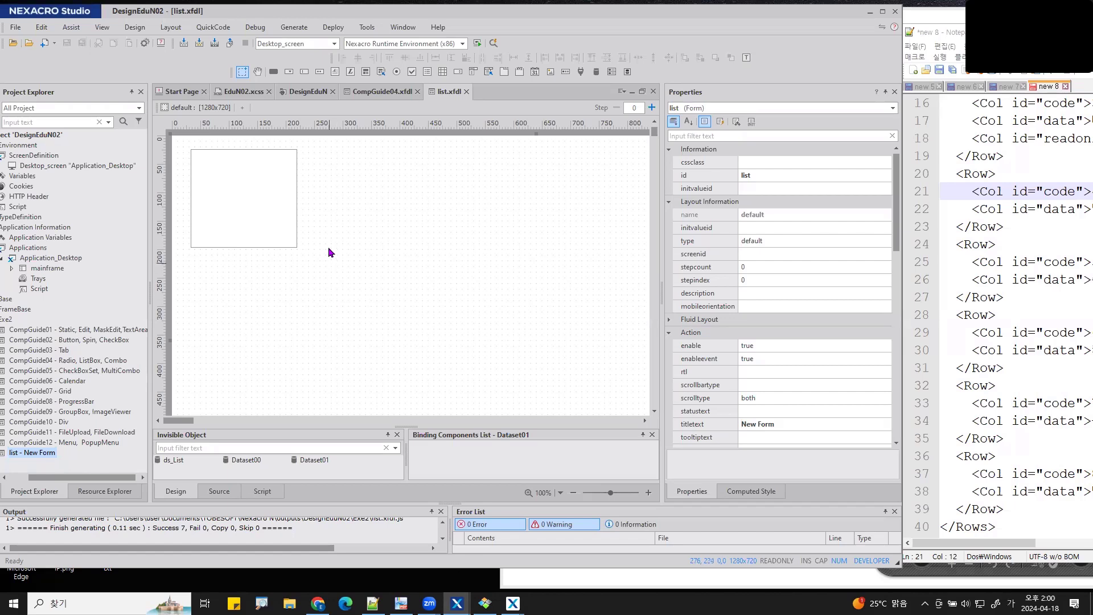
Close the list form and open the CompGuide05 form for CheckBoxSet and MultiCombo.
click(251, 228)
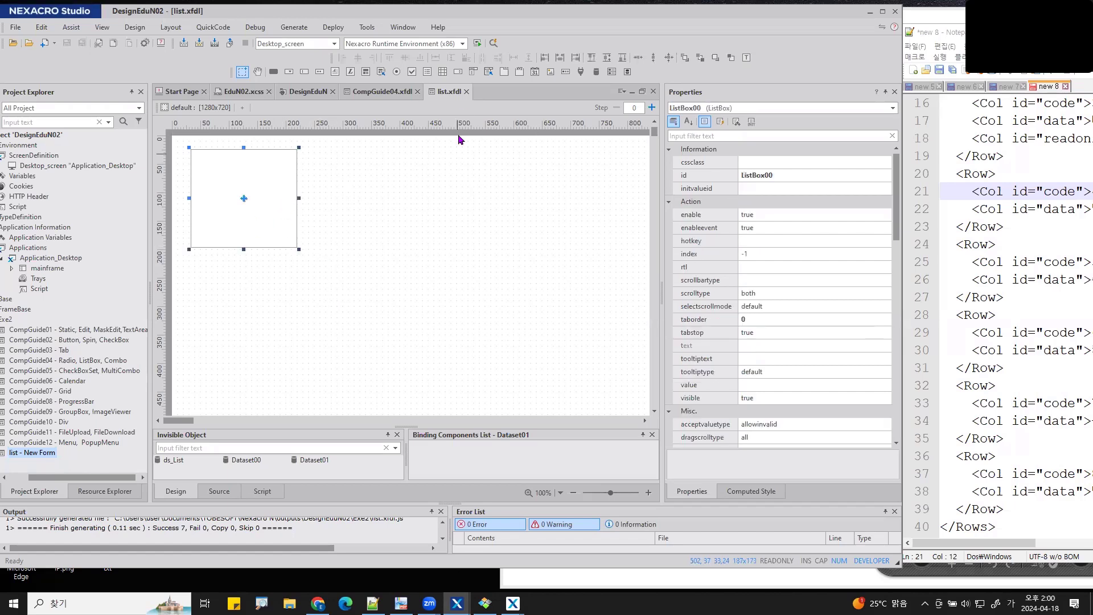
click(466, 91)
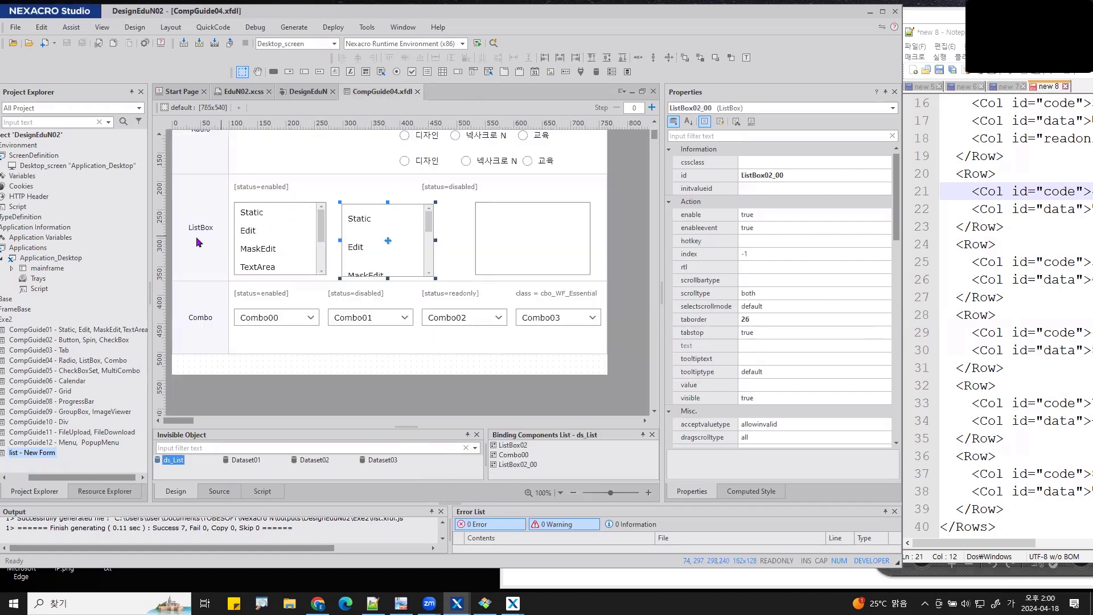
drag(150, 152, 169, 152)
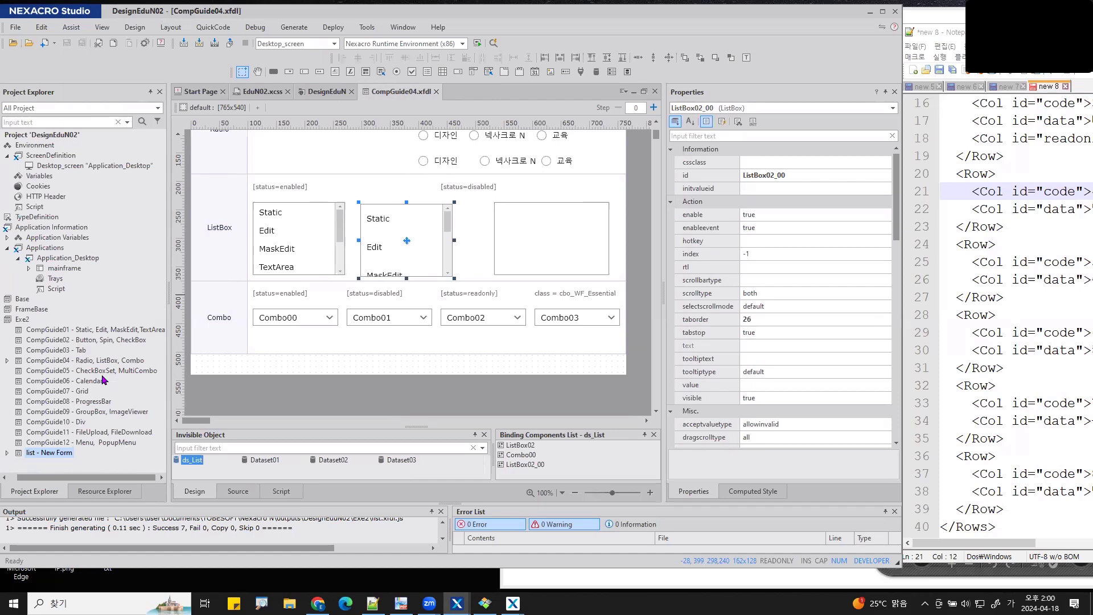
click(106, 371)
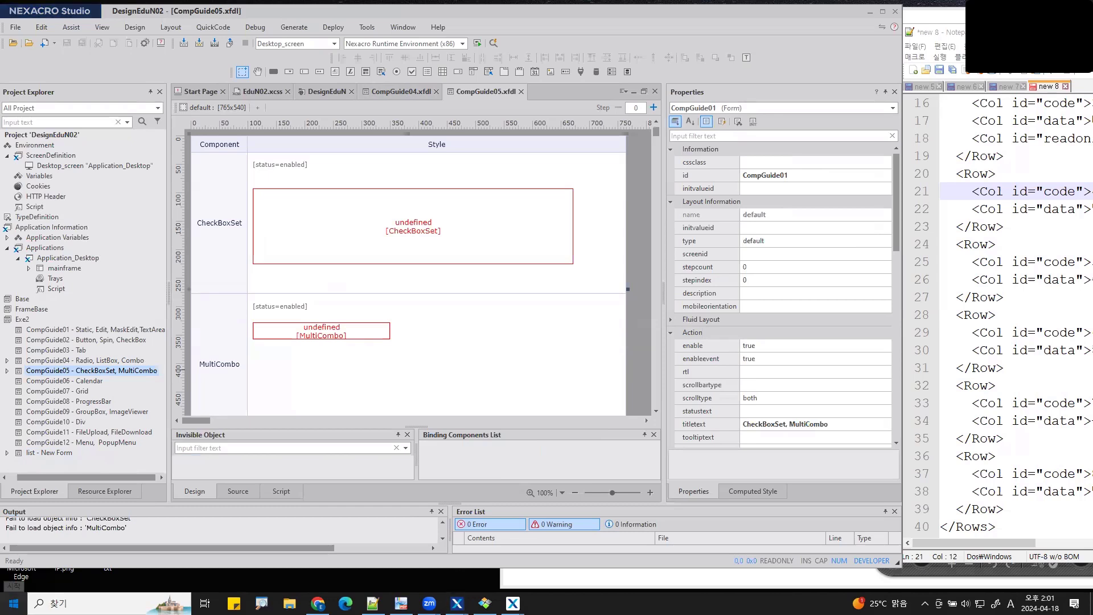
Launch a second Nexacro Studio instance, load the recent project nexacro0416 and open its frmImage form.
click(13, 603)
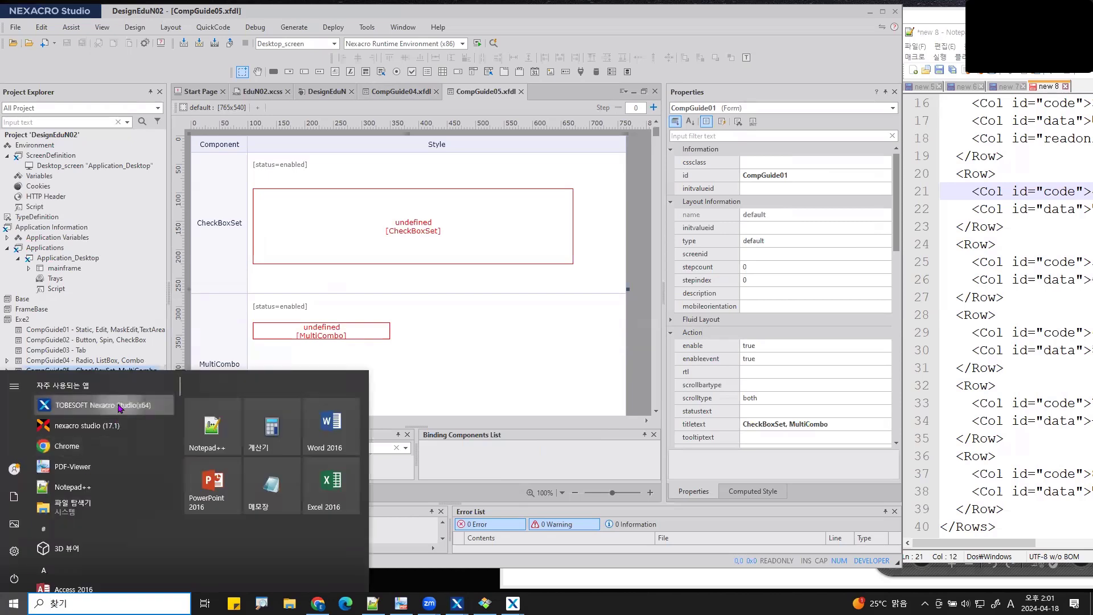
click(121, 405)
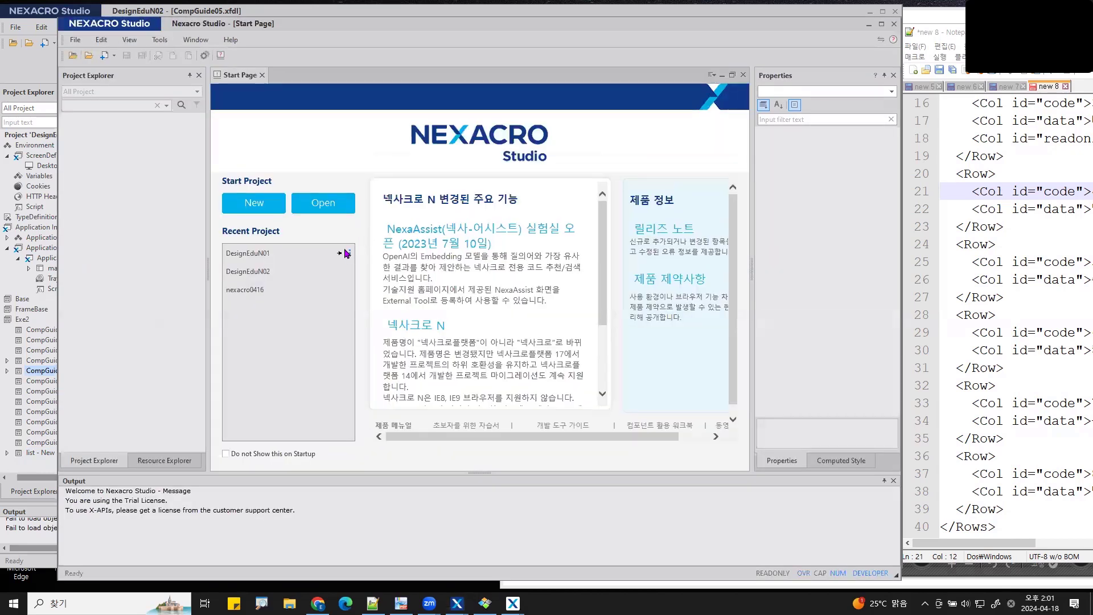
click(260, 291)
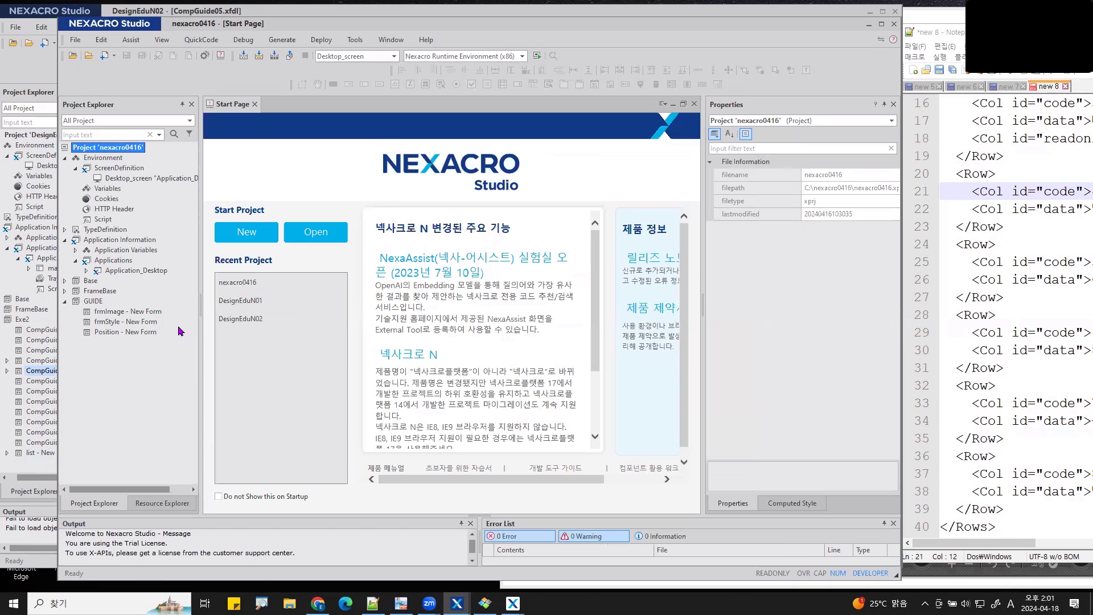
double_click(117, 312)
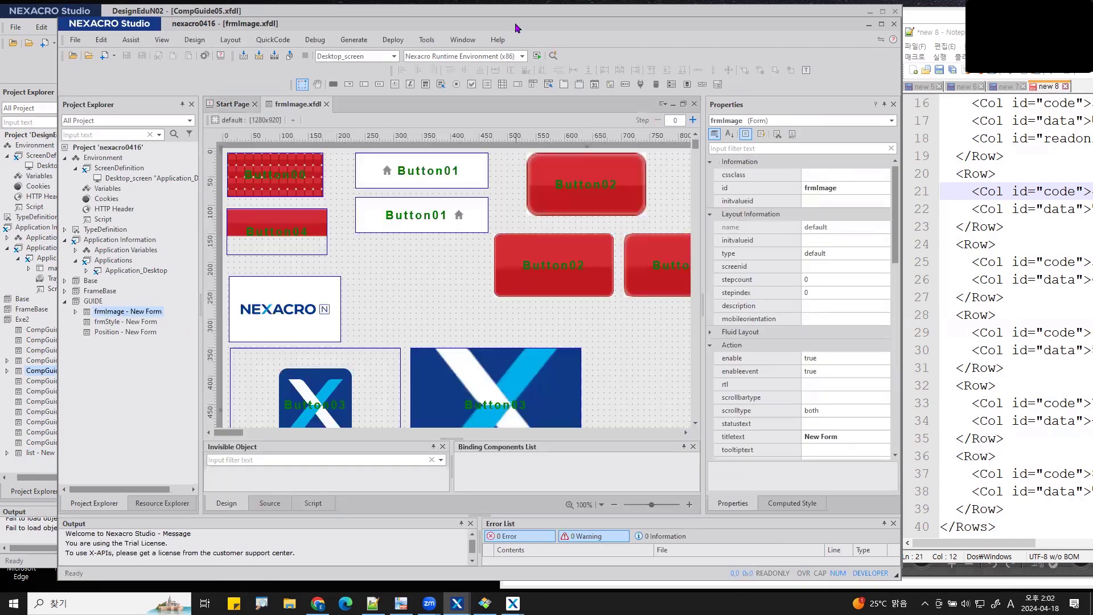
Arrange the nexacro0416 window below the DesignEduN02 component toolbar and compare the components offered in both projects.
drag(515, 26, 516, 98)
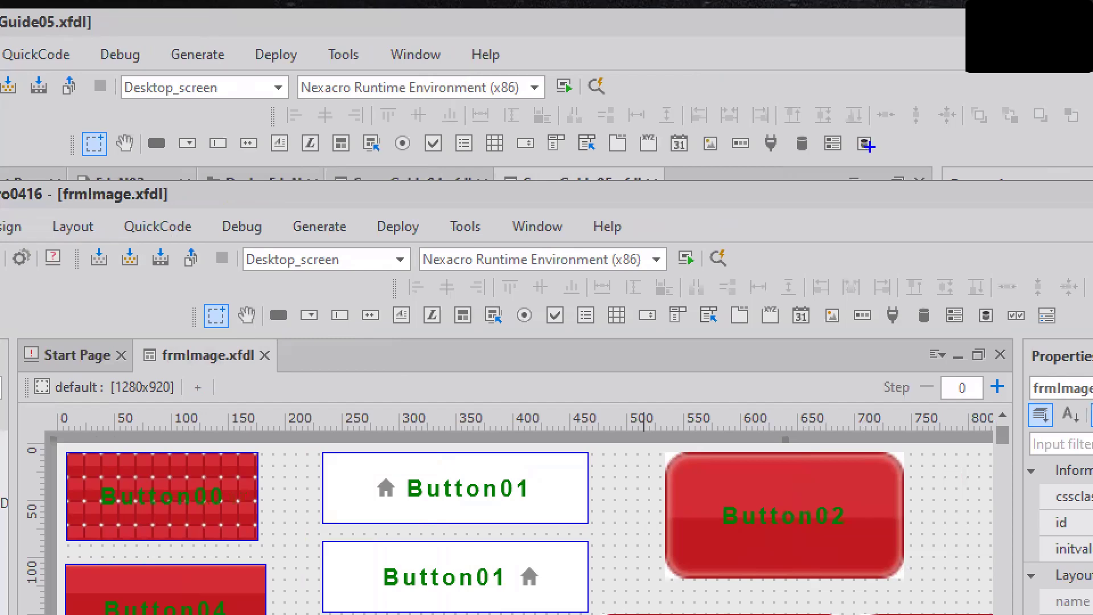
mouse_move(875, 151)
mouse_down()
mouse_move(861, 157)
mouse_move(872, 125)
mouse_move(876, 147)
mouse_up()
drag(872, 99, 853, 101)
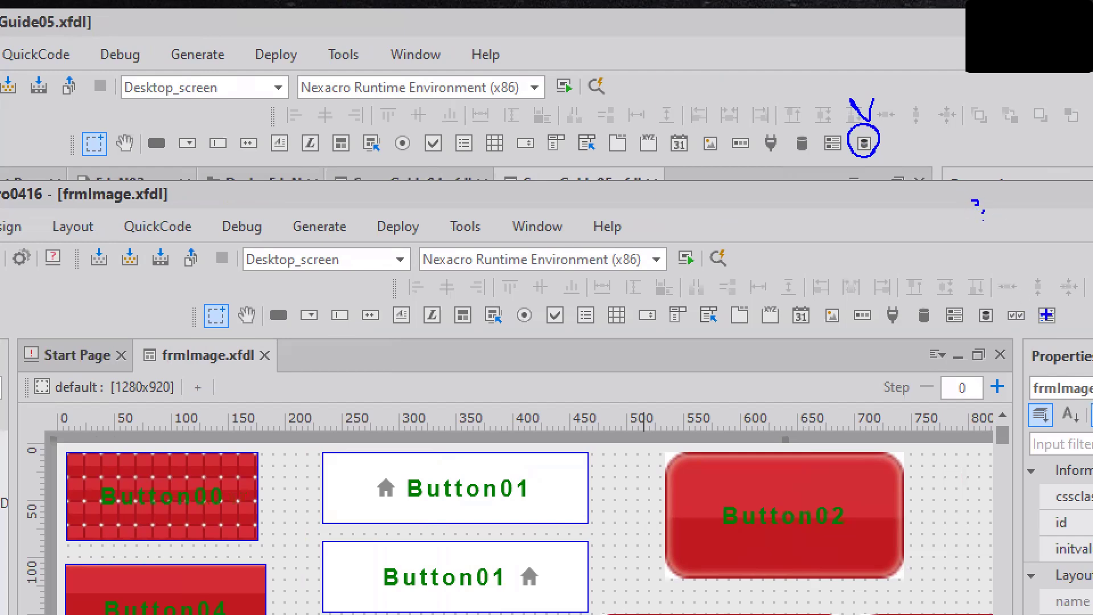
mouse_move(1072, 327)
mouse_down()
mouse_move(1028, 342)
mouse_move(1004, 314)
mouse_move(1035, 294)
mouse_move(1067, 316)
mouse_move(1069, 335)
mouse_up()
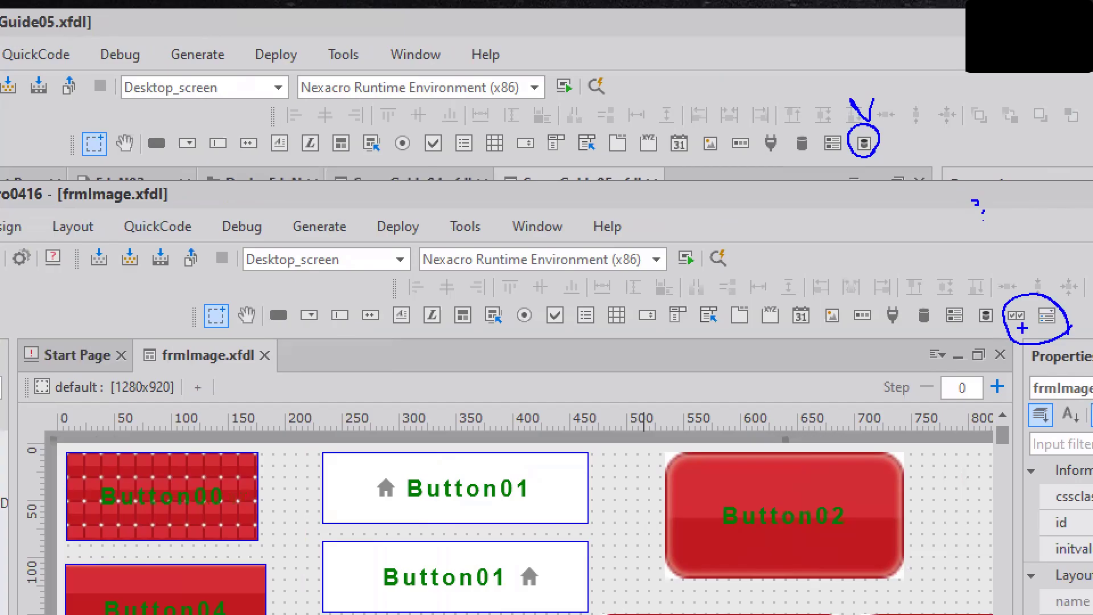
key(Escape)
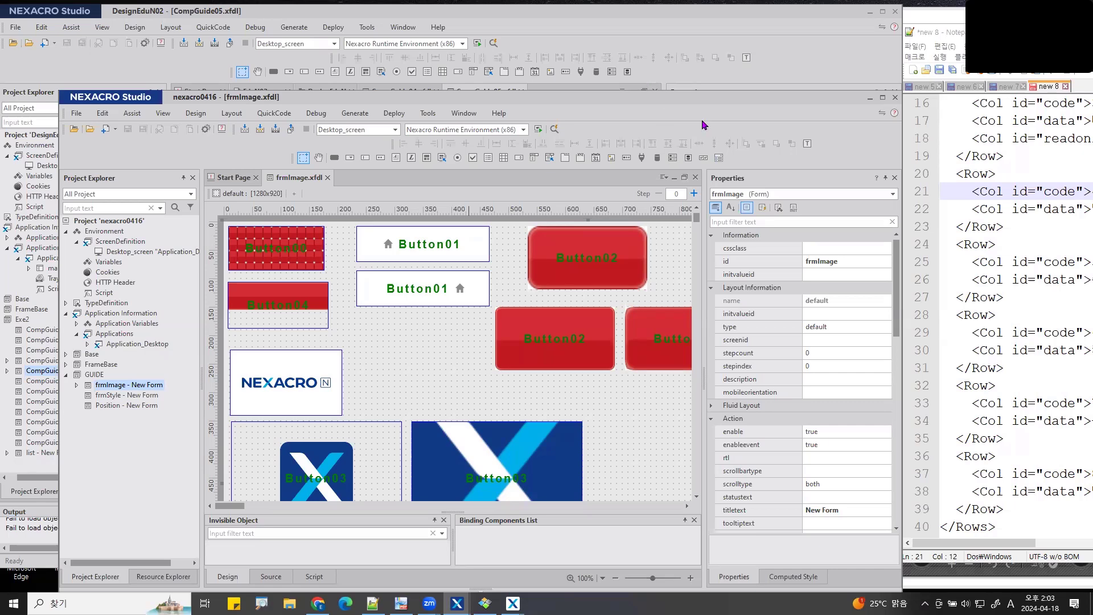
Try placing a CheckBoxSet and a MultiCombo in the empty lower area of frmImage, then close nexacro0416 without saving.
drag(716, 98, 727, 54)
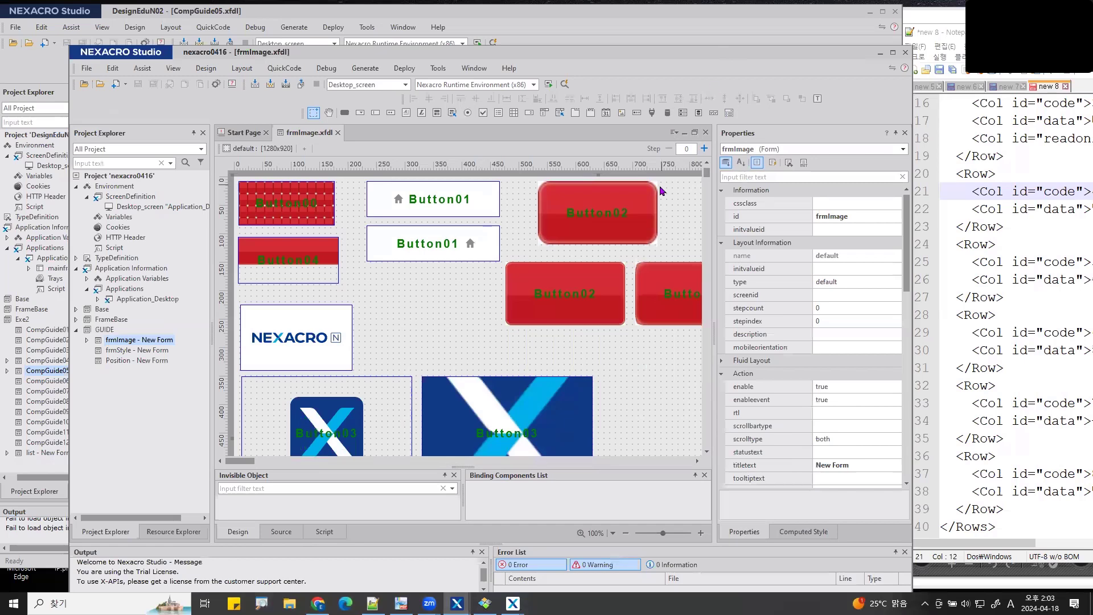
scroll(583, 282, down, 5)
click(714, 113)
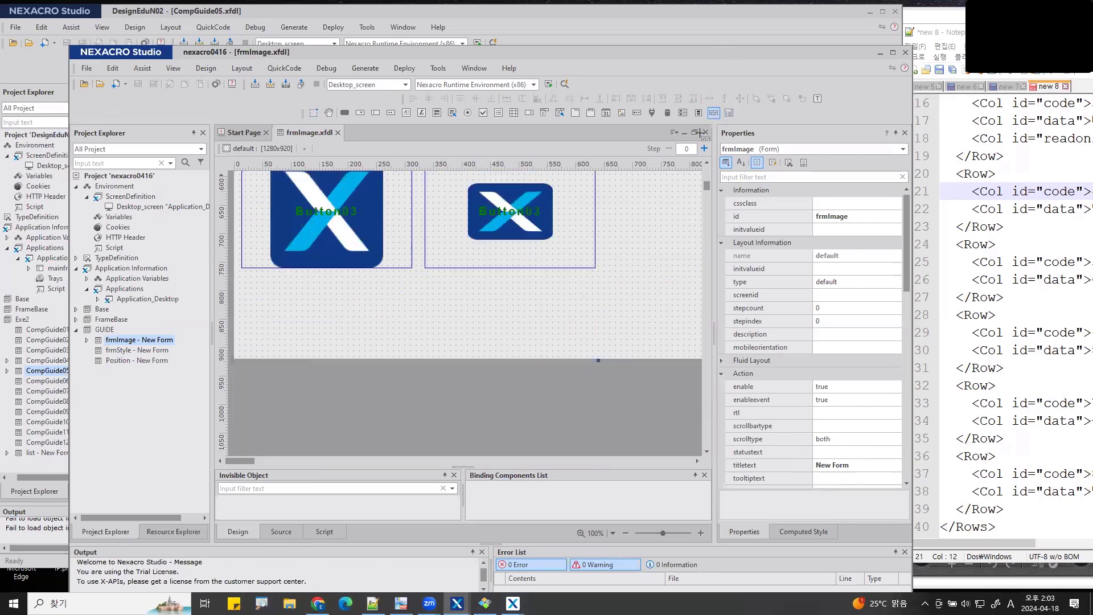
drag(501, 297, 624, 321)
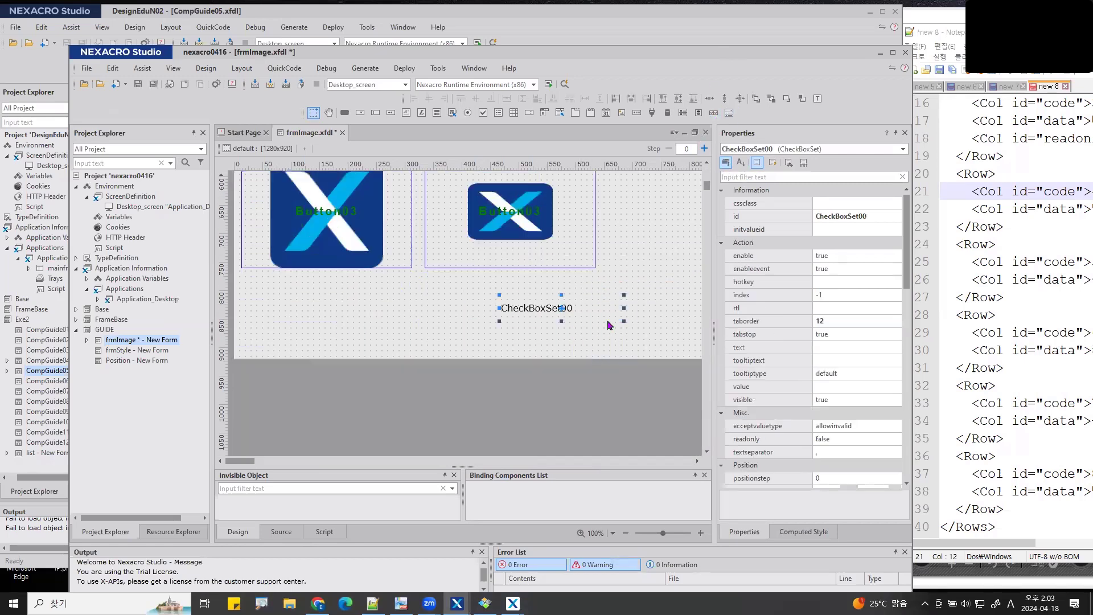
click(729, 113)
drag(271, 281, 455, 342)
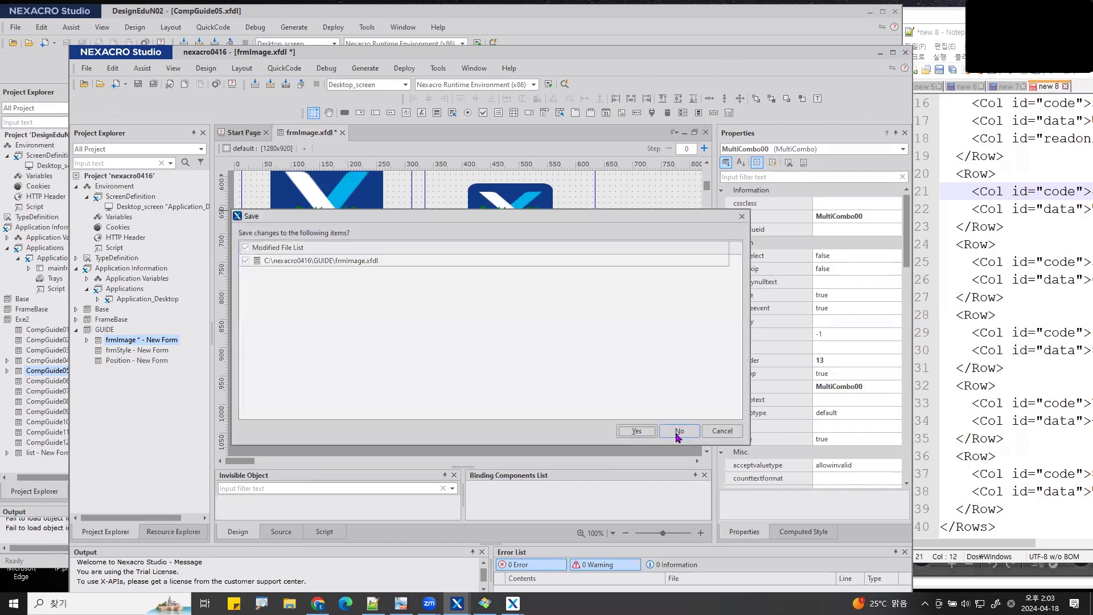
click(679, 431)
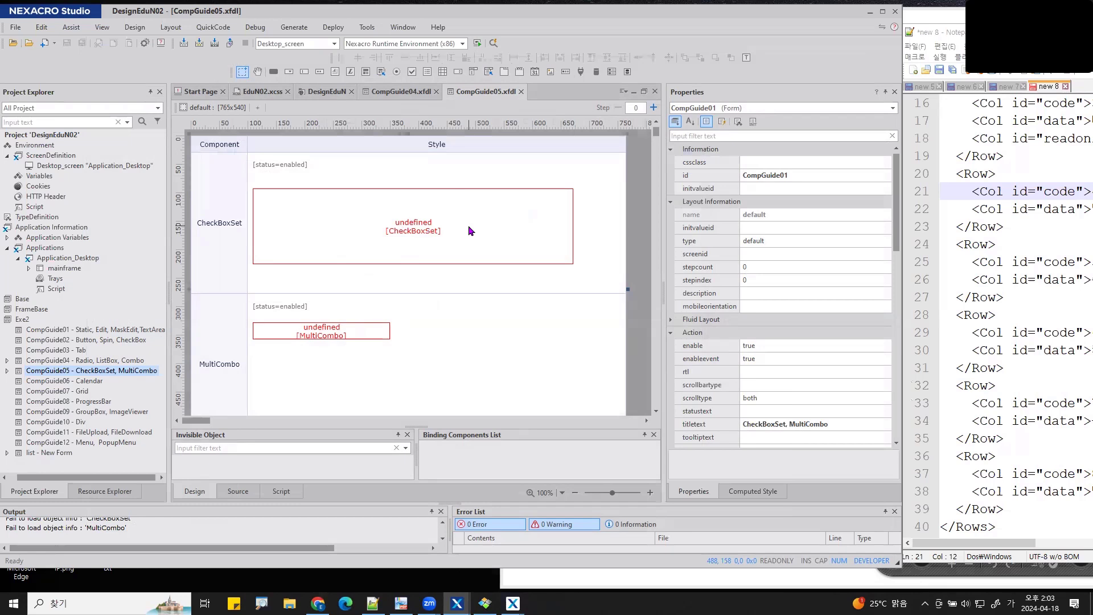
Open the TypeDefinition Objects of DesignEduN02 and add nexacro.CheckBoxSet to the object list.
double_click(25, 219)
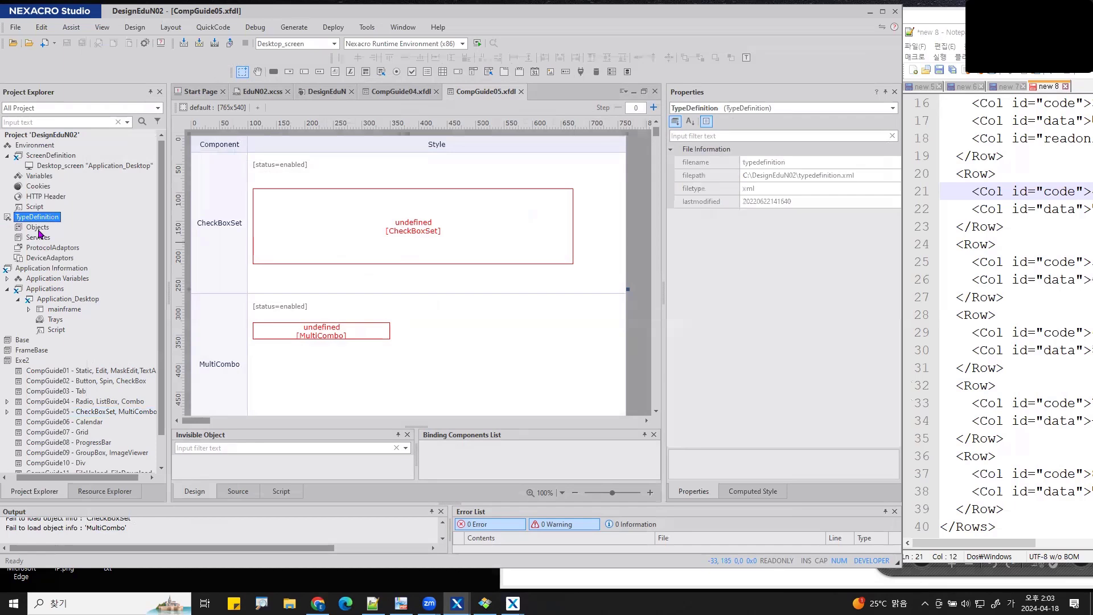
double_click(38, 227)
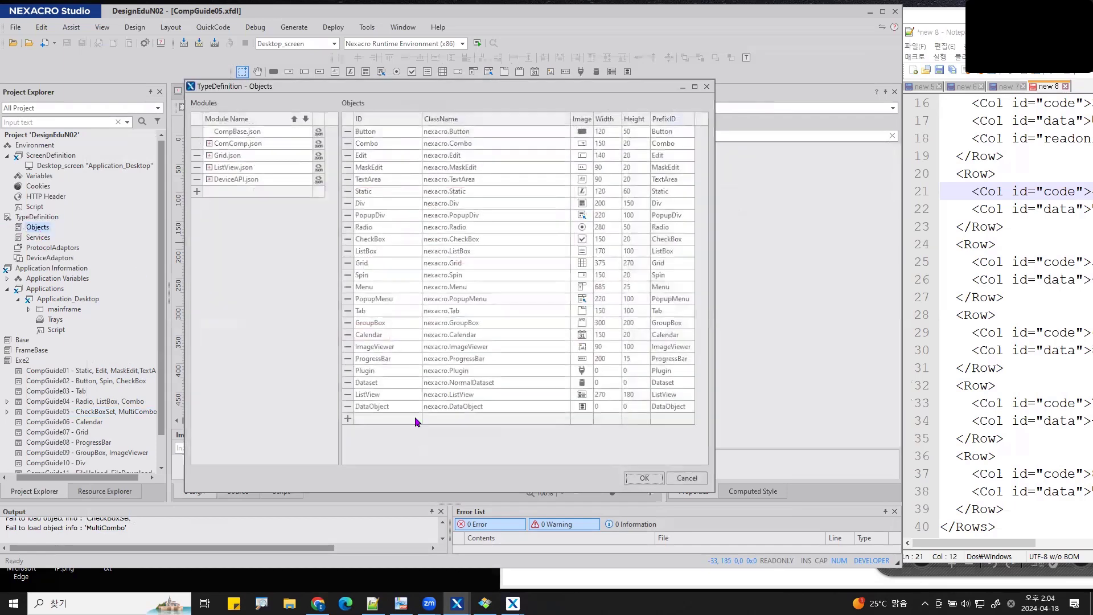
click(348, 419)
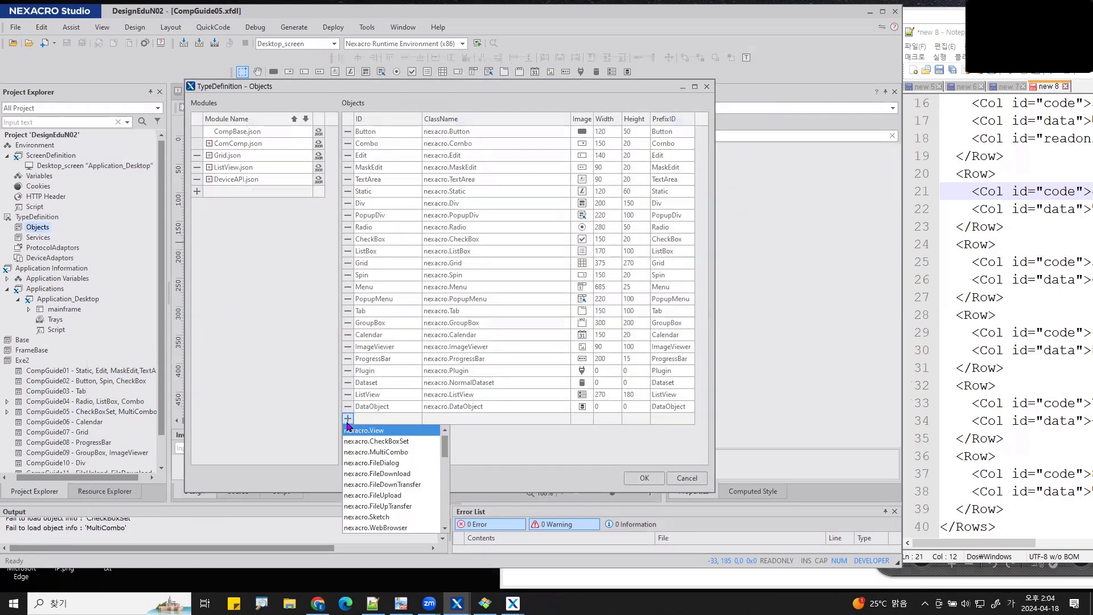
click(400, 443)
click(400, 444)
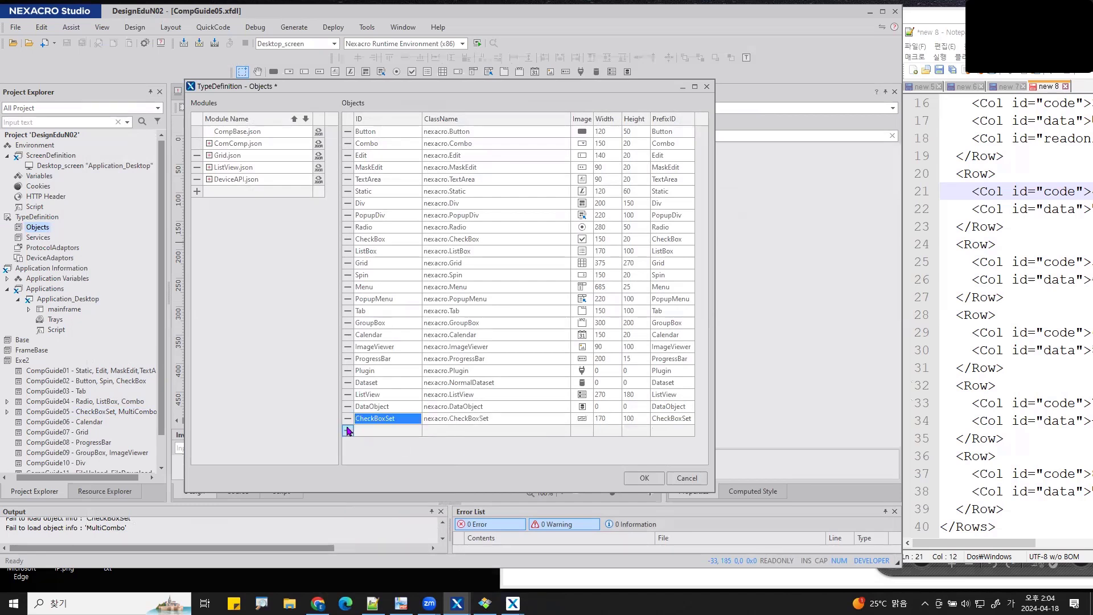
Add nexacro.MultiCombo to the TypeDefinition object list and apply the changes.
click(347, 430)
click(394, 454)
click(394, 453)
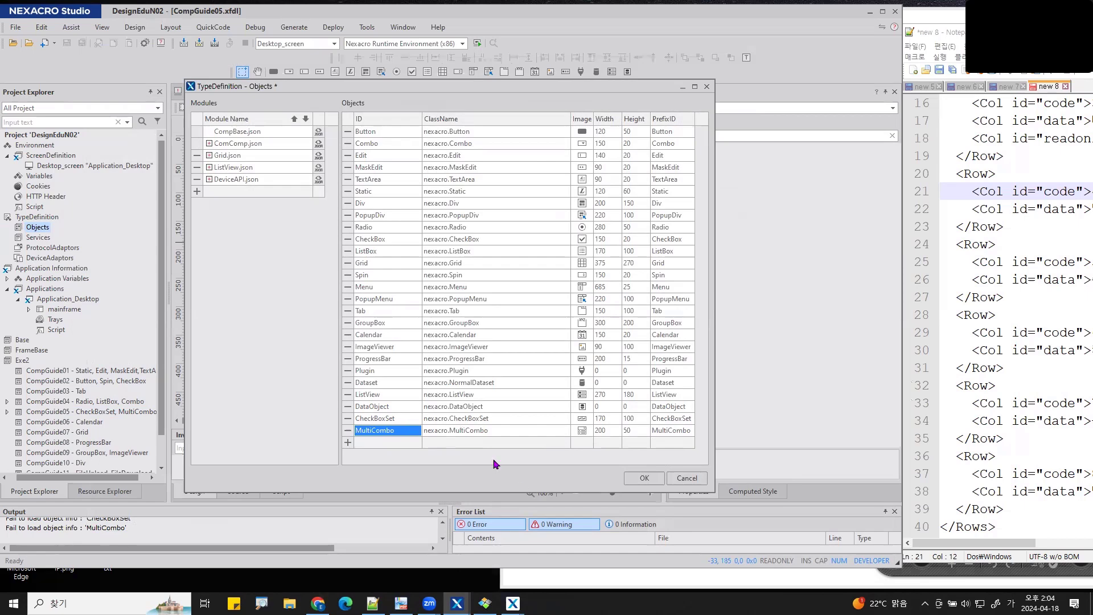
click(643, 478)
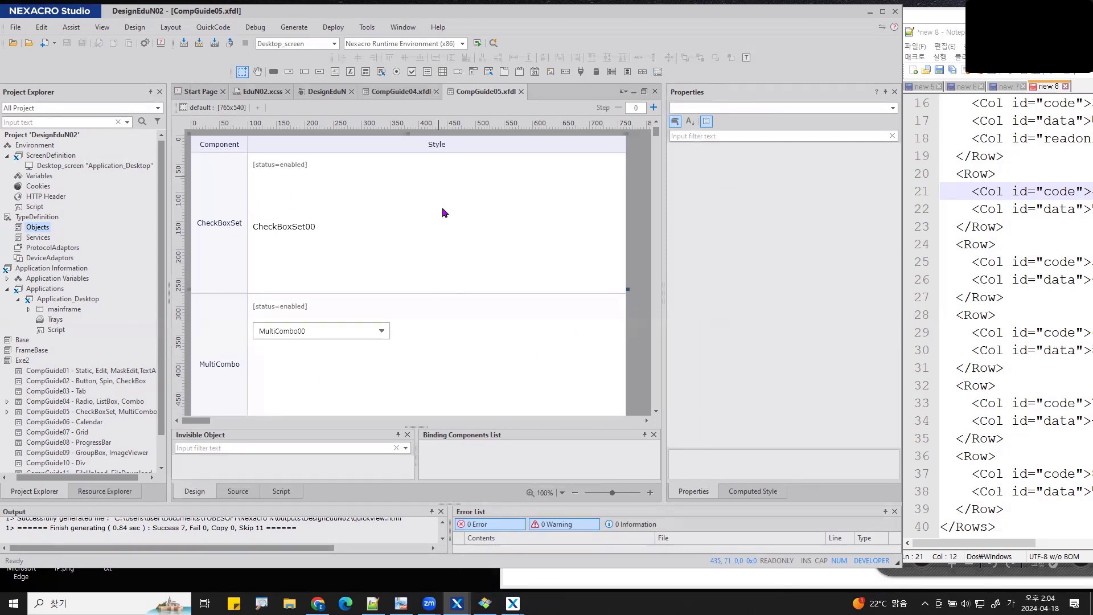
Inspect the properties of the CheckBoxSet and MultiCombo components on the CompGuide05 form.
click(319, 229)
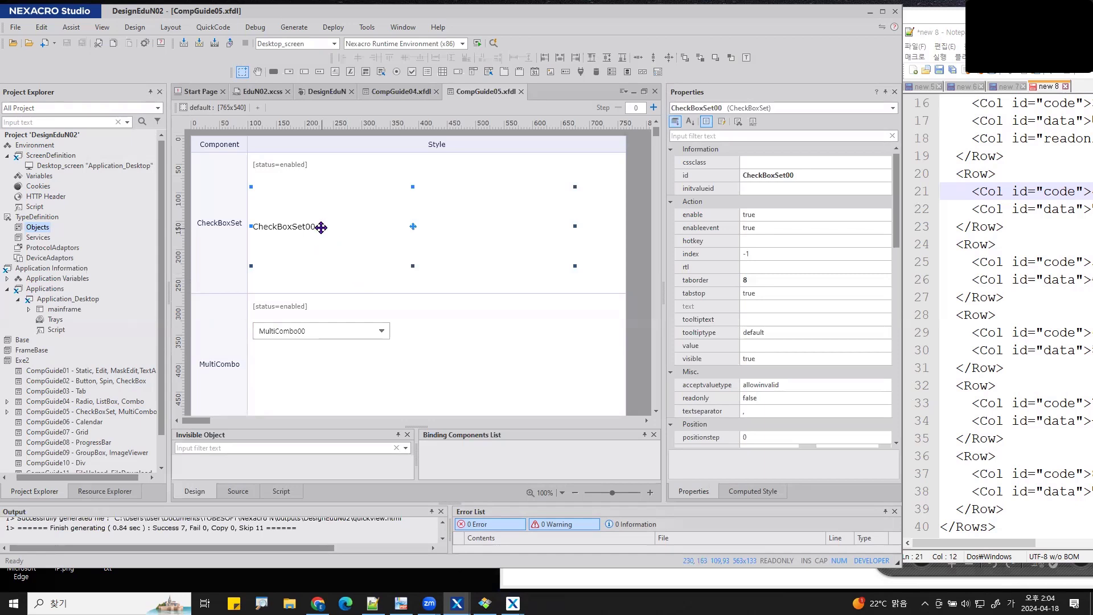
click(344, 332)
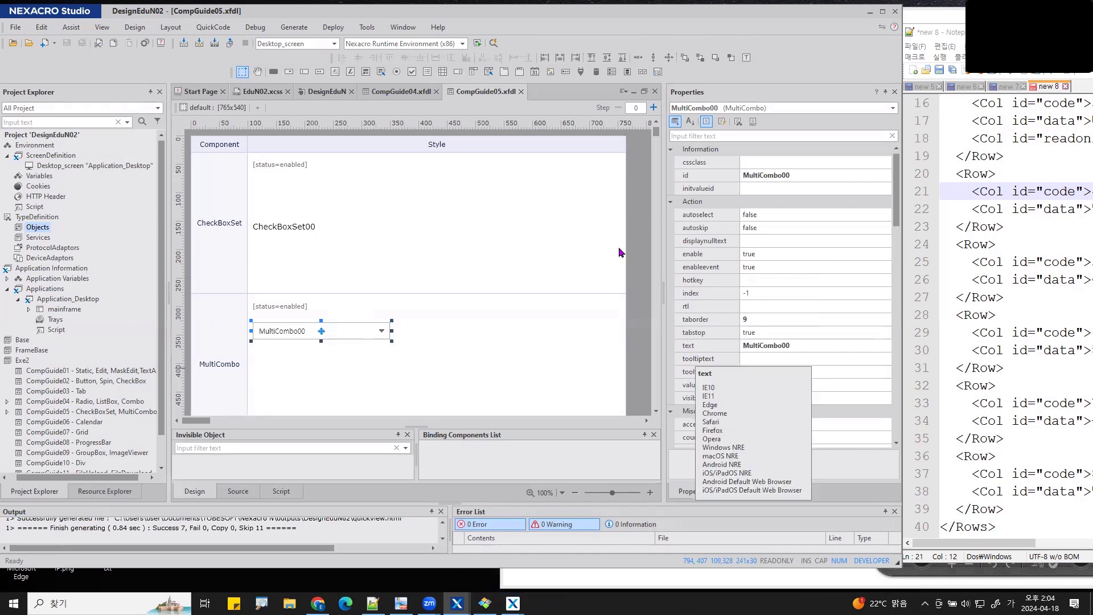
click(302, 227)
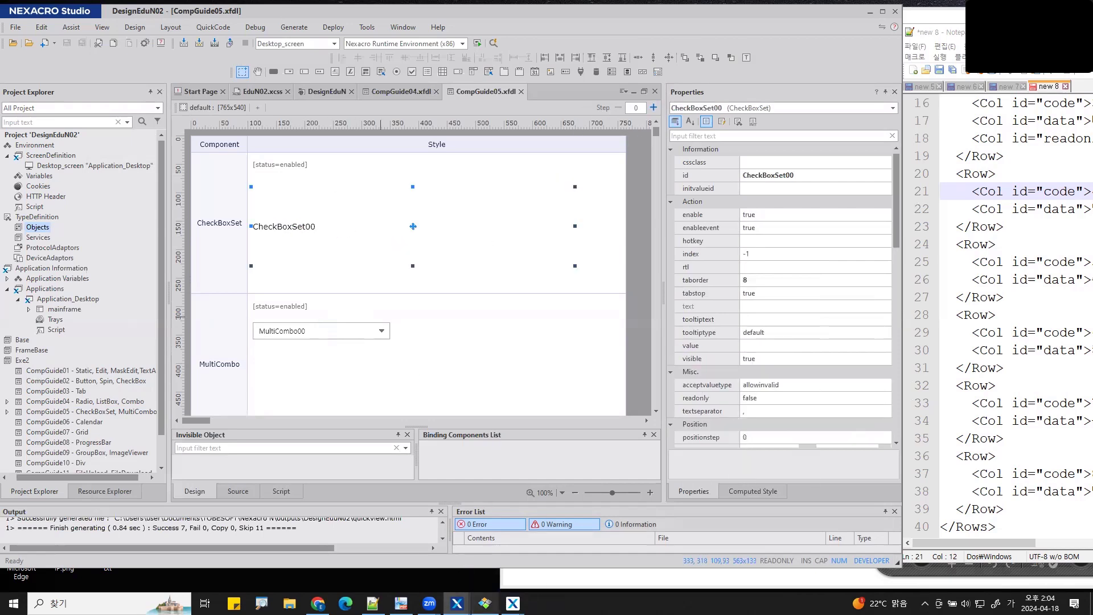
Switch to the Honeyview image viewer and show the CheckBoxSet, MultiCombo component guide image enlarged.
click(485, 603)
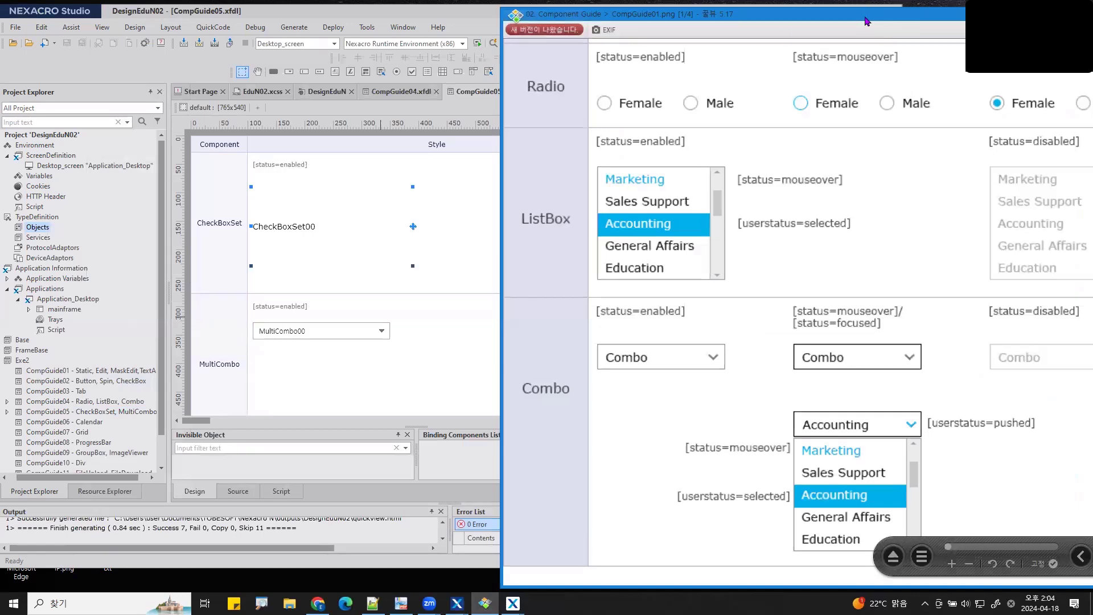
drag(865, 17, 392, 11)
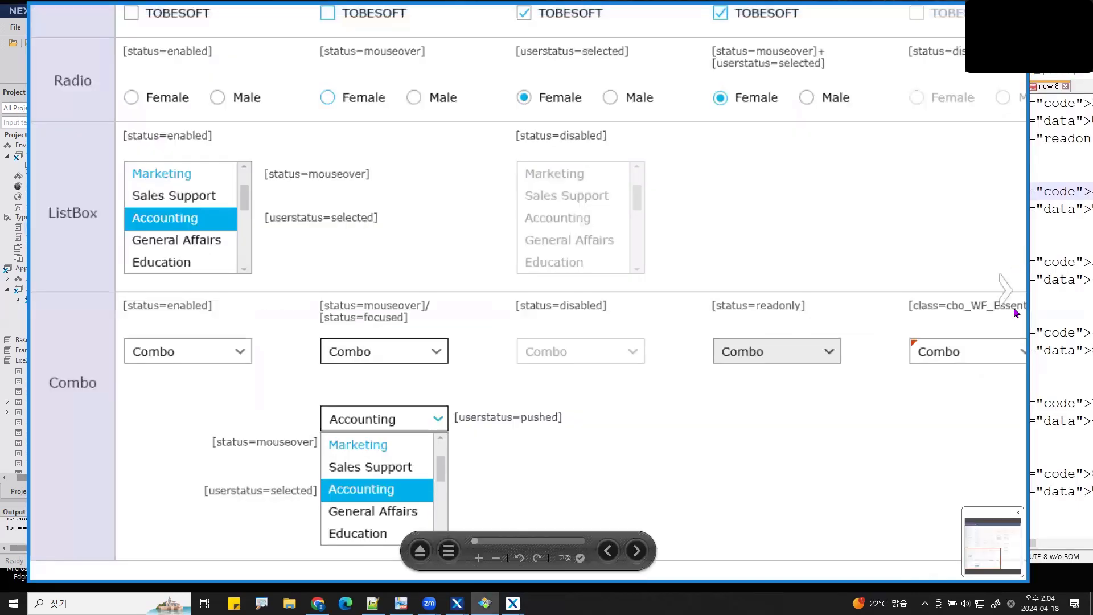
click(1011, 298)
click(1012, 298)
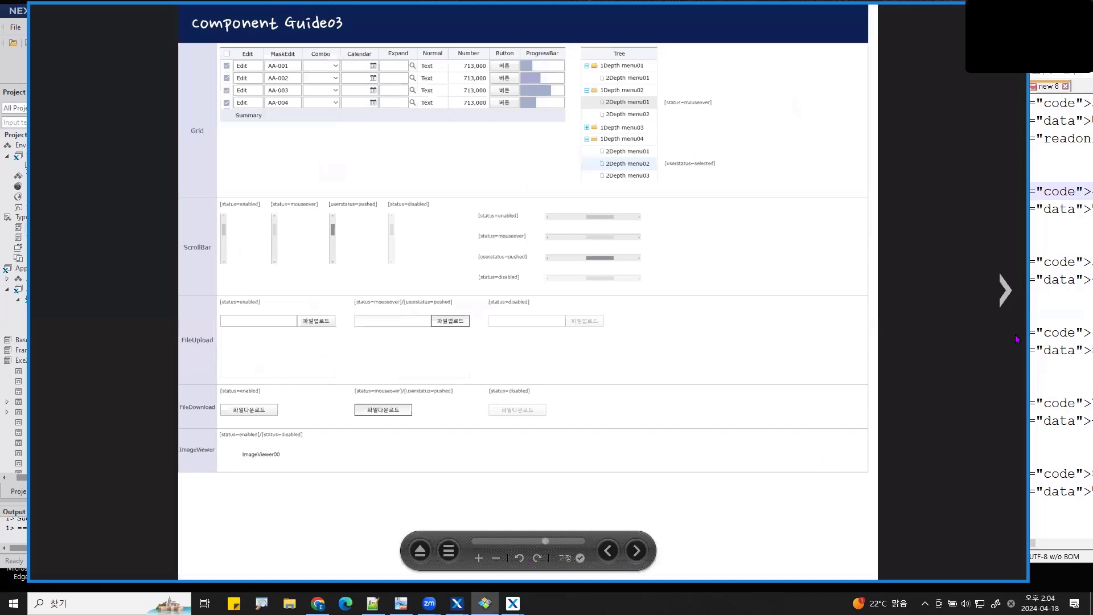
click(1011, 298)
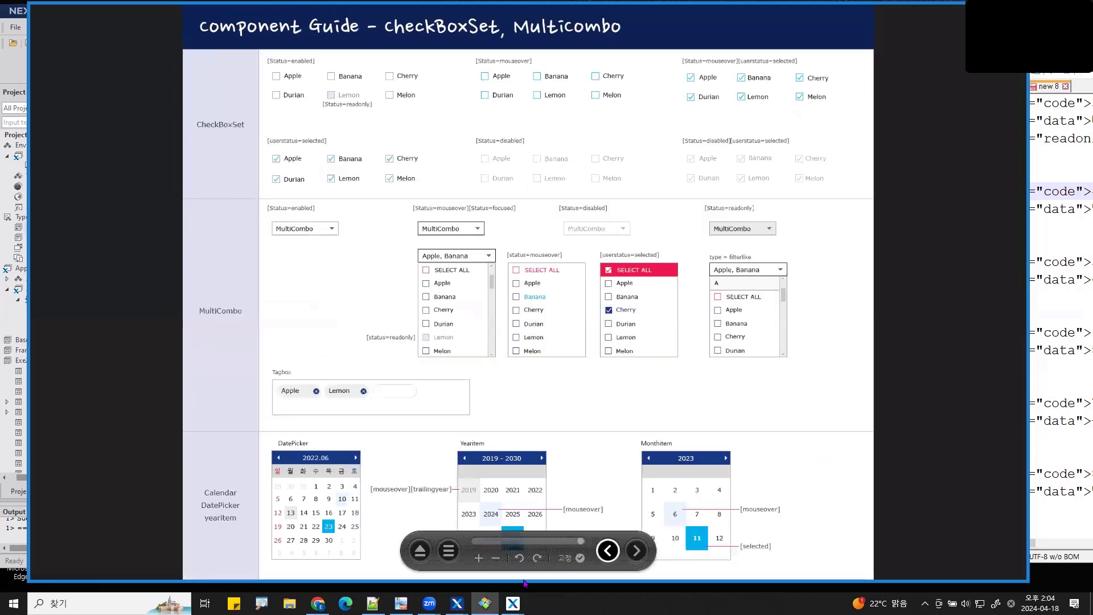
click(478, 554)
click(478, 554)
scroll(641, 333, up, 3)
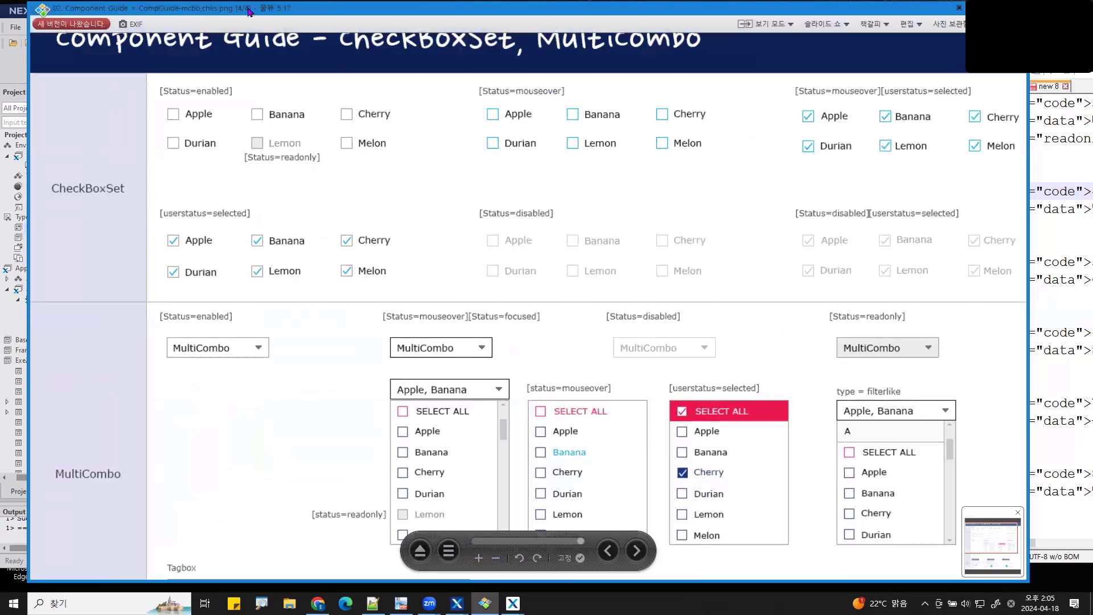
Place the guide image beside the CompGuide05 form and examine its CheckBoxSet, MultiCombo and Tagbox state designs.
drag(255, 14, 600, 63)
key(ctrl+2)
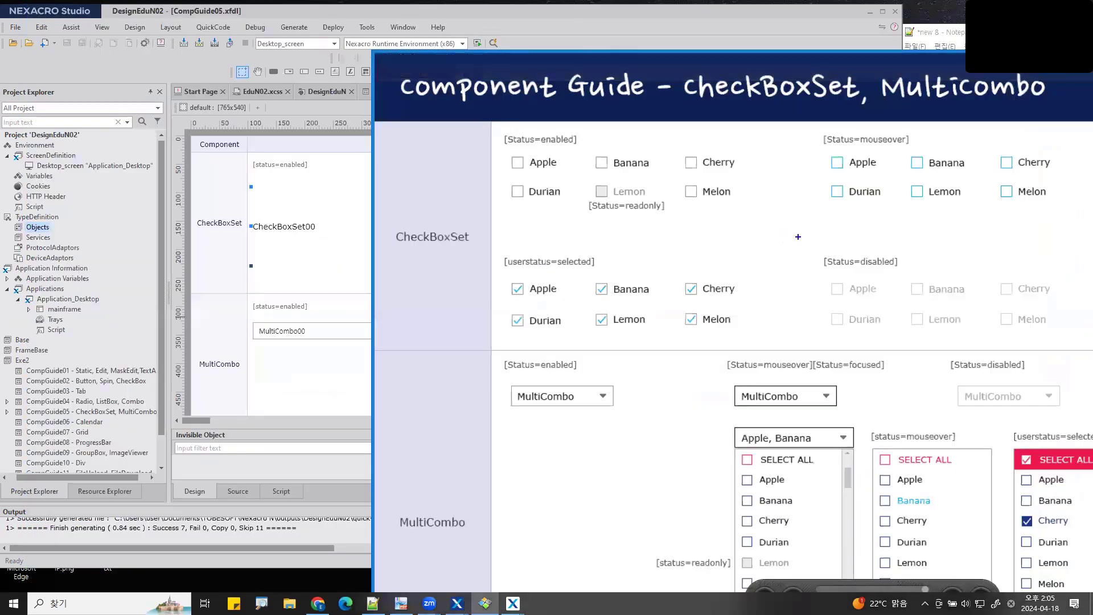
drag(798, 236, 429, 134)
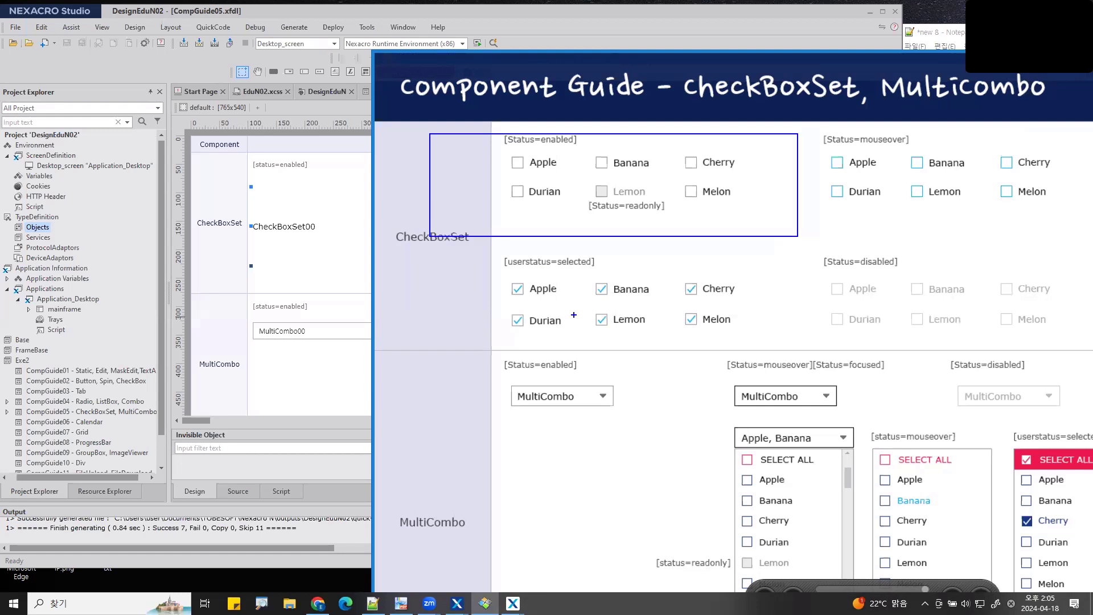
key(Escape)
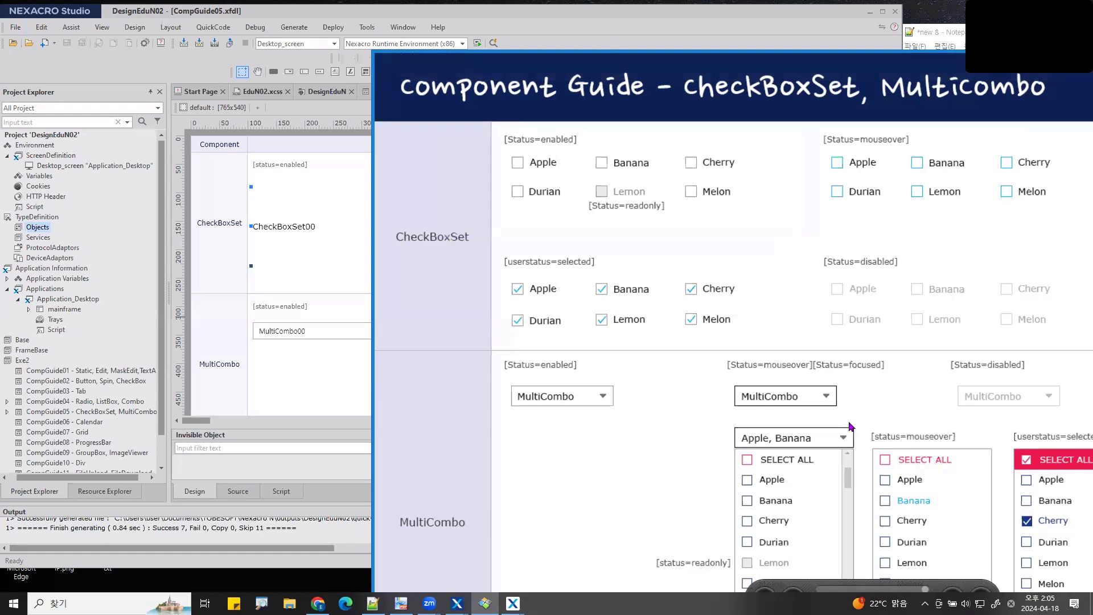
scroll(850, 426, down, 5)
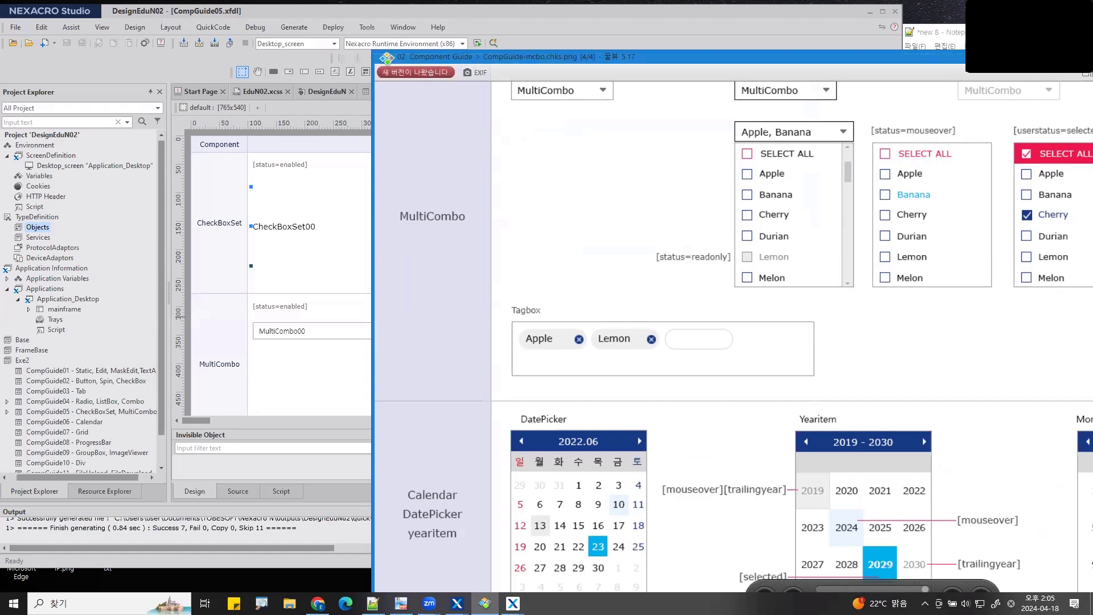
Put the guide image away and show the Binding notes in Notepad++'s new 7 document.
drag(1070, 60, 846, 52)
click(959, 51)
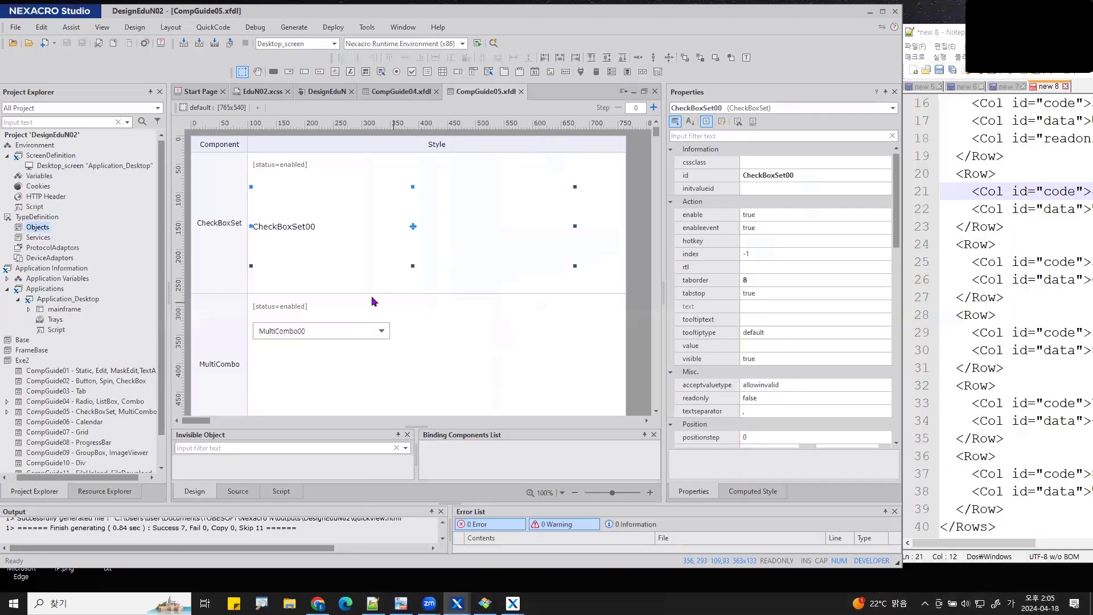
click(1009, 87)
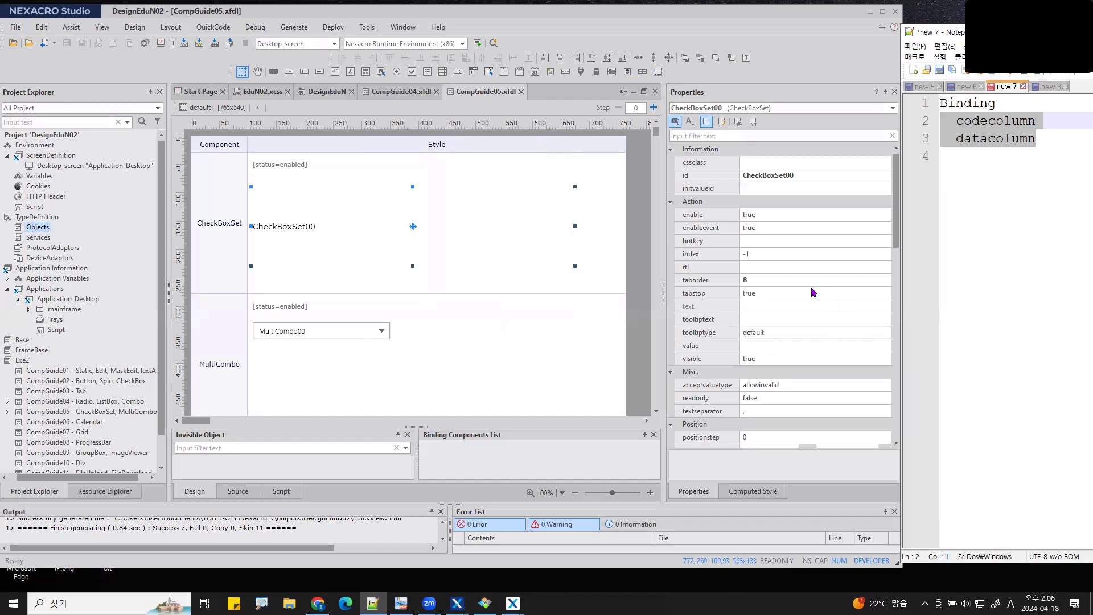
Examine the codecolumn, datacolumn and readonlycolumn entries among CheckBoxSet00's Binding properties.
drag(896, 212, 892, 321)
click(695, 307)
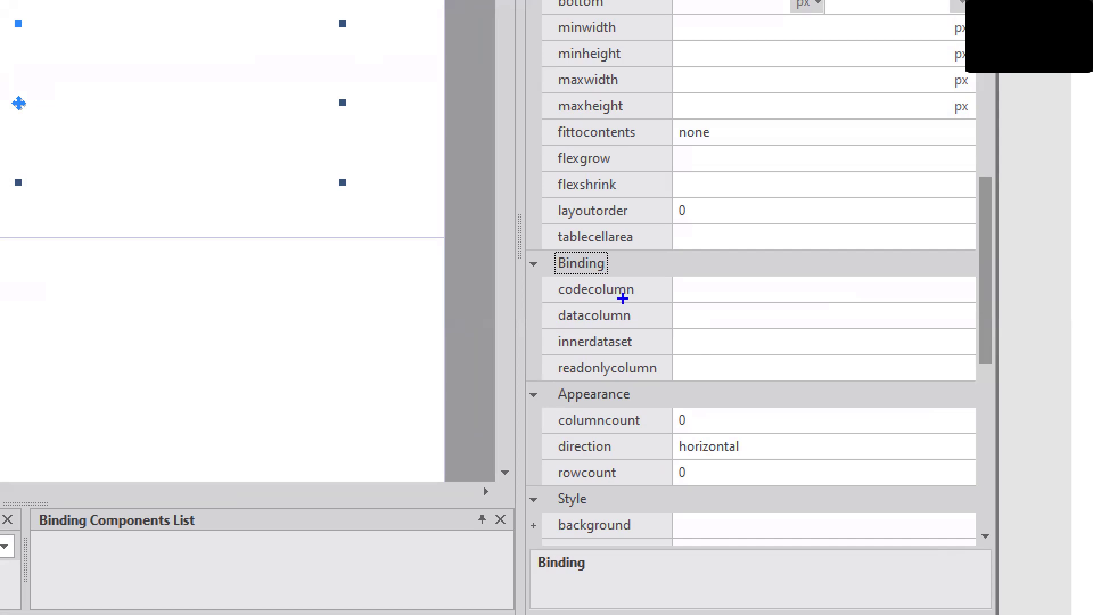
mouse_move(584, 298)
mouse_down()
mouse_move(643, 295)
mouse_move(551, 296)
mouse_up()
drag(632, 328, 553, 328)
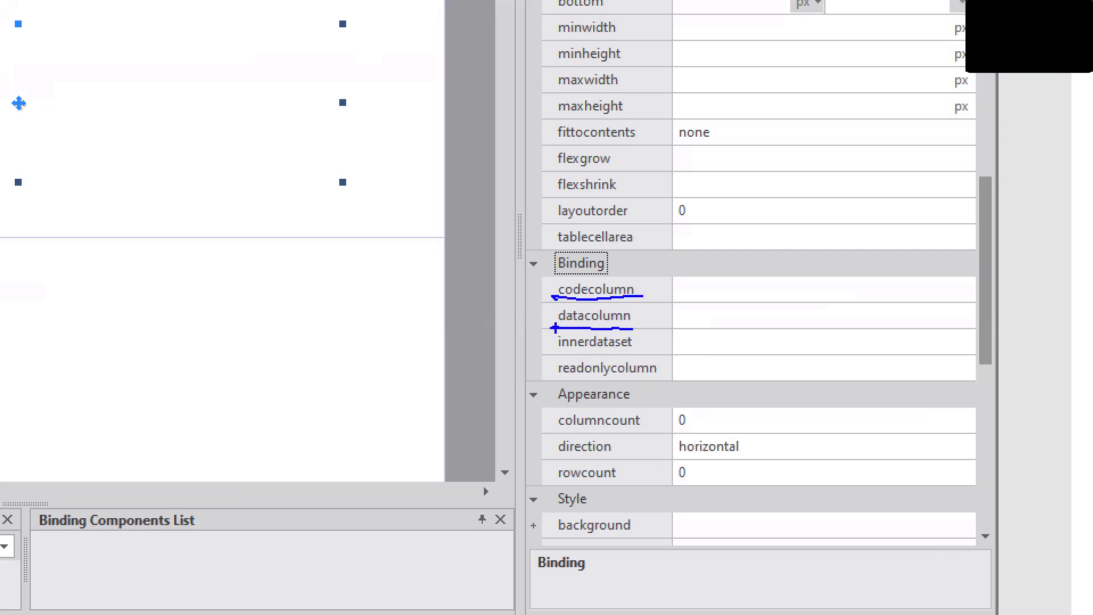
mouse_move(659, 359)
mouse_down()
mouse_move(537, 370)
mouse_move(664, 360)
mouse_move(632, 356)
mouse_up()
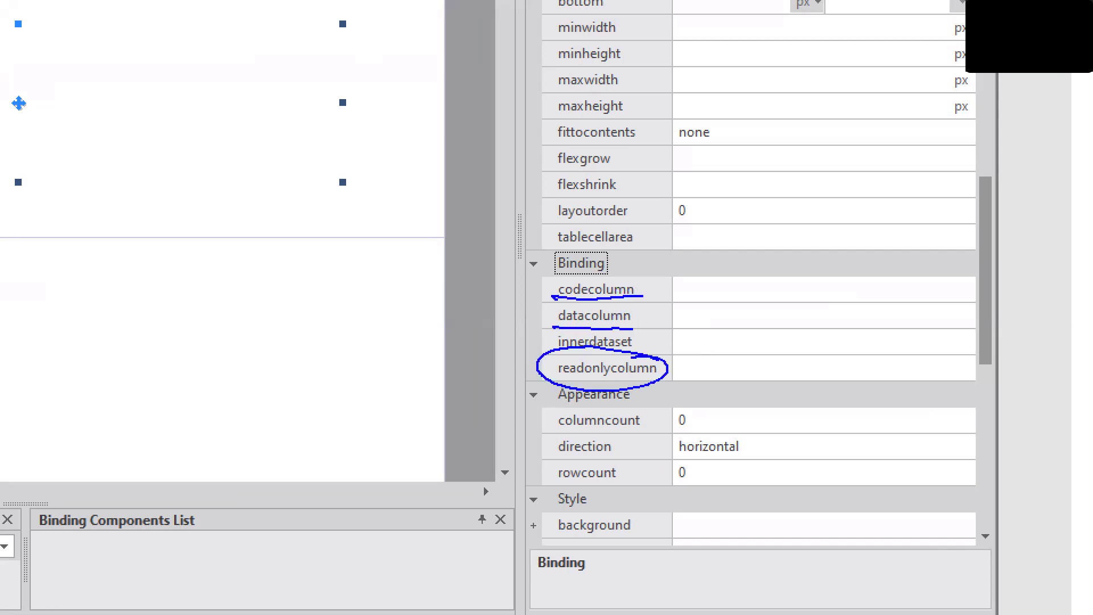
key(Escape)
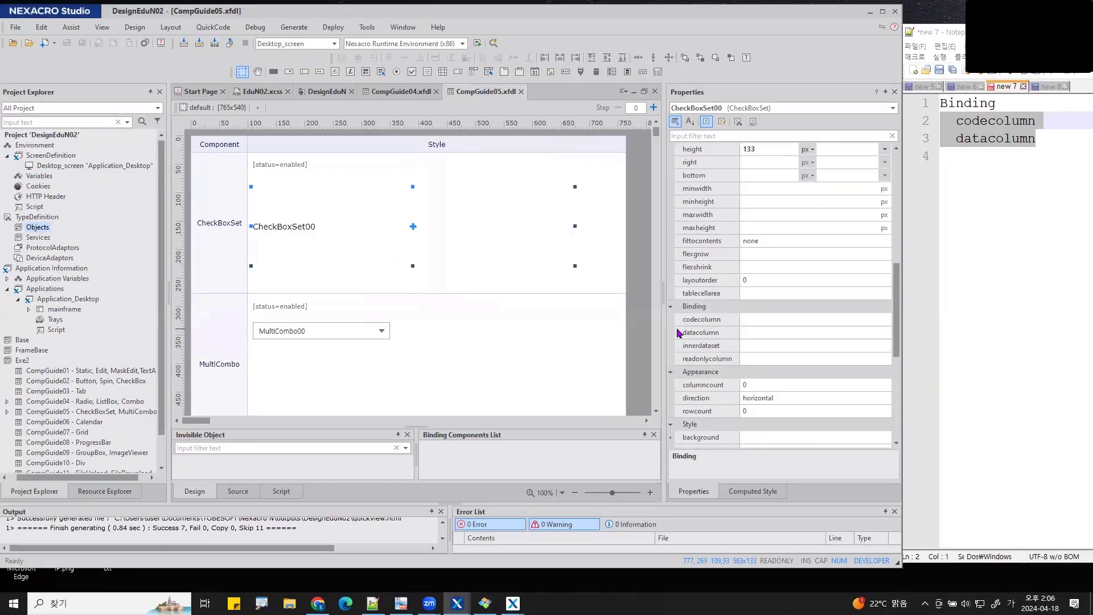
Add a Dataset to the CompGuide05 form's invisible objects.
click(594, 73)
click(342, 453)
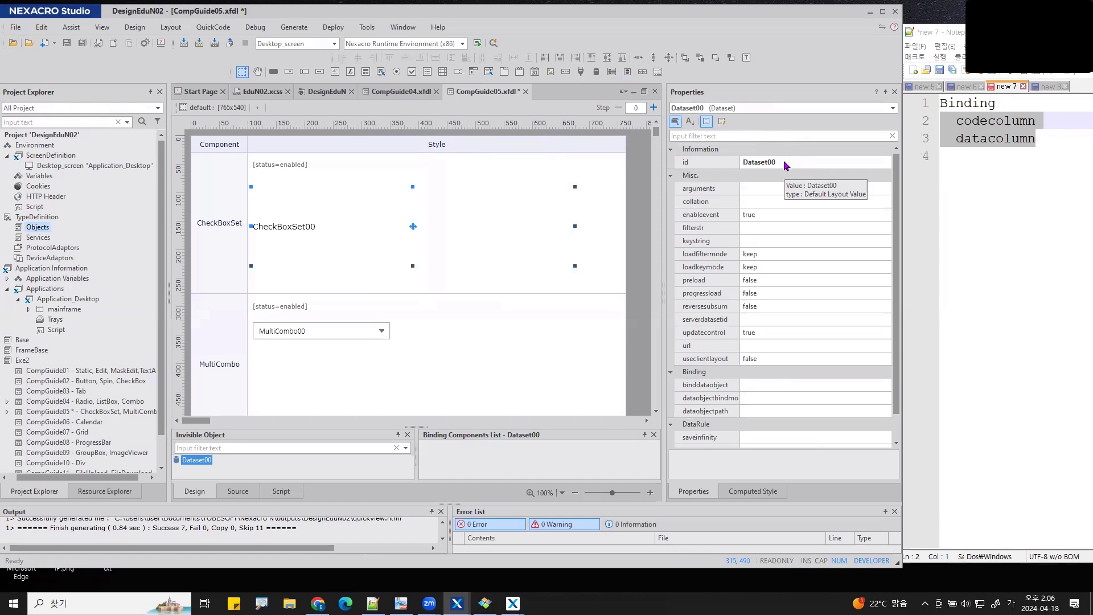
click(784, 162)
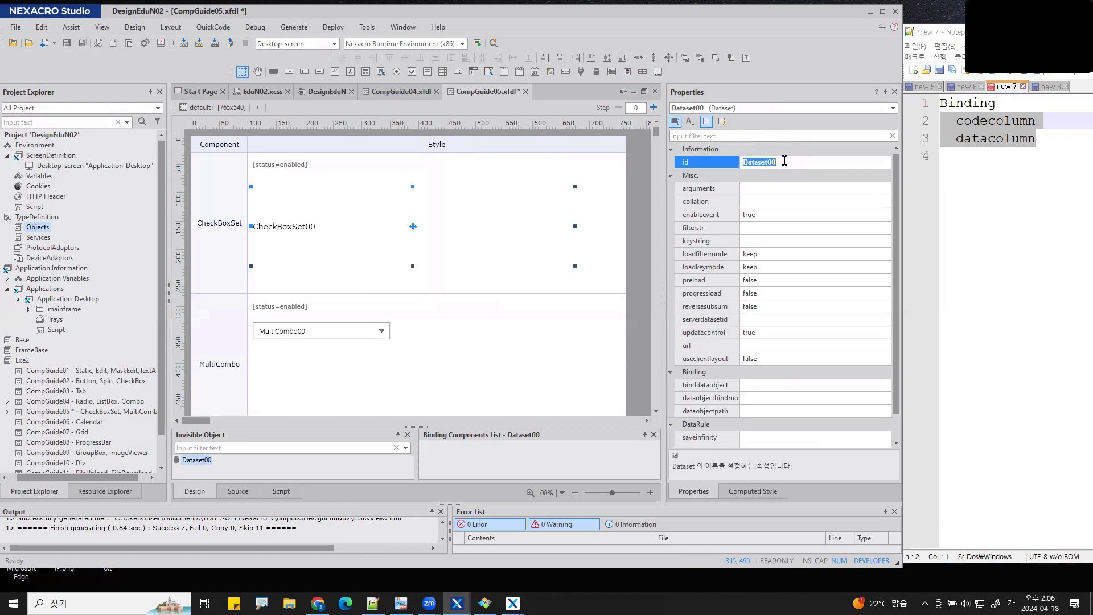
text(촨)
key(Return)
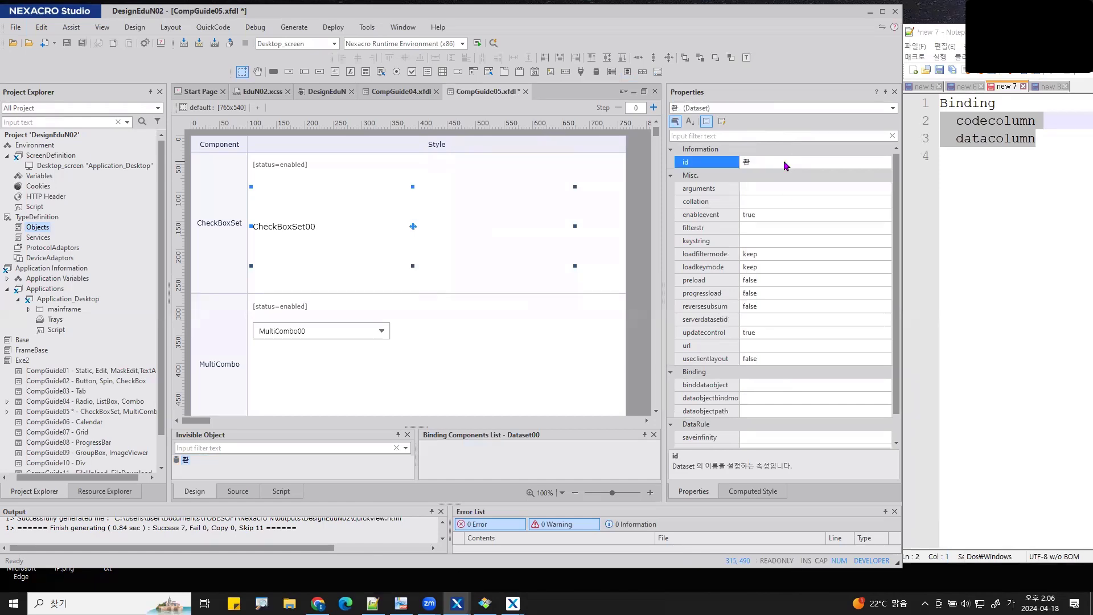
Set the id of the new dataset to chks.
click(784, 163)
key(Hangul)
text(chks)
key(Return)
Open the chks dataset for editing and add three columns with the ids code, data and readonly.
double_click(185, 461)
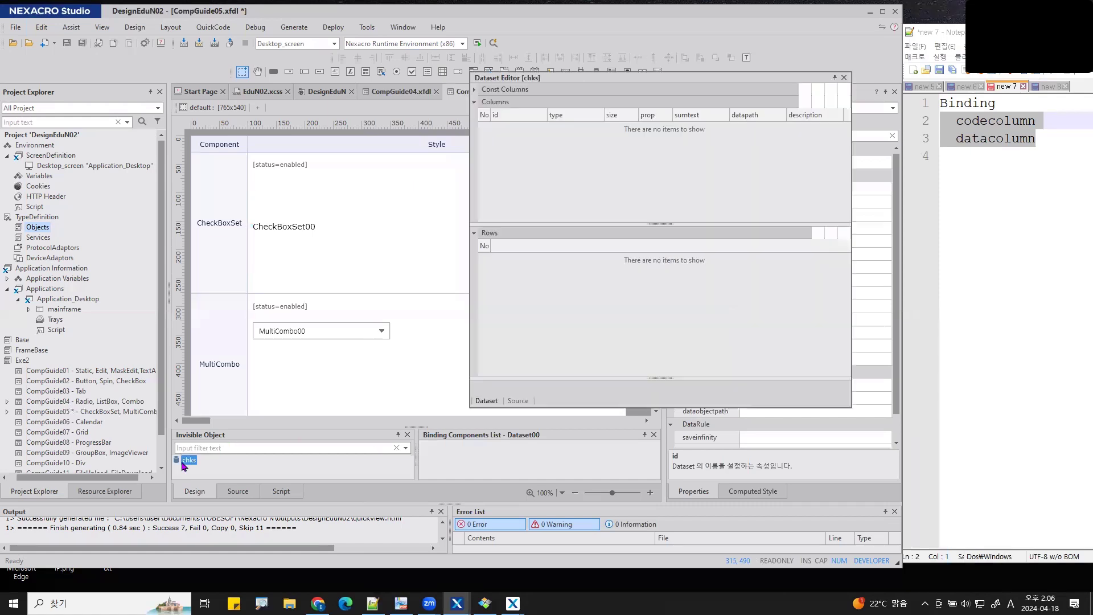
click(818, 103)
click(817, 102)
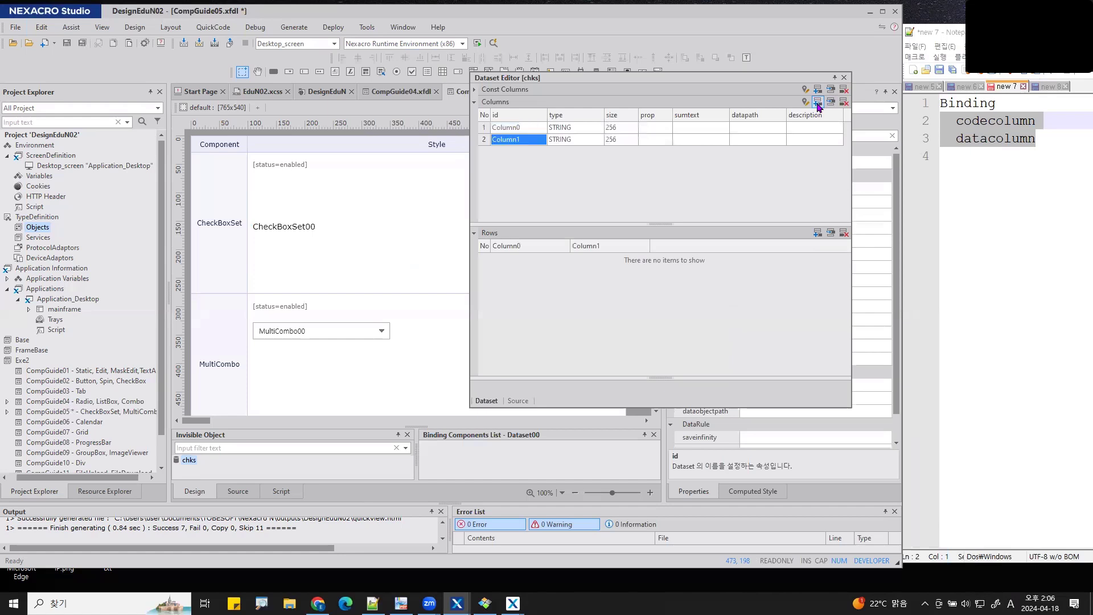
click(818, 102)
click(514, 130)
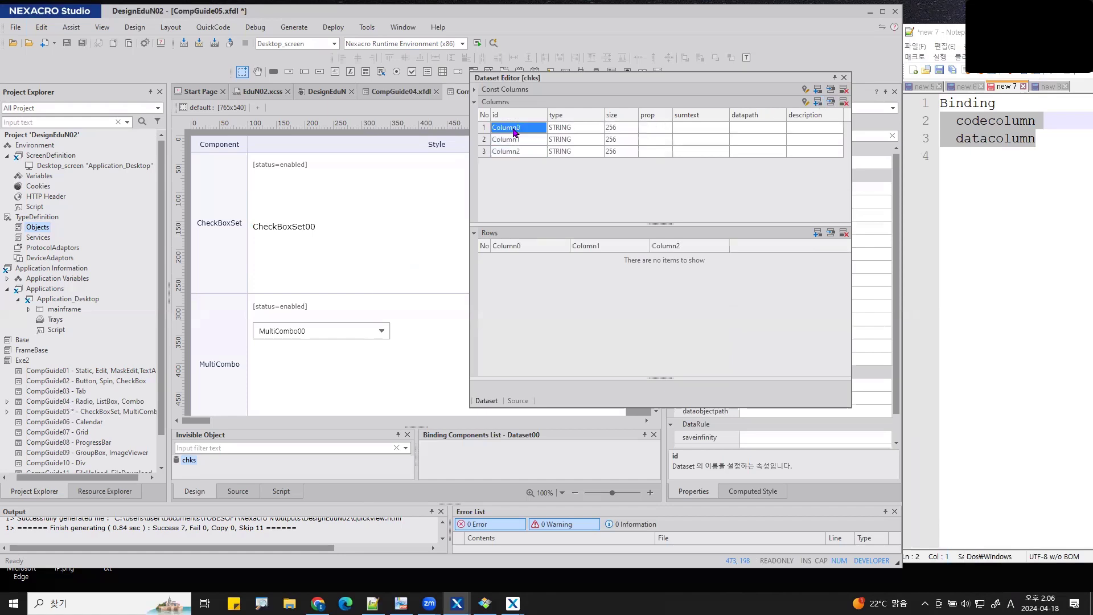
text(c)
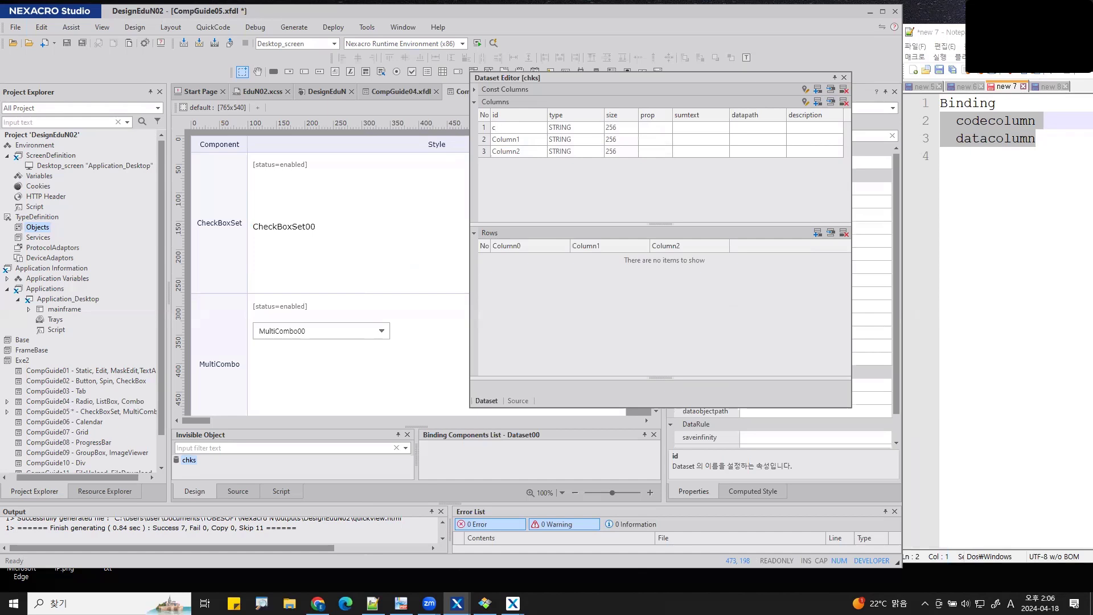
text(code)
key(Down)
text(data)
key(Return)
key(Down)
text(readonly)
key(Return)
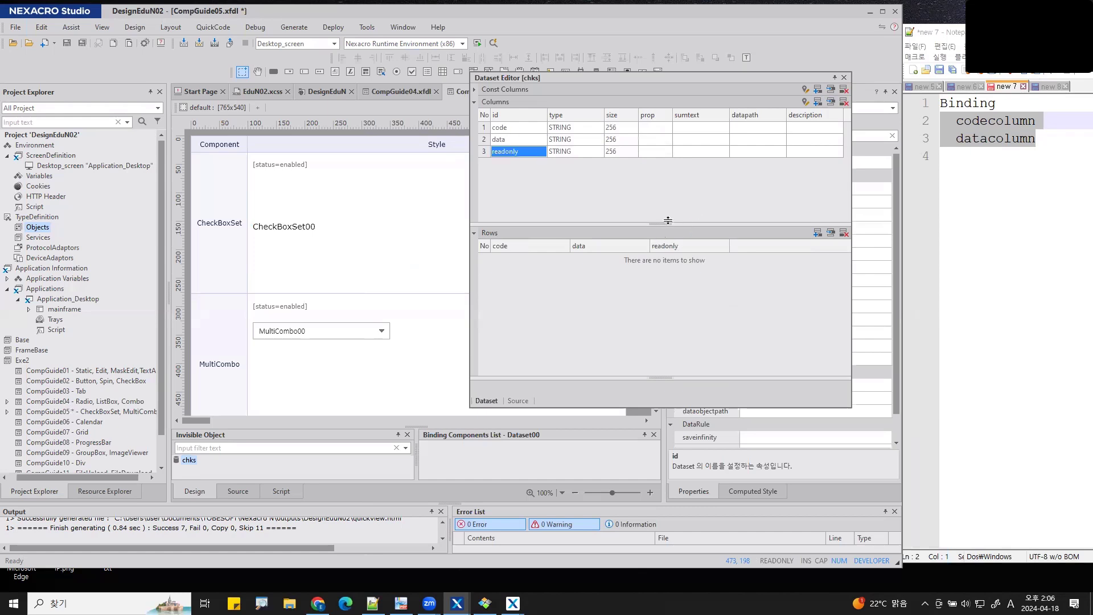
Enlarge the rows area of the chks dataset and add eight empty rows.
drag(662, 223, 662, 169)
click(817, 177)
click(817, 177)
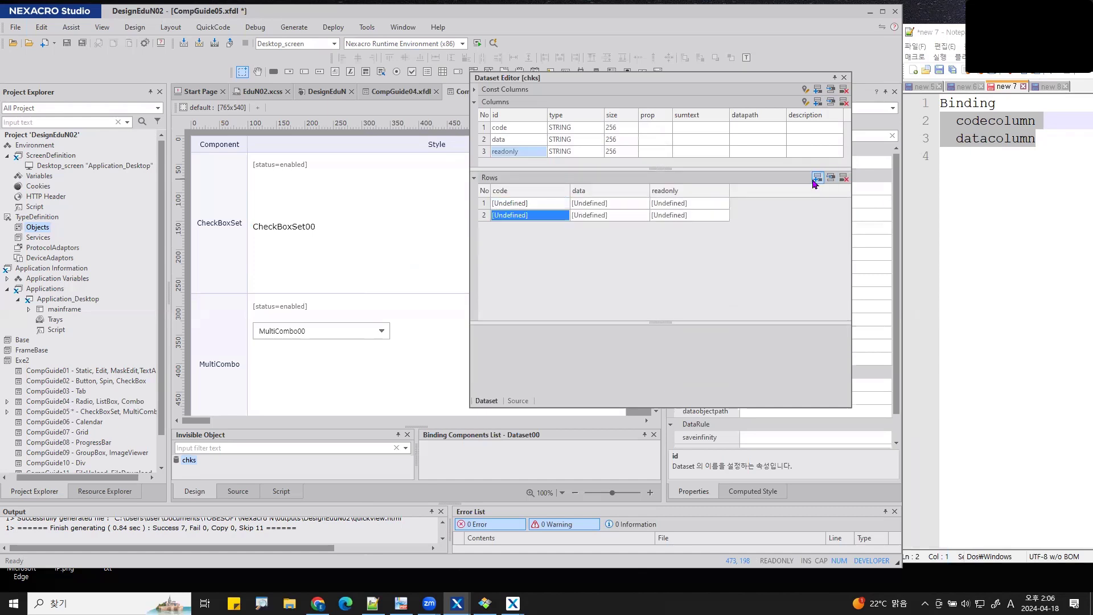
click(817, 177)
click(817, 177)
click(817, 178)
click(817, 177)
click(817, 177)
click(817, 177)
Fill the code column of the eight chks rows with the numbers 1 to 8.
click(505, 204)
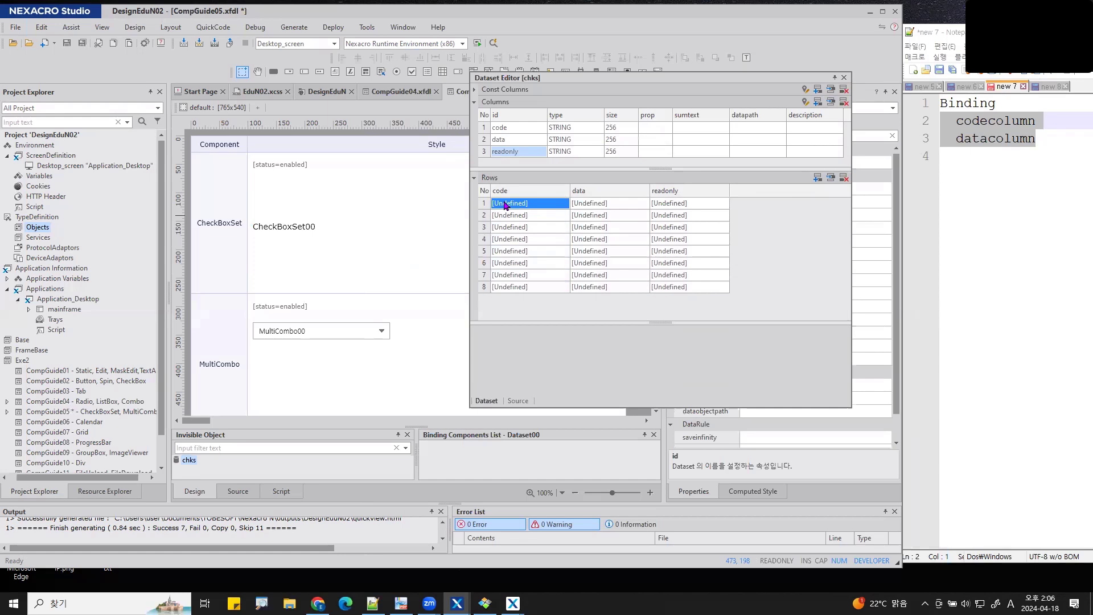
text(1)
key(Return)
text(2)
key(Return)
text(3)
key(Return)
text(4)
key(Return)
text(5)
key(Return)
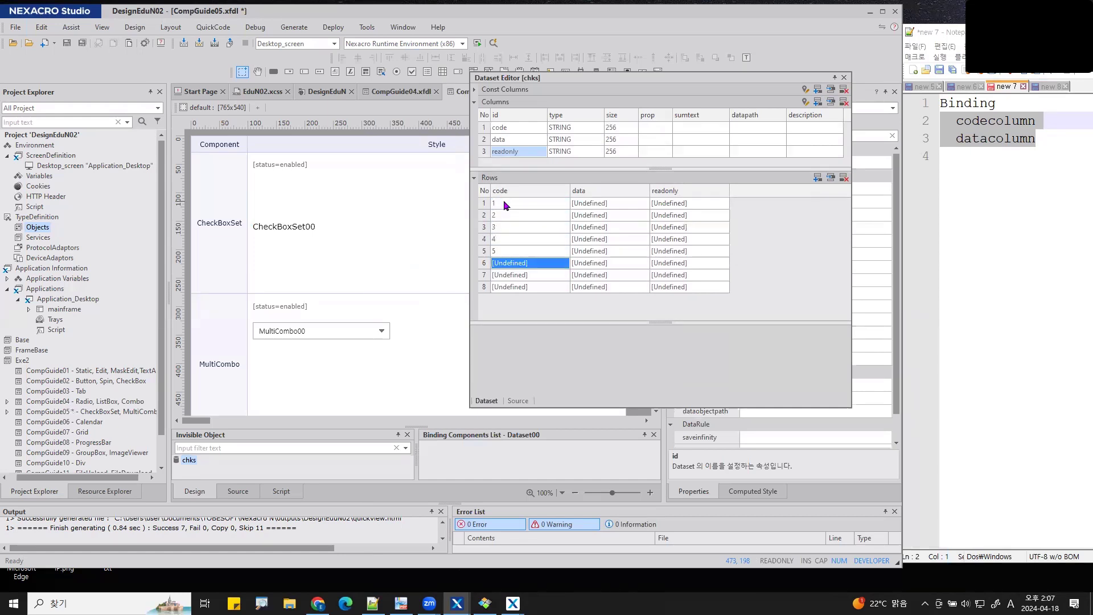
text(6)
key(Return)
text(7)
key(Return)
text(8)
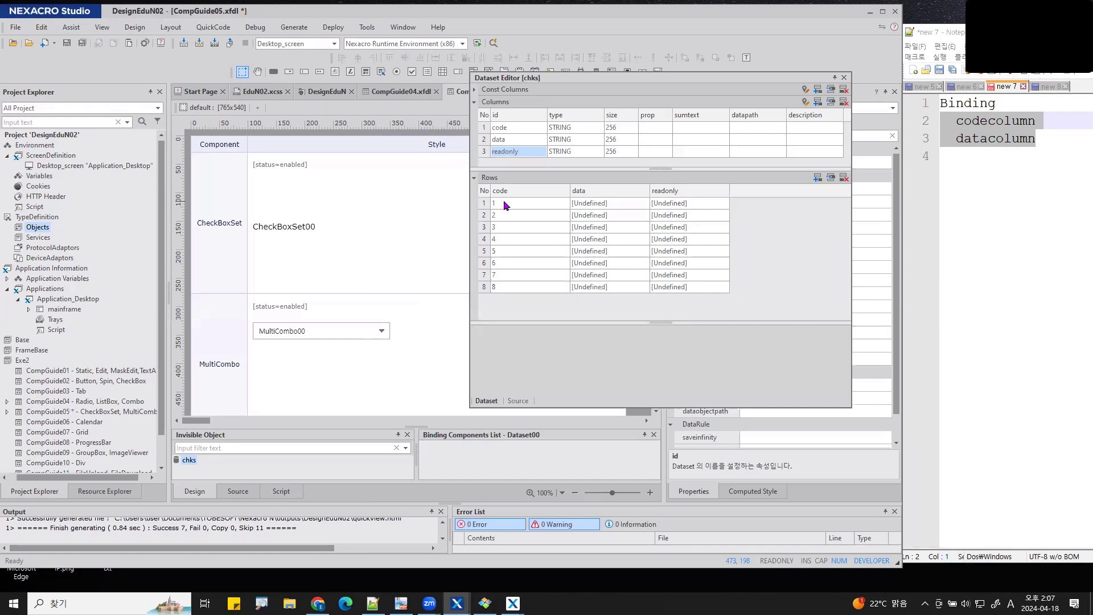
Fill the data column of all eight rows with placeholder text: sdfs, sdfsdf, sdfsdfs, sdfsdsd, sdfdsf, and sdf for the last three.
key(Tab)
key(Up)
key(Up)
key(Up)
key(Up)
key(Up)
key(Up)
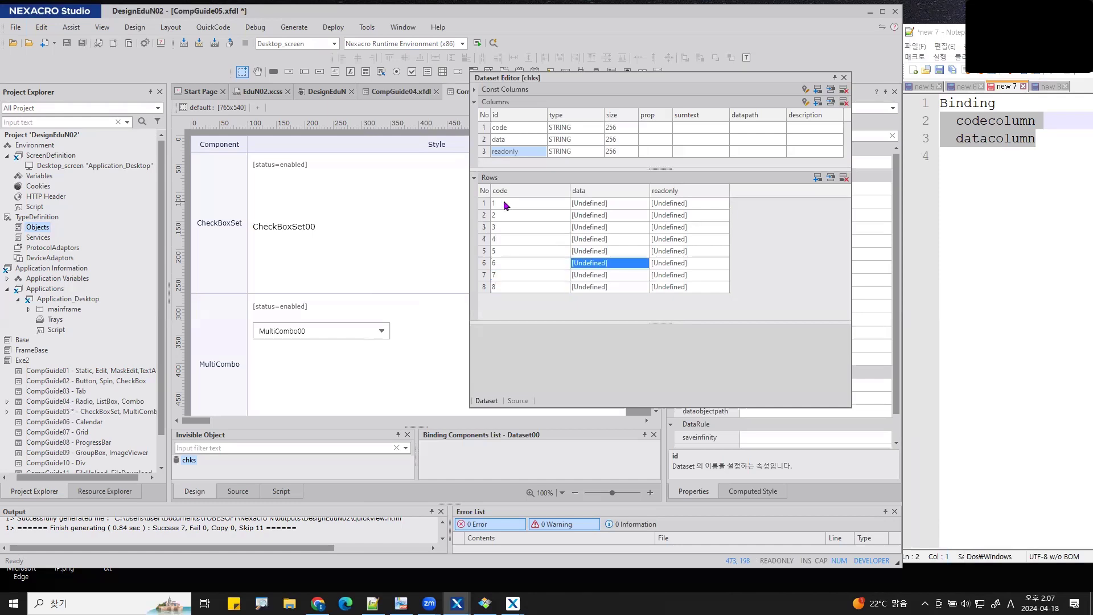
key(Up)
text(sdfs)
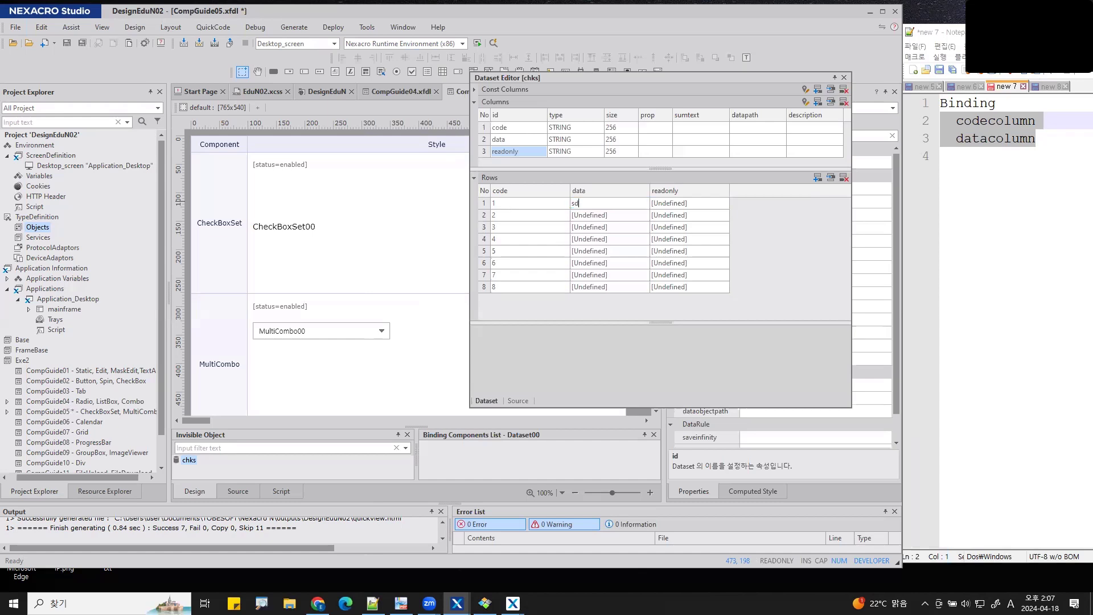
key(Return)
text(sdfsdf)
key(Return)
text(sdfsdfs)
key(Return)
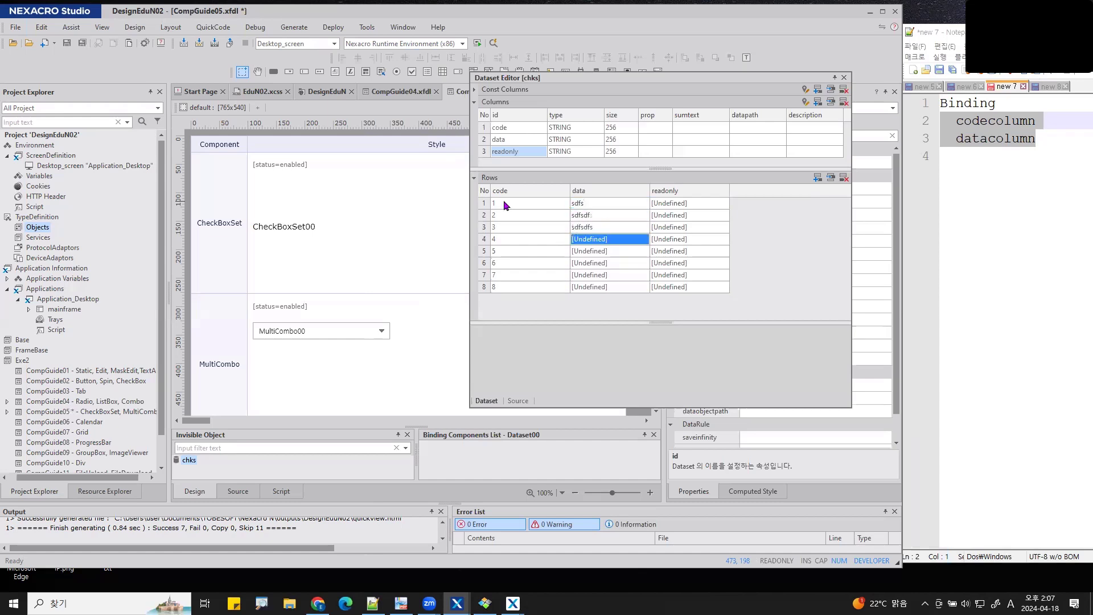
text(sdfsdsd)
key(Return)
text(sdfdsf)
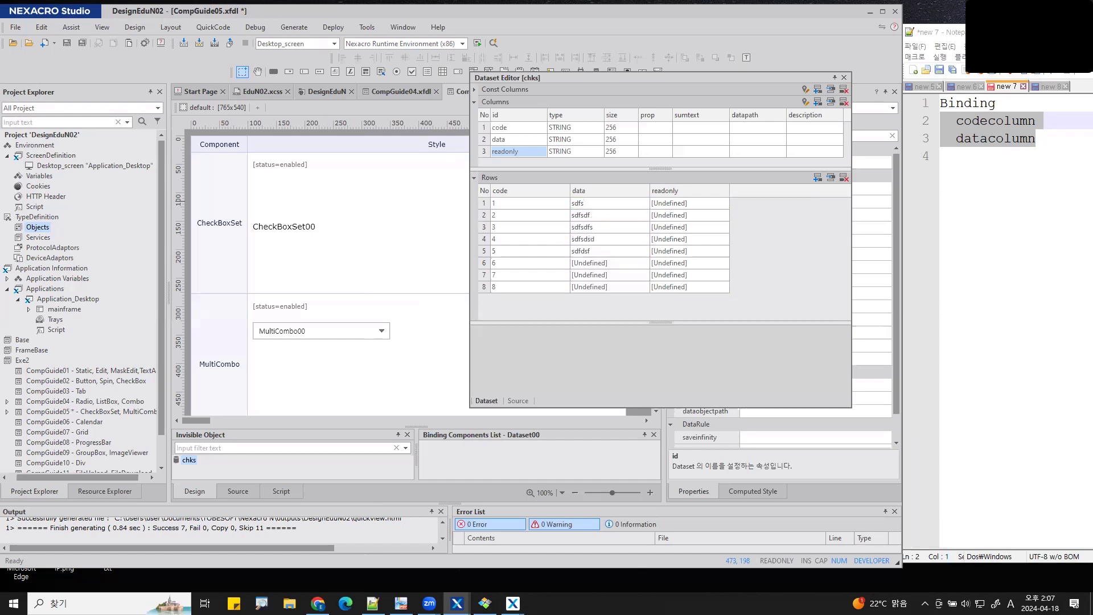
key(Return)
text(sdf)
key(Return)
text(sdf)
key(Return)
text(sdf)
Set the readonly value of the third chks row to 1.
key(Tab)
key(Up)
key(Up)
key(Up)
key(Up)
key(Up)
key(Up)
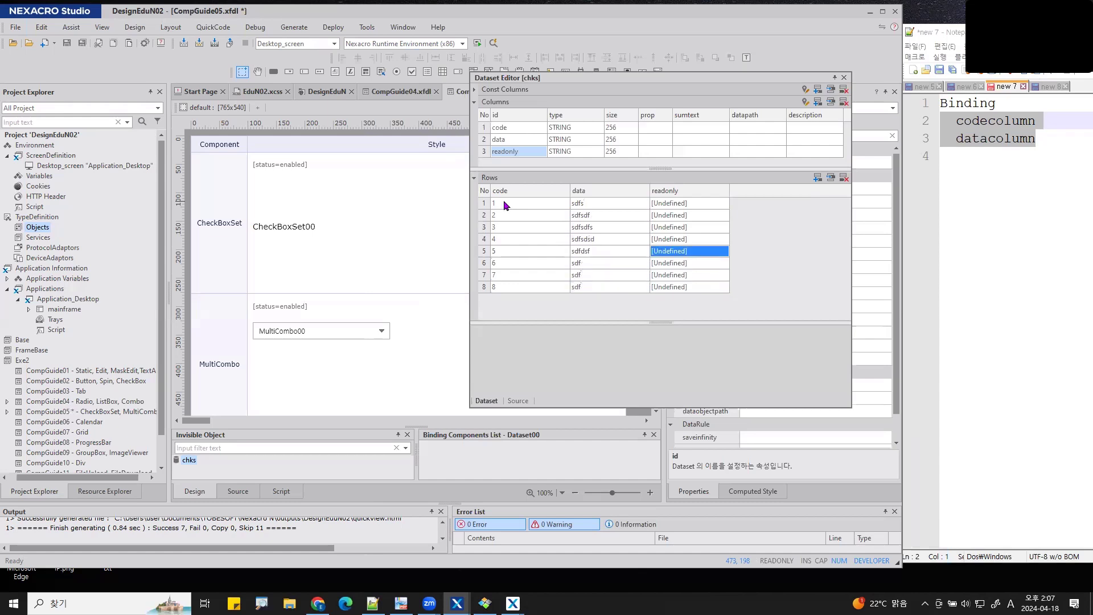
key(Up)
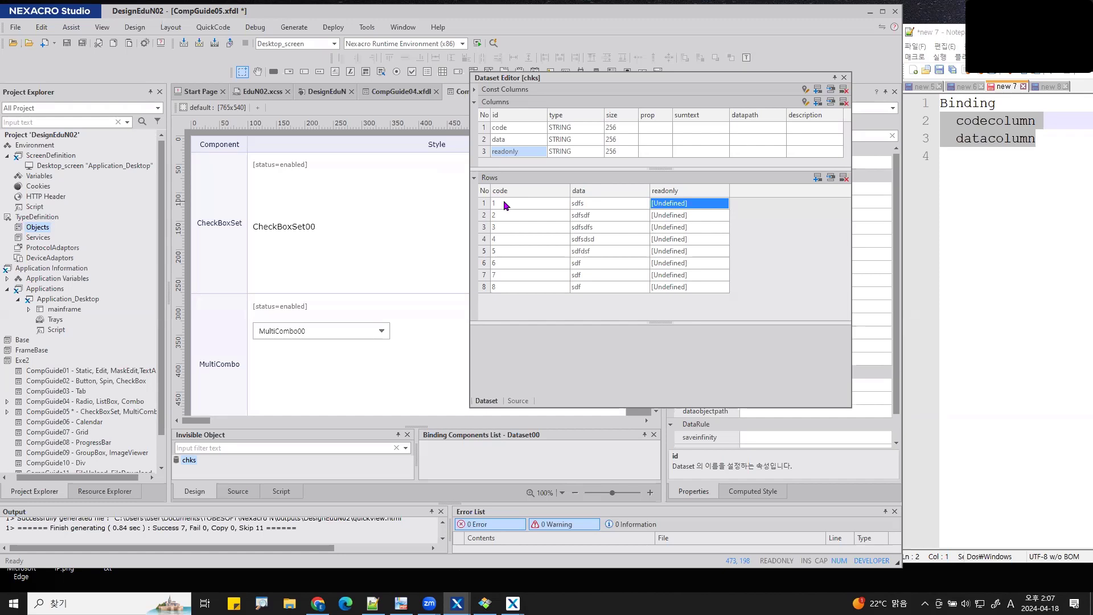
key(Down)
key(Down)
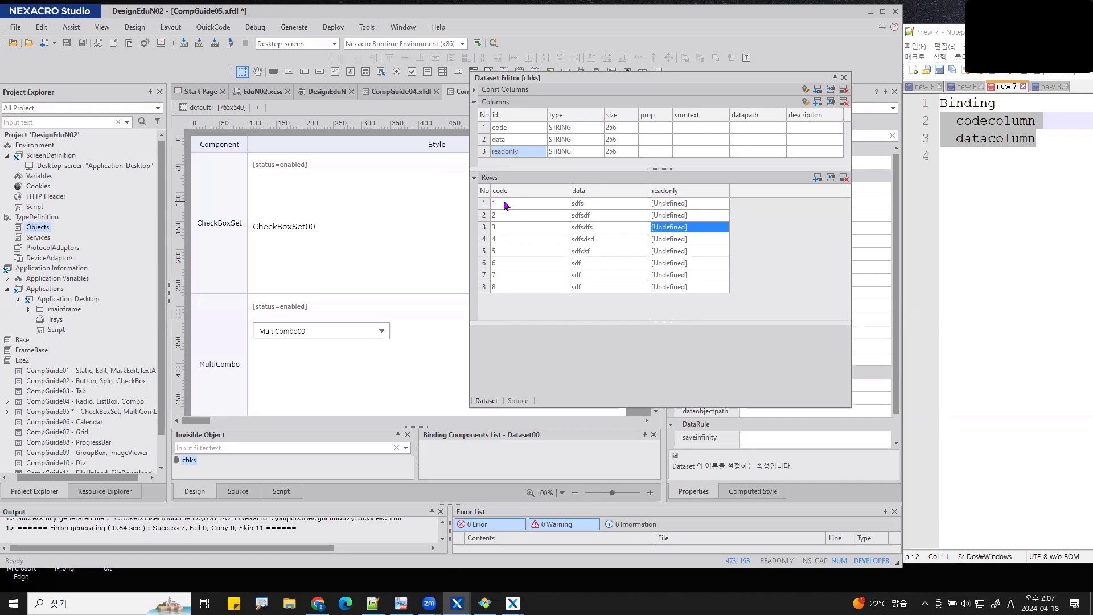
text(1)
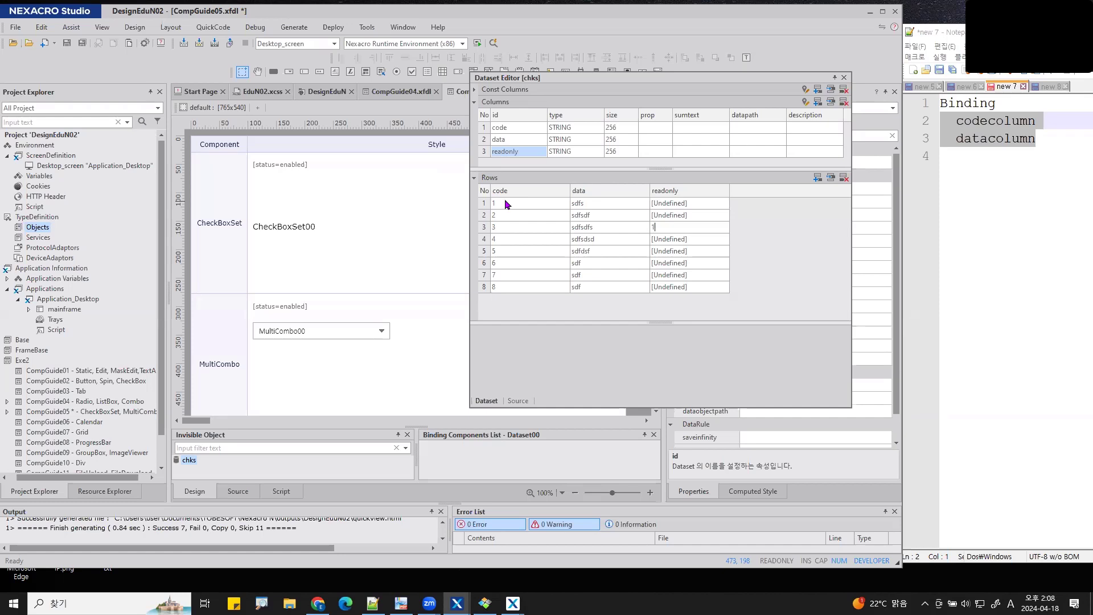
Replace the entire chks dataset source with the XML from Notepad++'s new 8 document and close the dataset editor.
click(1047, 88)
key(ctrl+a)
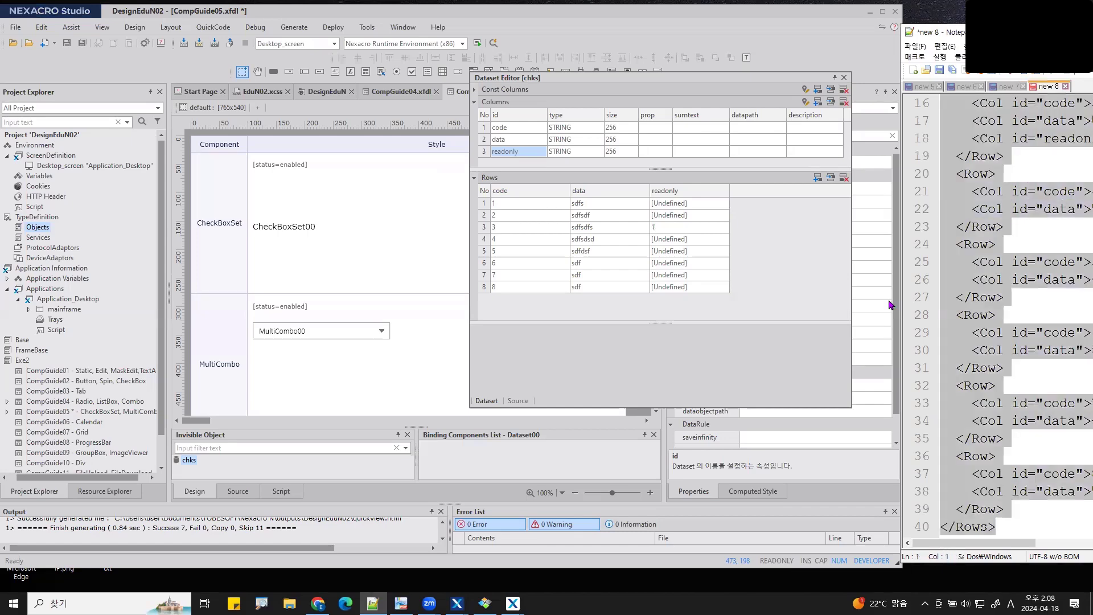
click(521, 400)
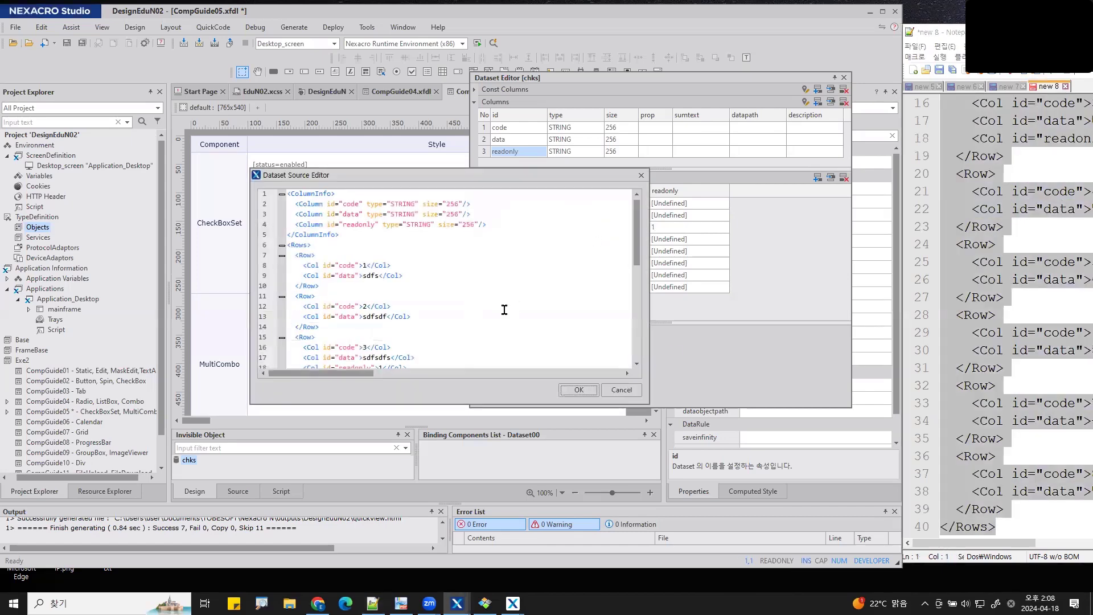
key(ctrl+a)
key(ctrl+v)
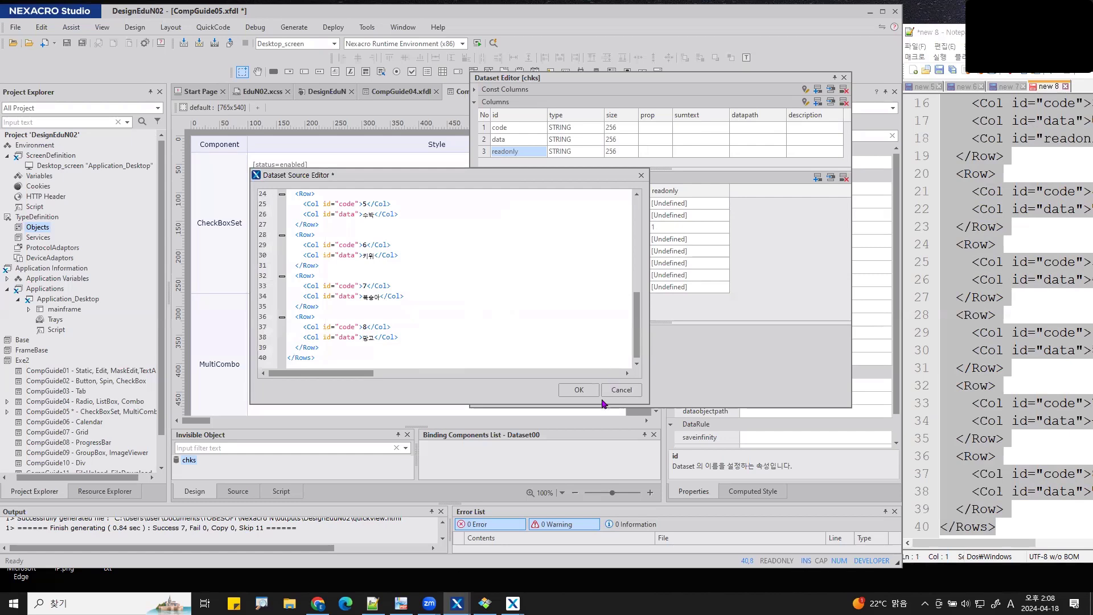
click(583, 391)
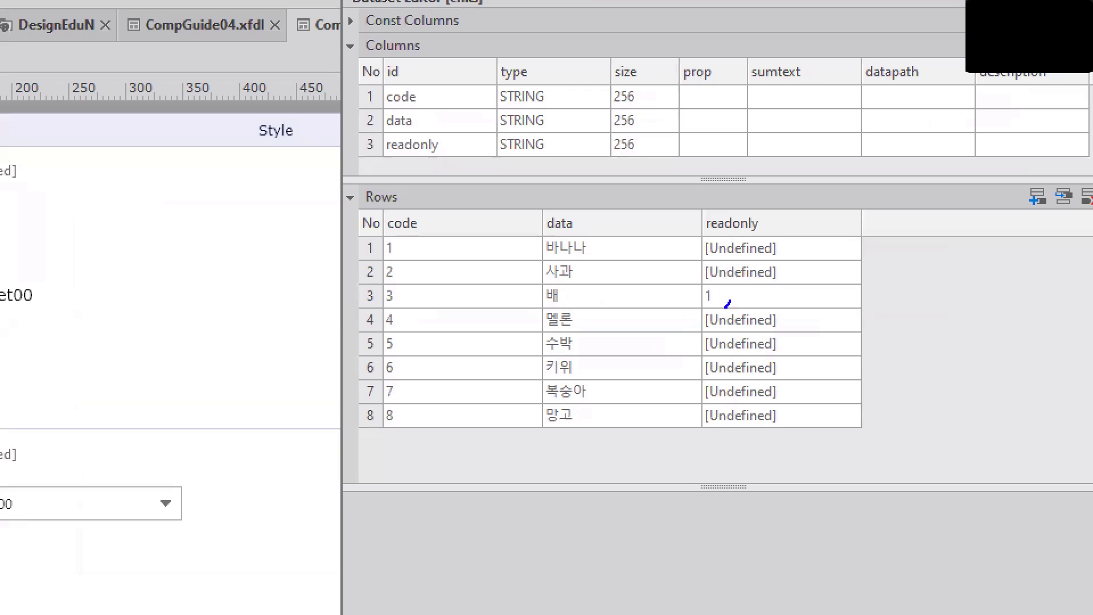
mouse_move(730, 301)
mouse_down()
mouse_move(700, 282)
mouse_move(724, 302)
mouse_up()
key(Escape)
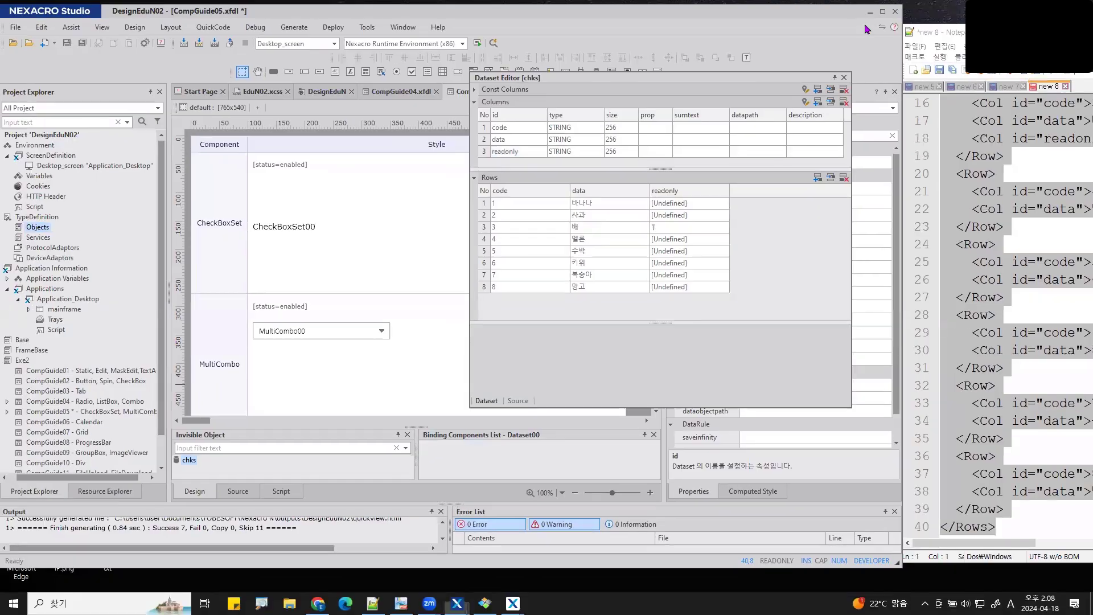
click(844, 77)
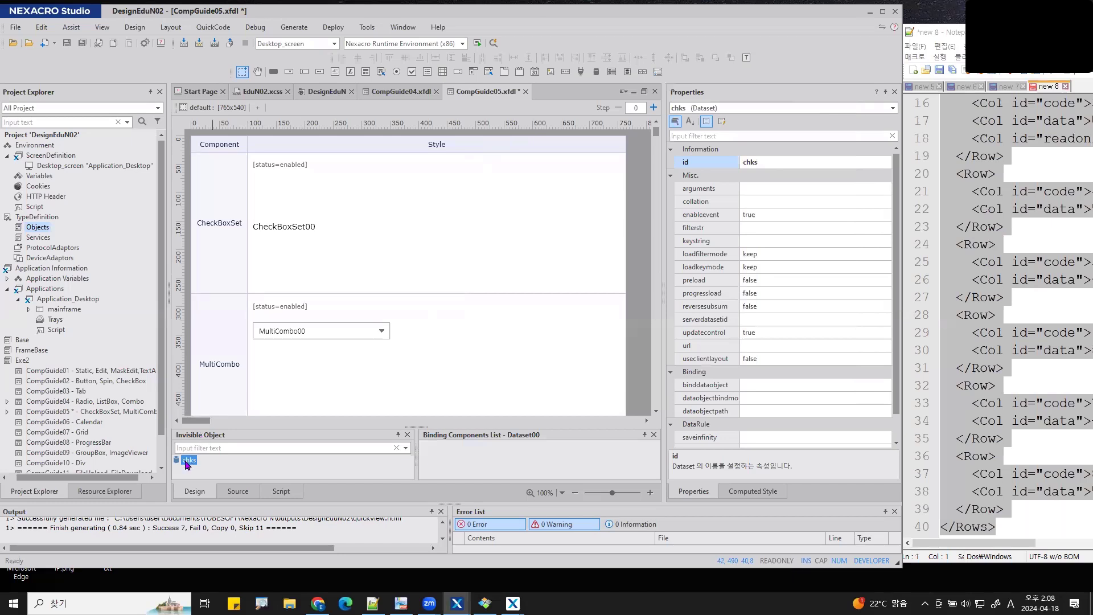
Bind chks to the CheckBoxSet as its inner dataset with codecolumn code, datacolumn data and readonlycolumn readonly.
drag(188, 460, 312, 209)
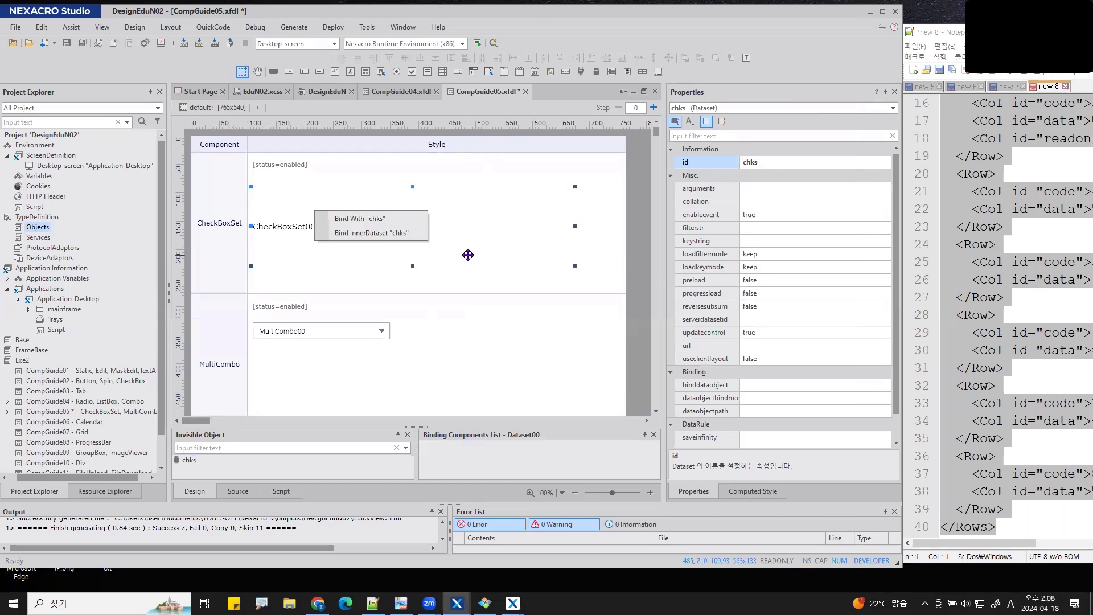
click(396, 235)
click(585, 158)
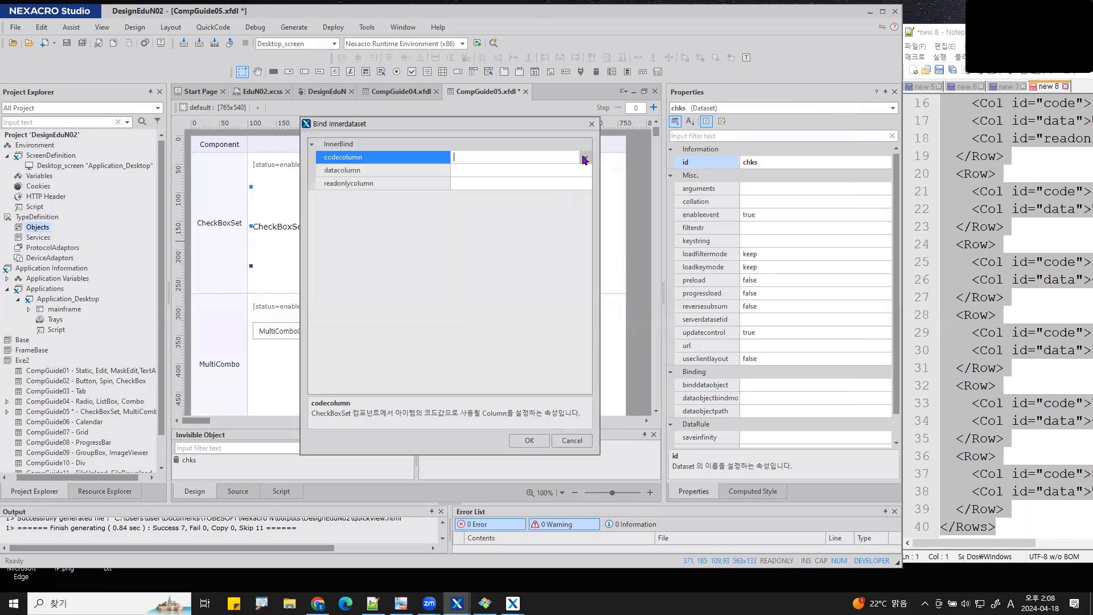
click(586, 157)
click(461, 171)
click(491, 170)
click(586, 171)
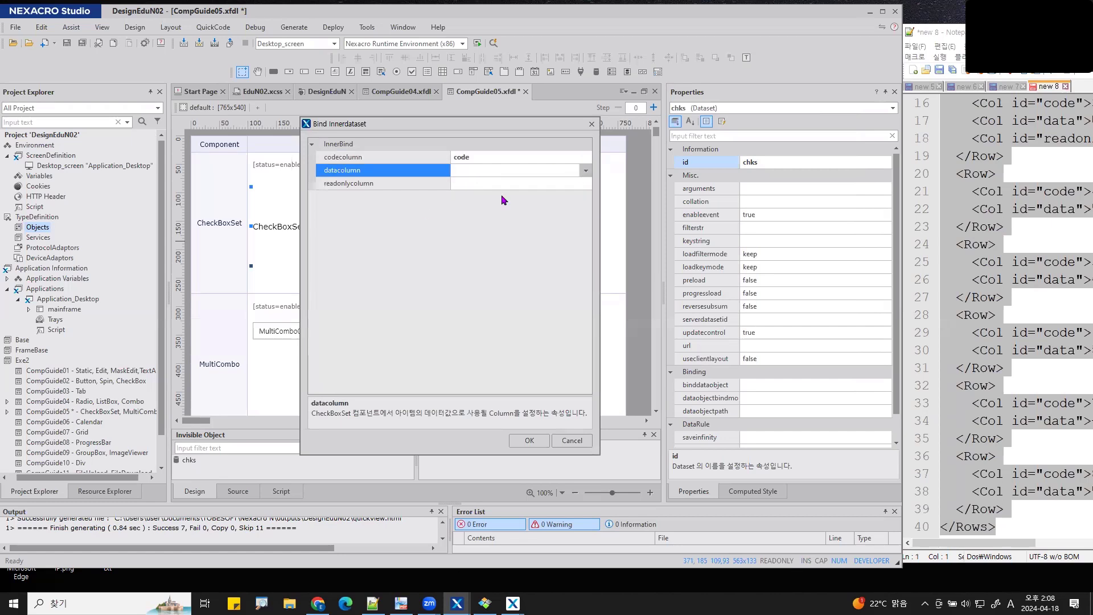
click(458, 194)
click(508, 183)
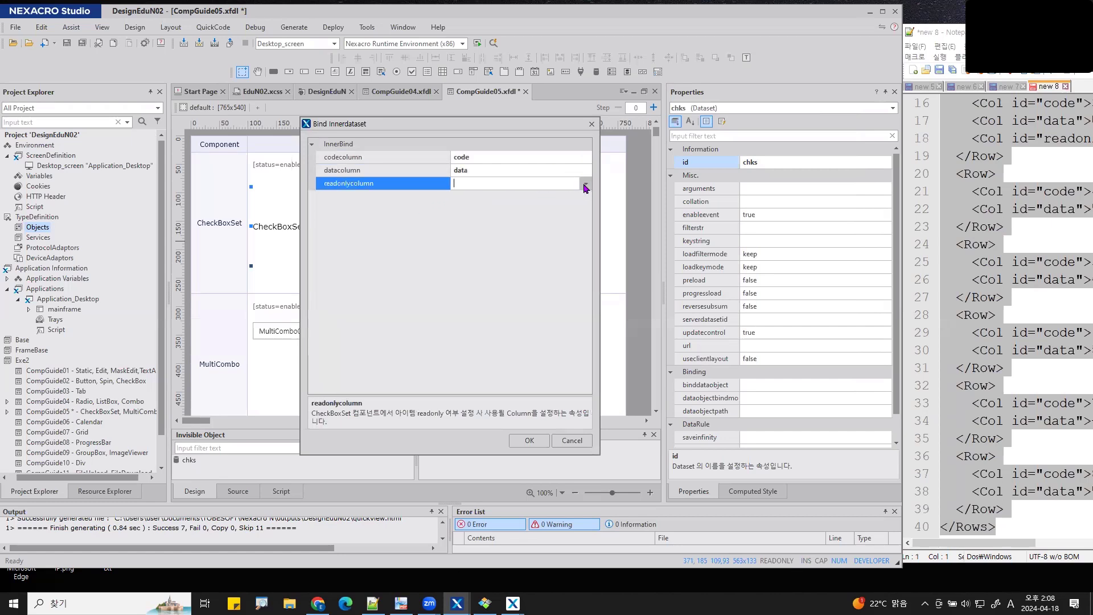
click(586, 184)
click(458, 218)
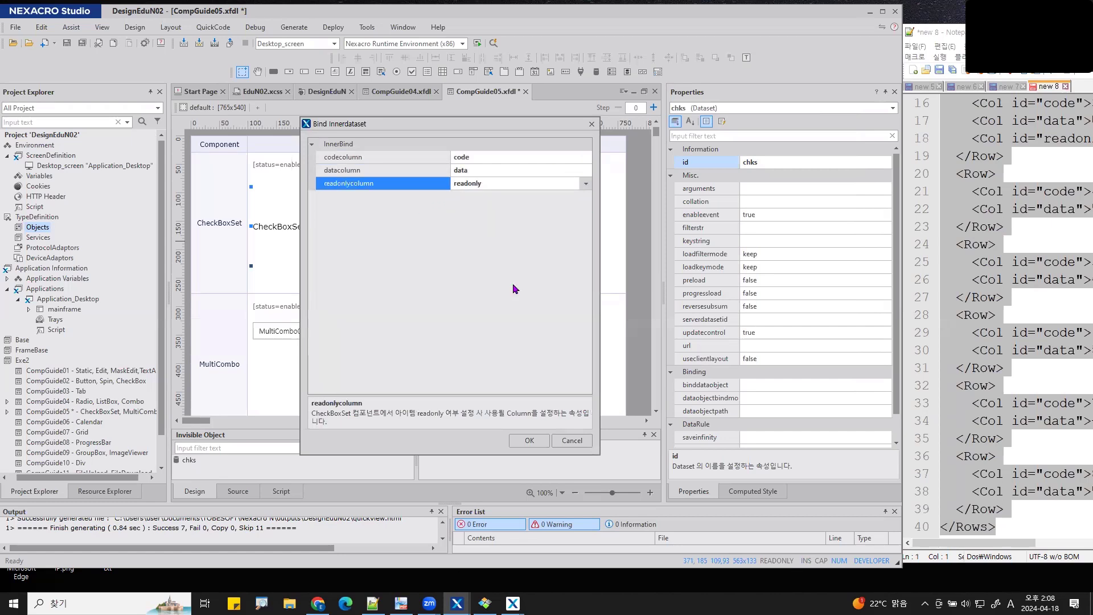
click(522, 442)
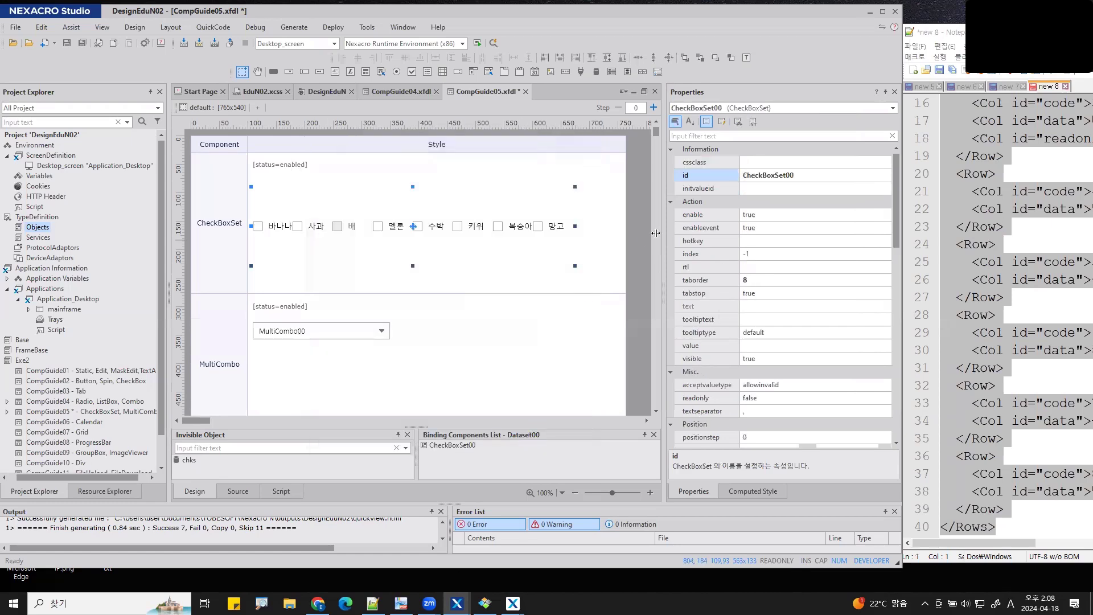
Widen the CheckBoxSet to 593 px so its item labels are spaced further apart.
click(503, 228)
key(shift+Right)
key(shift+Right)
key(shift+Right)
key(shift+Right)
key(shift+Right)
key(shift+Right)
key(shift+Right)
key(shift+Right)
key(shift+Right)
key(shift+Right)
key(shift+Right)
key(shift+Right)
key(shift+Right)
key(shift+Right)
key(shift+Right)
key(shift+Right)
key(shift+Right)
key(shift+Right)
key(shift+Right)
key(shift+Right)
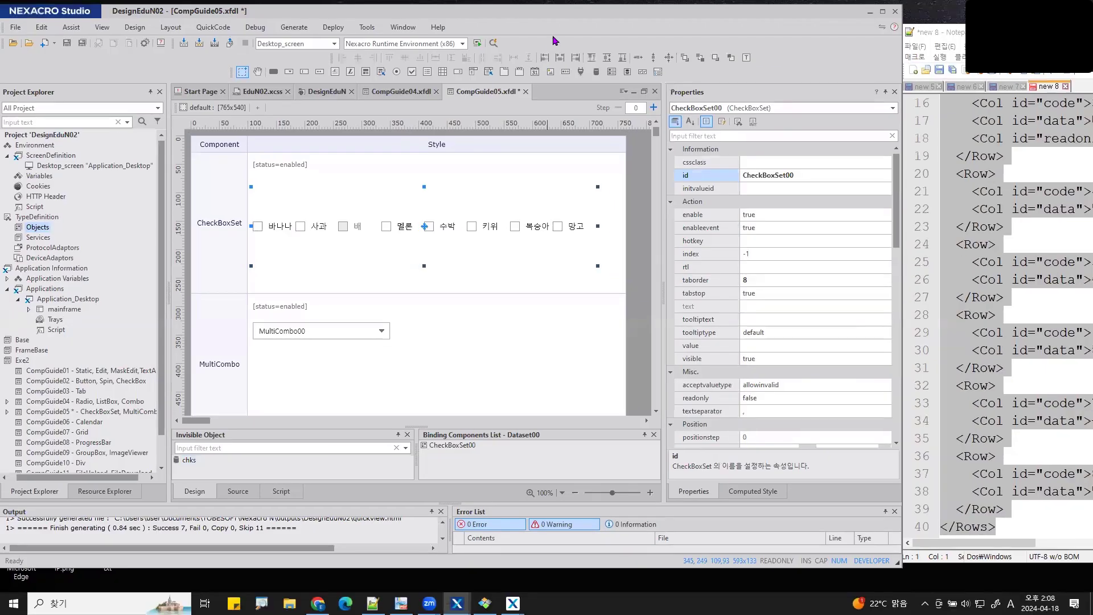
Save CompGuide05.xfdl and run it in QuickView with Nexacro Runtime Environment (x86) on the local web server.
click(493, 44)
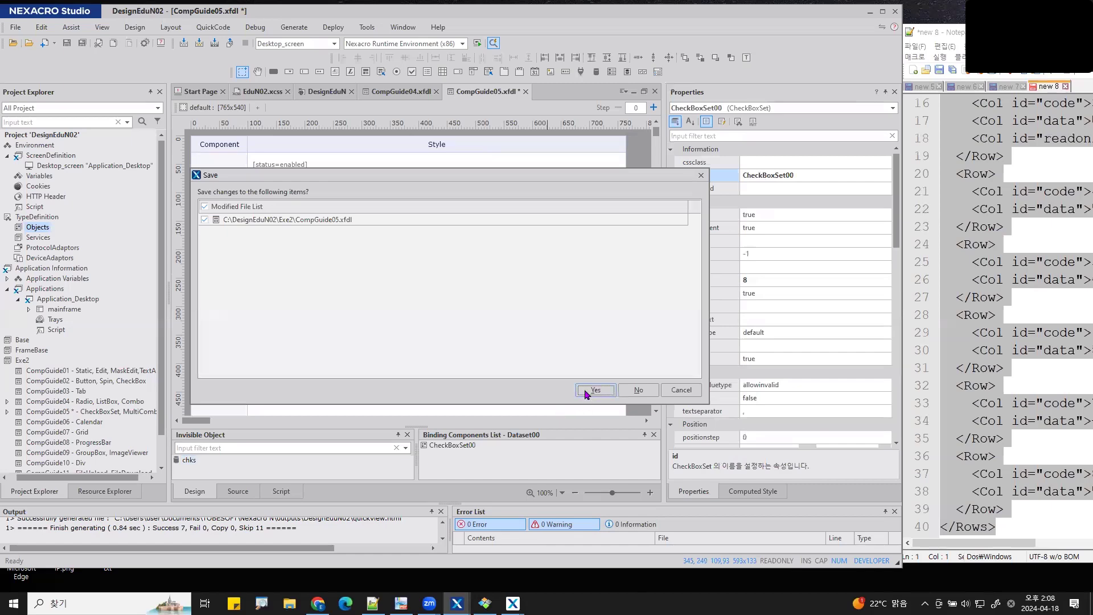
click(585, 391)
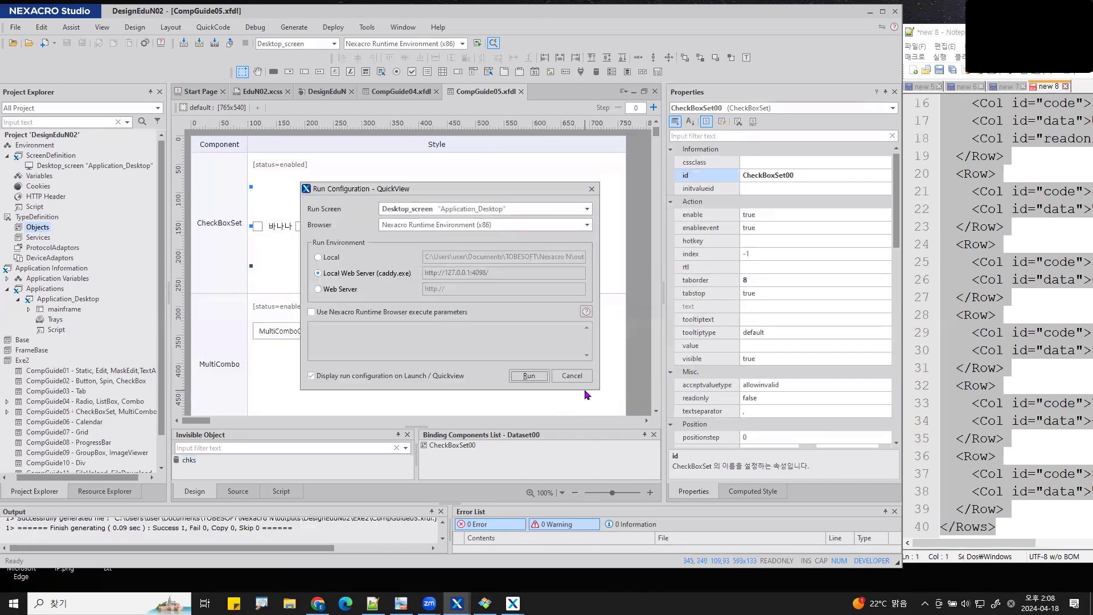
click(528, 376)
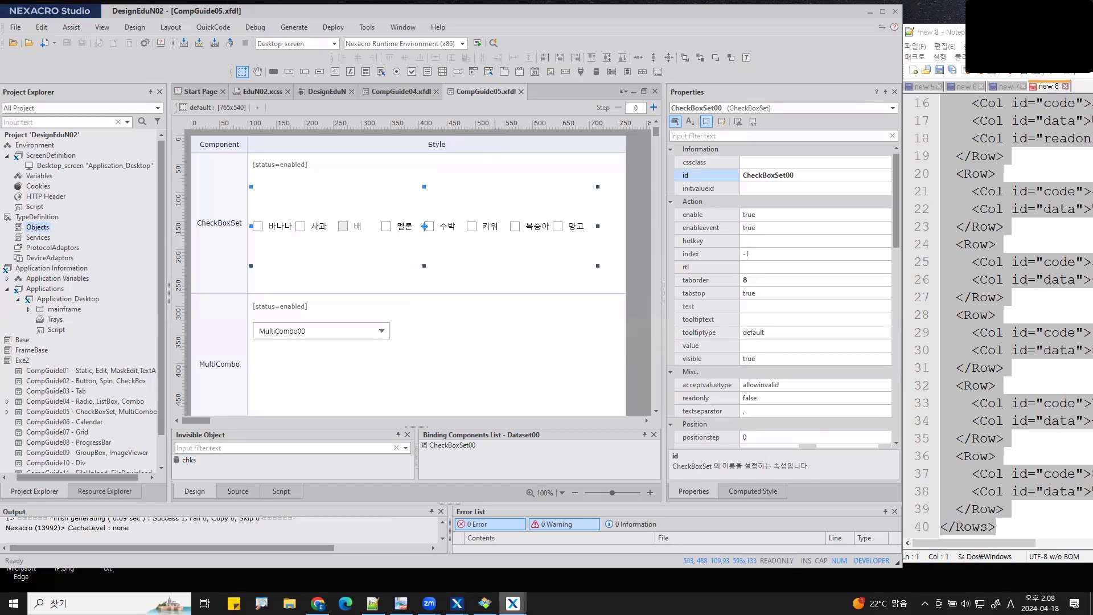
click(512, 605)
click(555, 560)
Test the CheckBoxSet in the preview by checking 바나나, 사과, 멜론, 수박, 키위 and 복숭아, and return to the form designer.
click(301, 224)
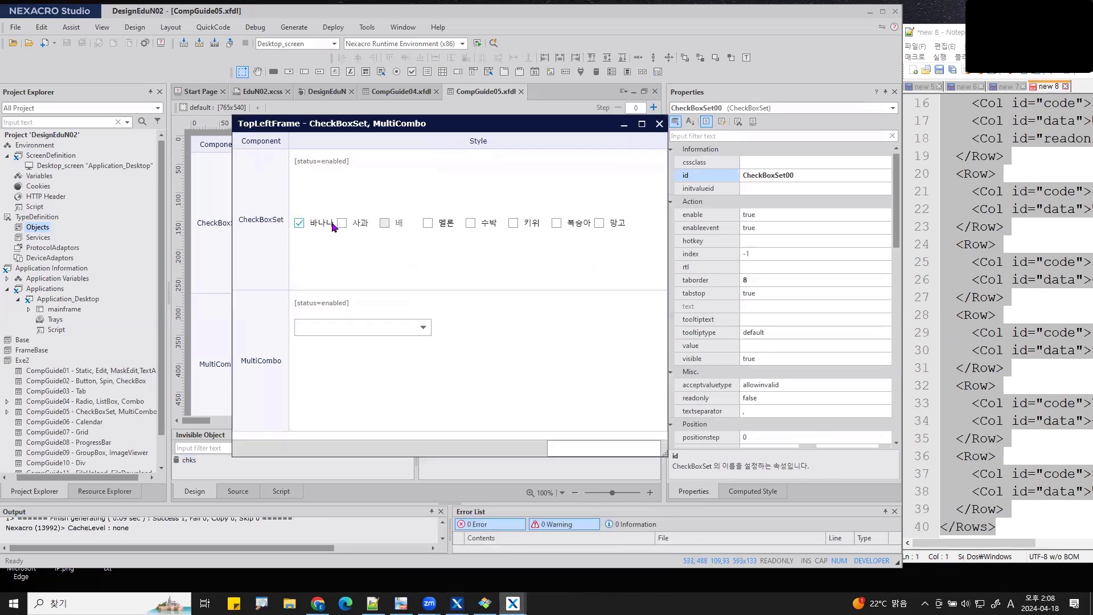
click(342, 223)
click(429, 225)
click(471, 224)
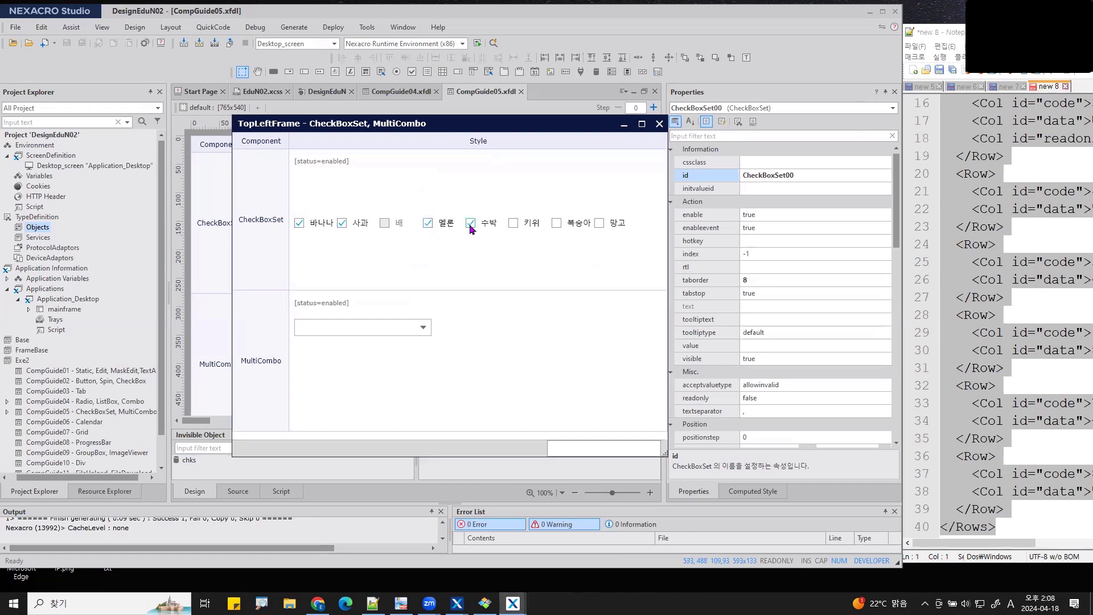
click(514, 225)
click(556, 226)
click(757, 78)
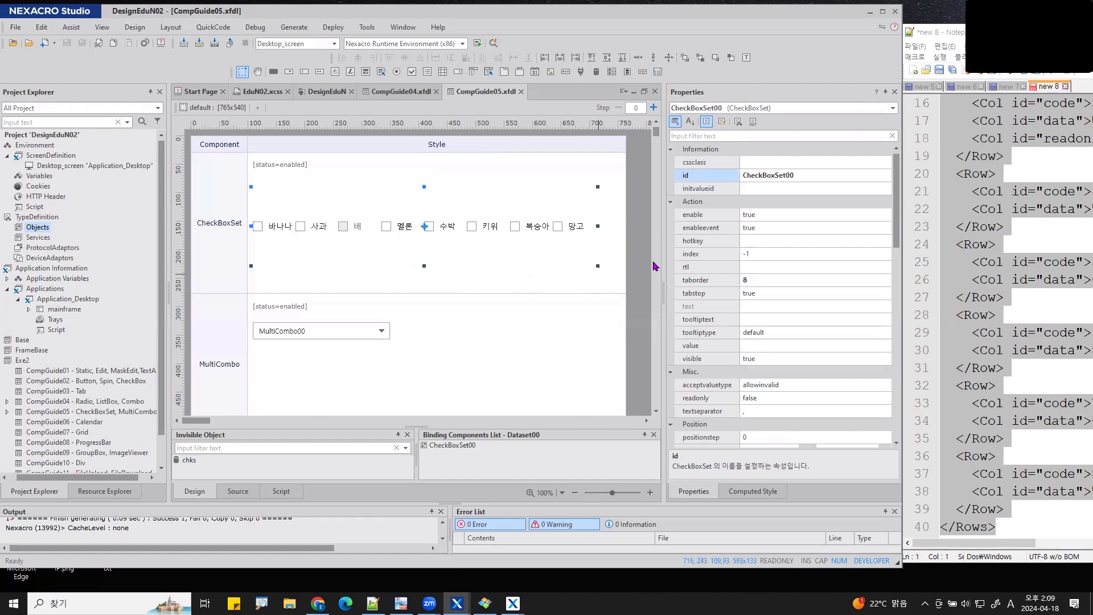
Set the CheckBoxSet's rowcount to 2 so its items are arranged in two rows.
scroll(782, 308, down, 9)
scroll(780, 302, down, 3)
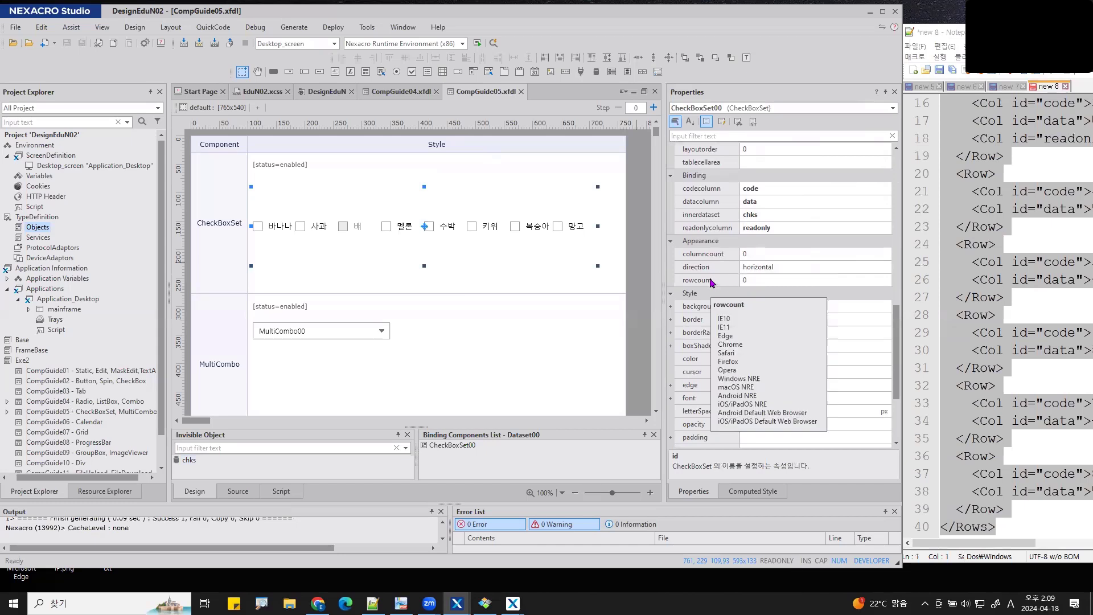
drag(463, 197, 625, 198)
drag(483, 253, 608, 258)
key(Escape)
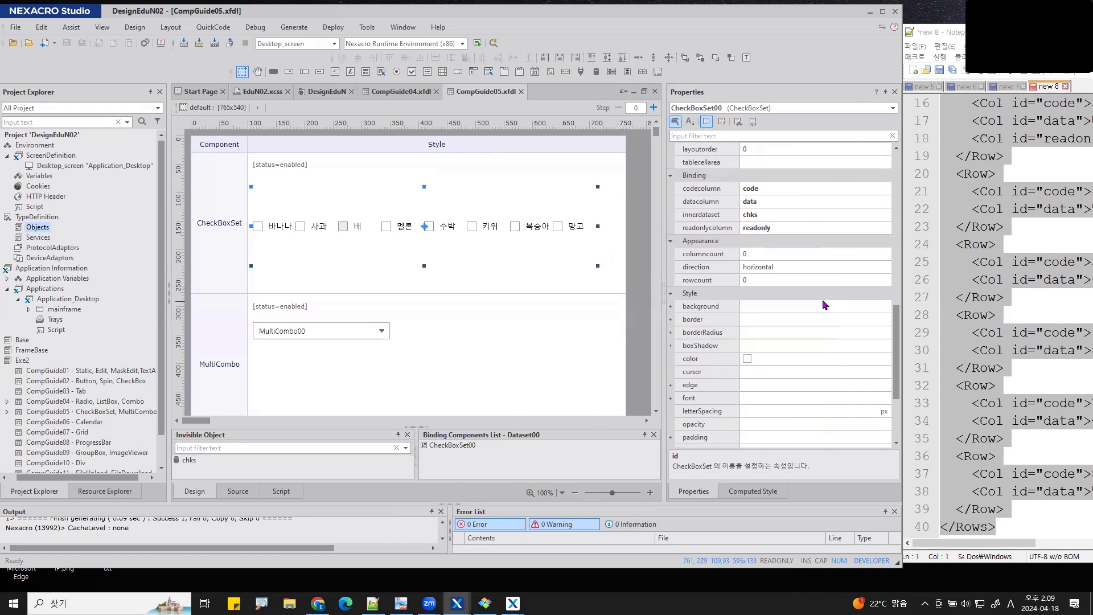
click(771, 279)
text(2)
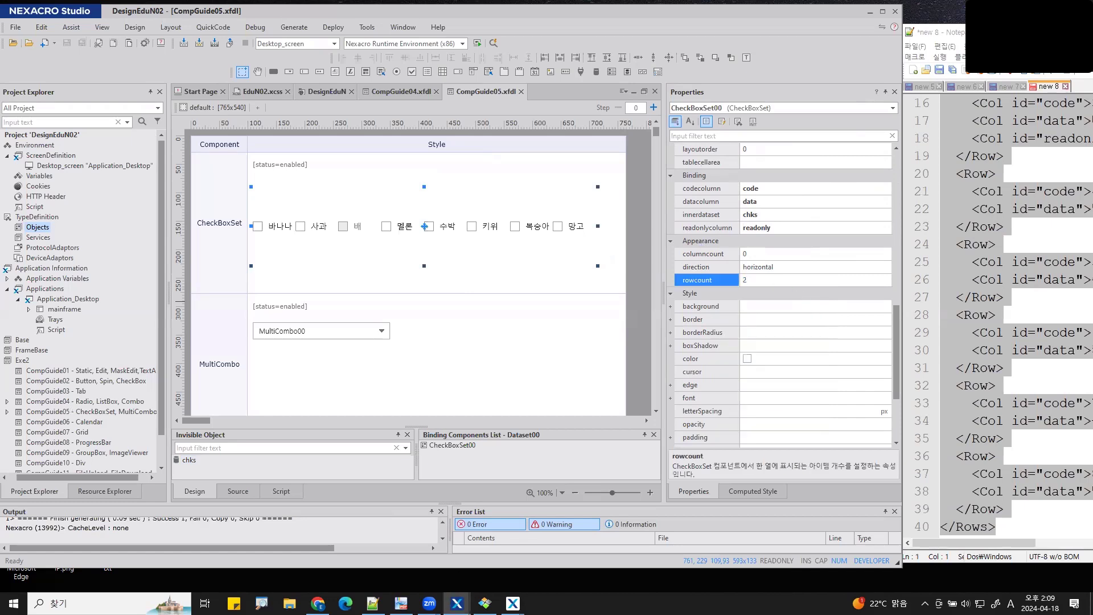
key(Return)
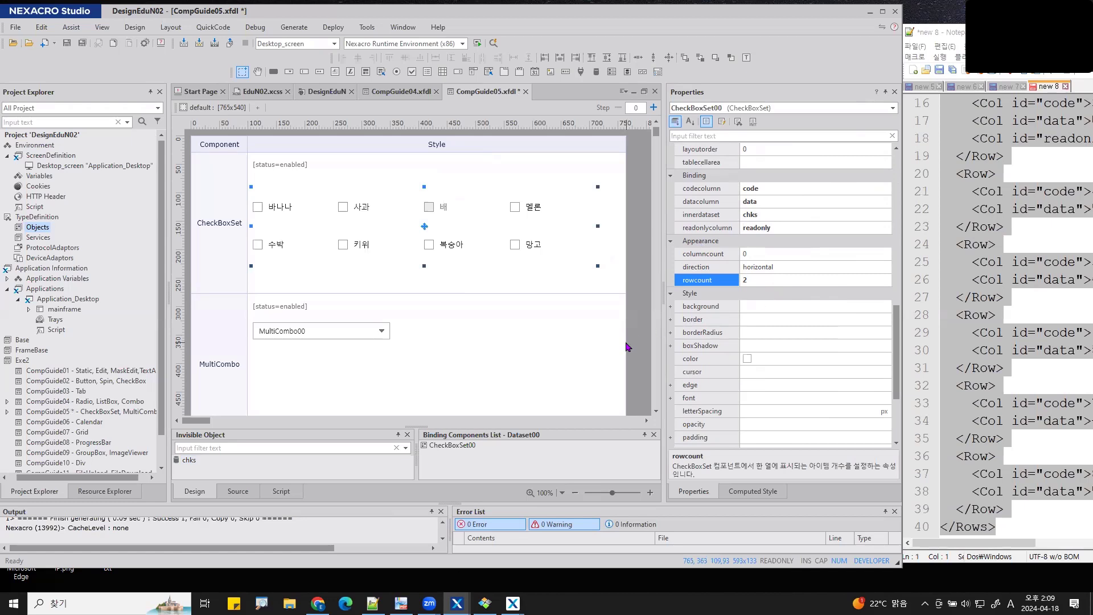
Start binding chks to the MultiCombo as its inner dataset, with code as the codecolumn.
click(311, 336)
scroll(311, 330, down, 2)
scroll(310, 330, up, 1)
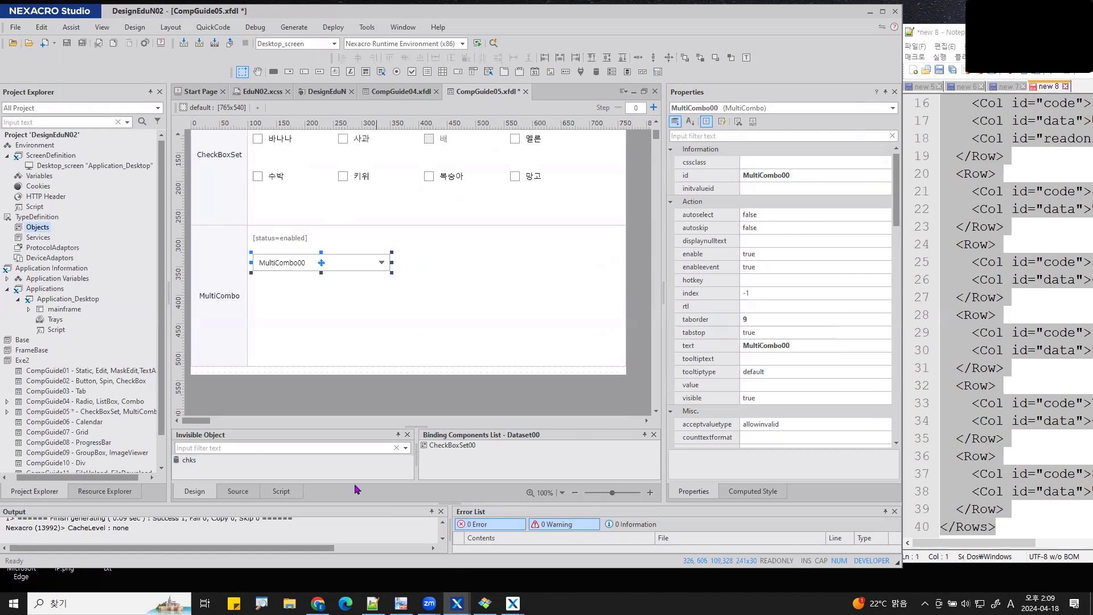
scroll(774, 253, down, 5)
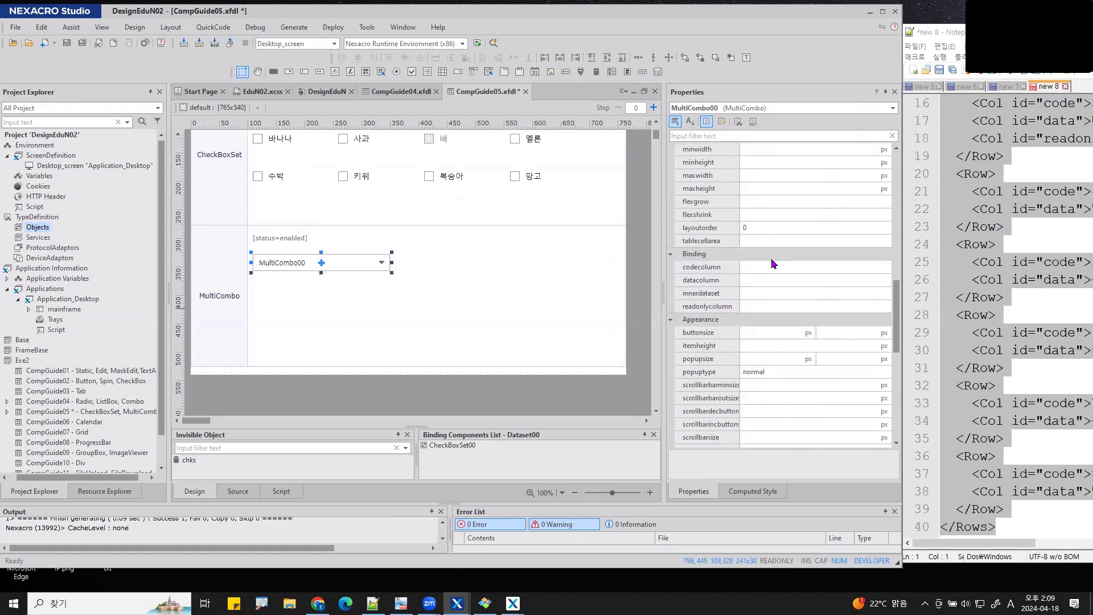
mouse_move(714, 294)
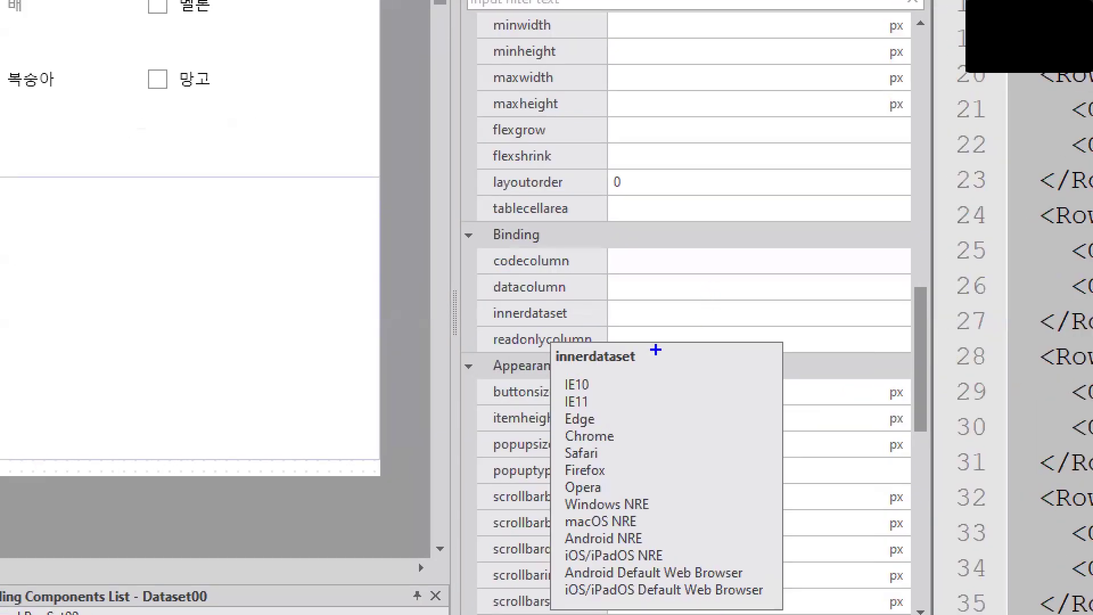
mouse_move(648, 354)
mouse_down()
mouse_move(469, 308)
mouse_move(555, 249)
mouse_move(615, 372)
mouse_up()
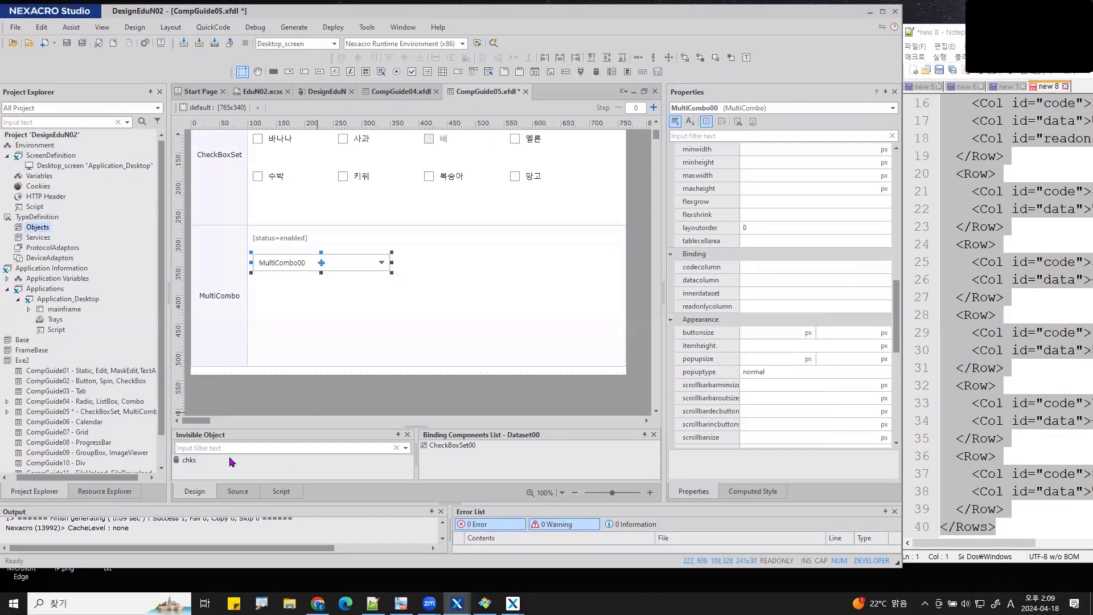
drag(189, 459, 294, 268)
click(347, 282)
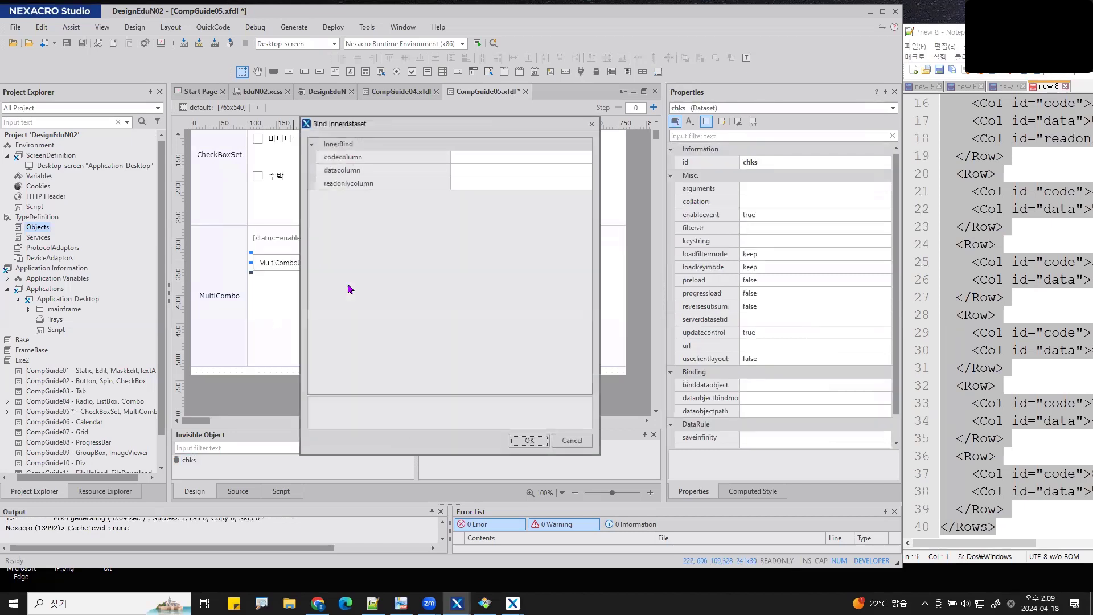
click(551, 156)
click(586, 157)
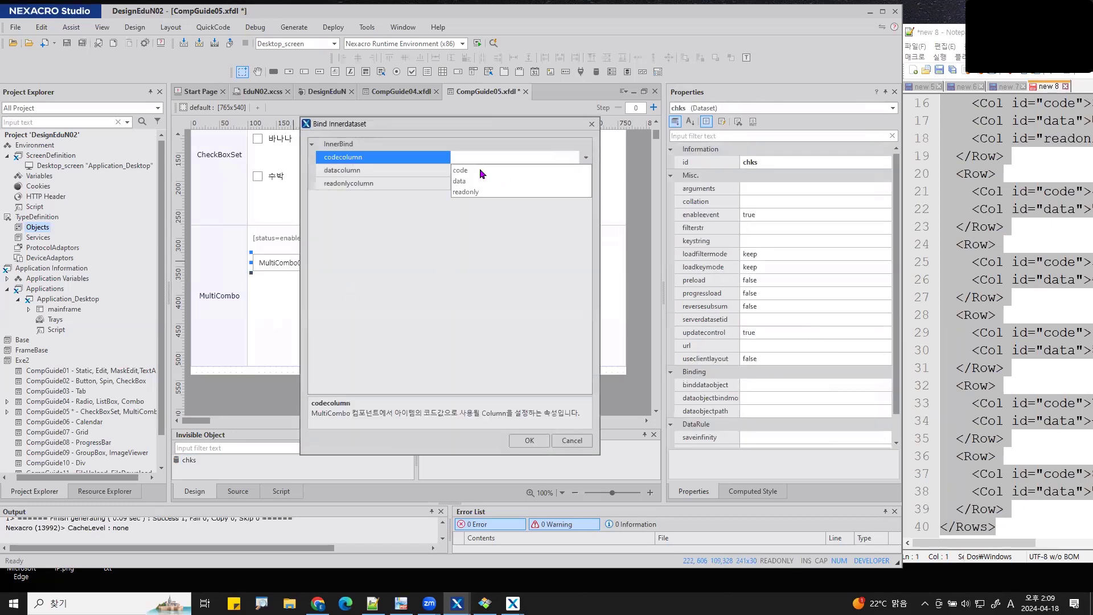
click(470, 169)
Set the MultiCombo's datacolumn to data and readonlycolumn to readonly, and confirm the inner dataset binding.
click(469, 169)
click(586, 170)
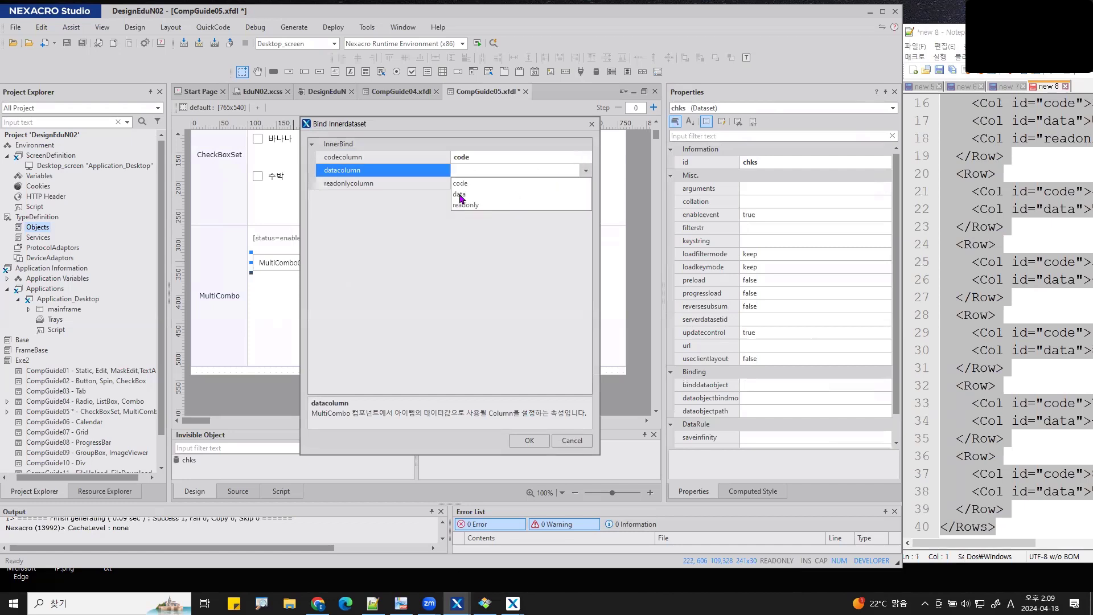
click(462, 195)
click(553, 183)
click(586, 183)
click(466, 222)
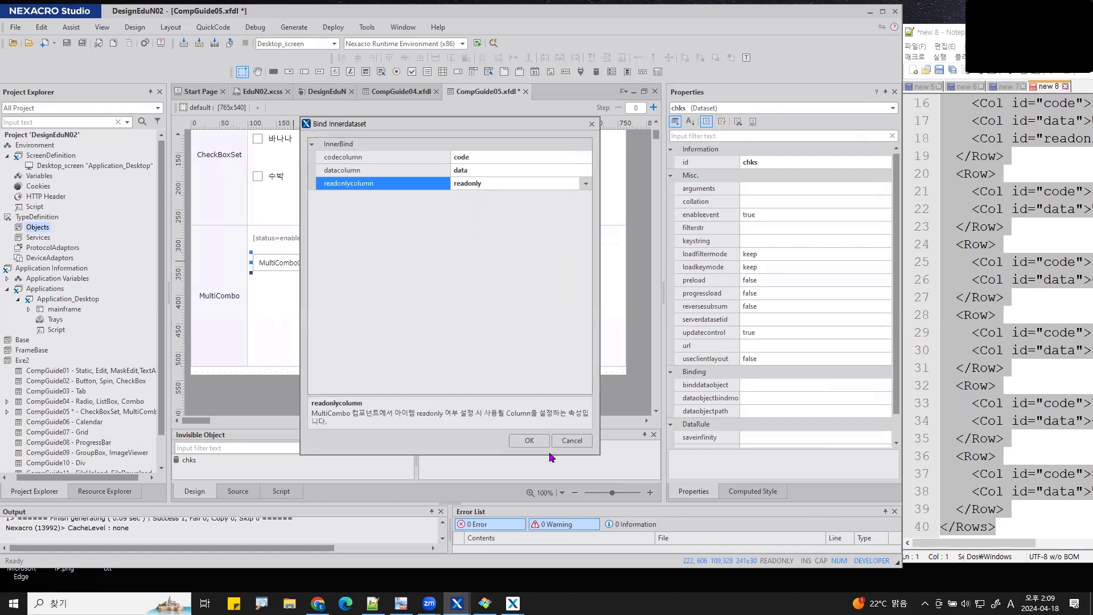
click(530, 440)
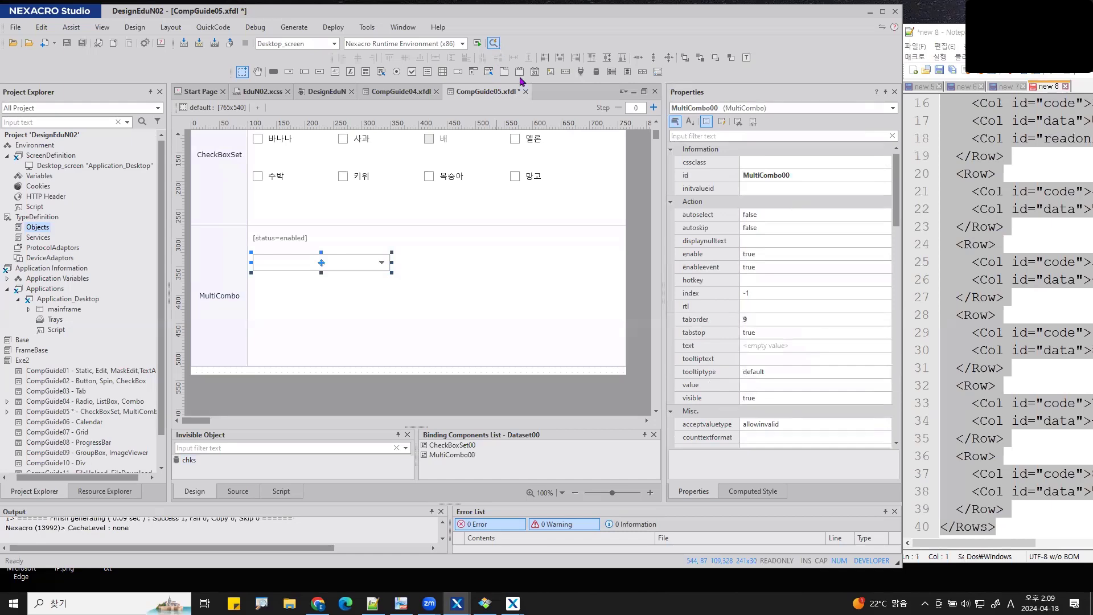
Save the form with the bound MultiCombo and preview it again in QuickView.
click(493, 44)
click(594, 389)
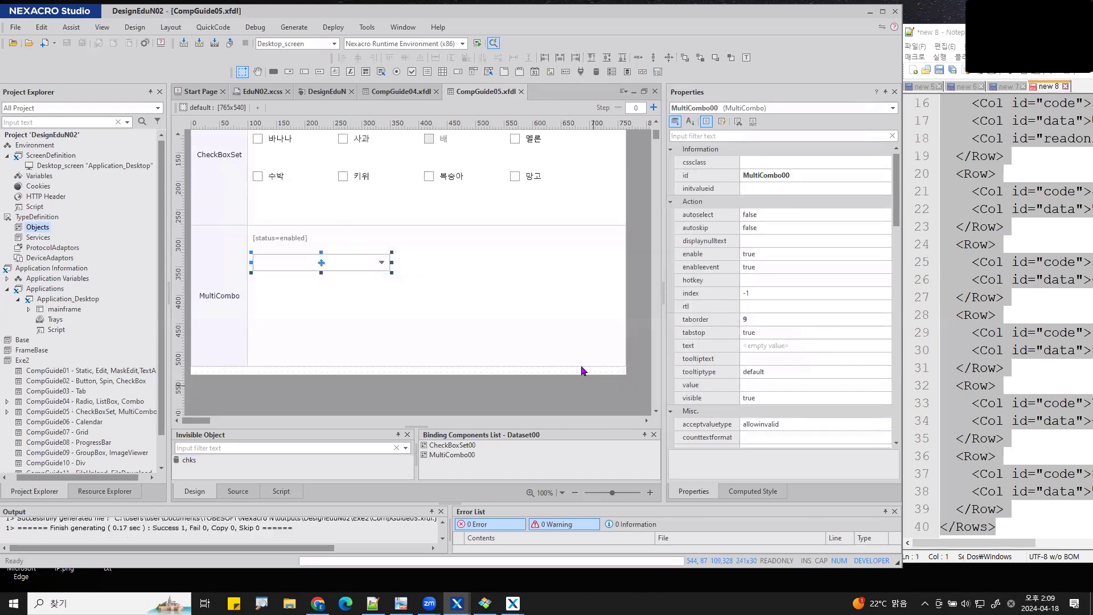
click(521, 377)
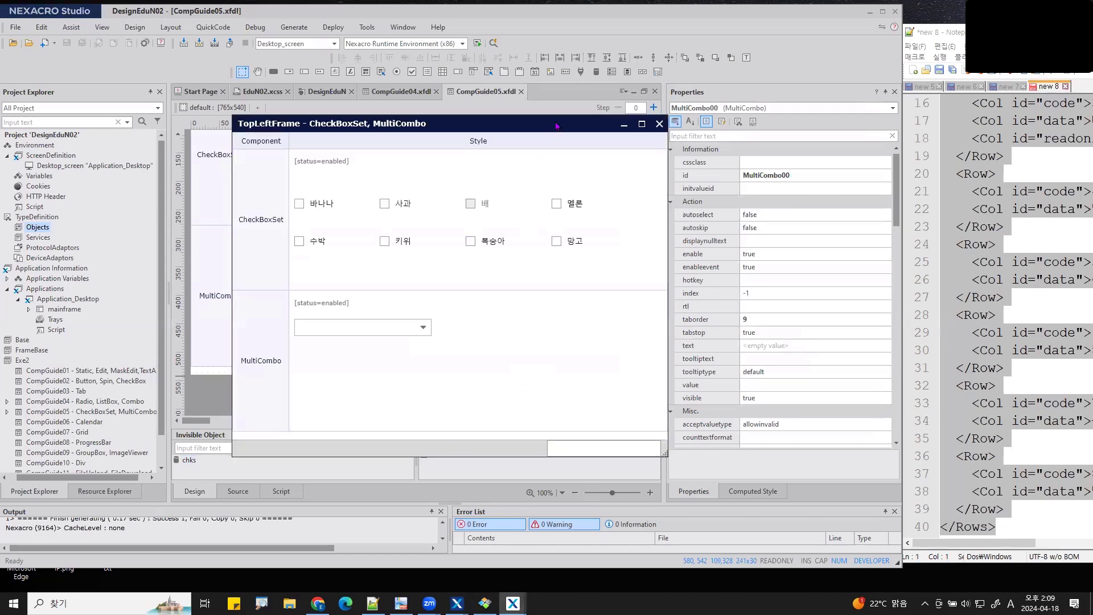
Test the MultiCombo in the preview by opening its item list and toggling items such as 바나나 and 키위.
click(682, 254)
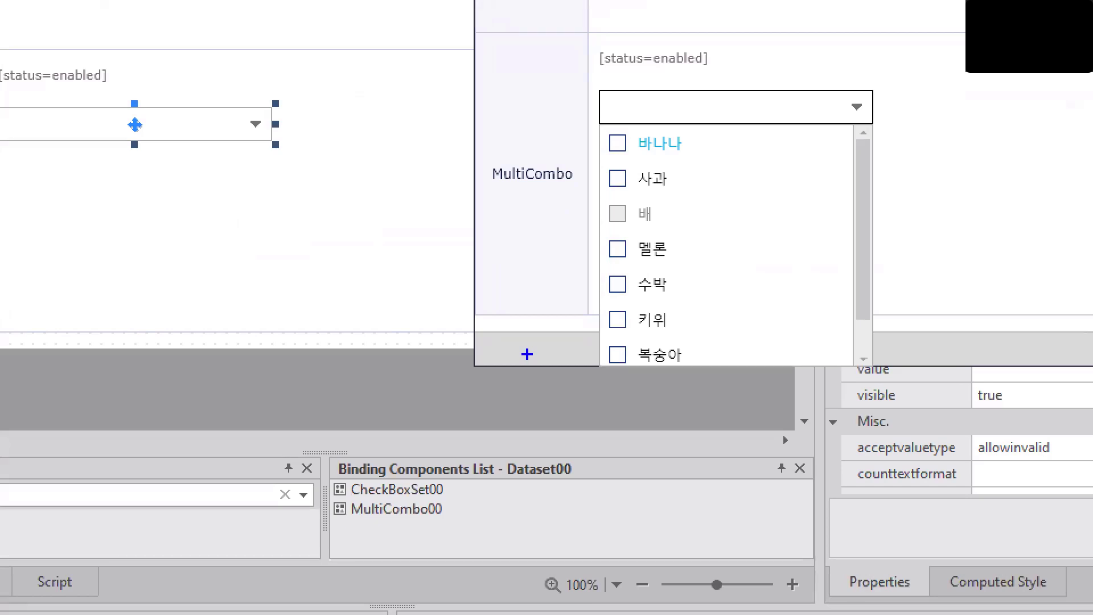
key(Escape)
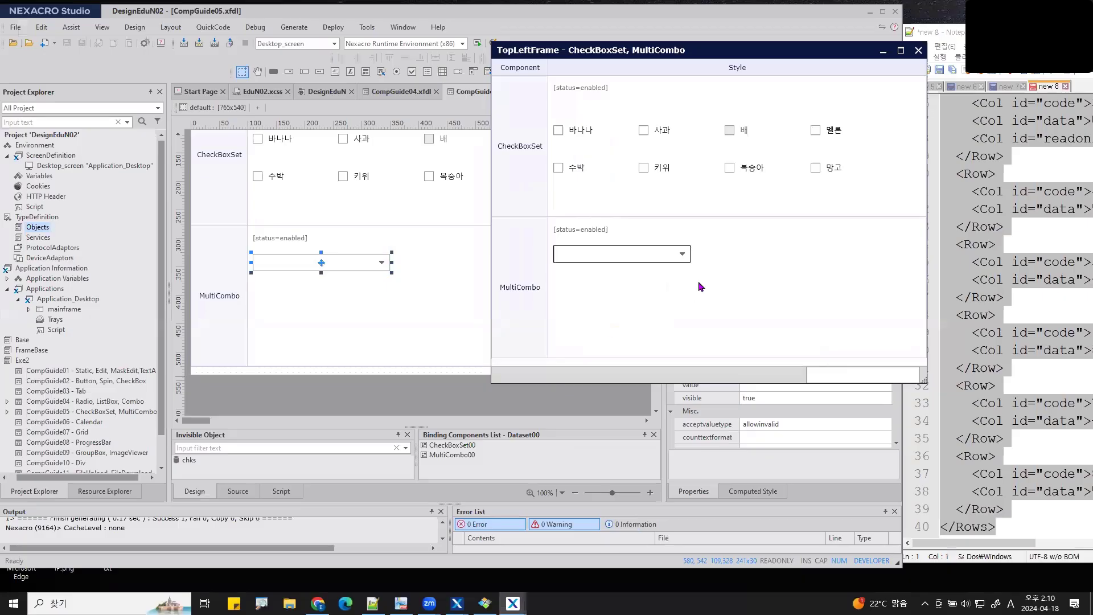
click(861, 108)
click(564, 272)
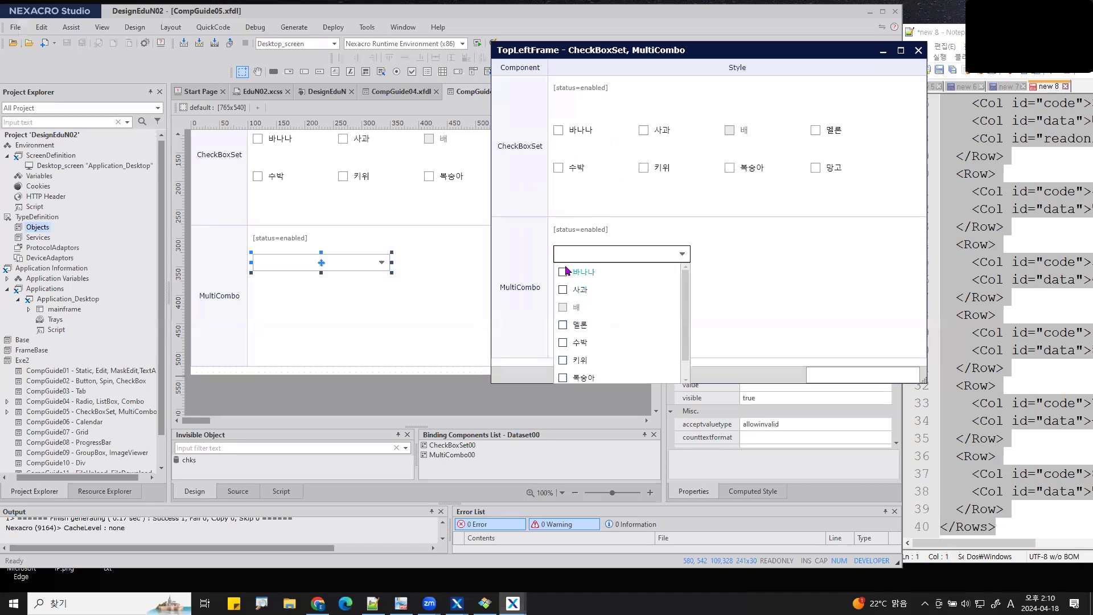
click(563, 360)
click(596, 272)
Duplicate the MultiCombo in the form and place the copy just below the original.
click(429, 325)
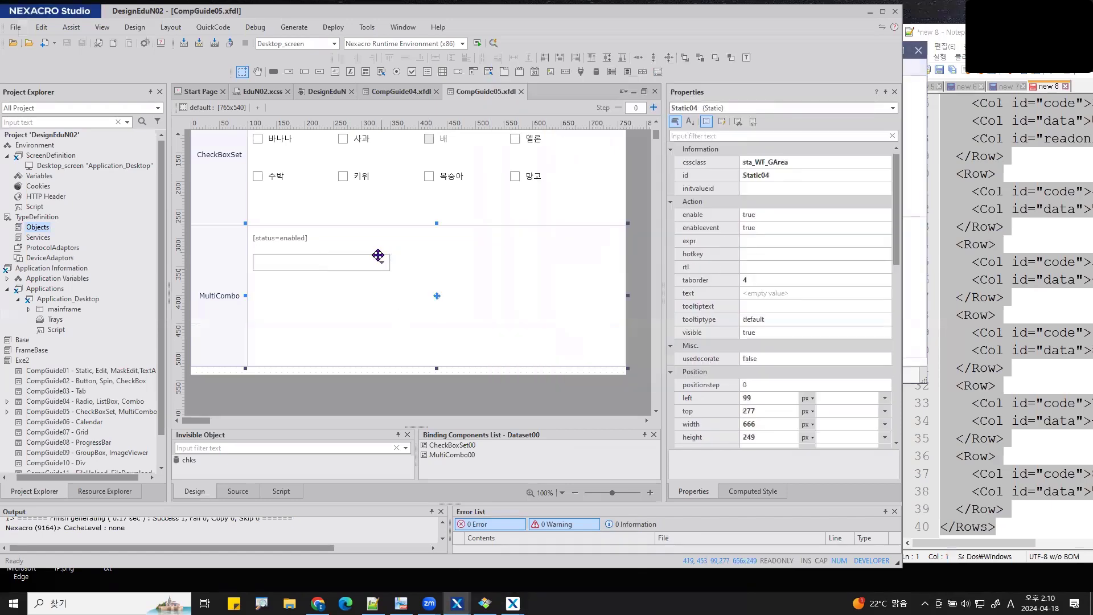
click(378, 255)
key(ctrl+c)
key(ctrl+v)
drag(306, 263, 305, 290)
Switch to the component guide image and examine the MultiCombo's popup item list and the SELECT ALL mouseover style.
click(485, 603)
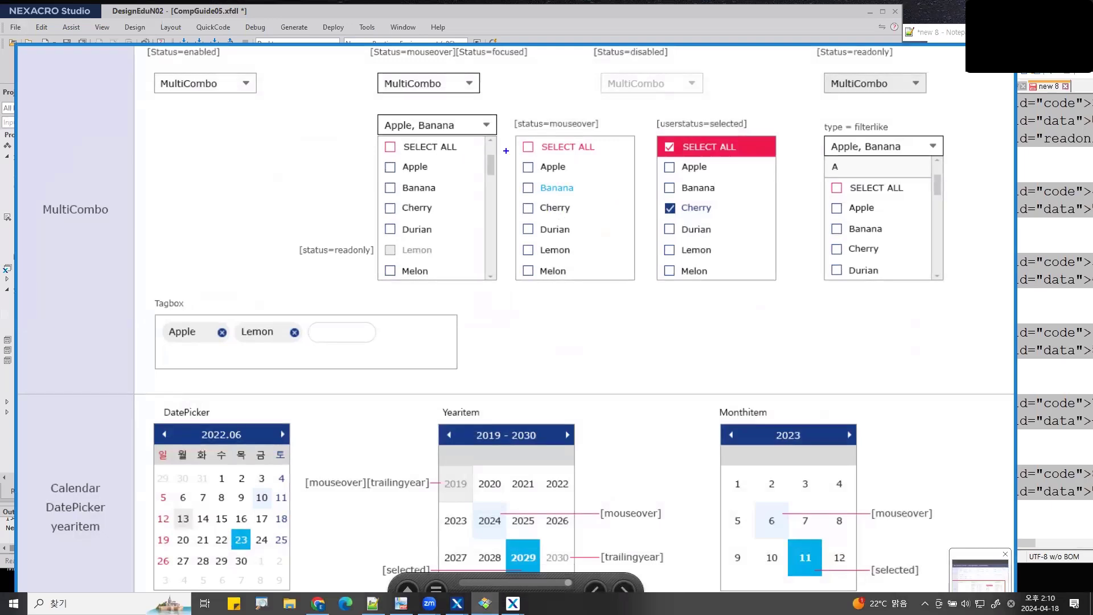
mouse_move(505, 151)
mouse_down()
mouse_move(379, 158)
mouse_move(368, 281)
mouse_move(503, 255)
mouse_move(491, 147)
mouse_up()
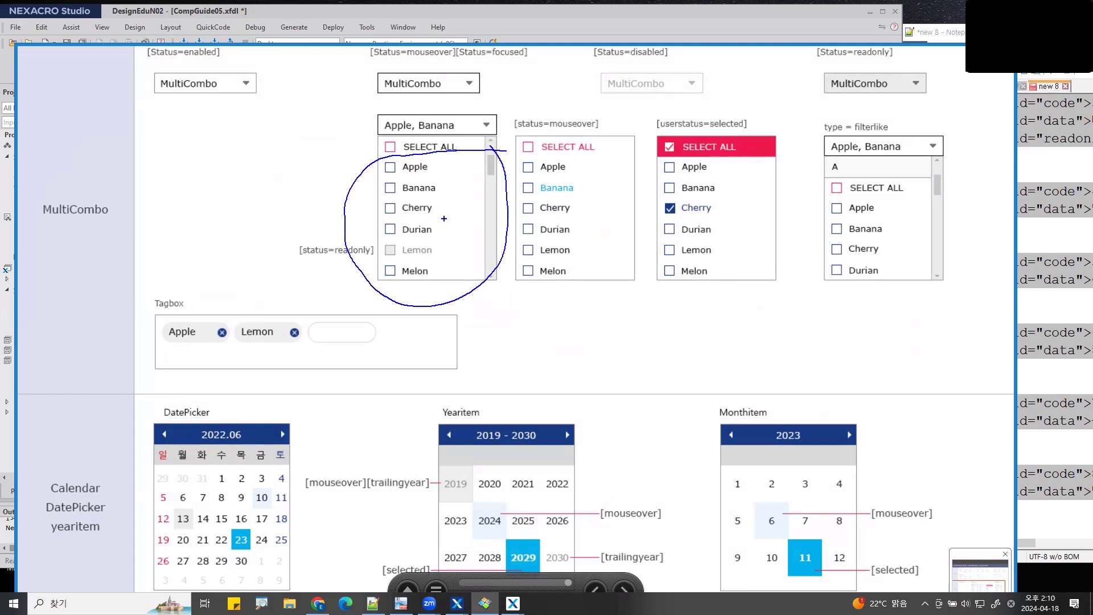
mouse_move(613, 140)
mouse_down()
mouse_move(584, 130)
mouse_move(521, 159)
mouse_move(620, 143)
mouse_move(598, 130)
mouse_up()
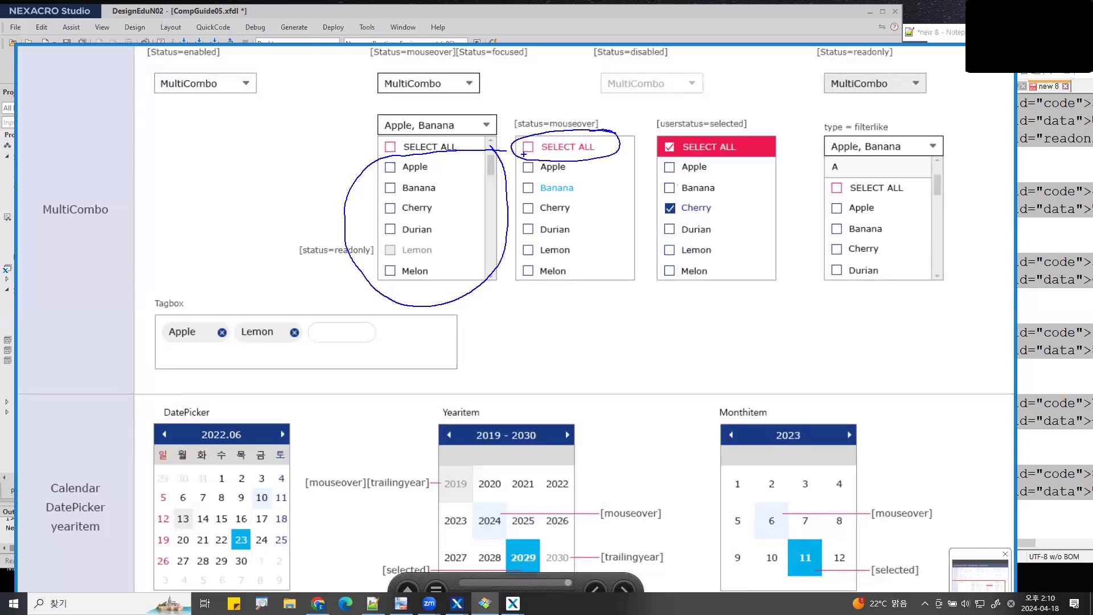
Examine the guide's MultiCombo SELECT ALL mouseover style and compare it with the MultiCombo item list in the running preview.
mouse_move(523, 153)
mouse_down()
mouse_move(509, 208)
mouse_move(525, 283)
mouse_up()
drag(570, 149, 602, 153)
key(Escape)
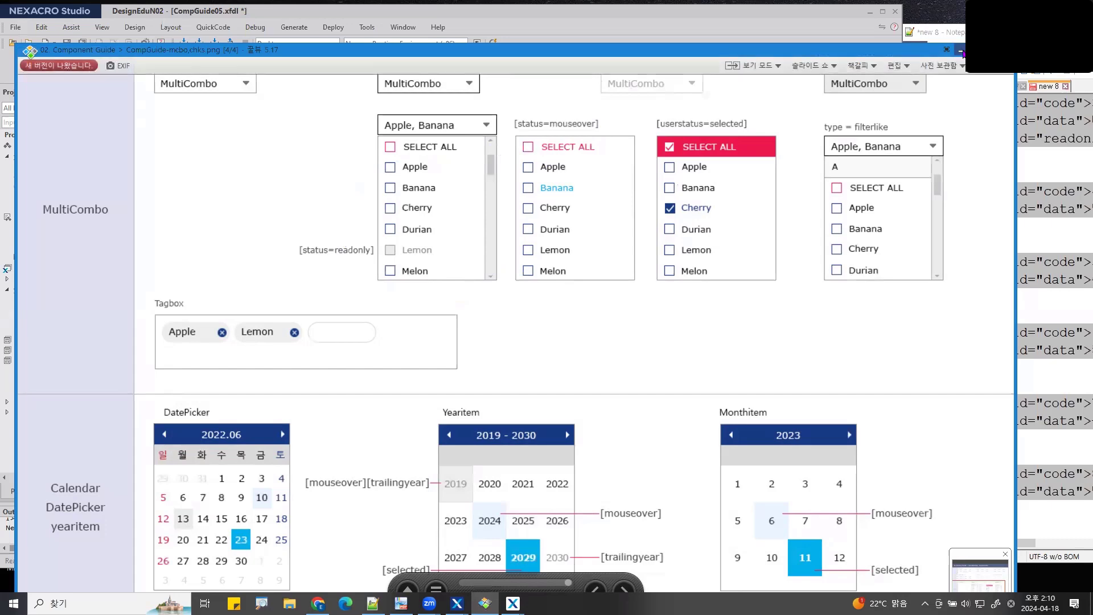
click(962, 51)
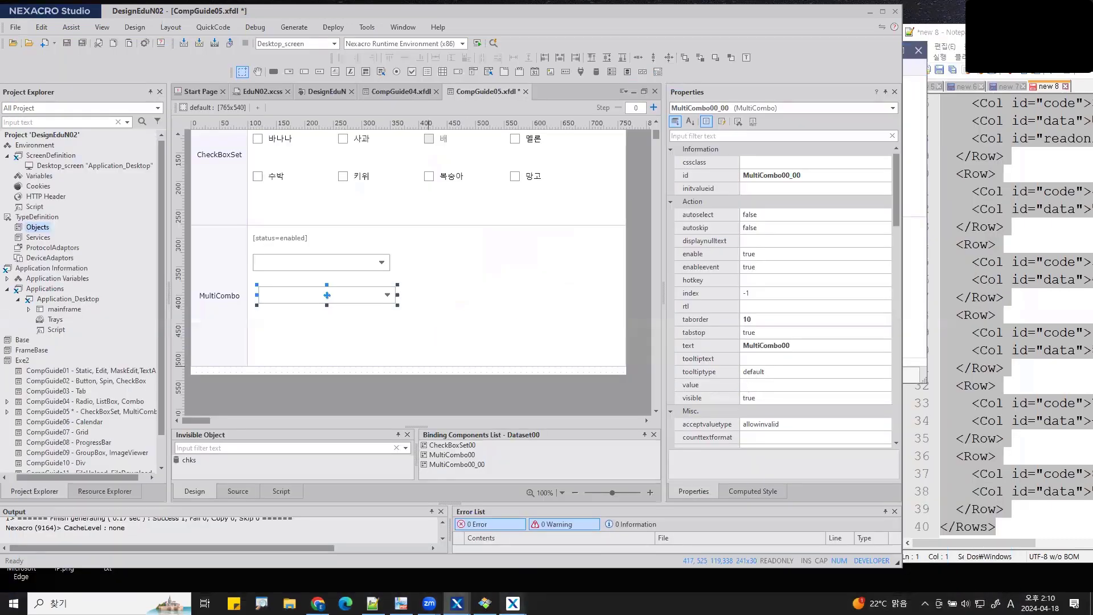
mouse_move(512, 602)
click(672, 564)
click(683, 254)
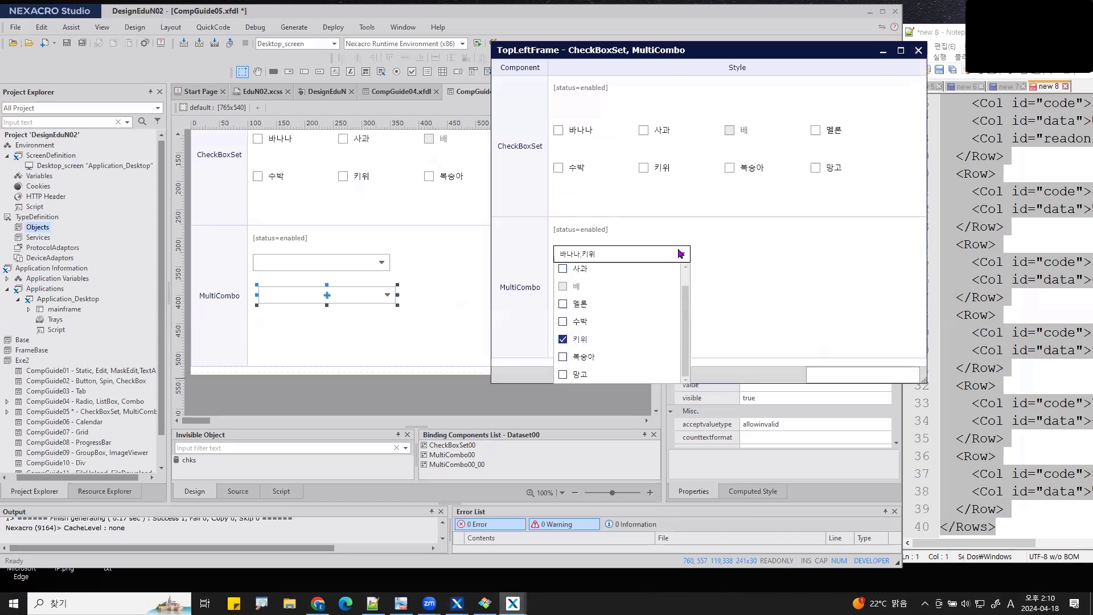
Return to the form design and stack the two MultiCombos closely under the [status=enabled] label, aligned along their left edges.
click(410, 383)
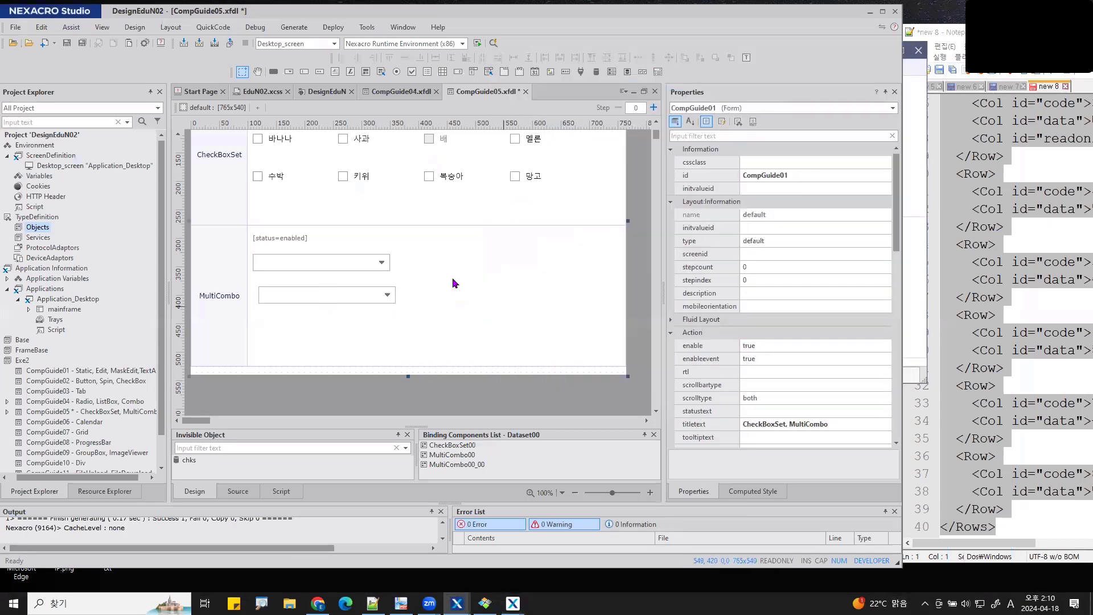
drag(315, 260, 316, 256)
drag(306, 295, 299, 280)
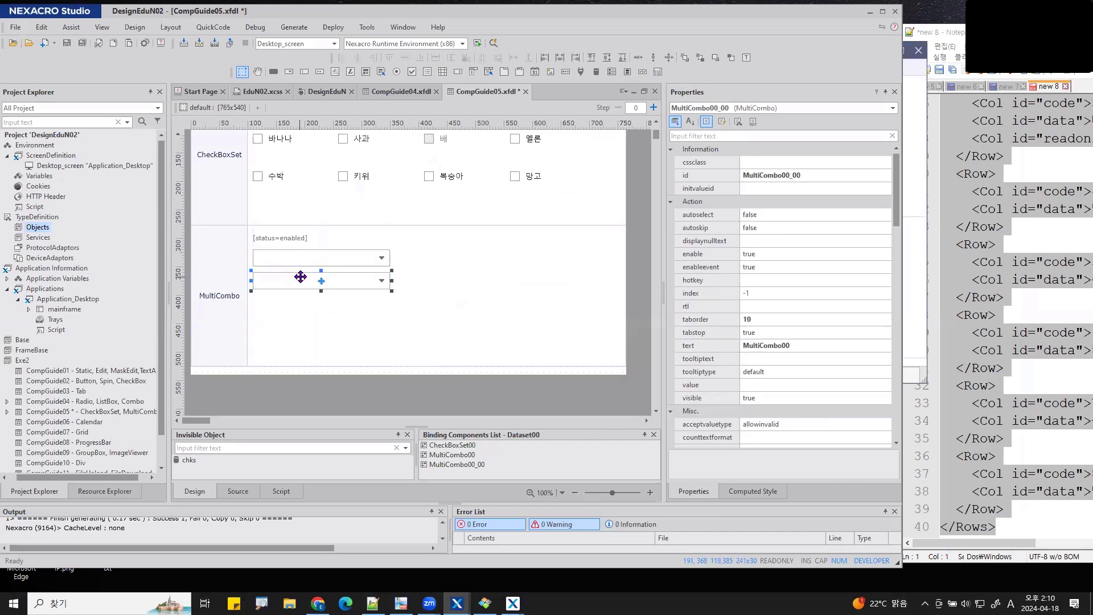
Find the select-all property of the lower MultiCombo and set showselectallcheckbox to true.
click(713, 135)
text(sele)
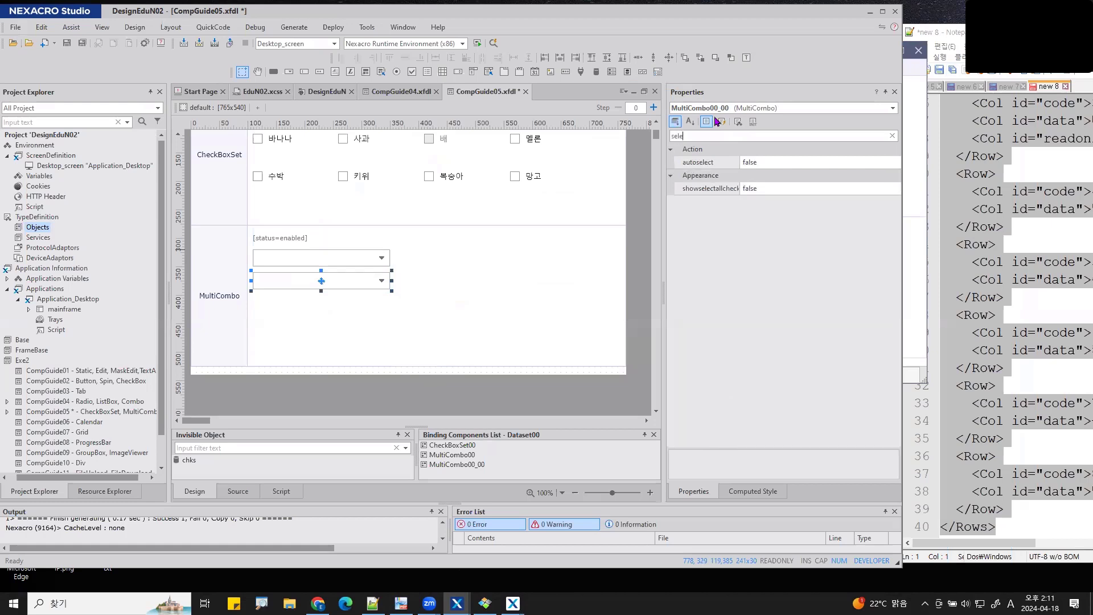
click(718, 189)
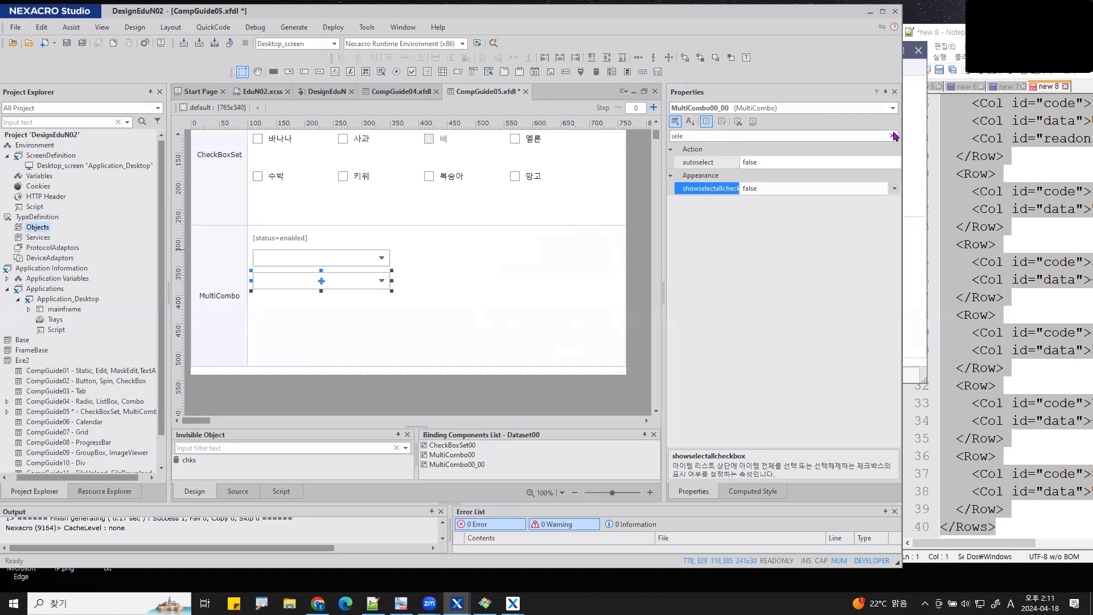
click(892, 135)
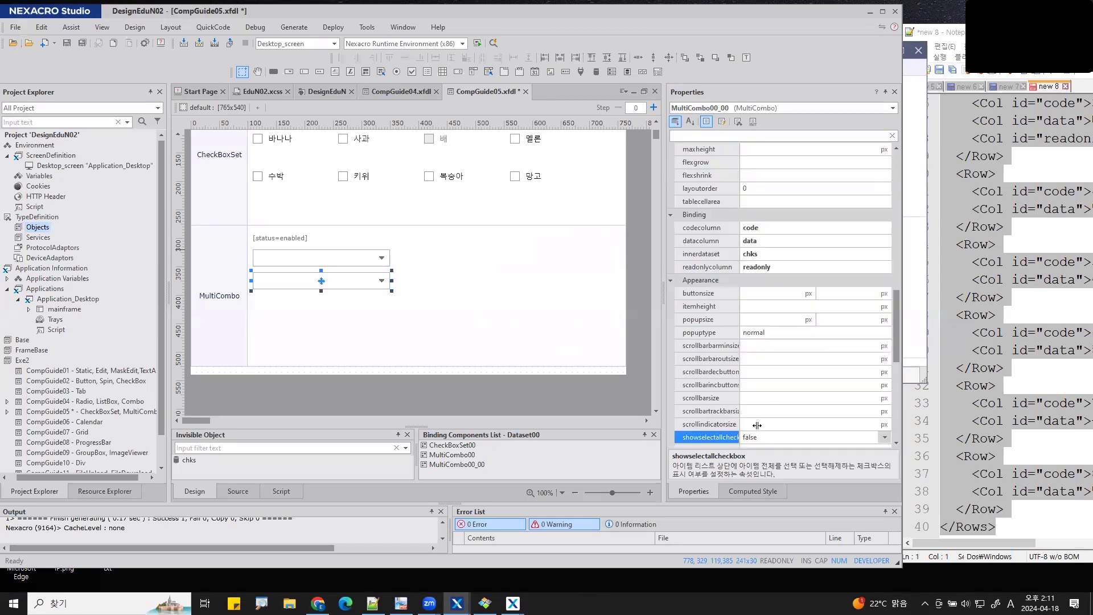
drag(757, 425, 767, 424)
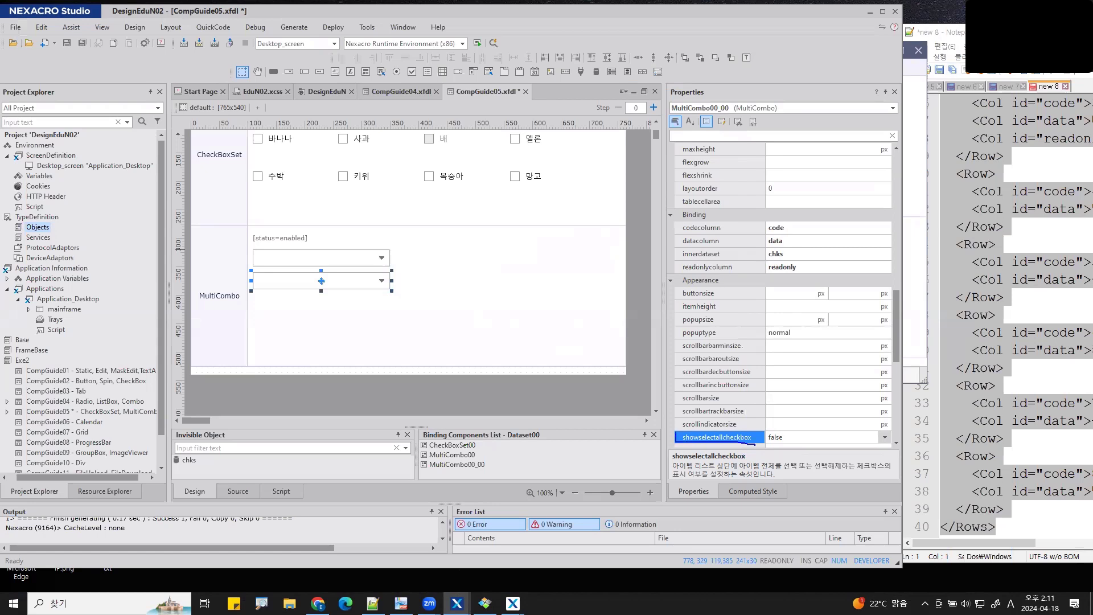
click(885, 437)
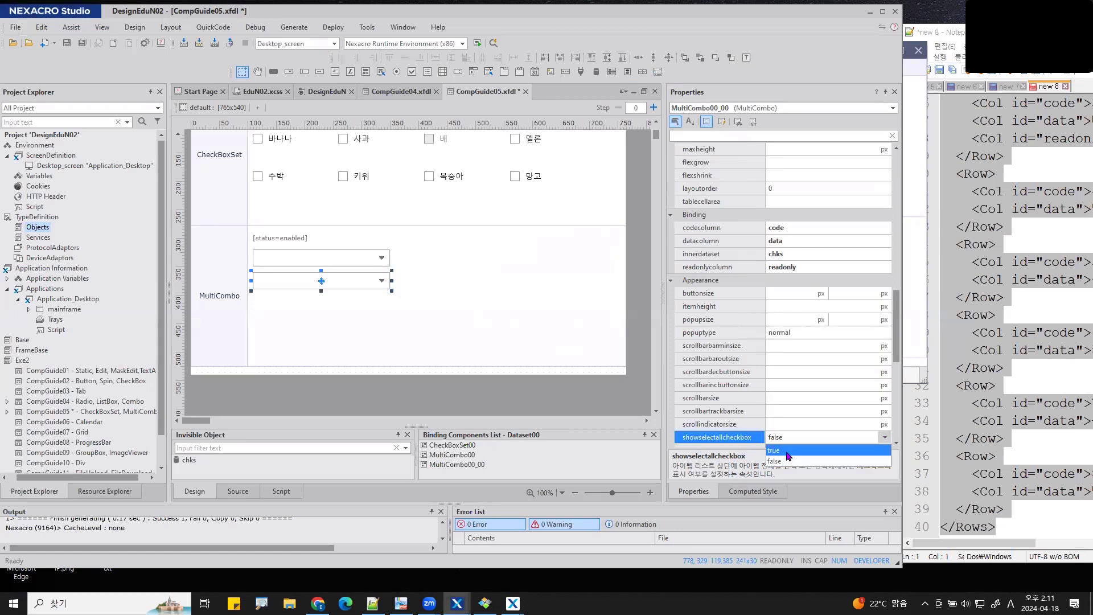
click(788, 450)
Save CompGuide05.xfdl and run it in QuickView on the local web server.
click(493, 42)
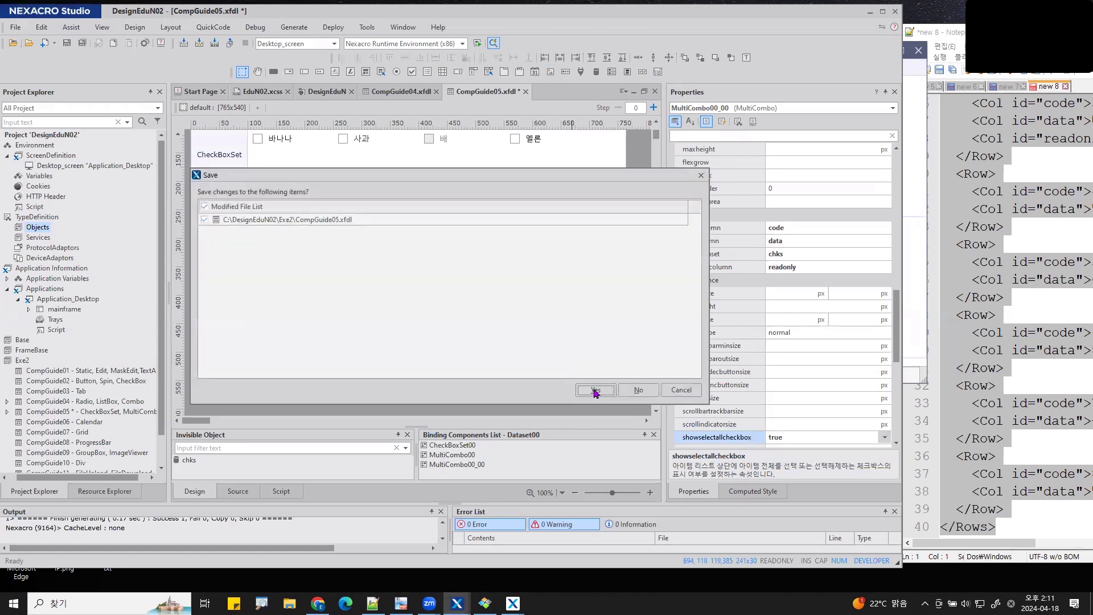
click(594, 391)
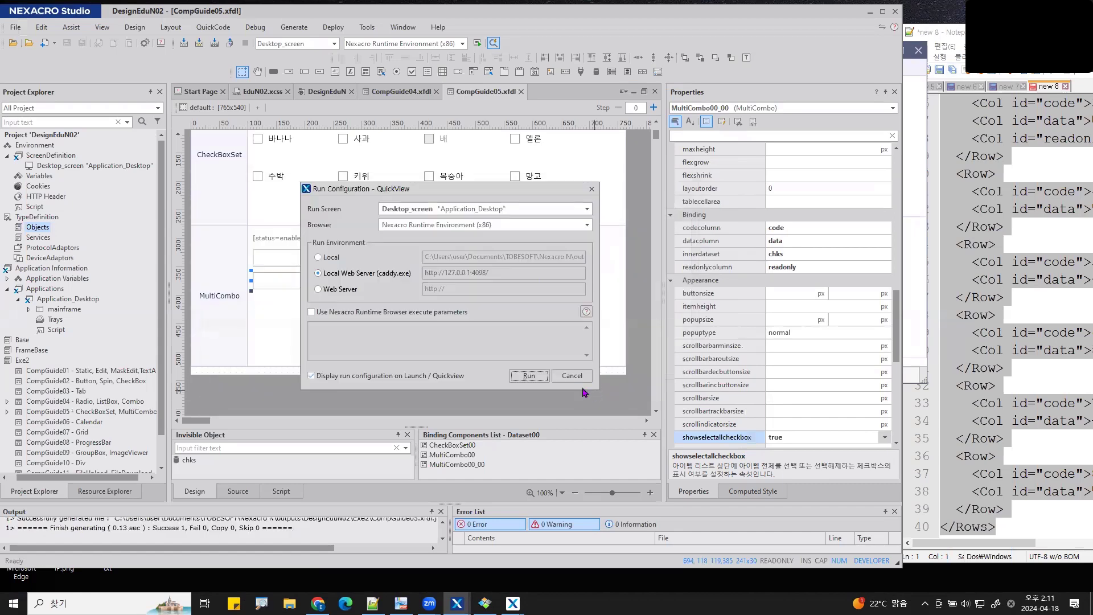
click(529, 375)
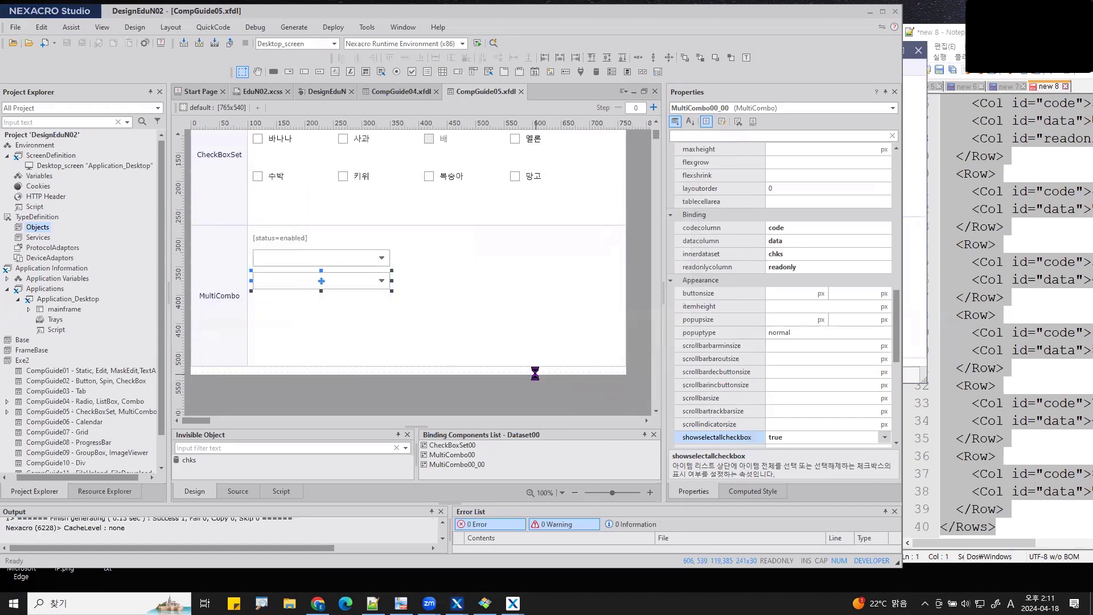
Open both MultiCombo lists in the preview and toggle SELECT ALL on and off in the lower one.
click(423, 323)
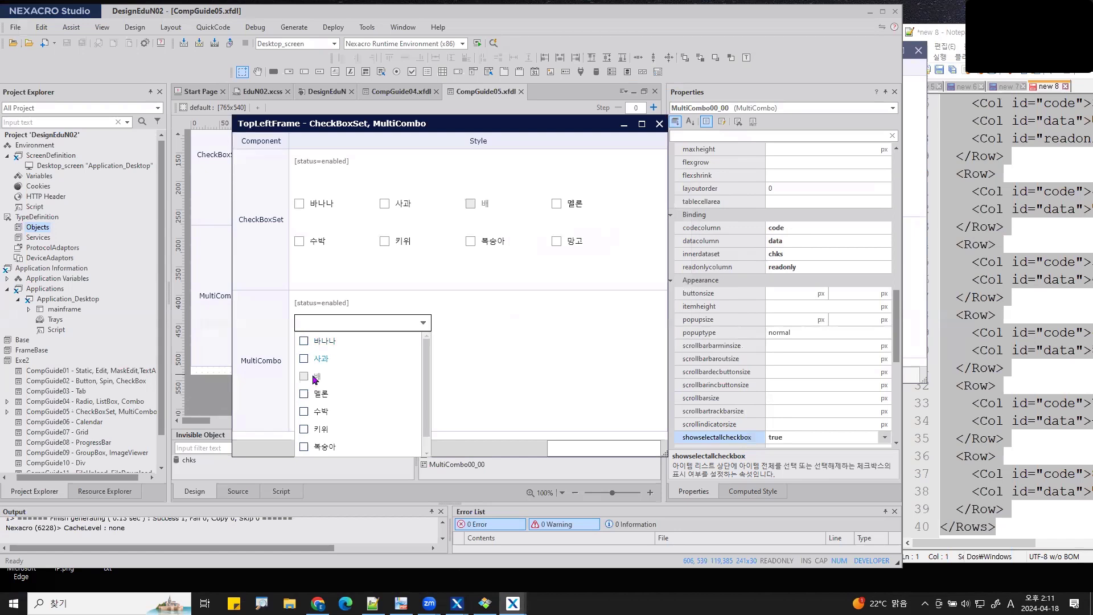
click(459, 376)
click(423, 346)
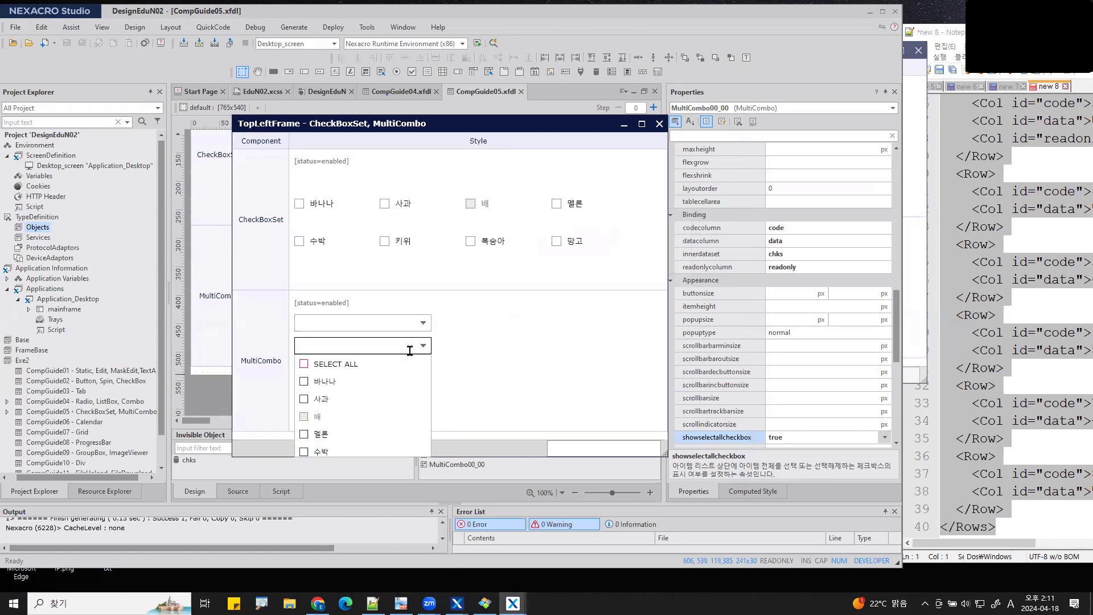
click(304, 365)
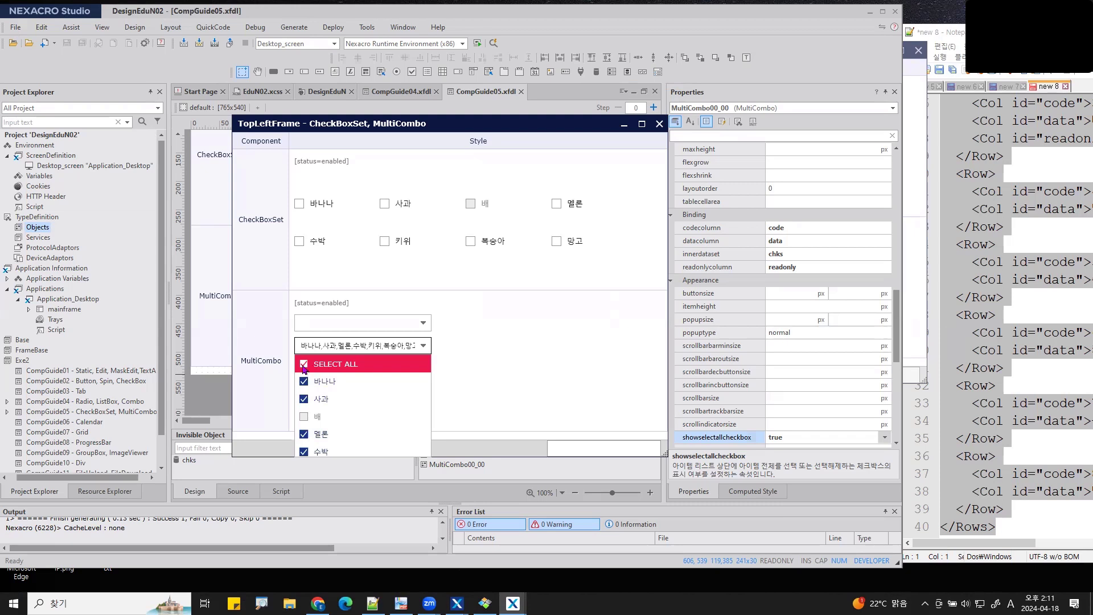
click(304, 366)
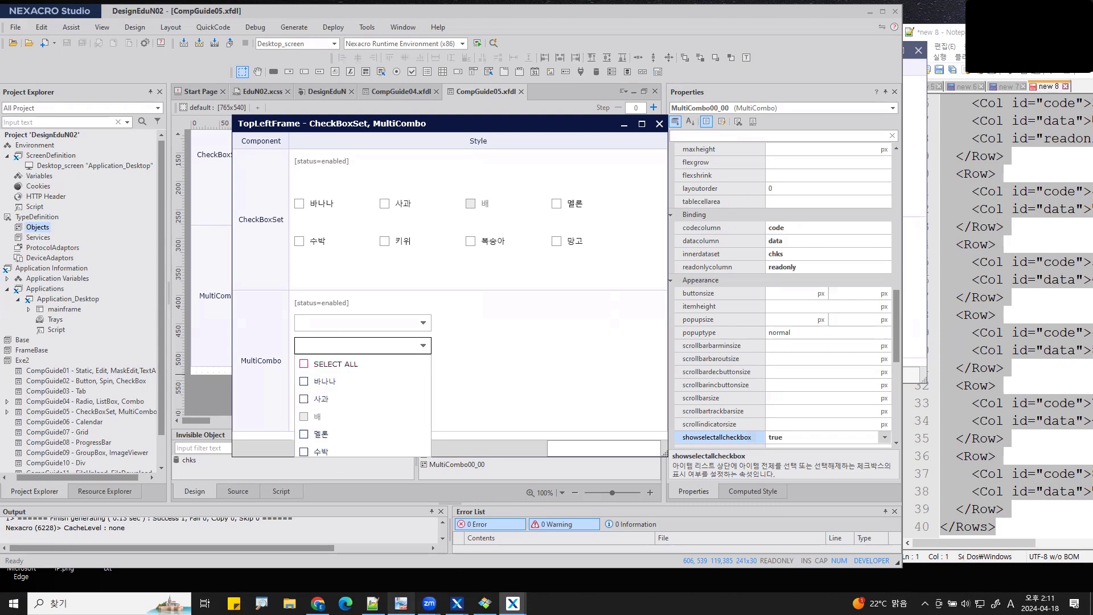
Examine the selectallcheckbox and checkboxset parts in the MultiCombo control map of the Nexacro N Reference Guide, then return to the form.
mouse_move(513, 603)
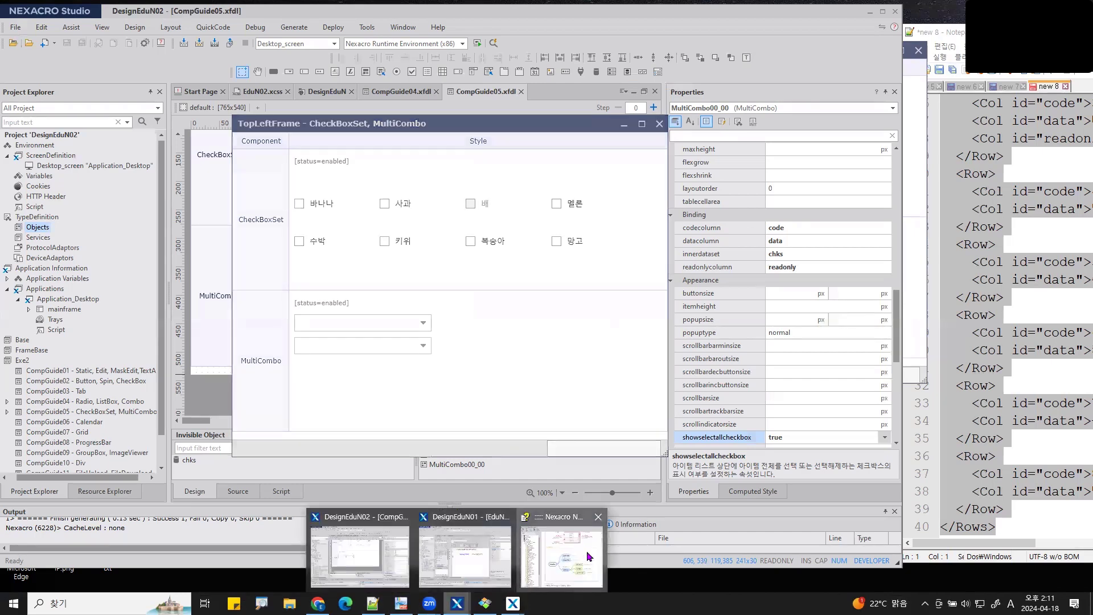
click(563, 555)
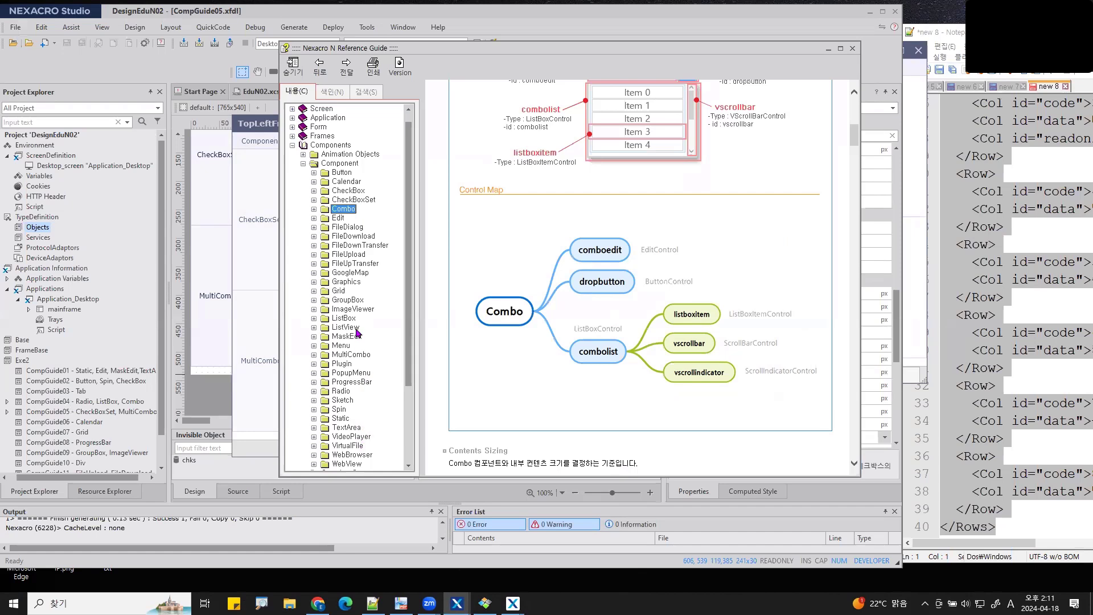
click(351, 354)
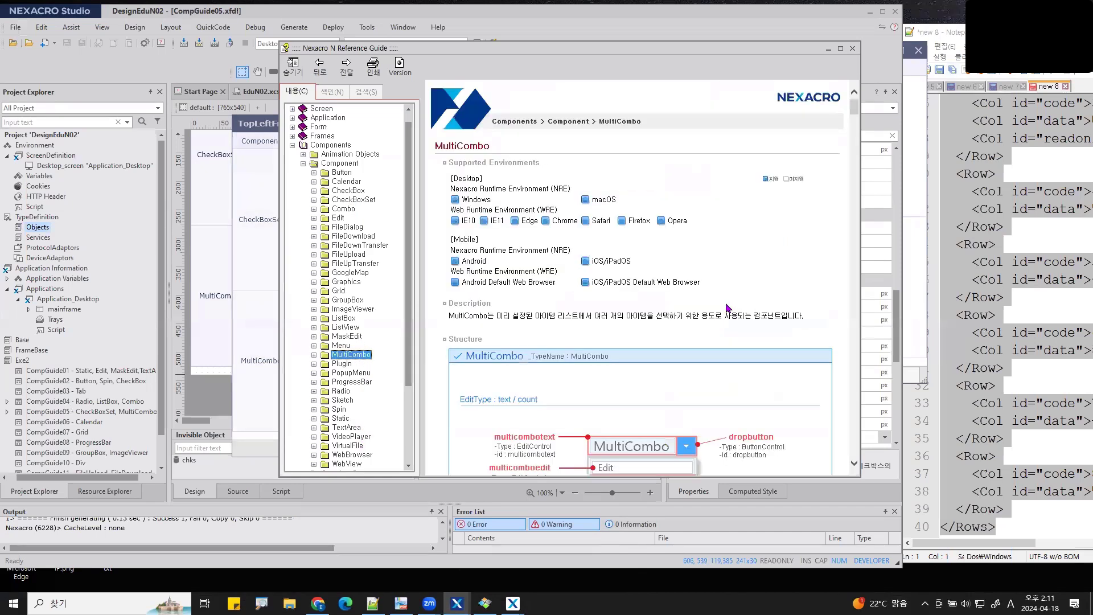
scroll(634, 341, down, 6)
scroll(635, 340, down, 6)
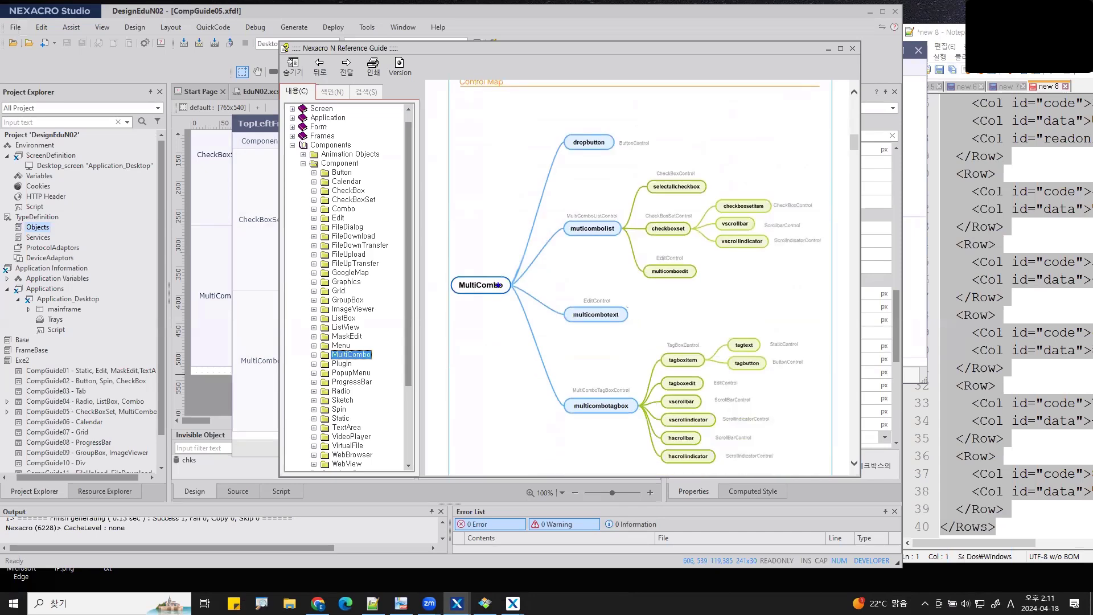
drag(687, 241, 646, 228)
drag(689, 196, 669, 175)
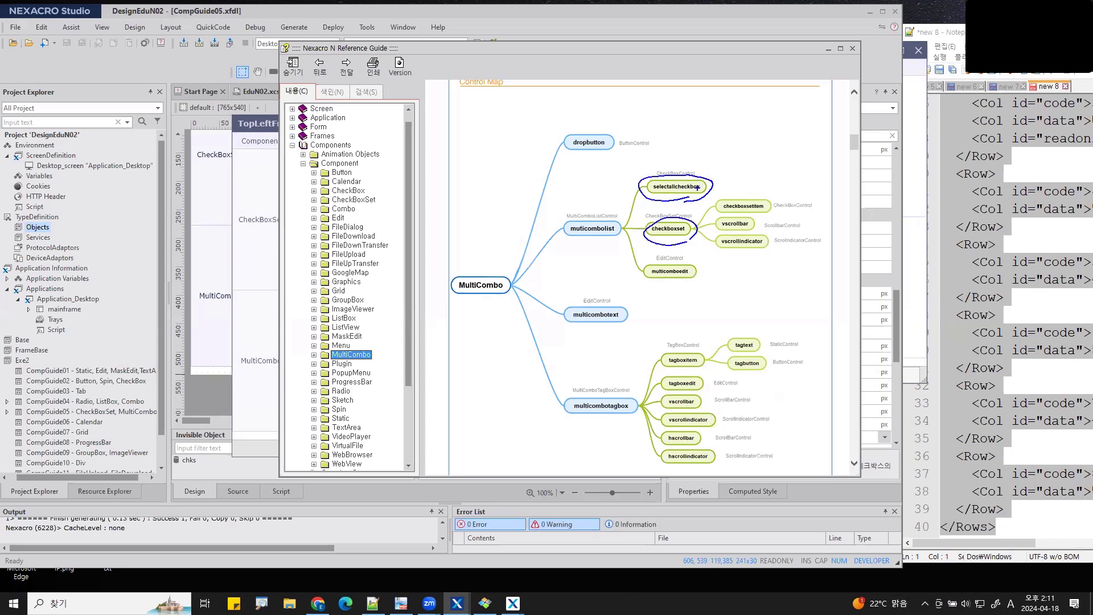
key(Escape)
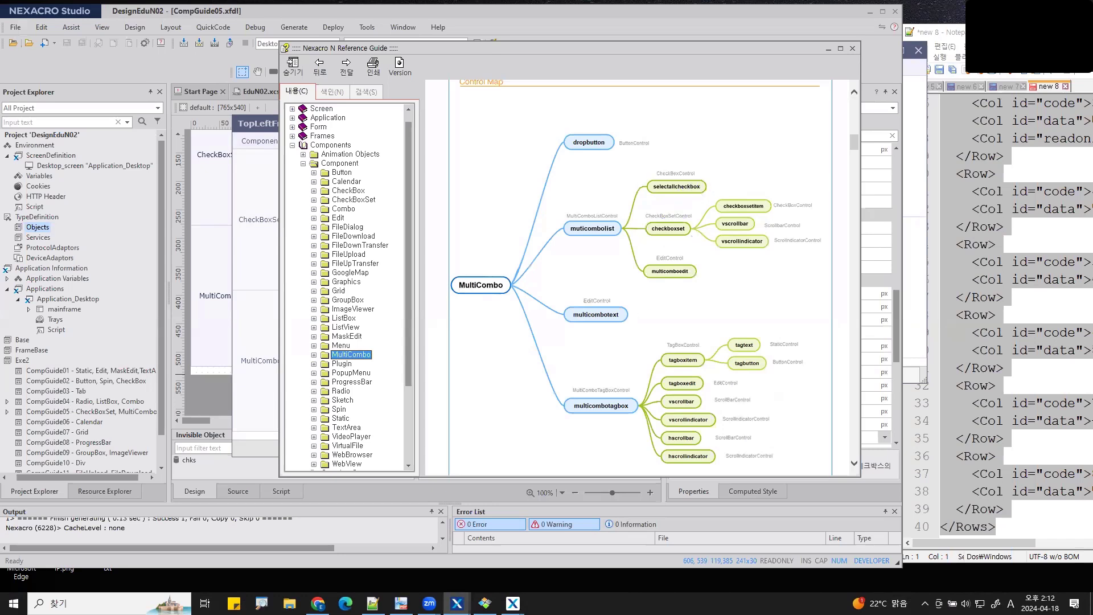
click(829, 49)
click(744, 85)
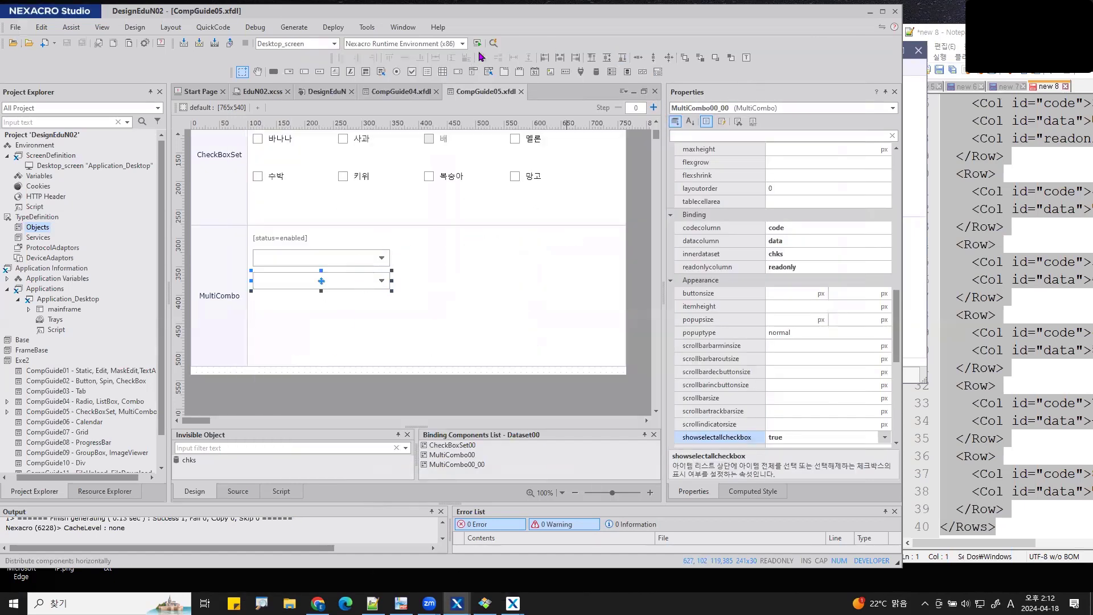
Run the QuickView preview again and choose 사과 and 바나나 in the upper MultiCombo.
click(493, 44)
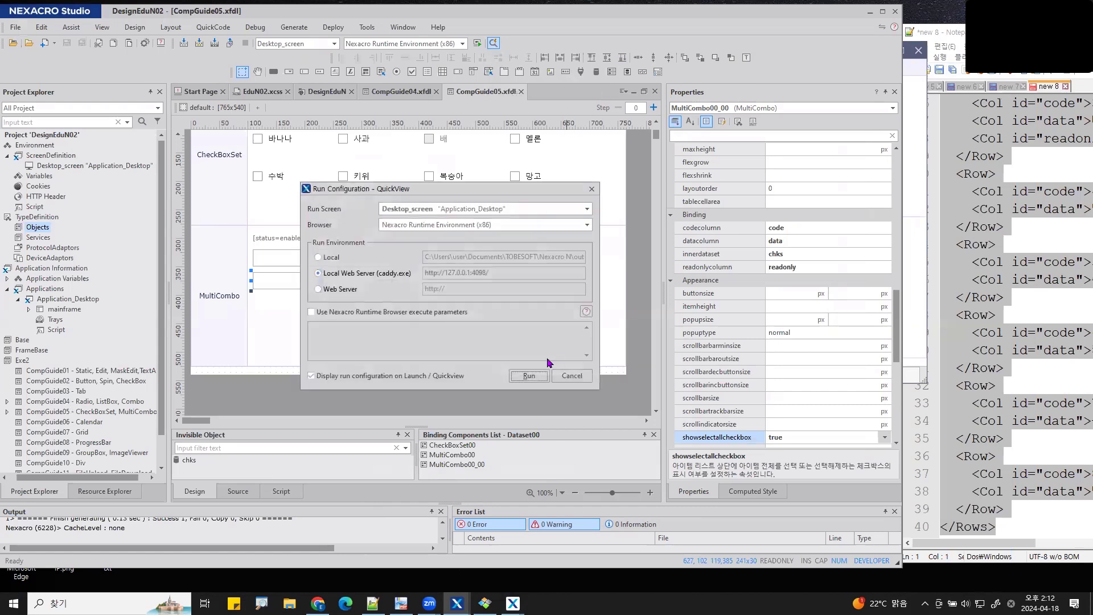
click(548, 374)
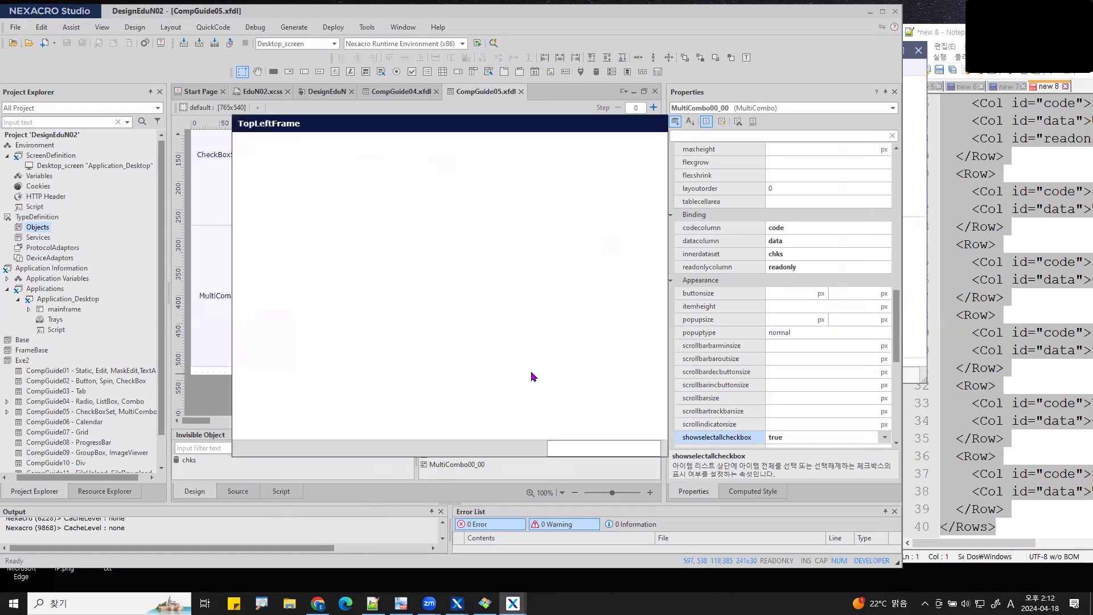
click(364, 325)
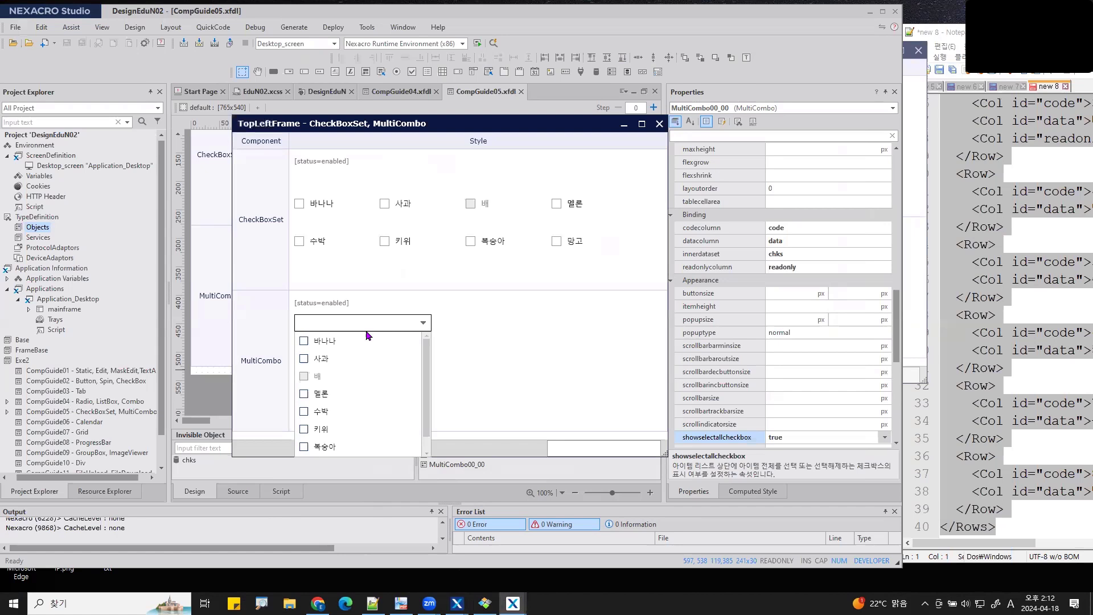
click(308, 357)
click(304, 342)
click(495, 361)
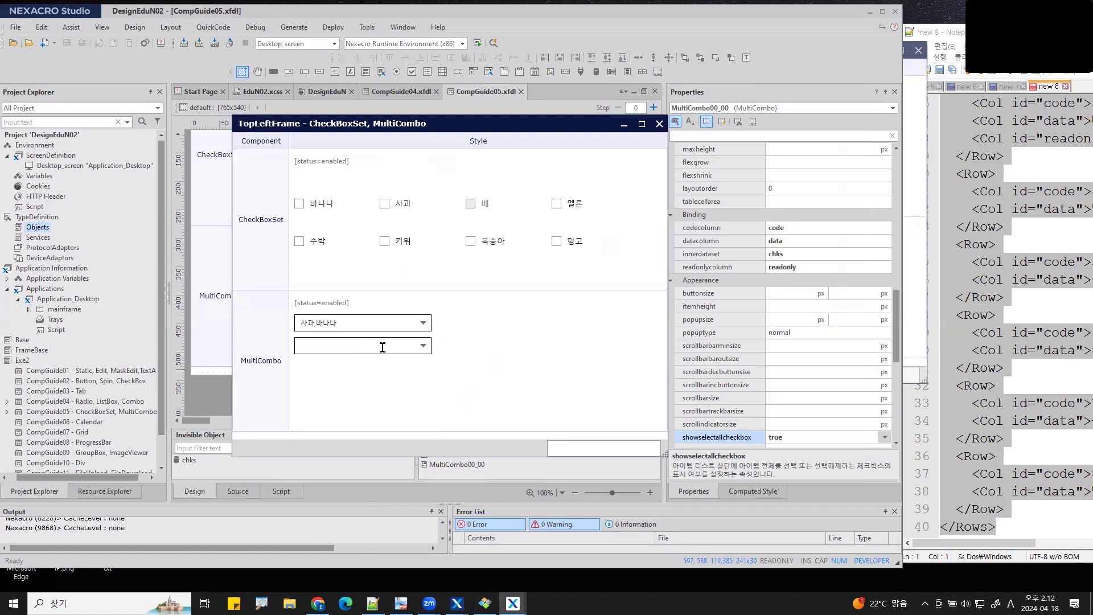
Check every item of the lower MultiCombo with SELECT ALL, reopen its list and clear the whole selection.
click(421, 346)
click(319, 364)
click(422, 347)
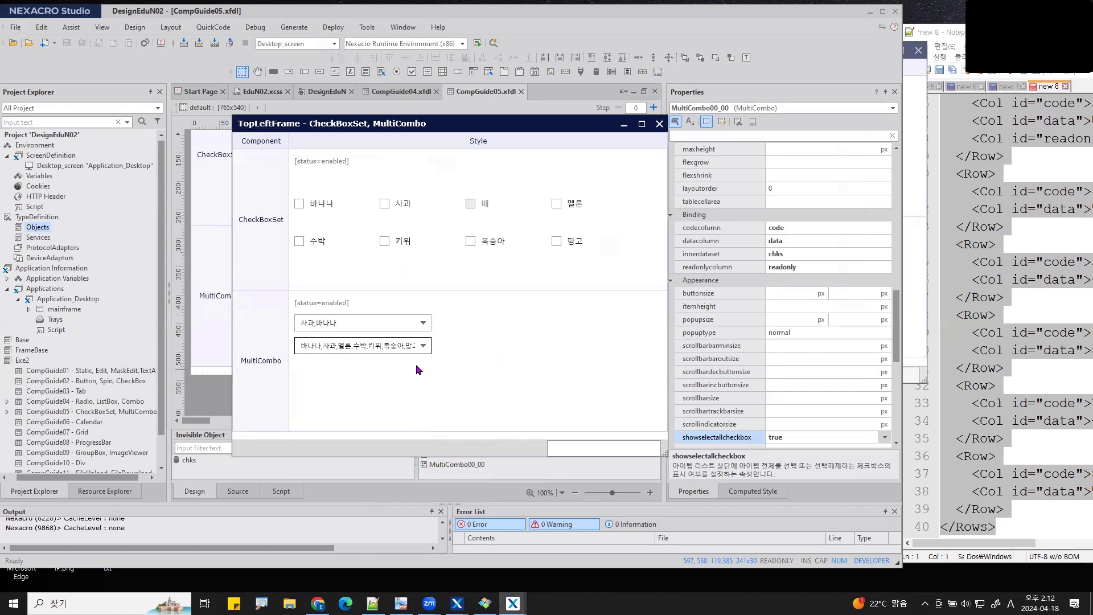
click(426, 346)
click(305, 367)
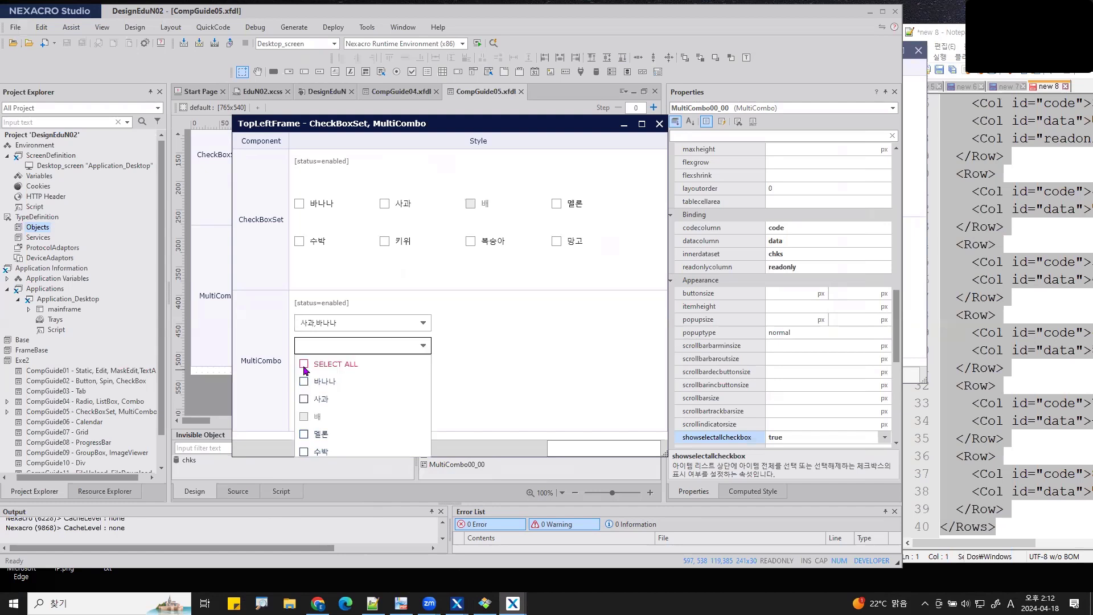
Check 바나나, 사과, 멜론 and 수박 individually in the lower MultiCombo and close the preview.
click(304, 381)
click(304, 399)
click(304, 434)
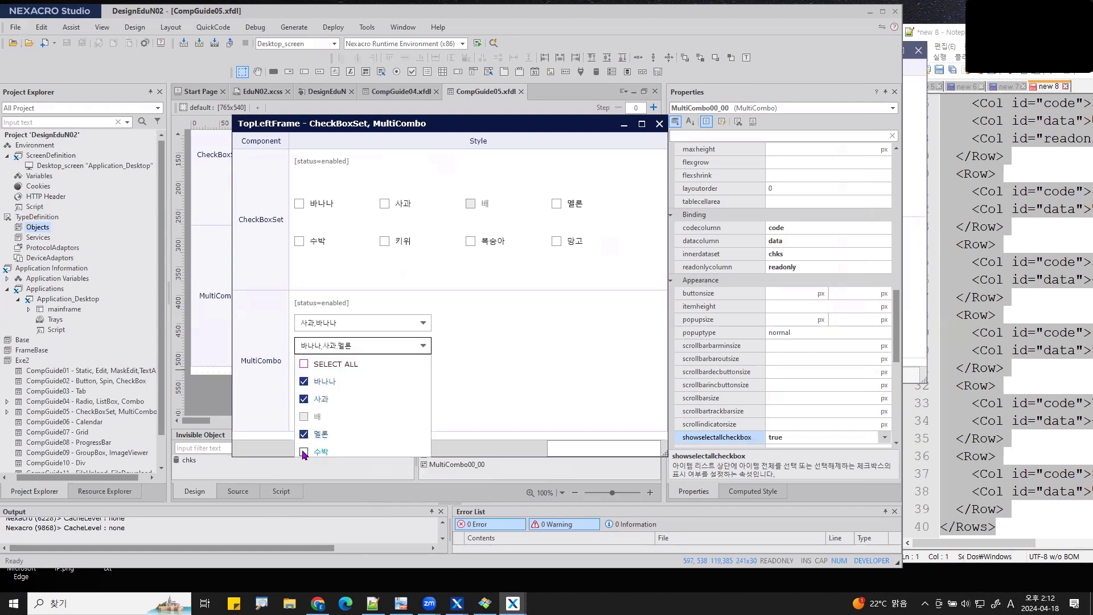
click(304, 451)
click(557, 400)
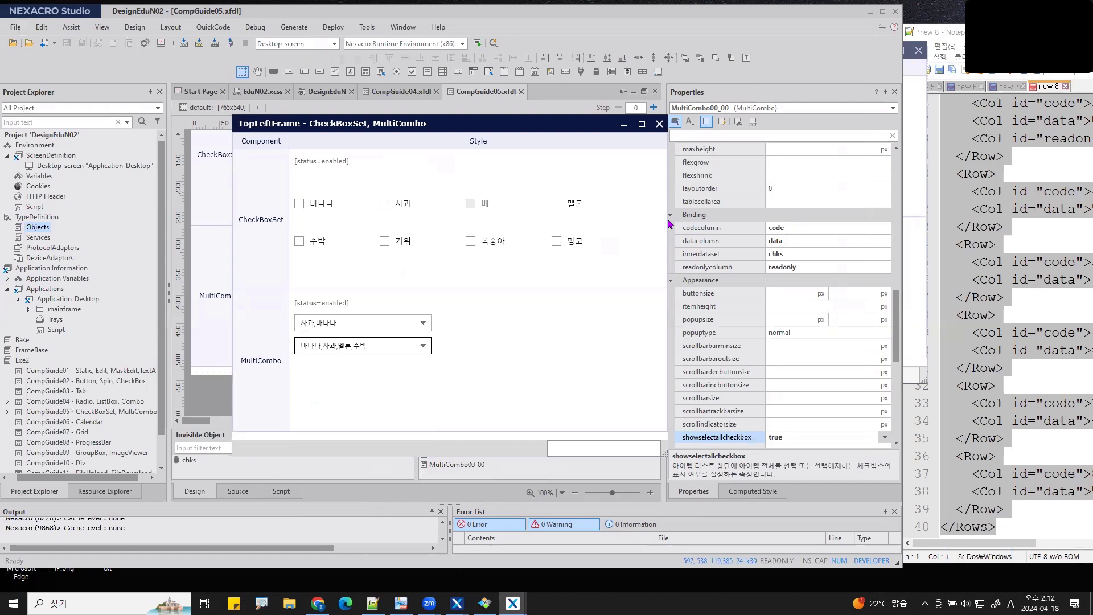
click(659, 123)
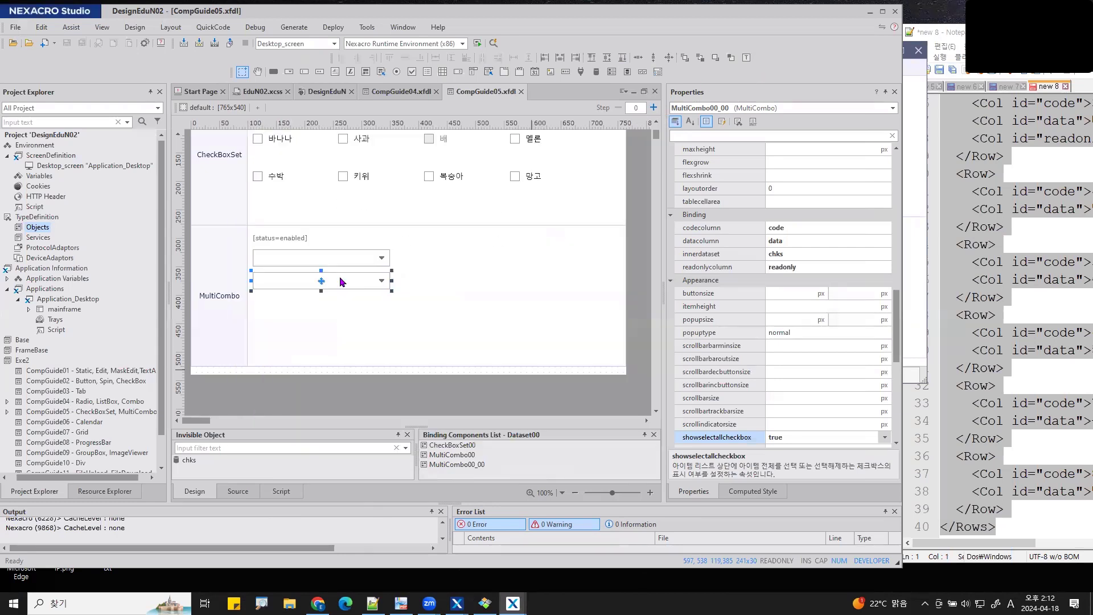
Paste a copy of the lower MultiCombo and place it just beneath the original.
key(ctrl+v)
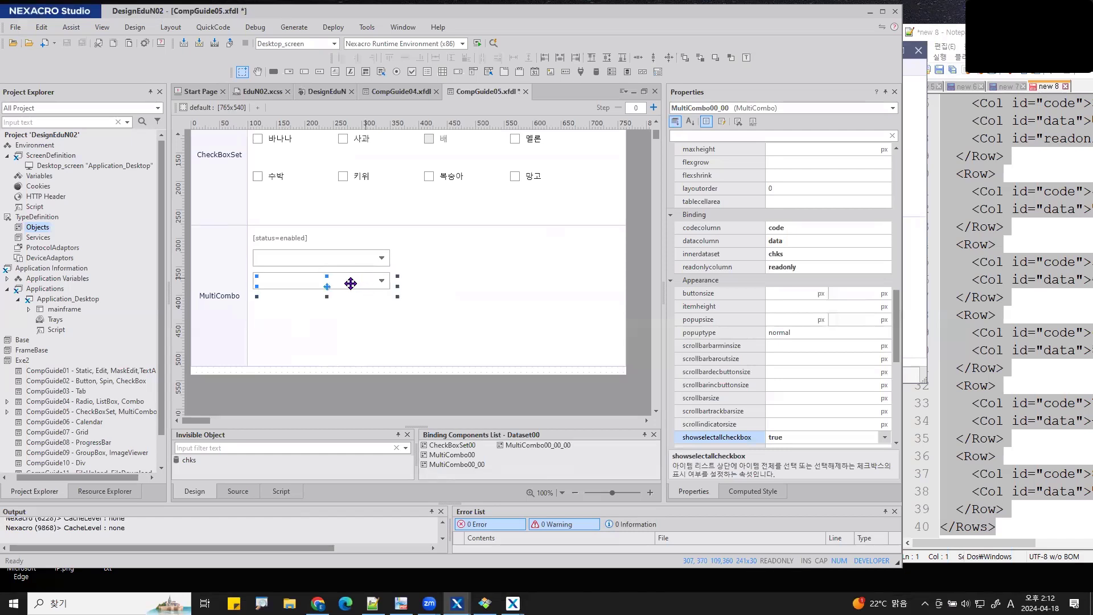
drag(349, 283, 347, 309)
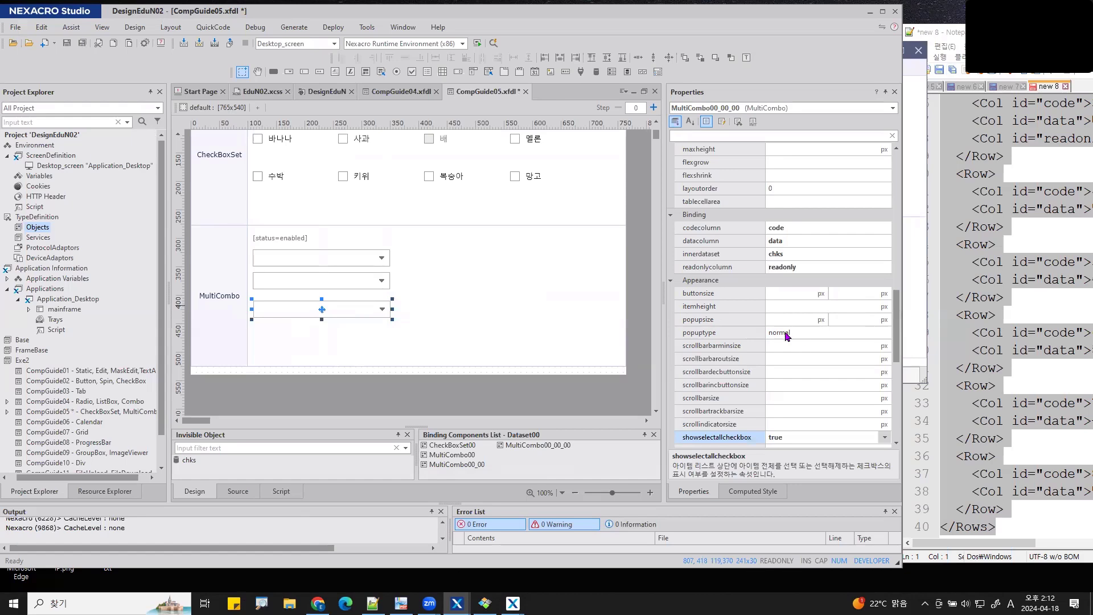
Review the type and edittype properties of the lowest MultiCombo.
scroll(776, 324, up, 10)
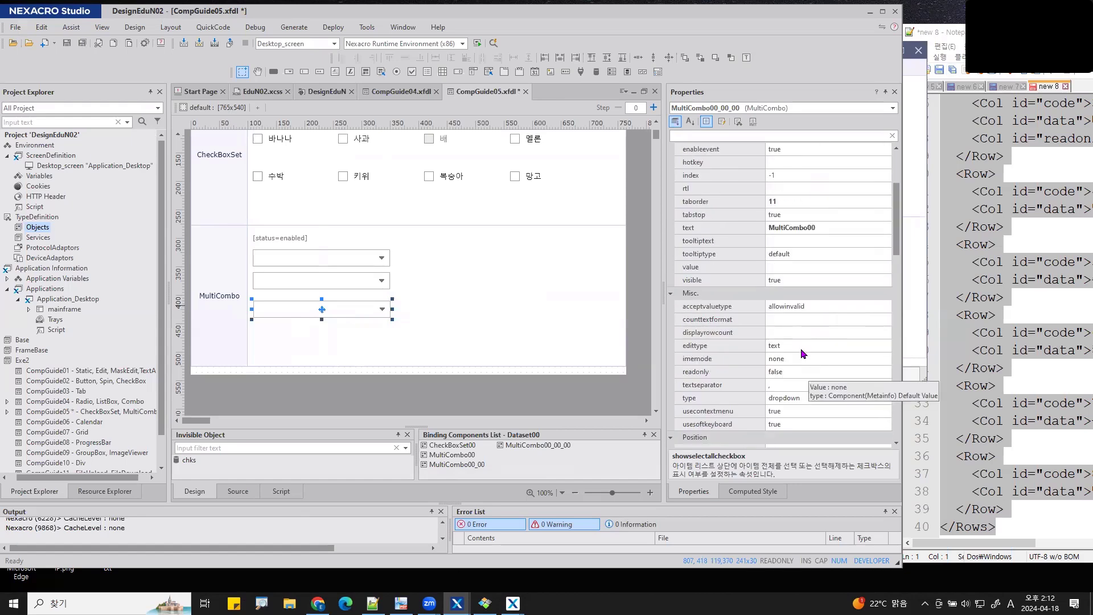
click(721, 348)
click(707, 399)
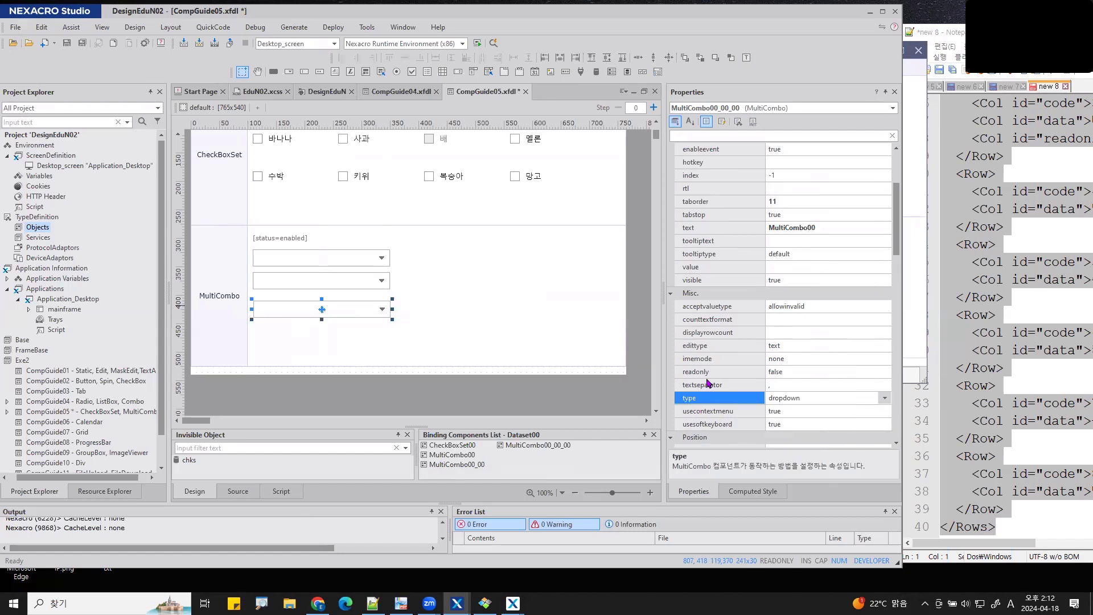
click(704, 351)
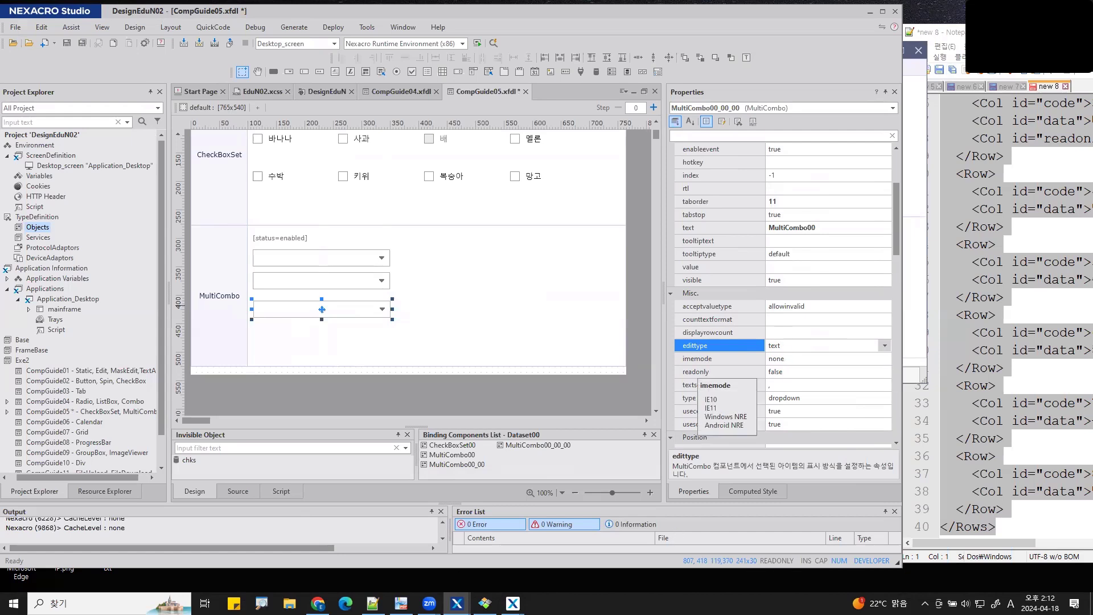
Bring the running CheckBoxSet, MultiCombo preview forward and move it aside so that the property values can be edited.
mouse_move(513, 603)
click(777, 563)
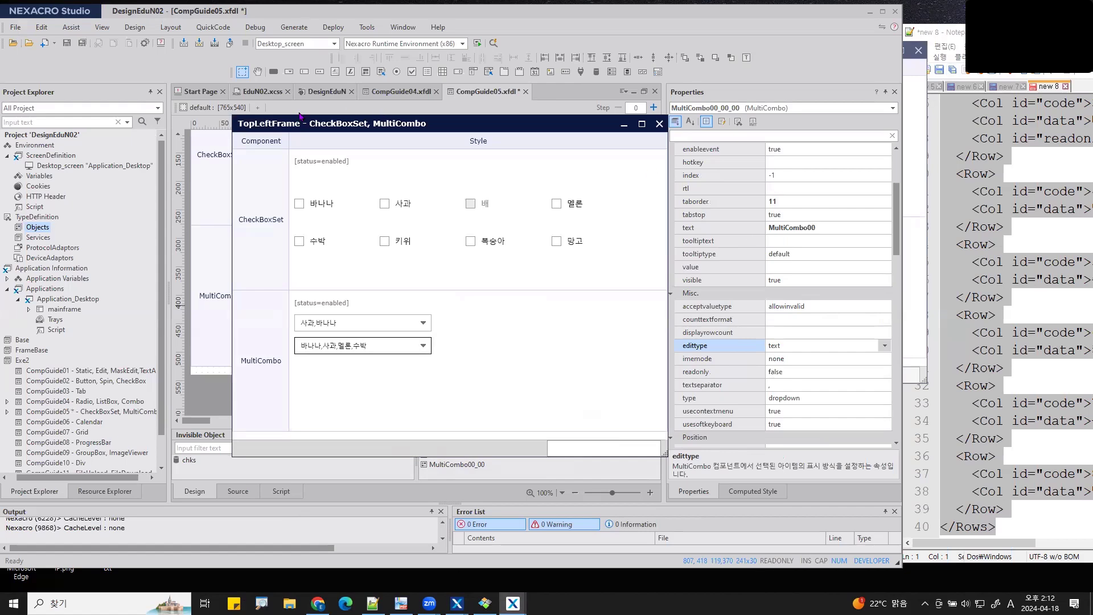
drag(292, 130, 369, 129)
drag(946, 117, 945, 114)
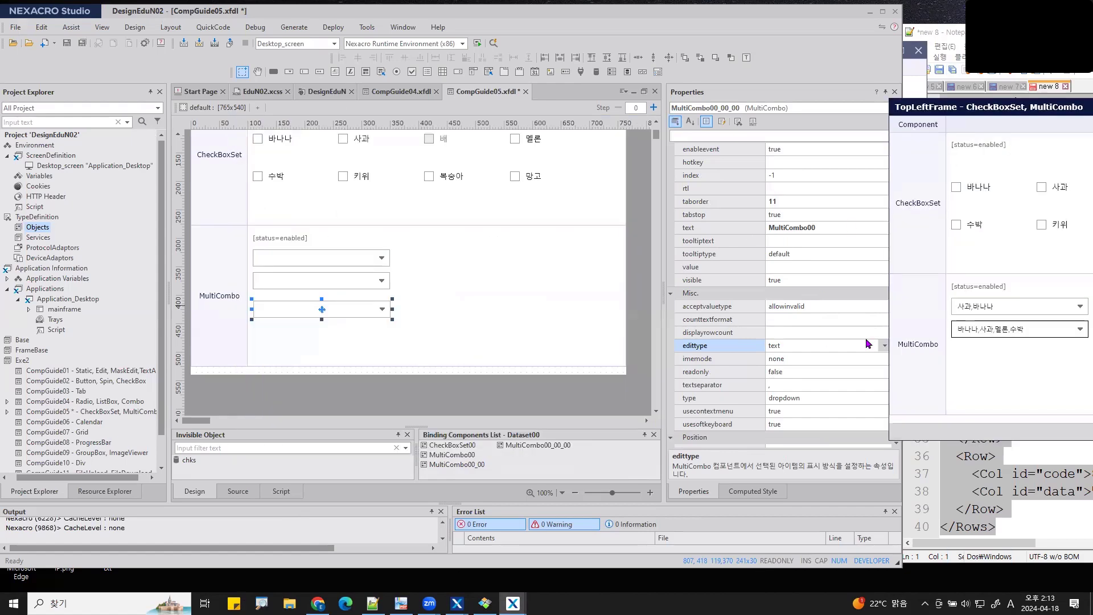
Set the edittype of the lowest MultiCombo to count.
click(868, 345)
click(885, 345)
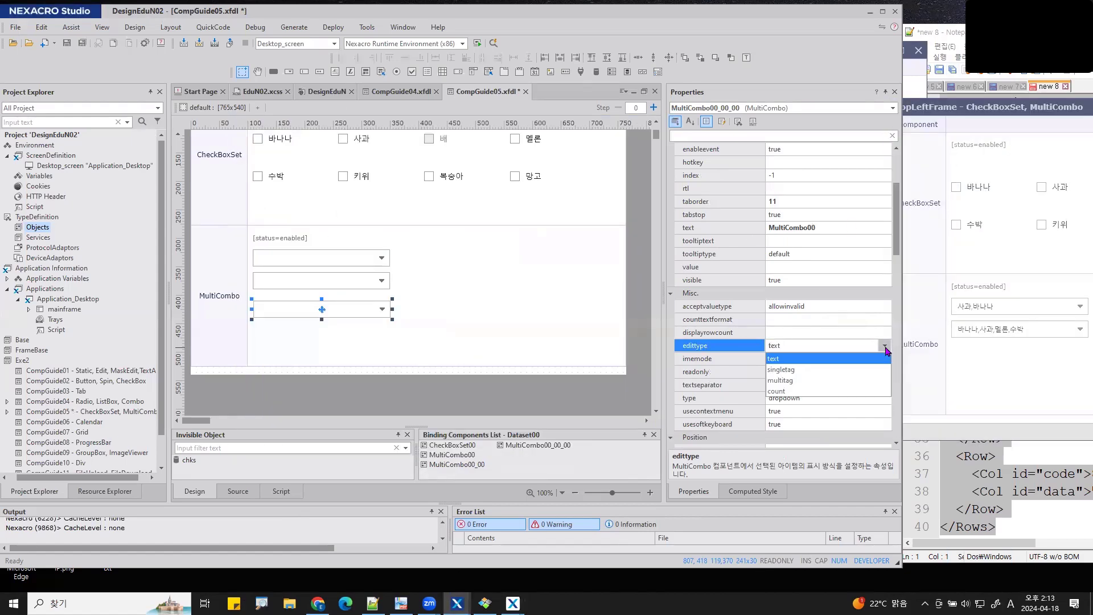
click(778, 391)
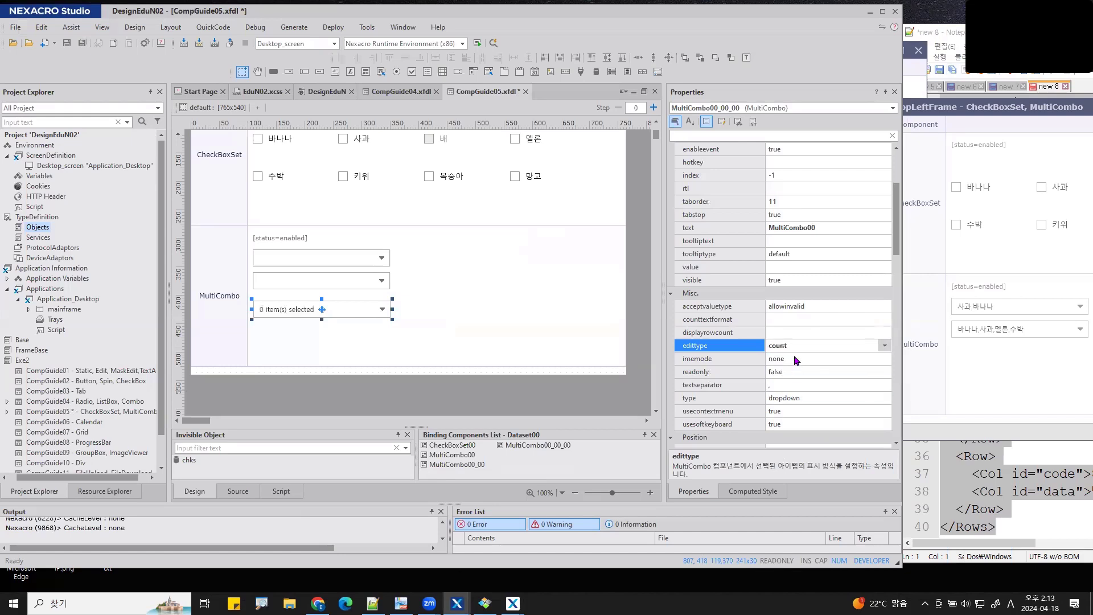
Run the QuickView preview, check SELECT ALL in the lowest MultiCombo, collapse its list and close the preview.
click(494, 43)
click(599, 392)
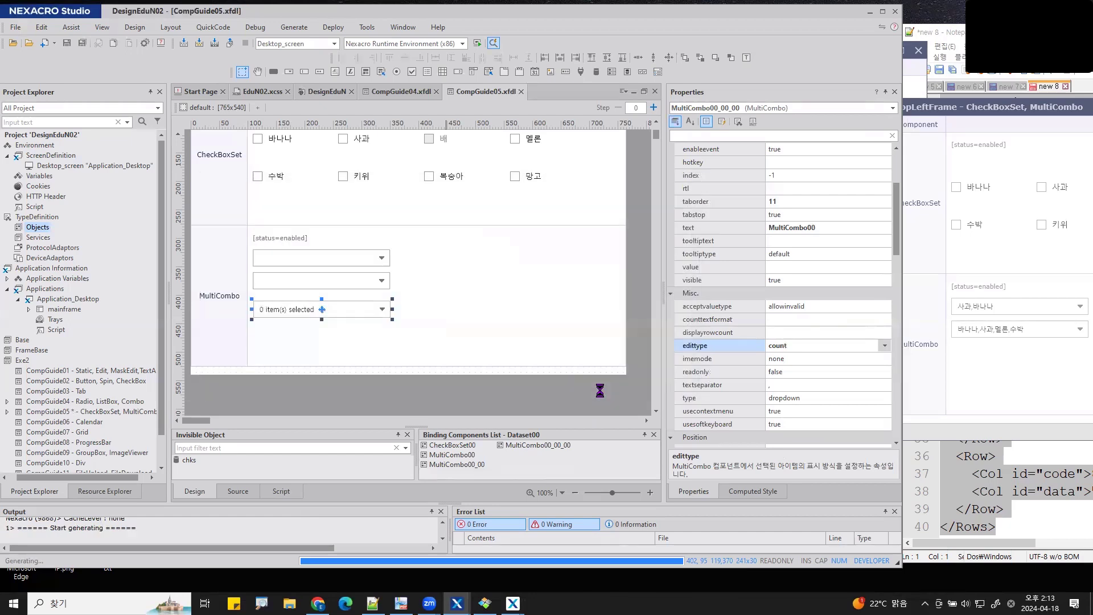
click(526, 377)
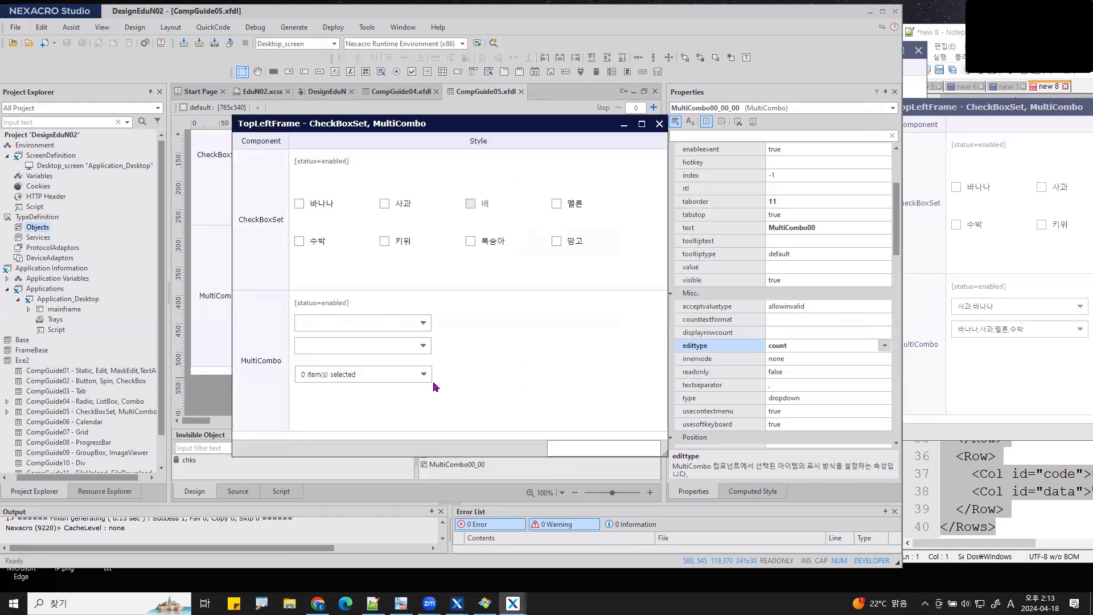
click(423, 374)
click(304, 393)
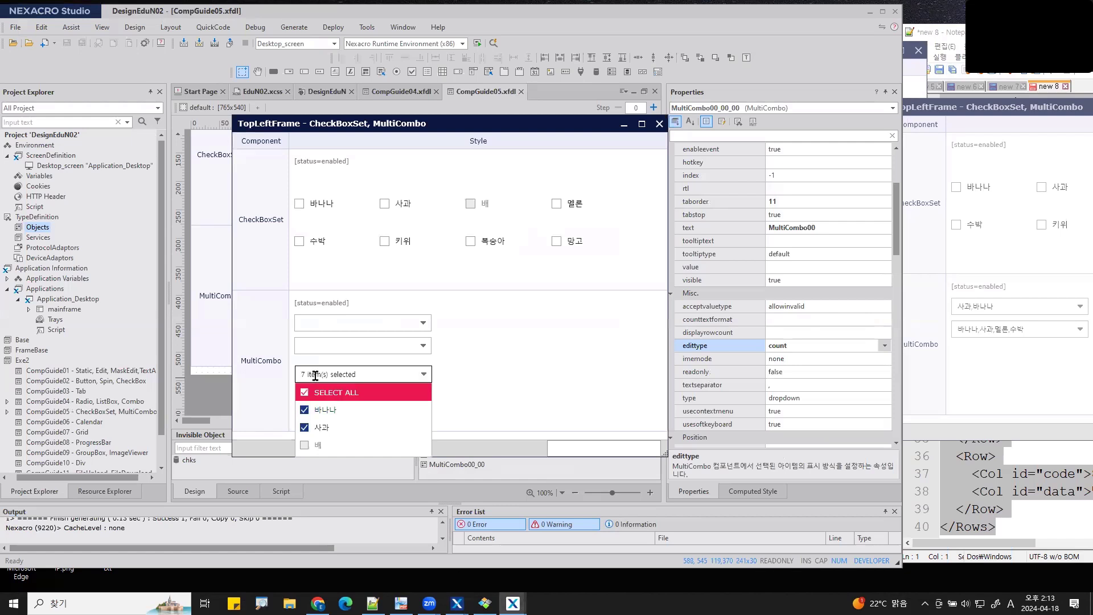
click(423, 374)
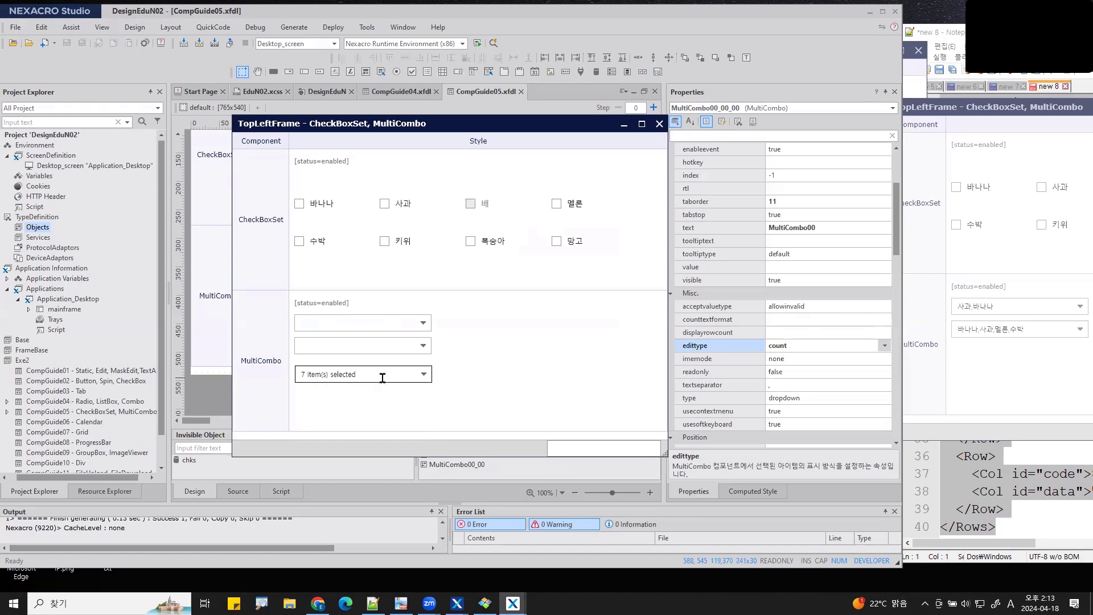
click(788, 81)
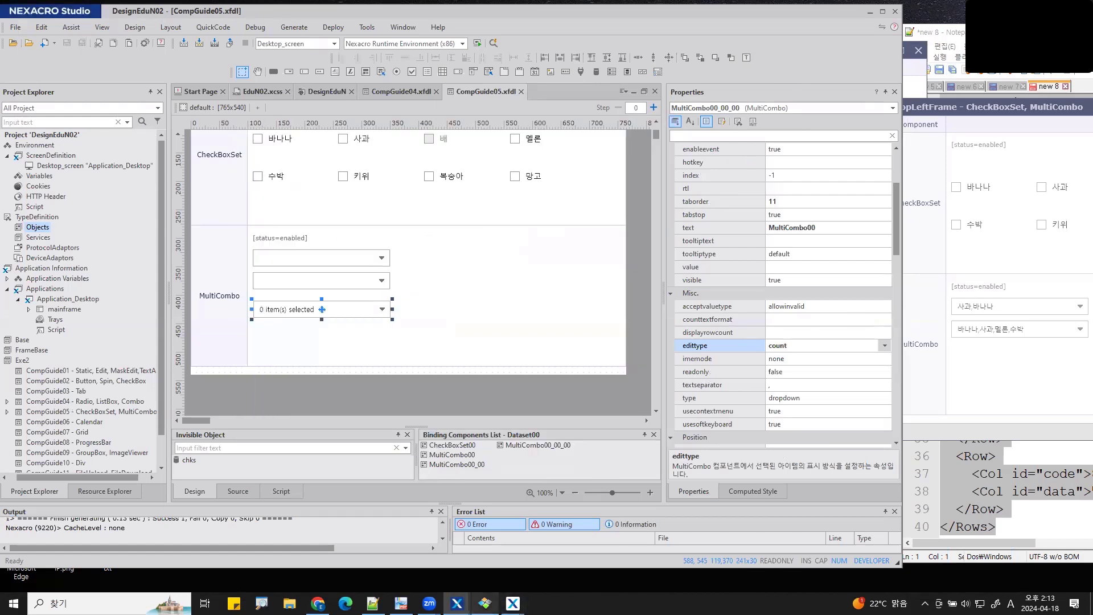
Examine the Tagbox example in the MultiCombo section of the component guide image and return to the form.
click(485, 603)
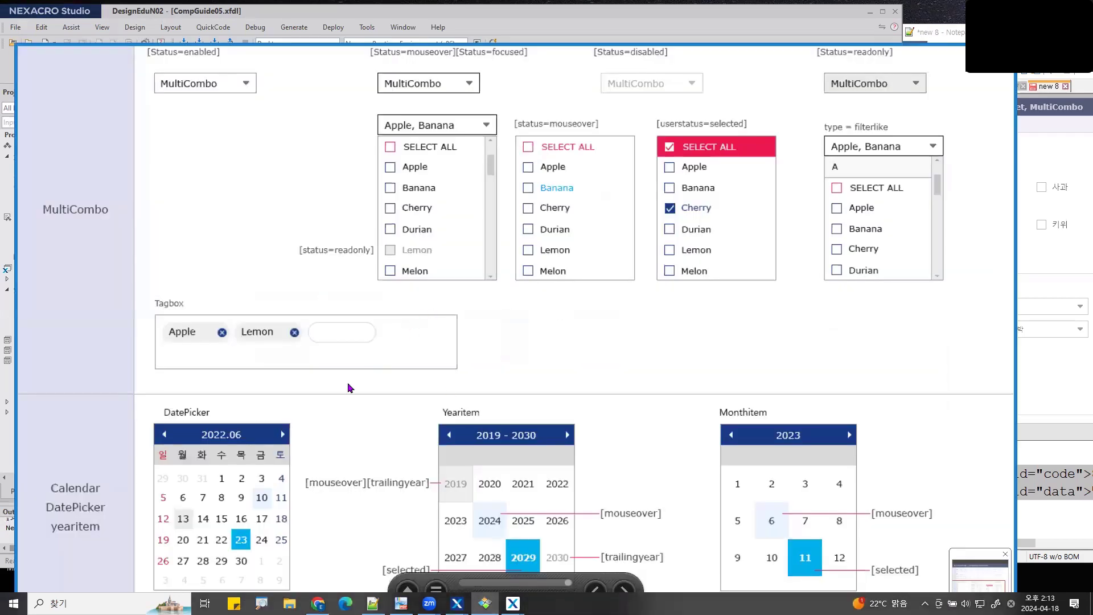
mouse_move(501, 382)
mouse_down()
mouse_move(202, 298)
mouse_move(140, 305)
mouse_up()
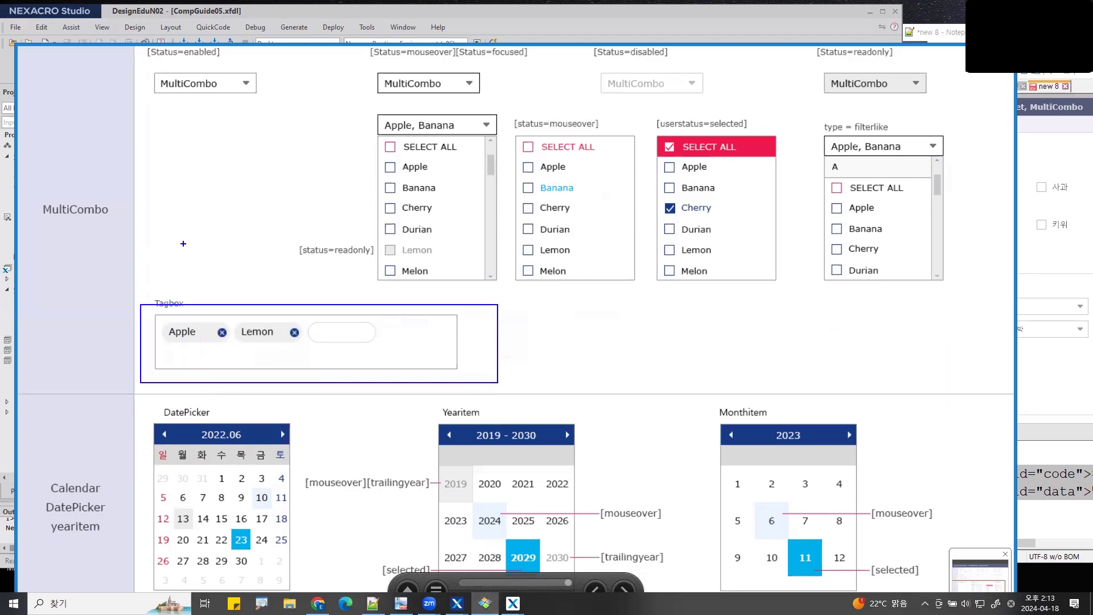
key(Escape)
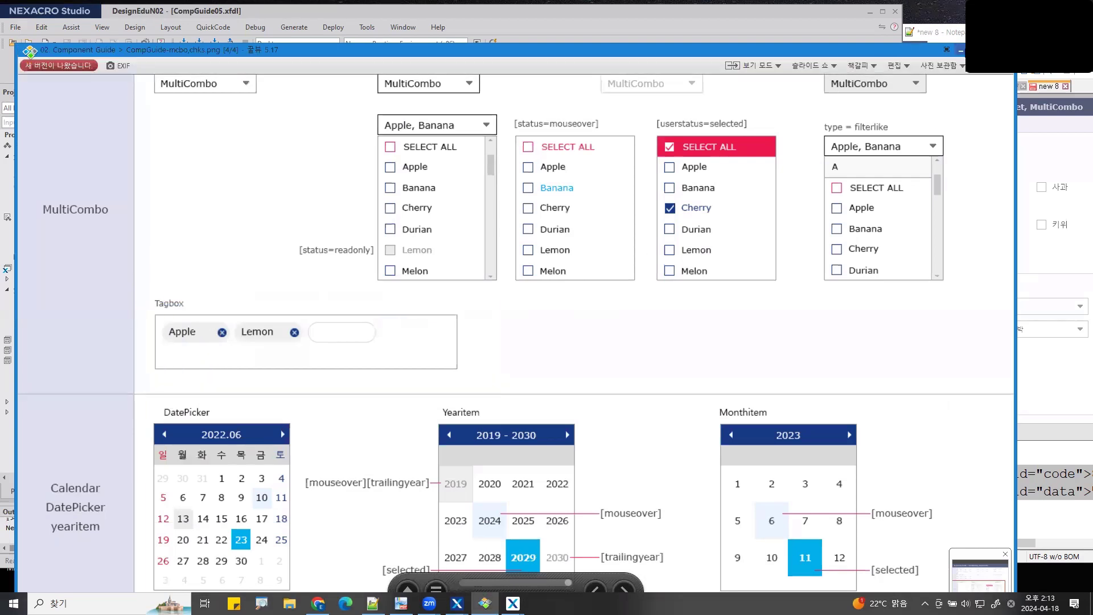
key(Escape)
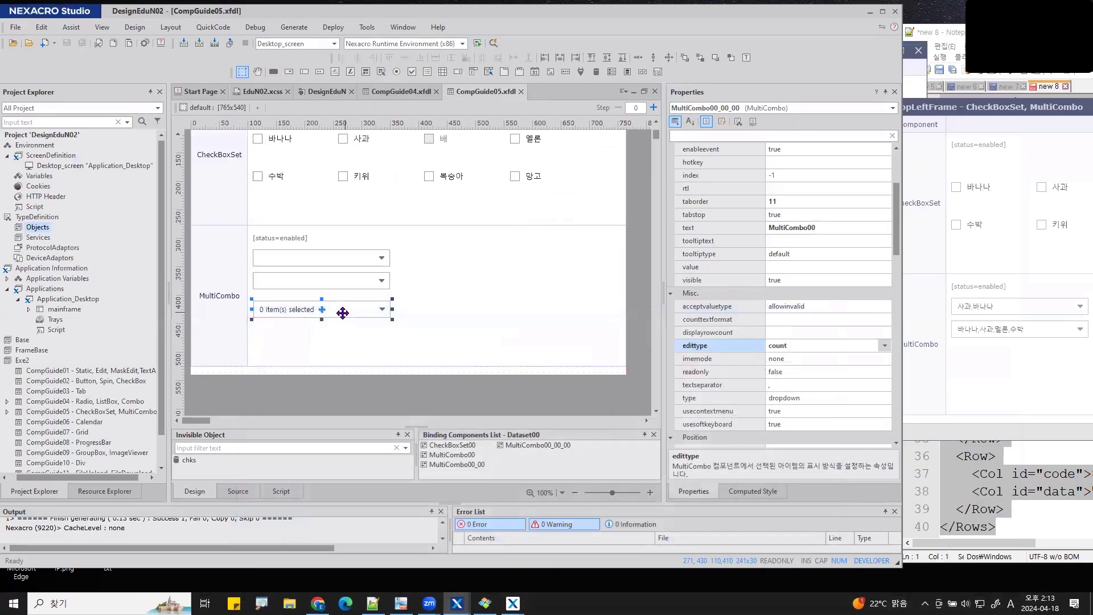
key(ctrl+v)
drag(296, 322, 471, 255)
key(Delete)
Duplicate the topmost MultiCombo and place the copy in the empty area beside the [status=enabled] column.
click(340, 255)
key(ctrl+c)
key(ctrl+v)
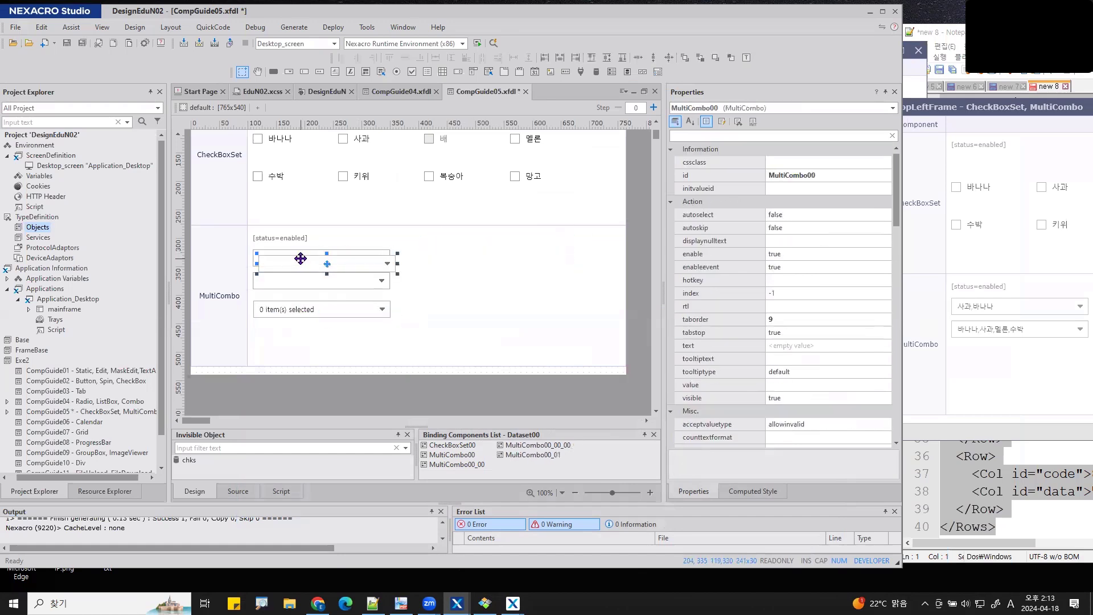
drag(327, 264, 475, 239)
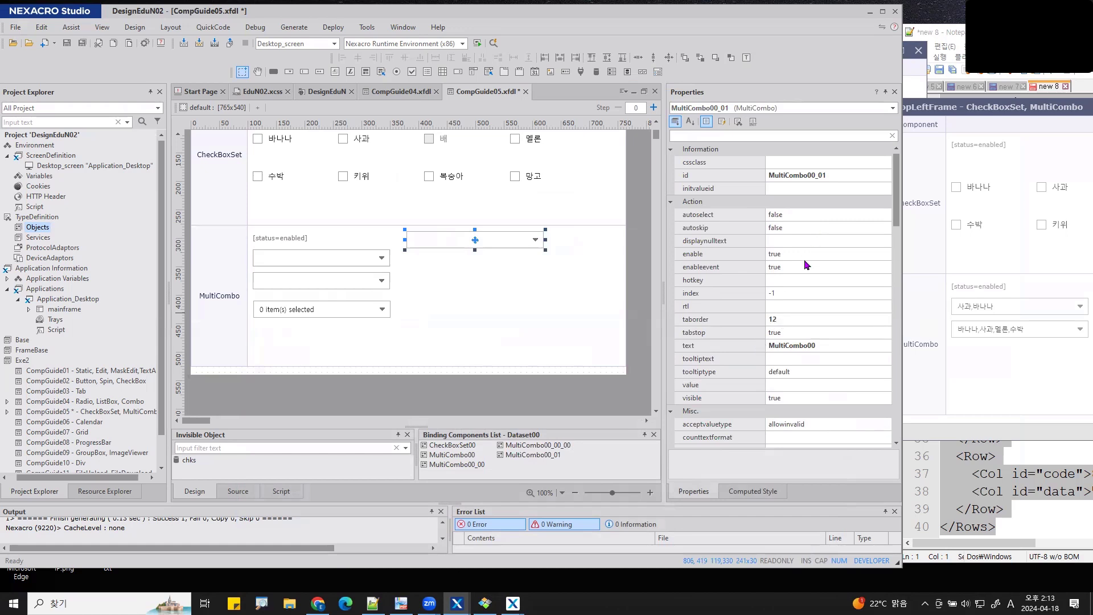
Set the edittype of the new MultiCombo copy to multitag.
scroll(804, 264, down, 3)
click(880, 348)
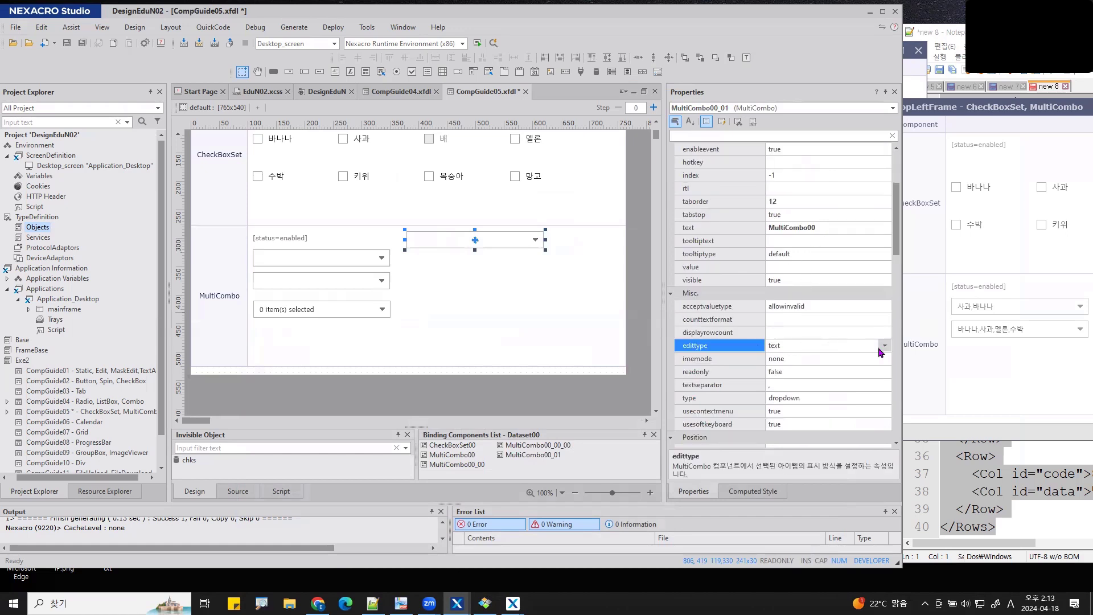
click(885, 345)
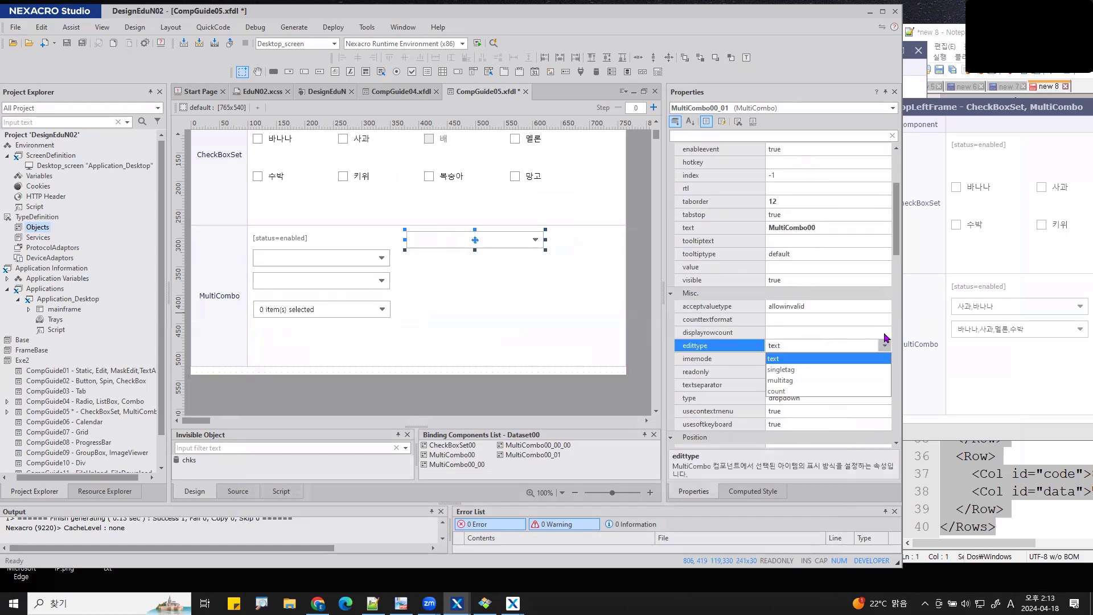
click(791, 382)
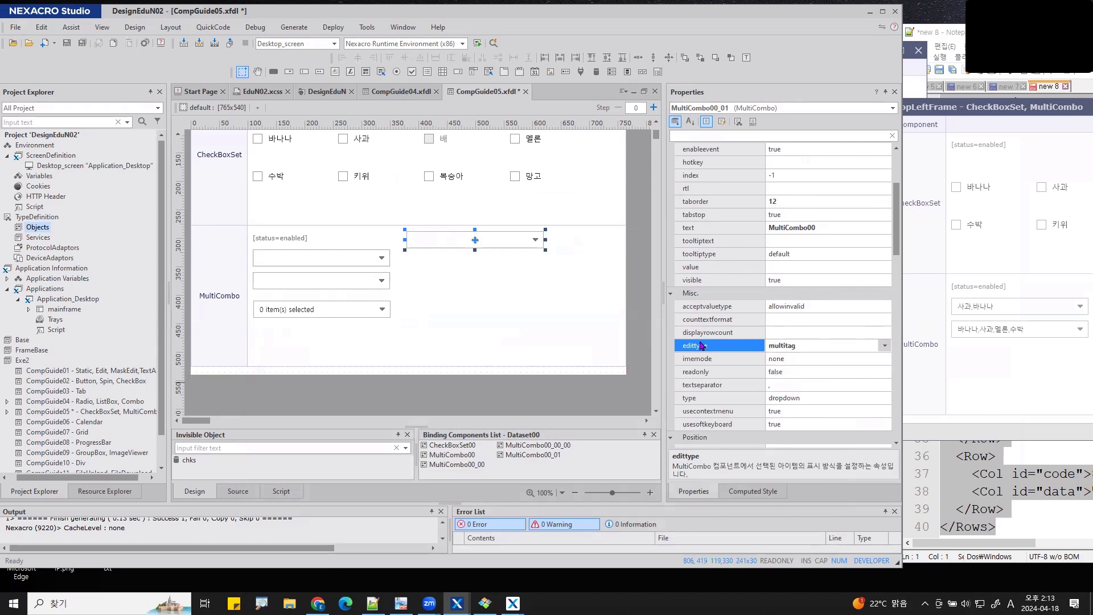
key(Down)
key(Down)
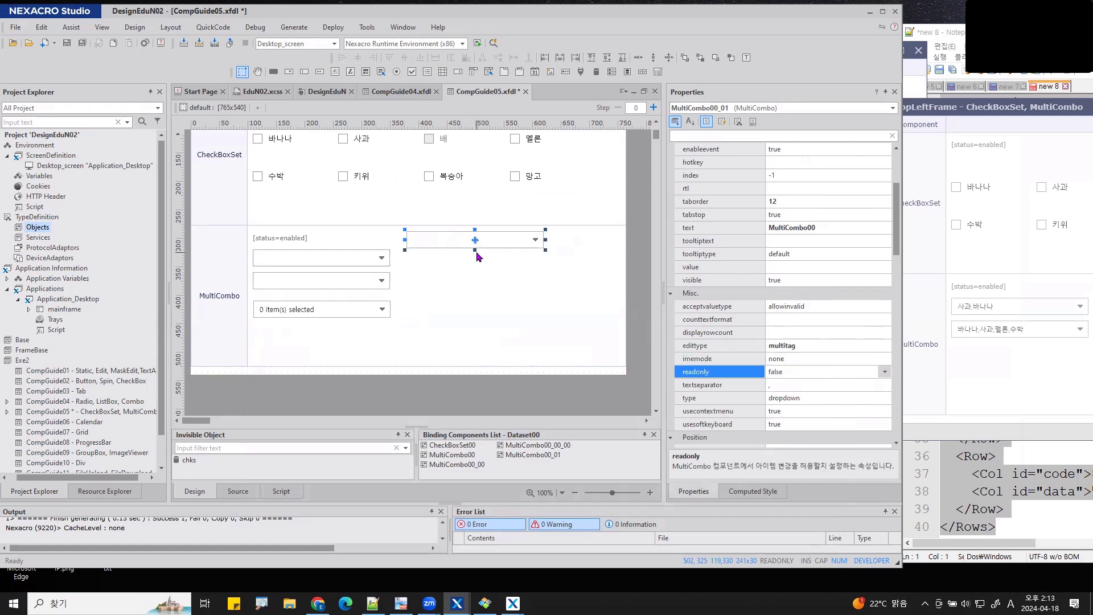
Enlarge the multitag MultiCombo to 361 px wide and 90 px high.
click(485, 231)
key(shift+Down)
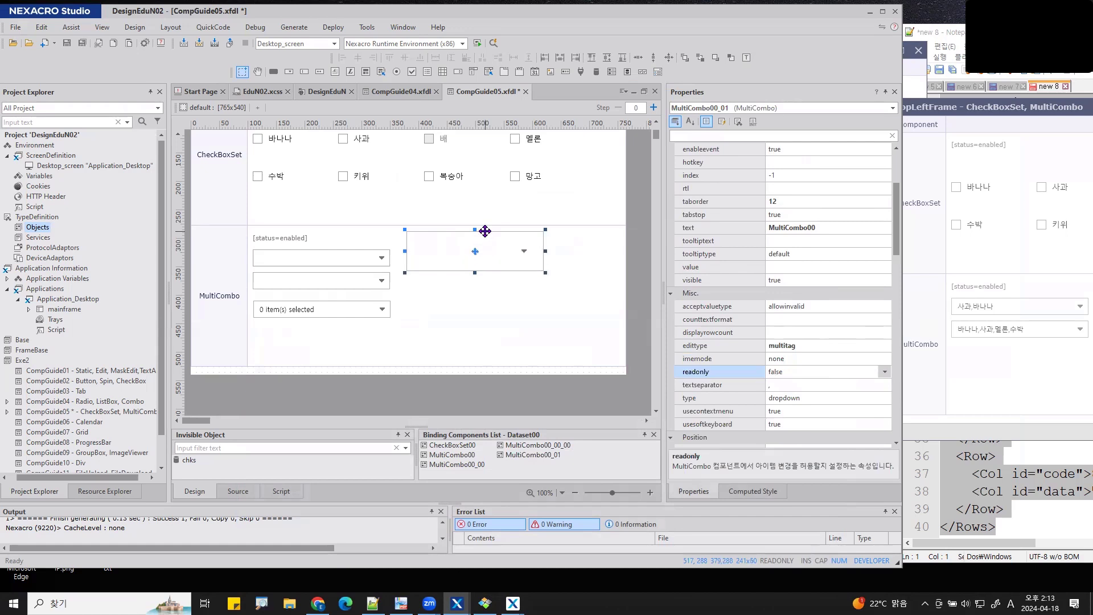
key(shift+Right)
key(shift+Right)
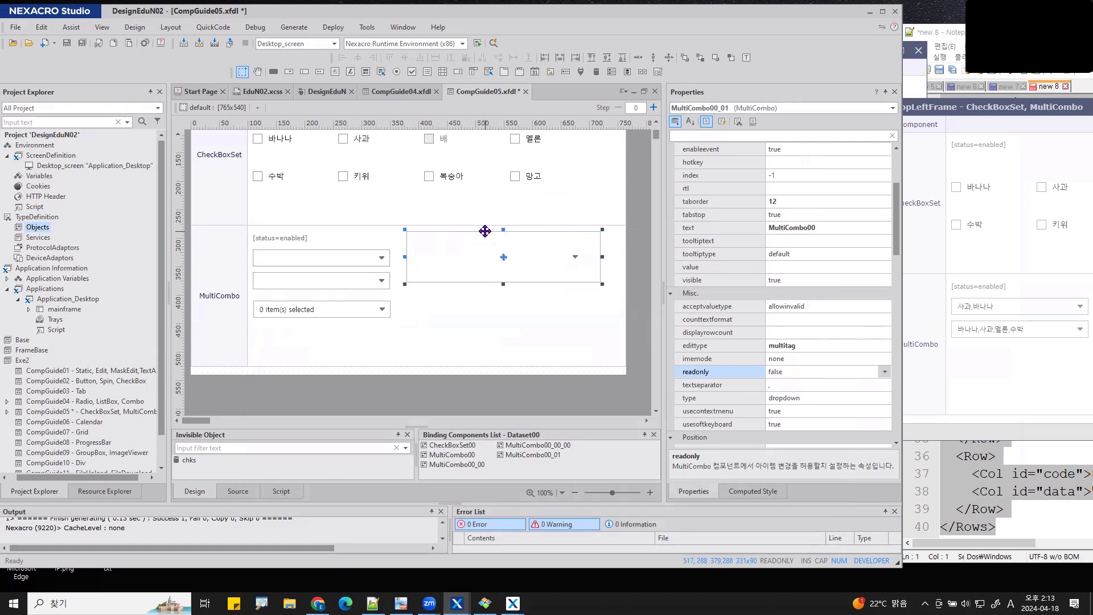
Run the QuickView preview and check 멜론, 수박 and 키위 in the multitag MultiCombo.
click(494, 43)
click(612, 393)
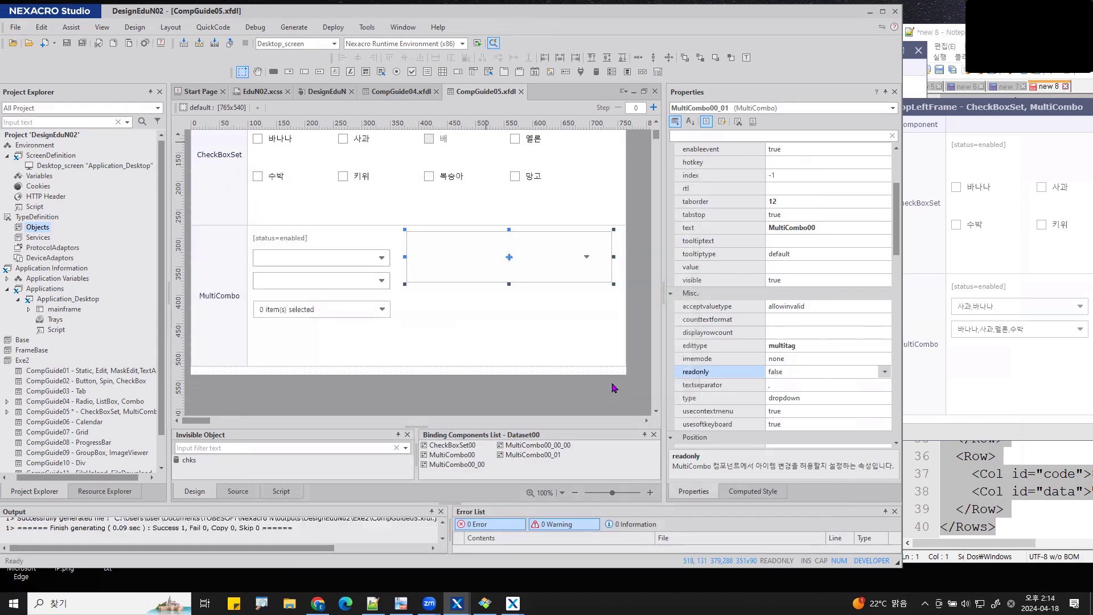
click(530, 376)
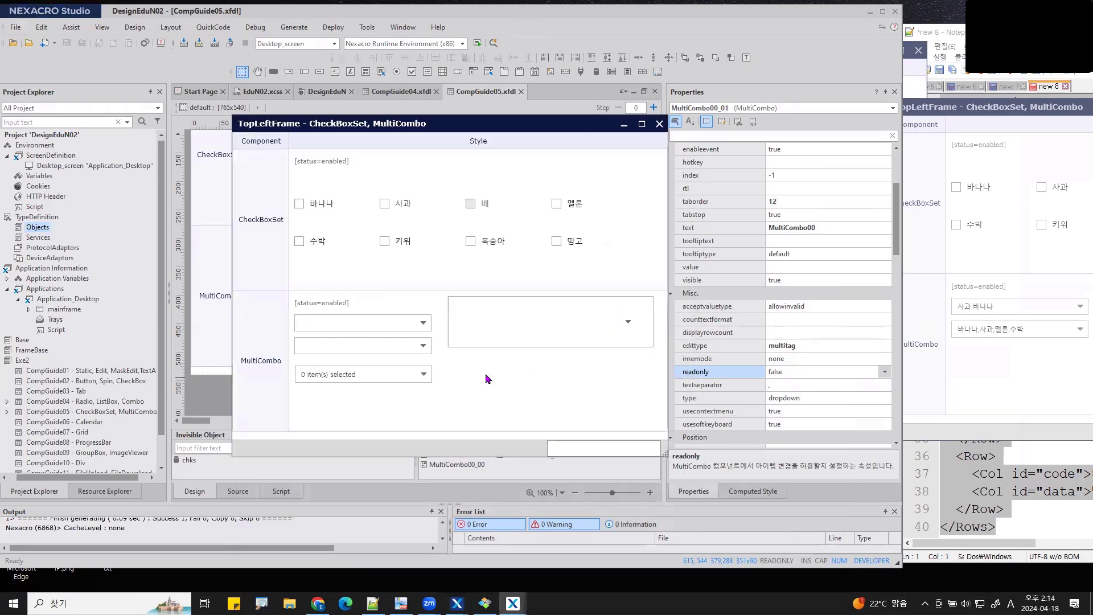
click(626, 322)
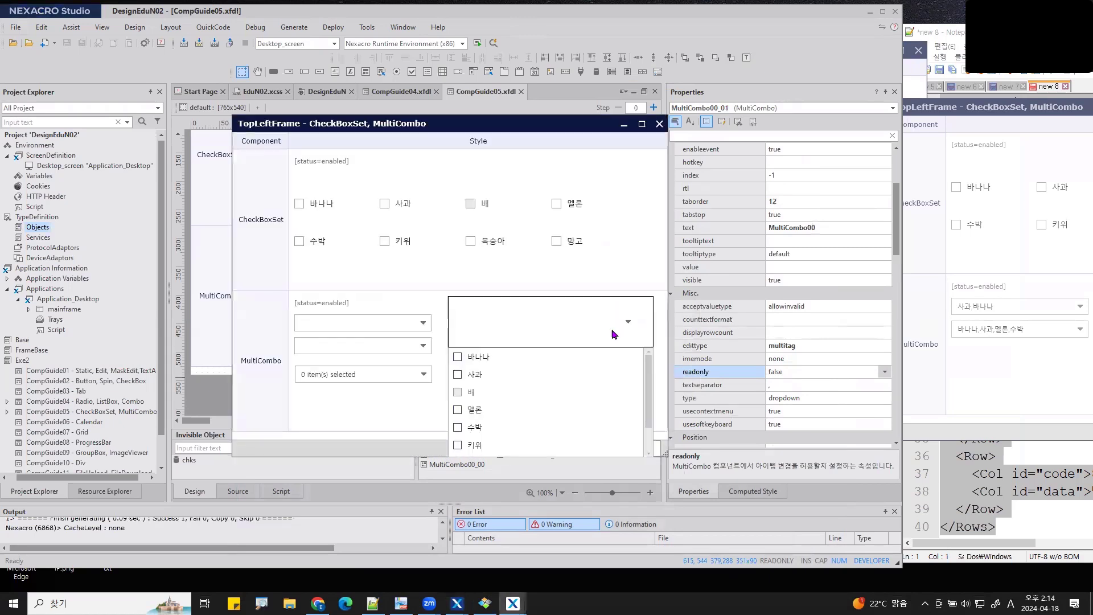
click(458, 410)
click(459, 429)
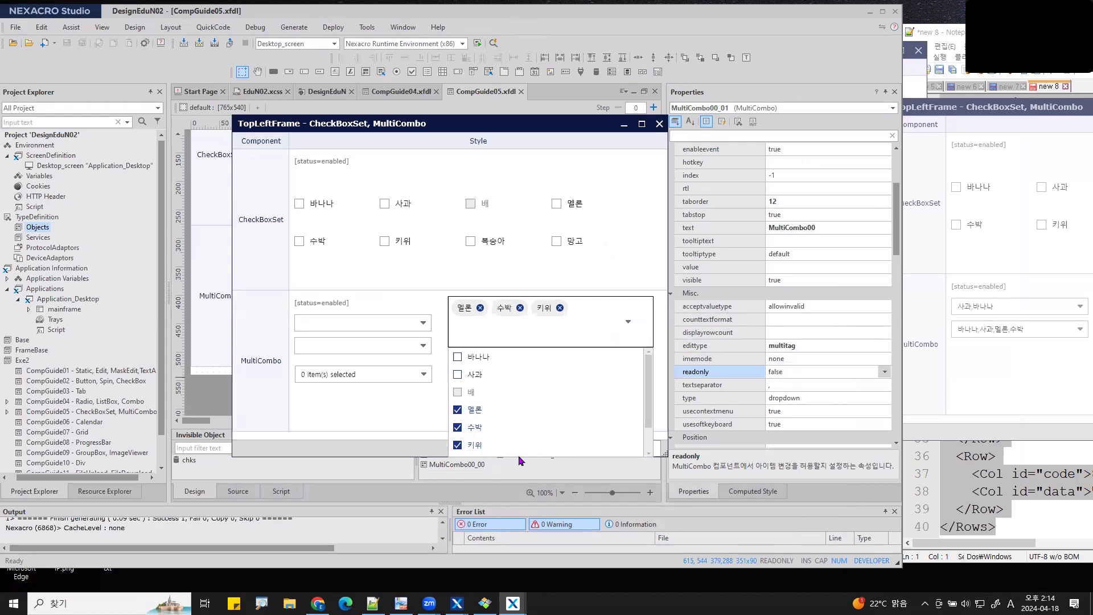
Collapse the multitag list, remove the 키위 tag and close the preview.
click(612, 258)
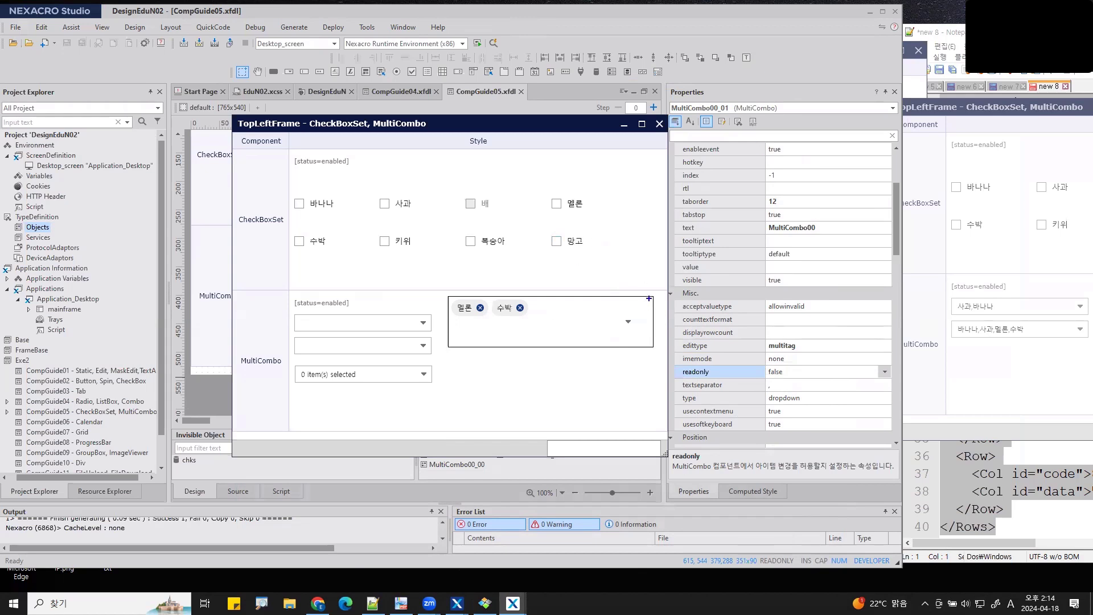
drag(648, 299, 590, 356)
key(Escape)
click(826, 63)
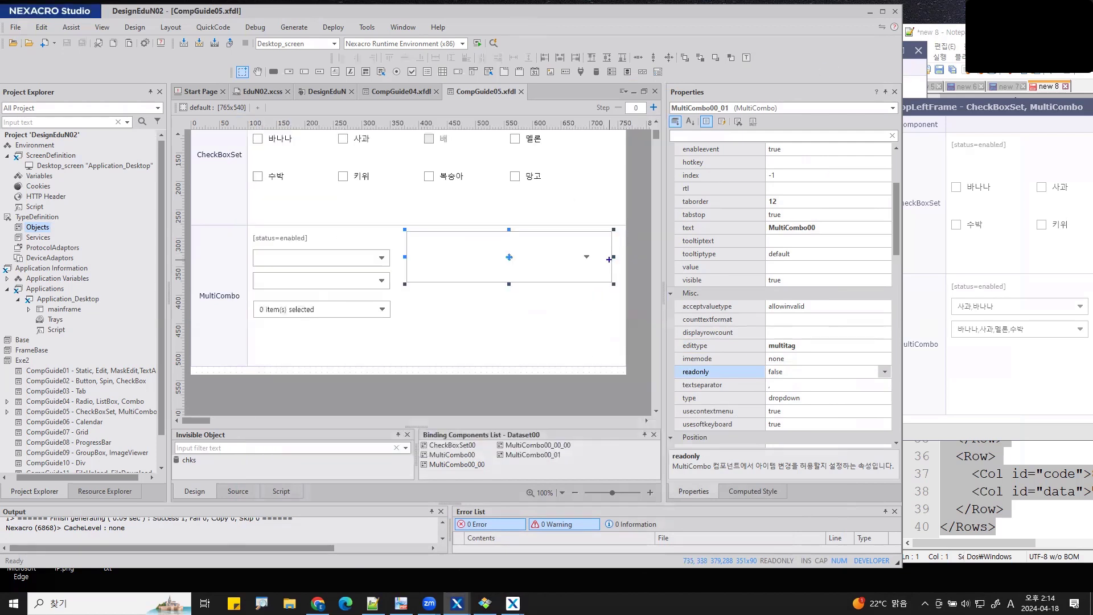
mouse_move(387, 250)
mouse_down()
mouse_move(410, 251)
mouse_move(371, 270)
mouse_move(391, 248)
mouse_move(391, 266)
mouse_up()
mouse_move(613, 230)
mouse_down()
mouse_move(635, 229)
mouse_move(648, 283)
mouse_move(554, 287)
mouse_move(548, 234)
mouse_move(614, 228)
mouse_move(614, 284)
mouse_up()
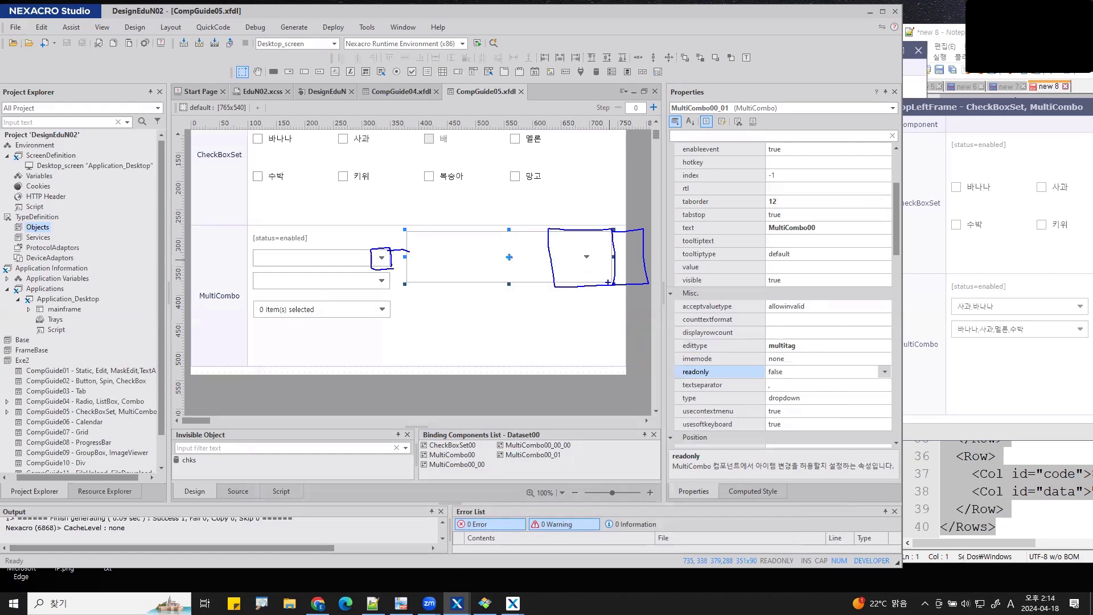
key(Escape)
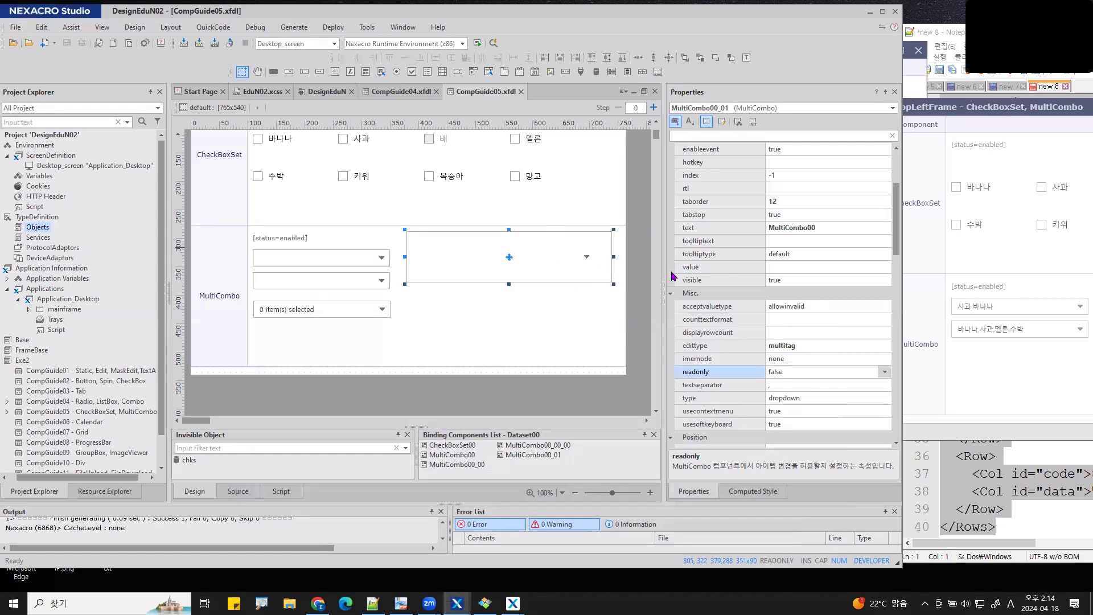
Select the buttonsize property among the Appearance properties of the multitag MultiCombo.
scroll(788, 294, down, 2)
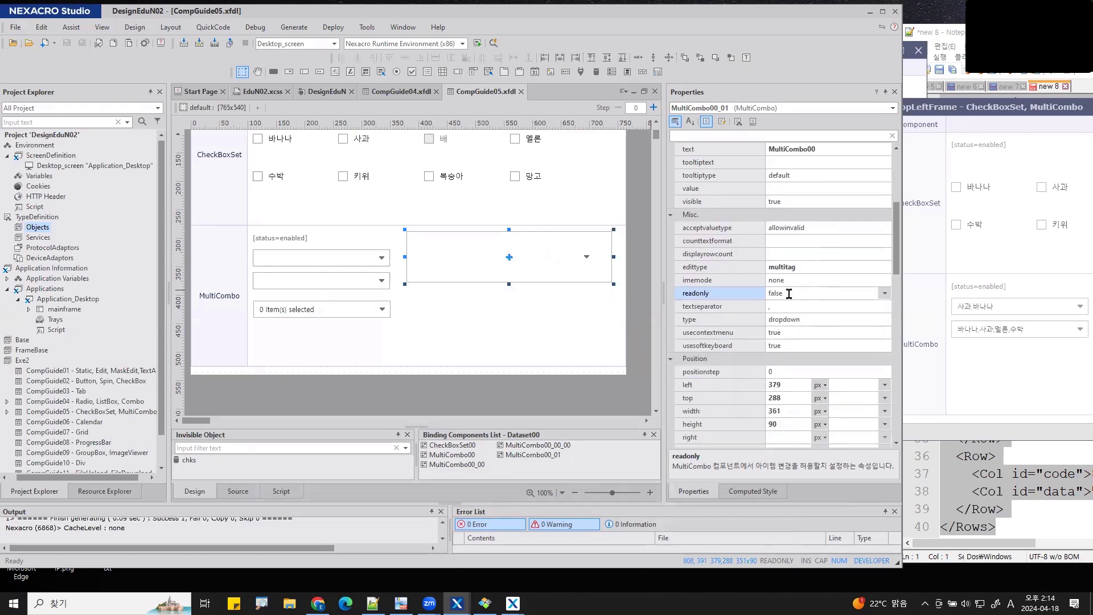
drag(897, 245, 898, 353)
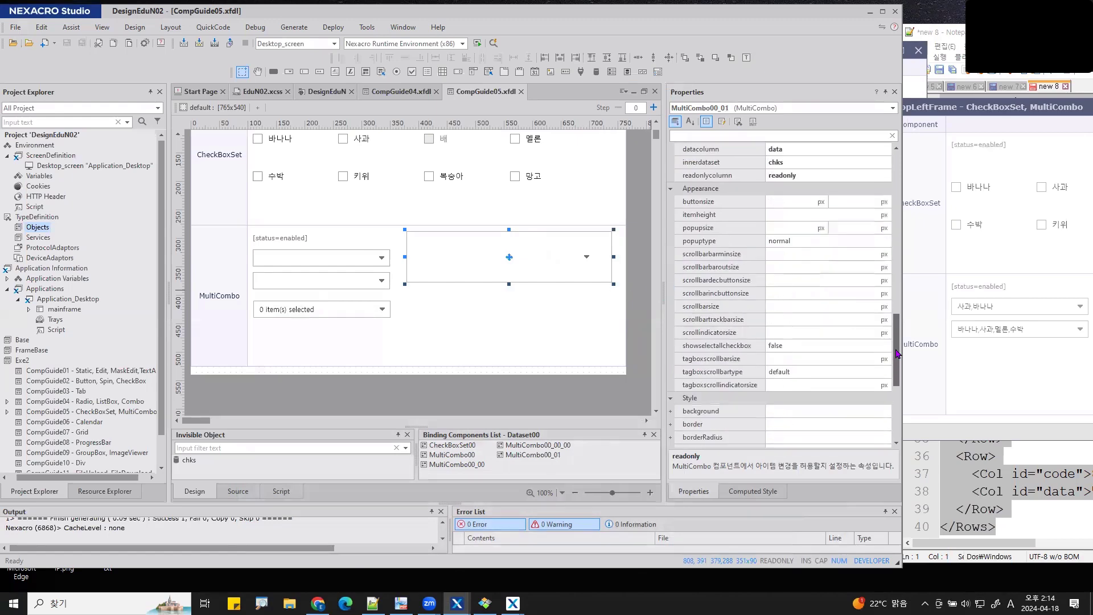
click(726, 203)
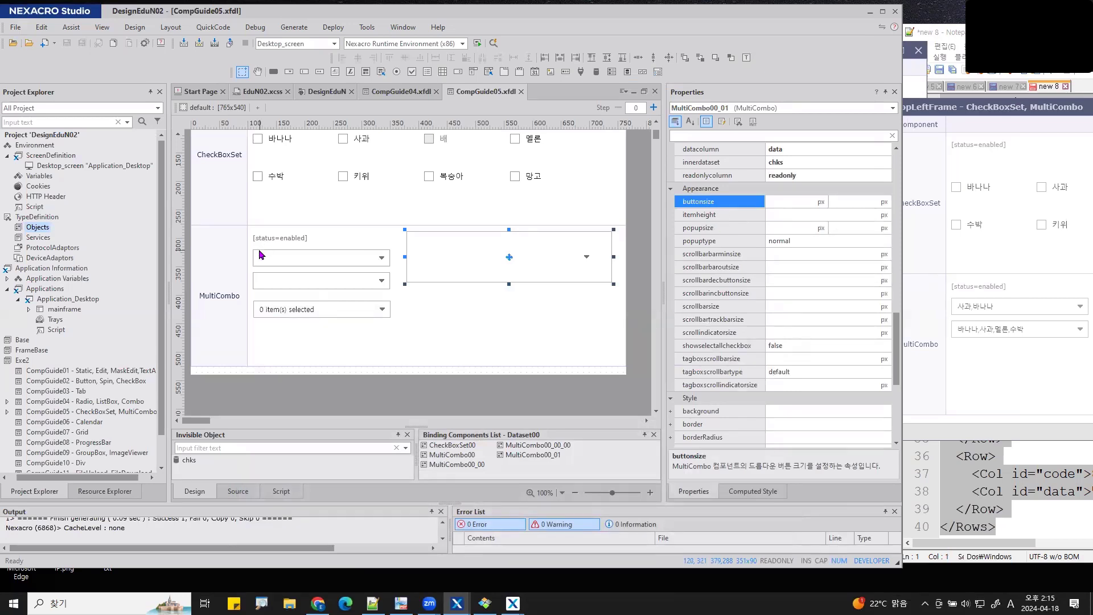
key(ctrl+2)
drag(256, 247, 220, 248)
mouse_move(228, 268)
mouse_down()
mouse_move(257, 271)
mouse_move(234, 266)
mouse_move(244, 239)
mouse_up()
mouse_move(194, 254)
mouse_down()
mouse_move(196, 277)
mouse_move(219, 265)
mouse_up()
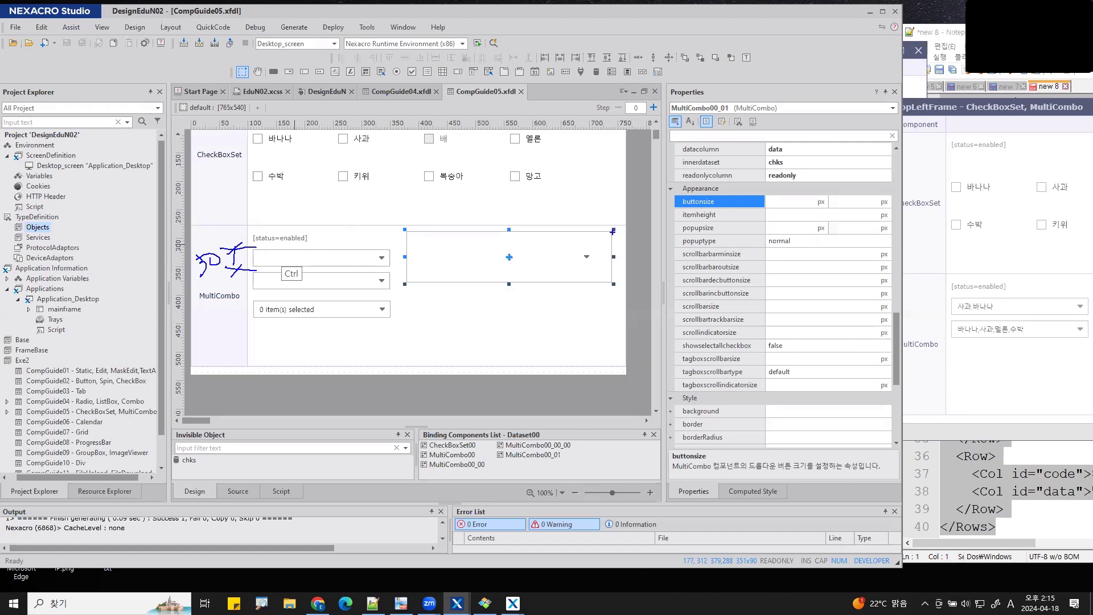
mouse_move(613, 230)
mouse_down()
mouse_move(596, 234)
mouse_move(617, 285)
mouse_move(613, 226)
mouse_up()
key(Escape)
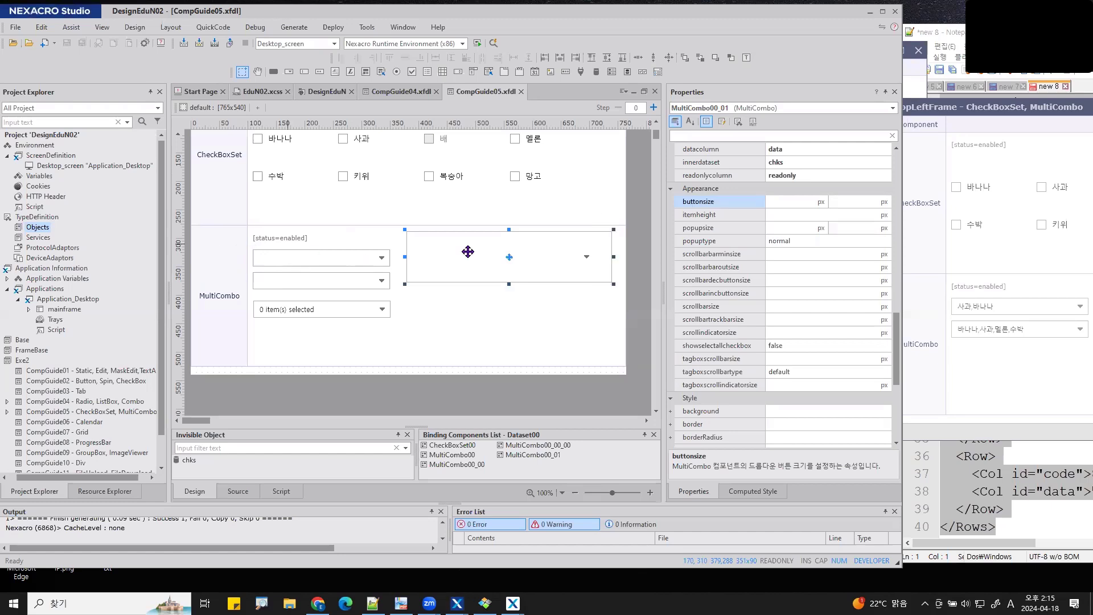
Set the first buttonsize value of the multitag MultiCombo to 30 px.
click(796, 203)
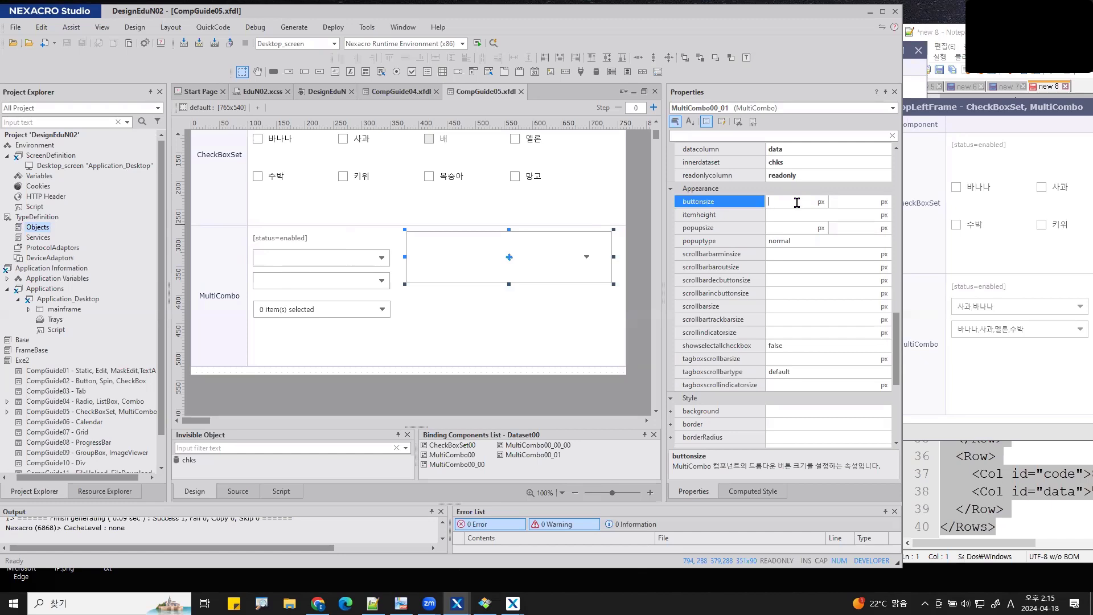
text(30)
key(Return)
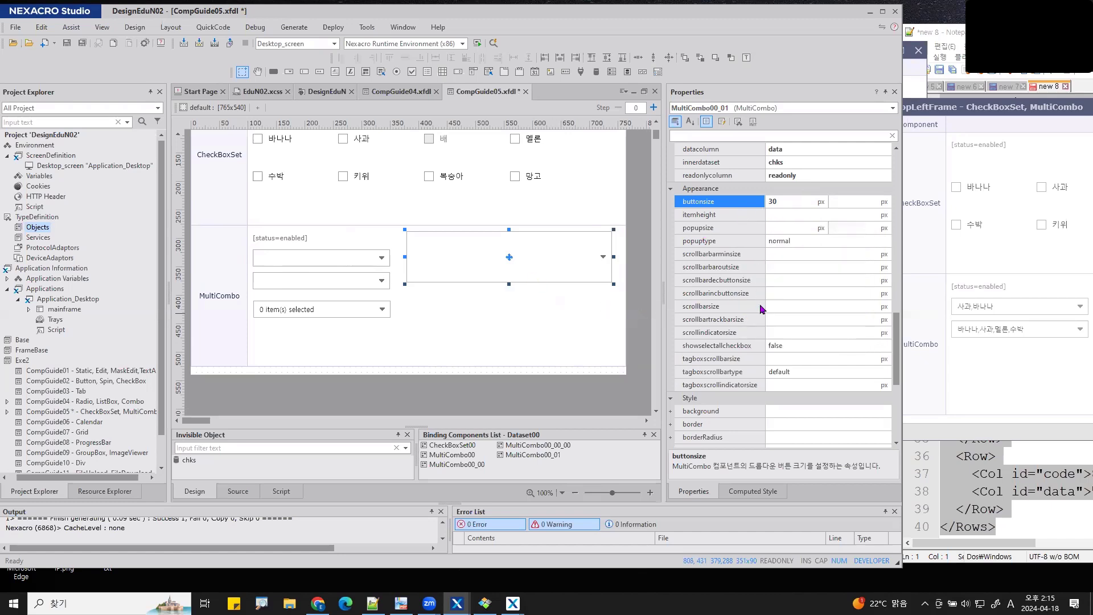
Examine the available edittype options of the multitag MultiCombo.
scroll(772, 320, up, 2)
scroll(772, 320, up, 6)
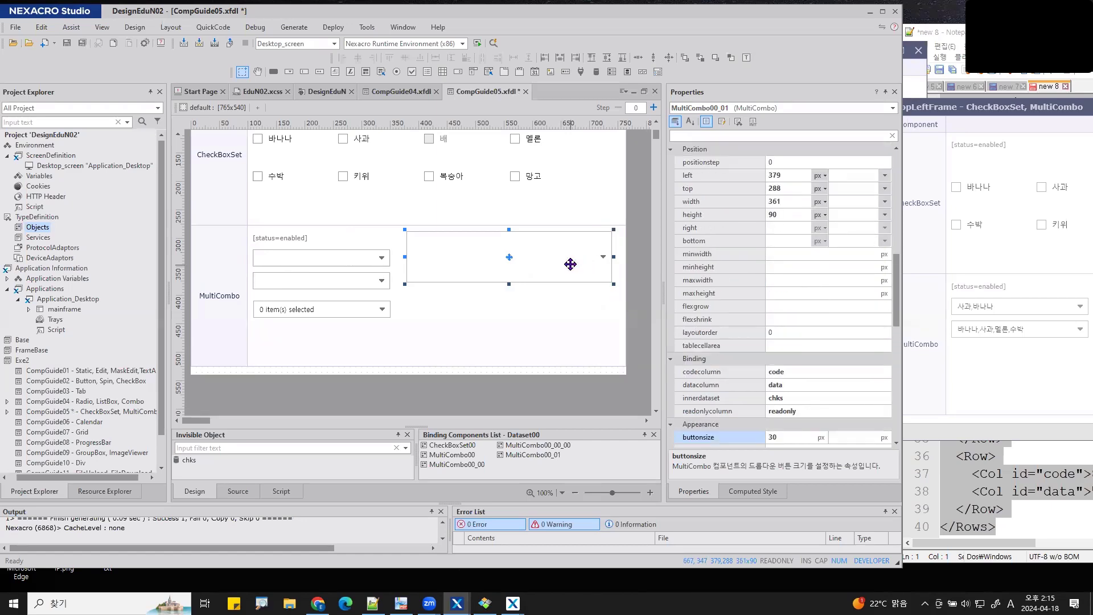
scroll(854, 343, up, 6)
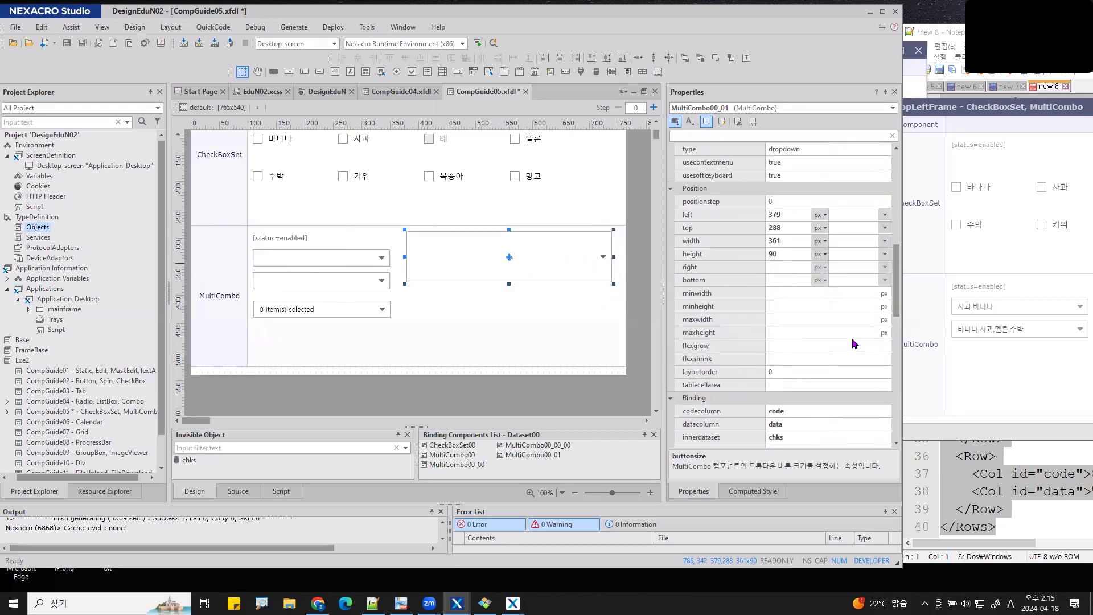
click(866, 294)
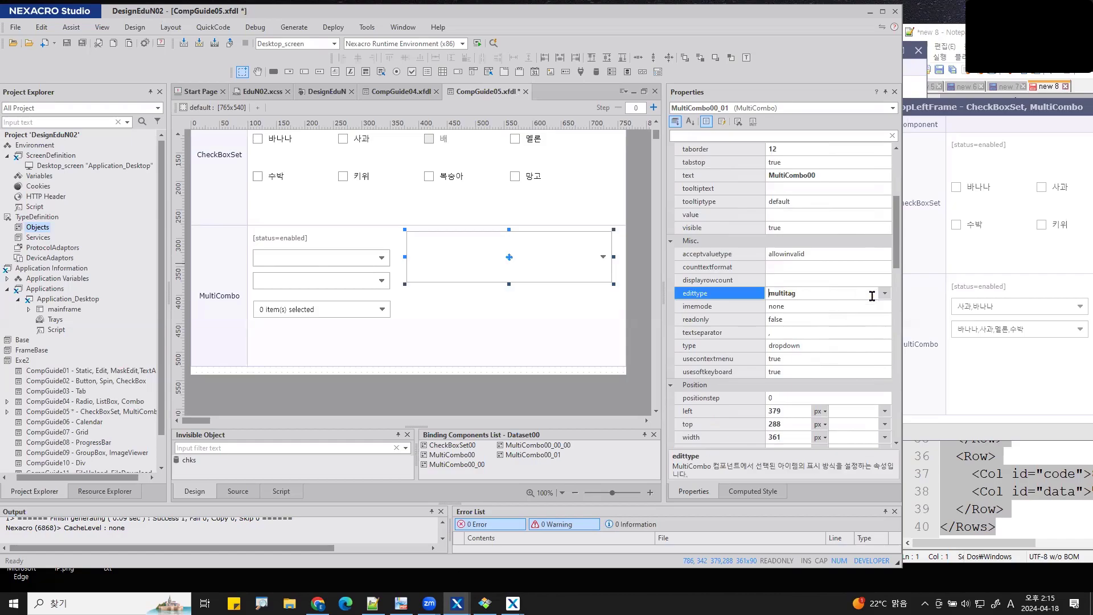
click(883, 294)
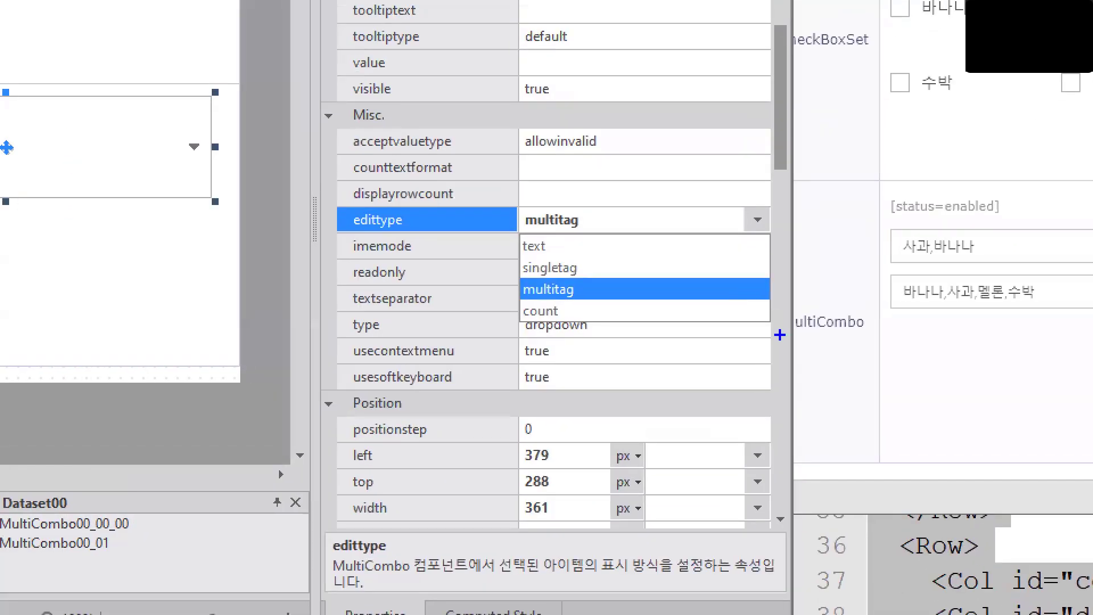
mouse_move(390, 104)
mouse_down()
mouse_move(794, 85)
mouse_move(450, 364)
mouse_move(382, 131)
mouse_move(384, 157)
mouse_move(411, 135)
mouse_up()
mouse_move(592, 109)
mouse_down()
mouse_move(675, 117)
mouse_move(586, 117)
mouse_up()
drag(398, 222, 421, 210)
mouse_move(588, 178)
mouse_down()
mouse_move(623, 213)
mouse_move(617, 175)
mouse_up()
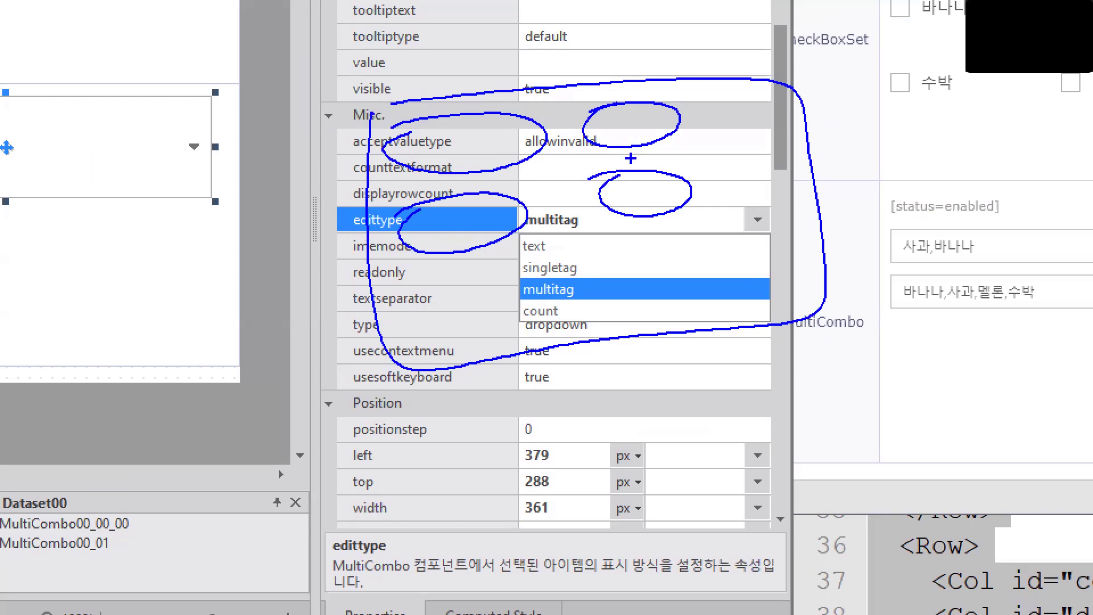
mouse_move(478, 393)
mouse_down()
mouse_move(712, 392)
mouse_move(978, 496)
mouse_move(501, 428)
mouse_move(515, 386)
mouse_up()
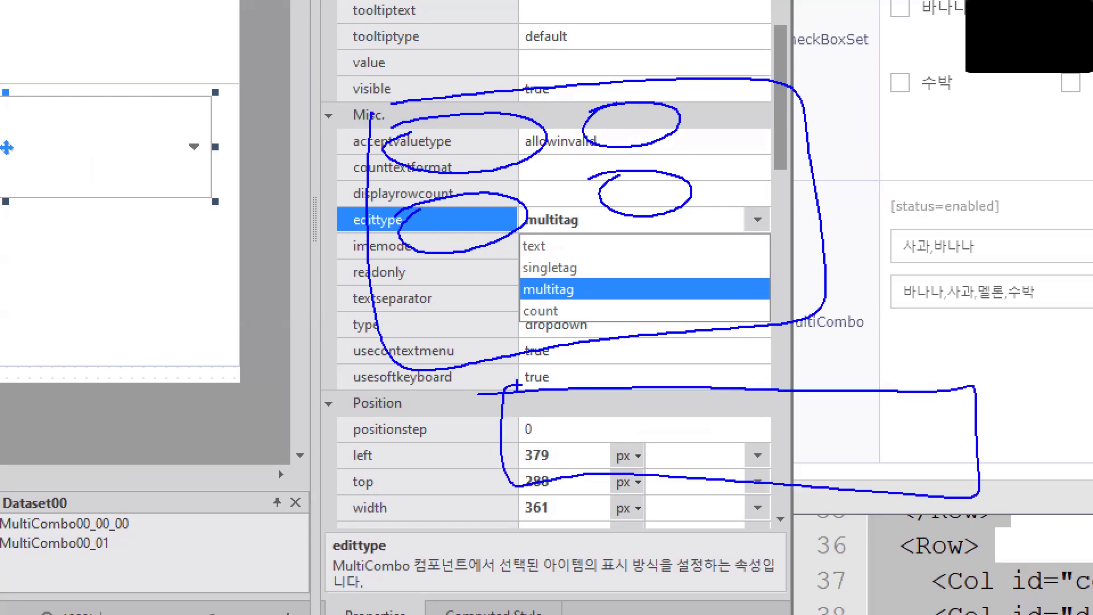
mouse_move(485, 464)
mouse_down()
mouse_move(747, 449)
mouse_move(535, 472)
mouse_up()
mouse_move(529, 409)
mouse_down()
mouse_move(705, 399)
mouse_move(575, 400)
mouse_up()
drag(830, 402, 837, 402)
drag(918, 407, 936, 421)
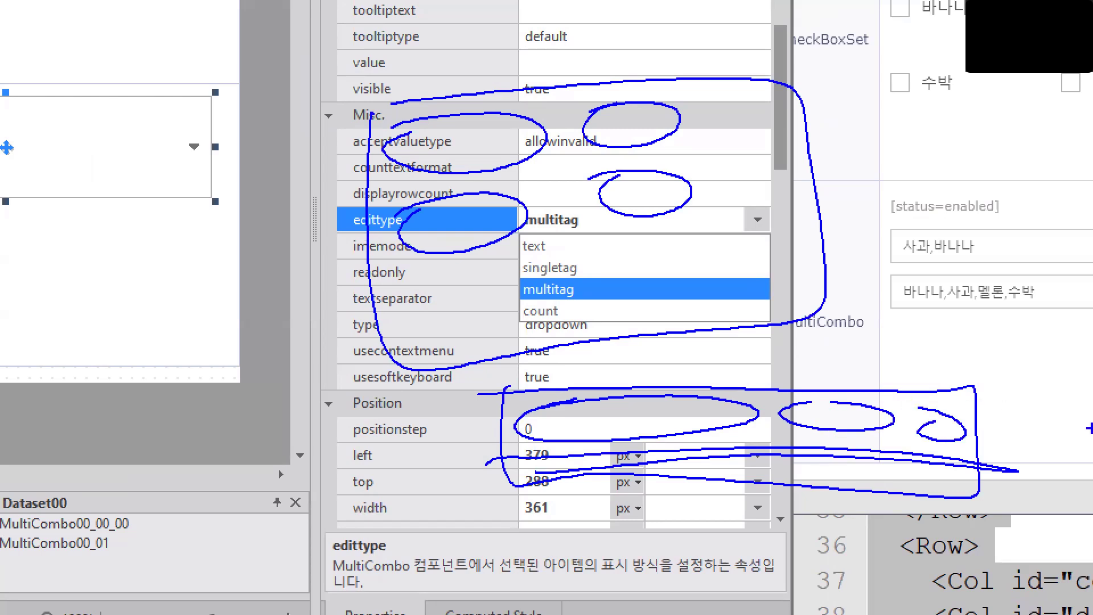
mouse_move(582, 262)
mouse_down()
mouse_move(595, 276)
mouse_move(585, 281)
mouse_up()
key(Escape)
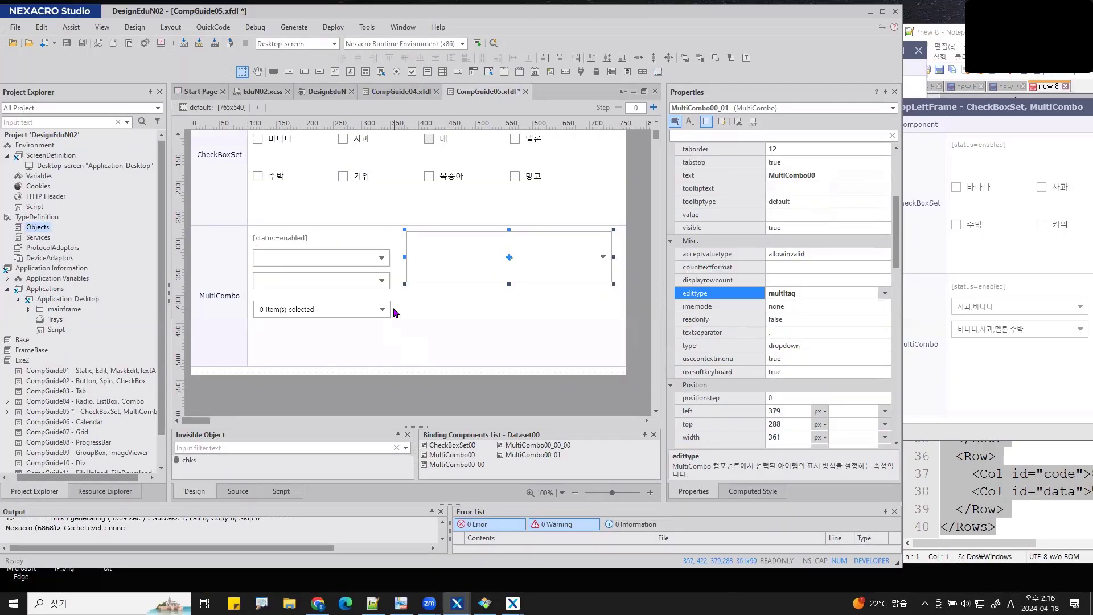
Duplicate the count MultiCombo and place the copy below the multitag one at left 439, top 425.
click(372, 308)
key(ctrl+c)
key(ctrl+v)
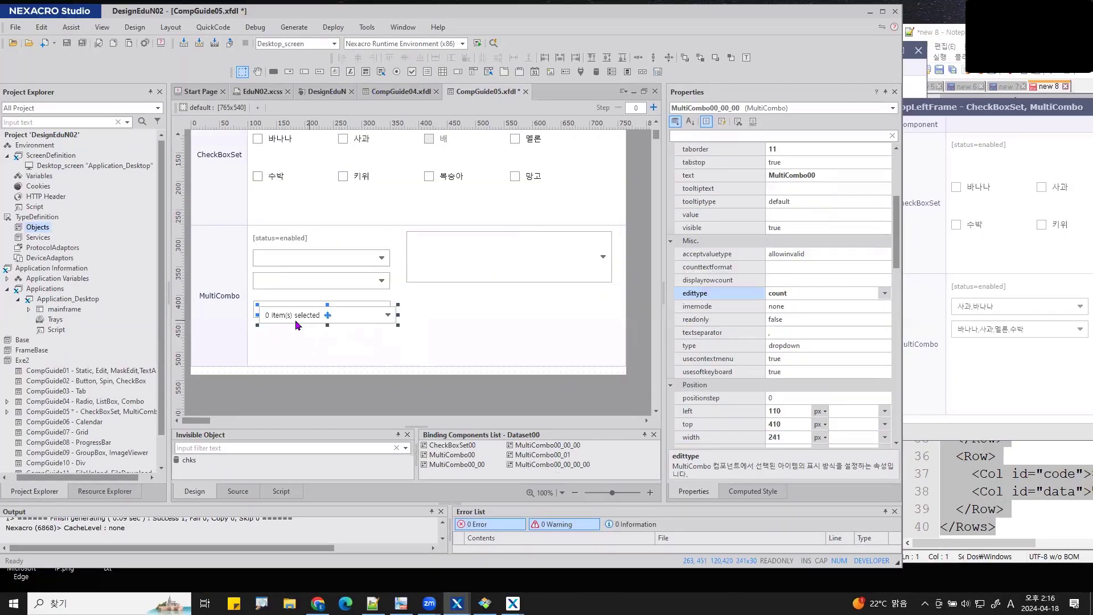
drag(288, 314, 469, 317)
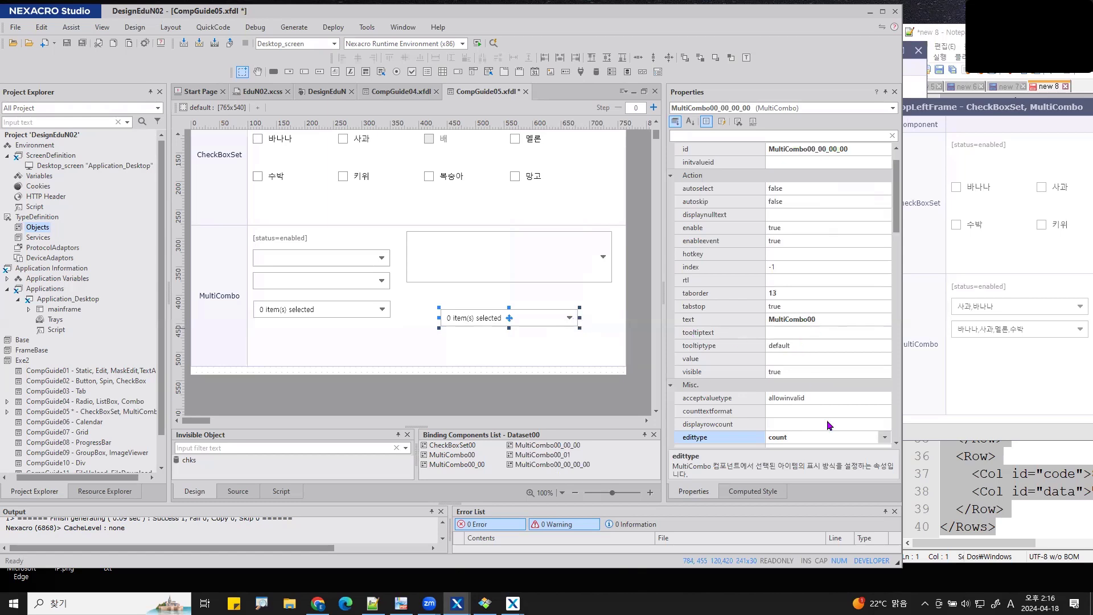
Set the edittype of the new MultiCombo copy to text.
click(806, 437)
click(885, 436)
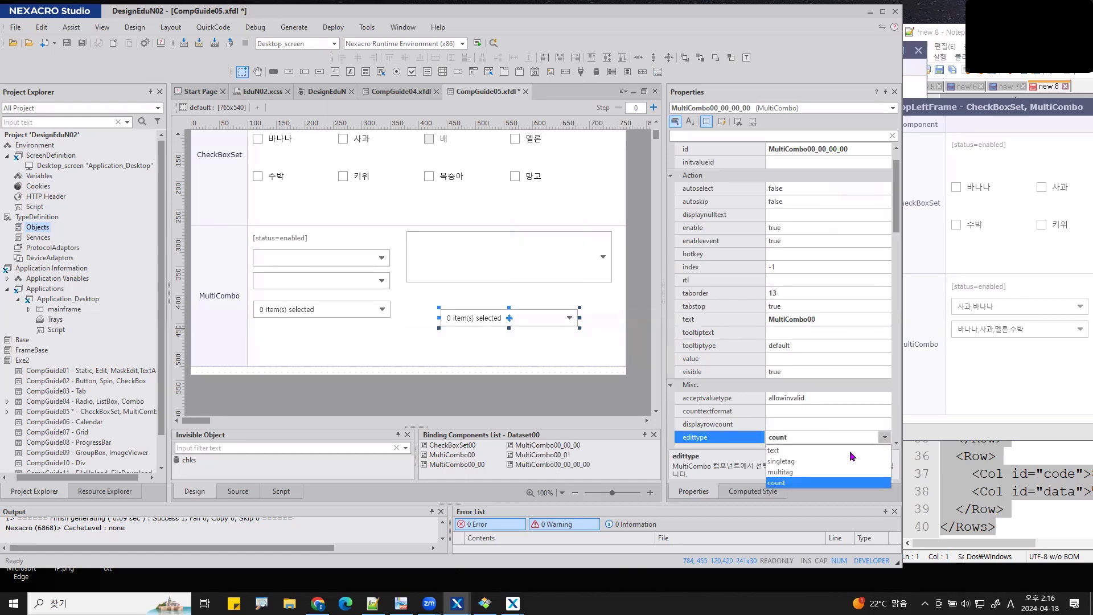
click(795, 458)
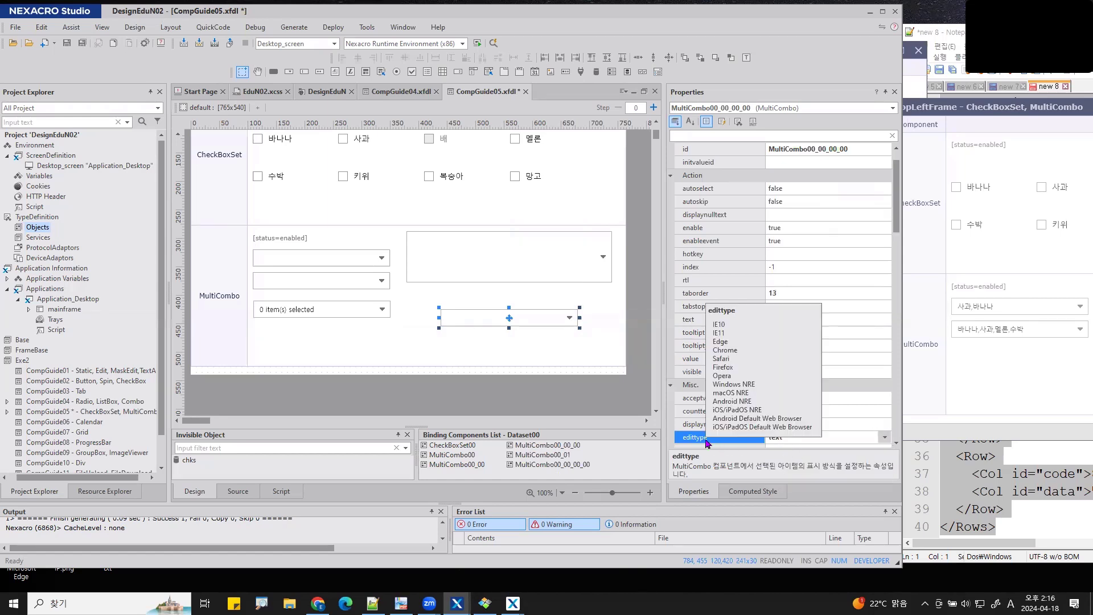
Set the type of the new MultiCombo copy to filter.
scroll(712, 444, down, 2)
scroll(747, 403, down, 2)
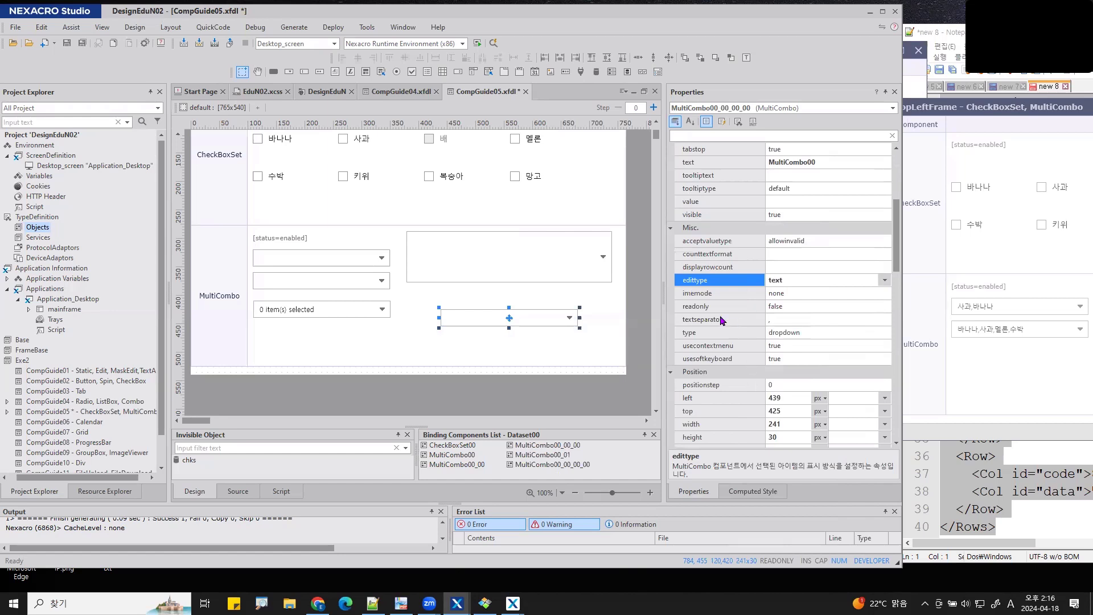
click(706, 337)
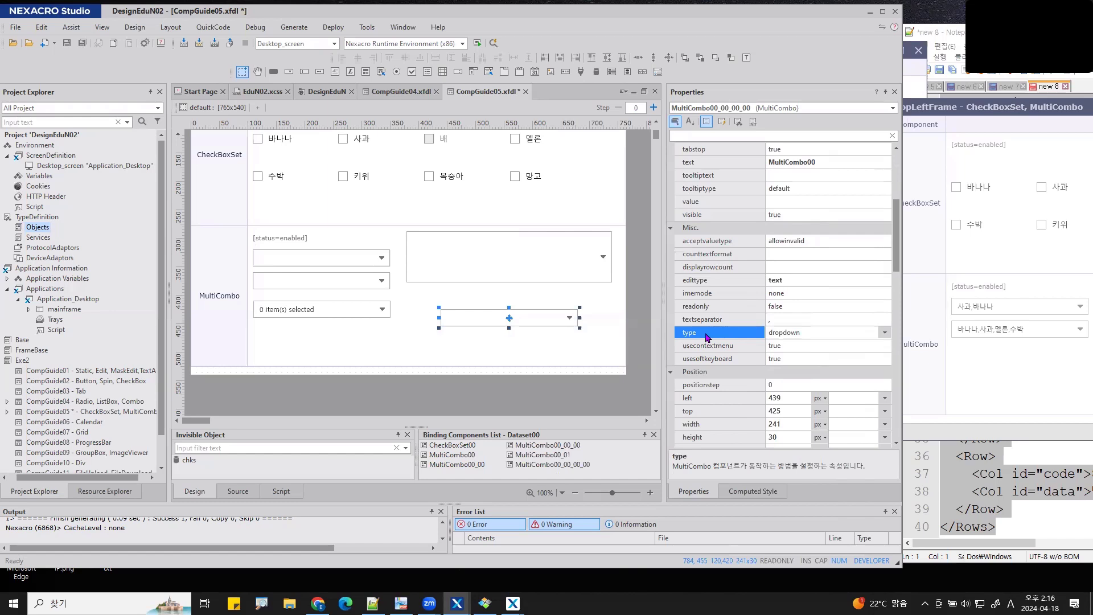
click(885, 332)
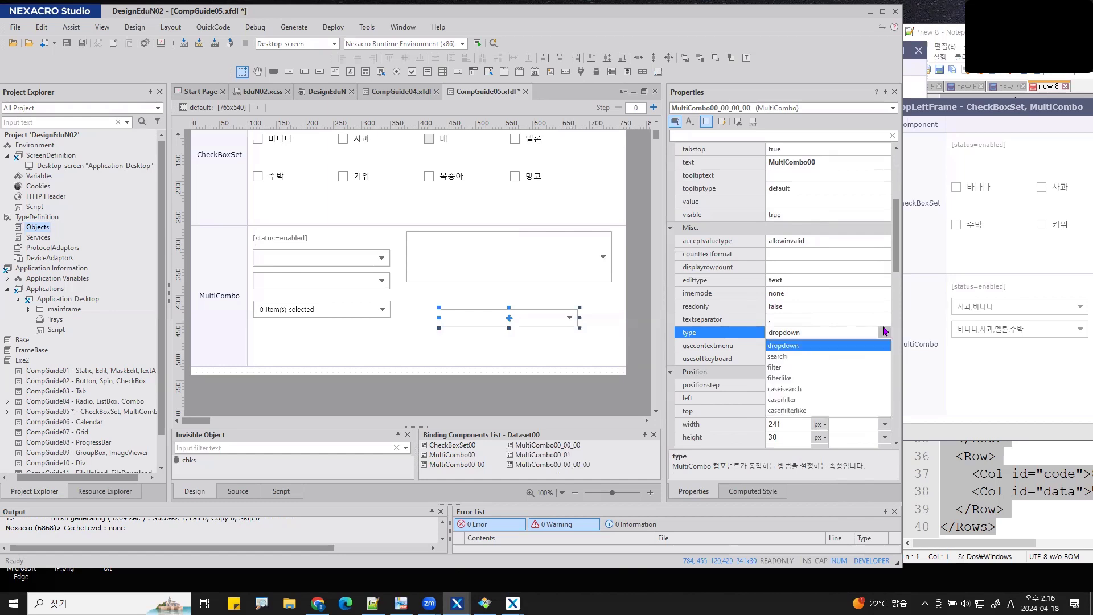
click(781, 367)
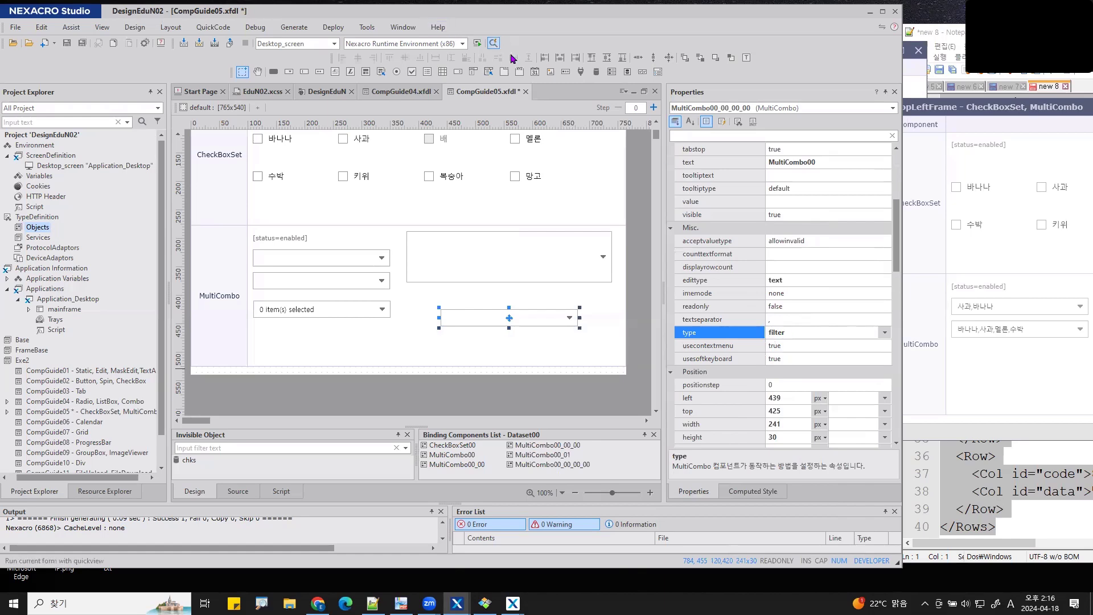
Run the QuickView preview and filter the new MultiCombo's item list by 바.
click(493, 42)
click(610, 390)
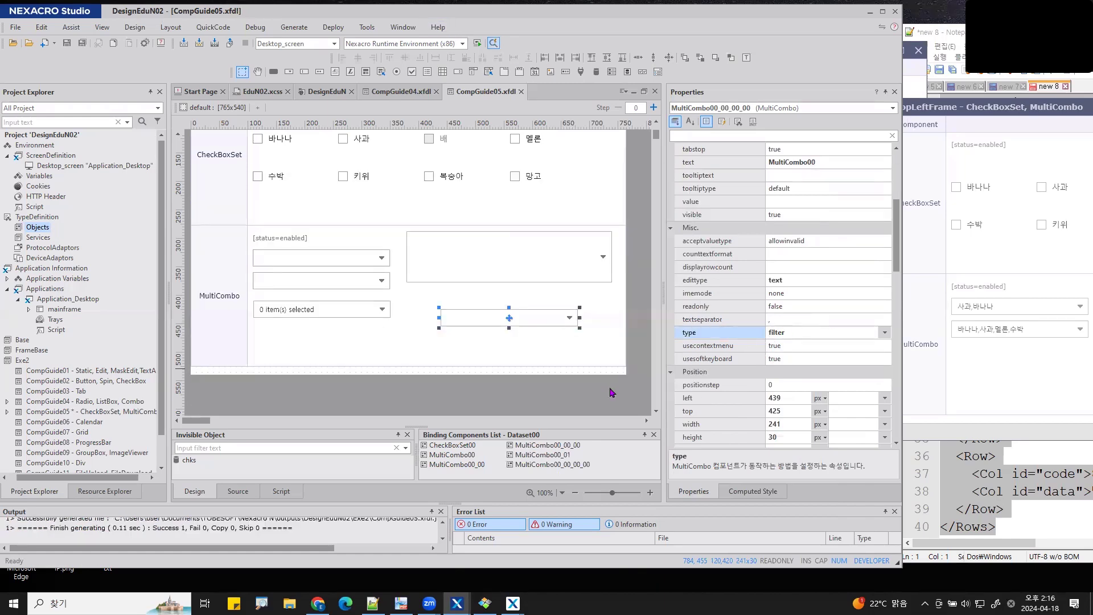
click(532, 376)
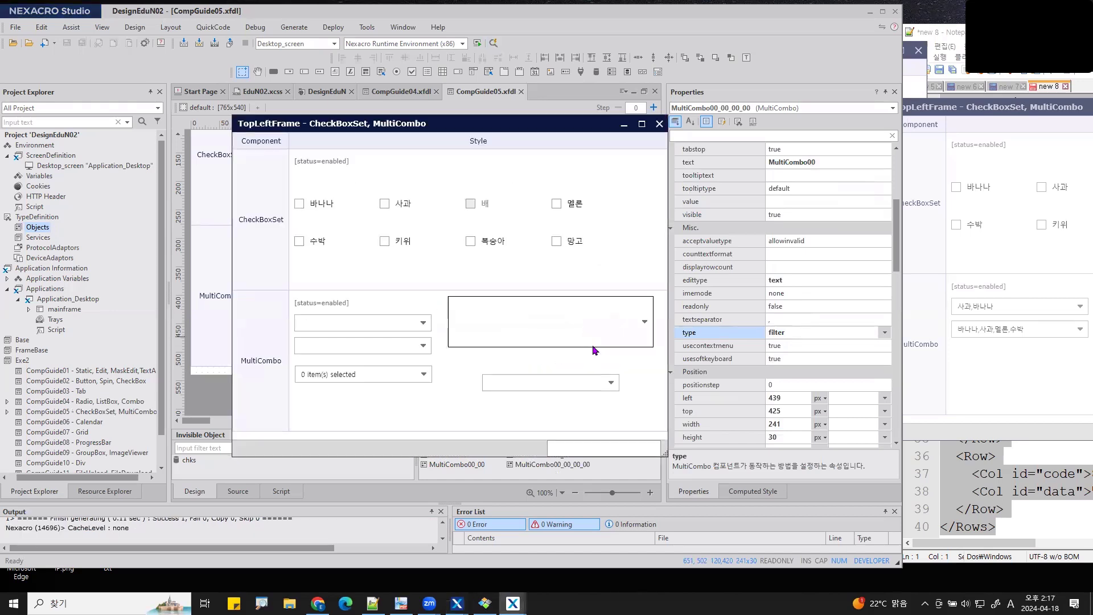
click(611, 385)
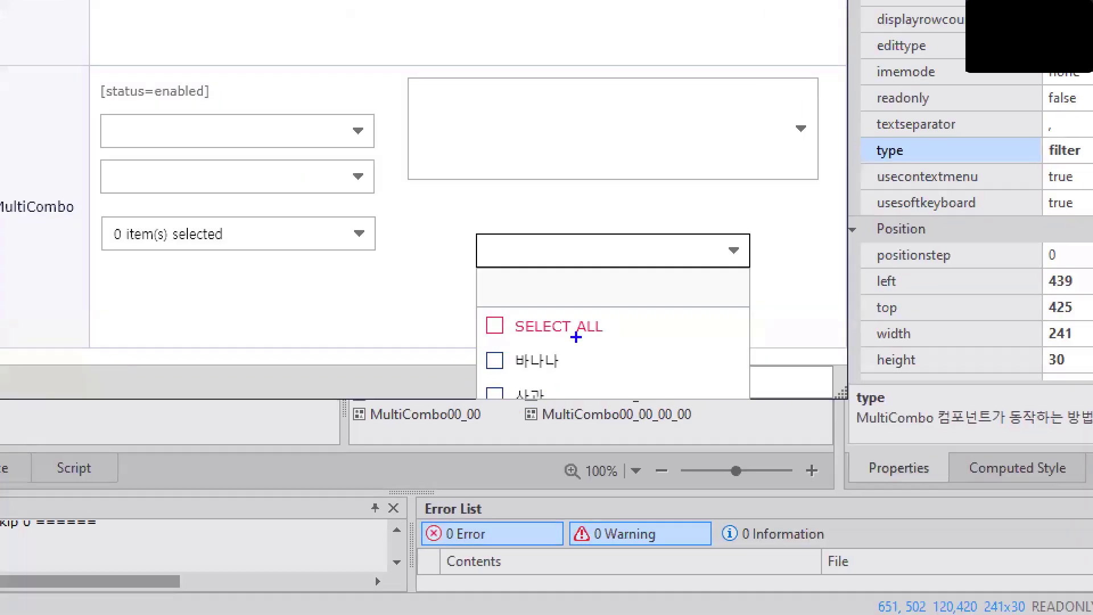
mouse_move(575, 316)
mouse_down()
mouse_move(496, 273)
mouse_move(559, 312)
mouse_up()
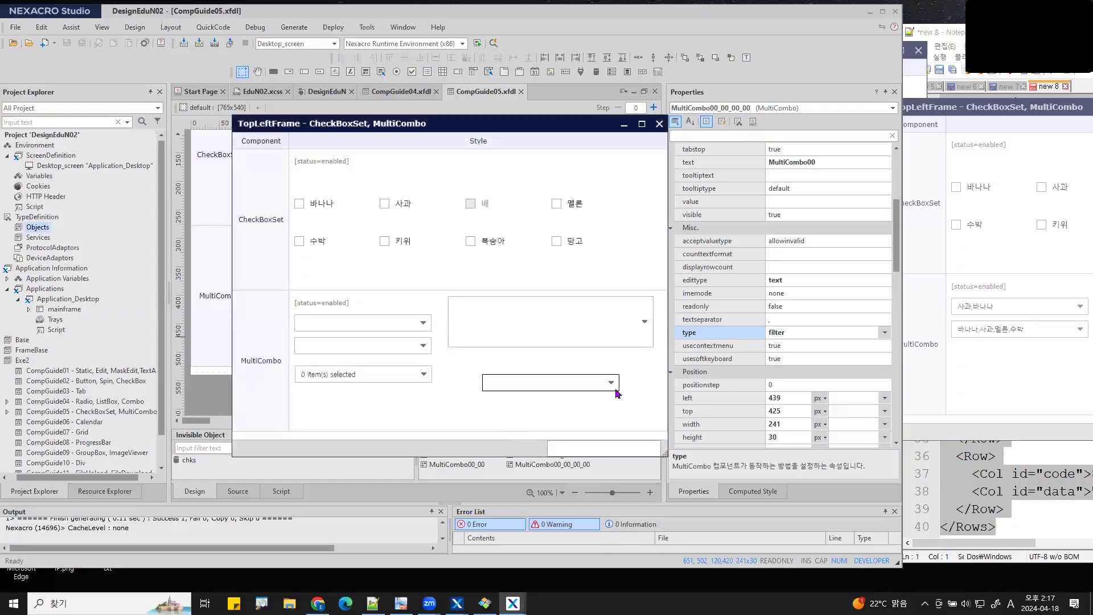
key(Hangul)
text(바)
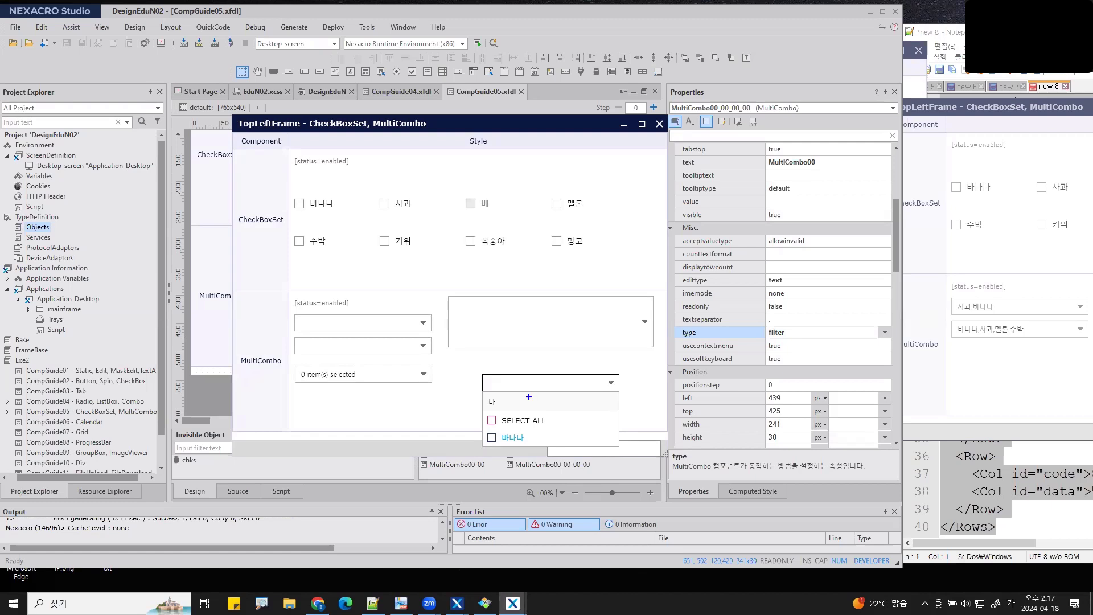
mouse_move(615, 391)
mouse_down()
mouse_move(501, 389)
mouse_move(561, 418)
mouse_move(613, 383)
mouse_move(657, 391)
mouse_up()
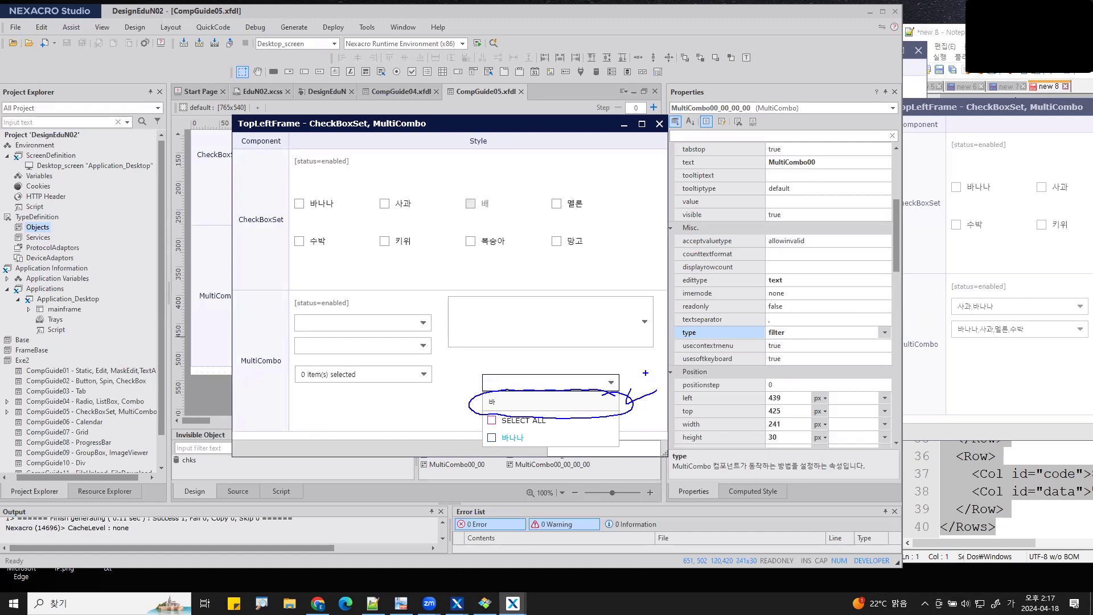
key(Escape)
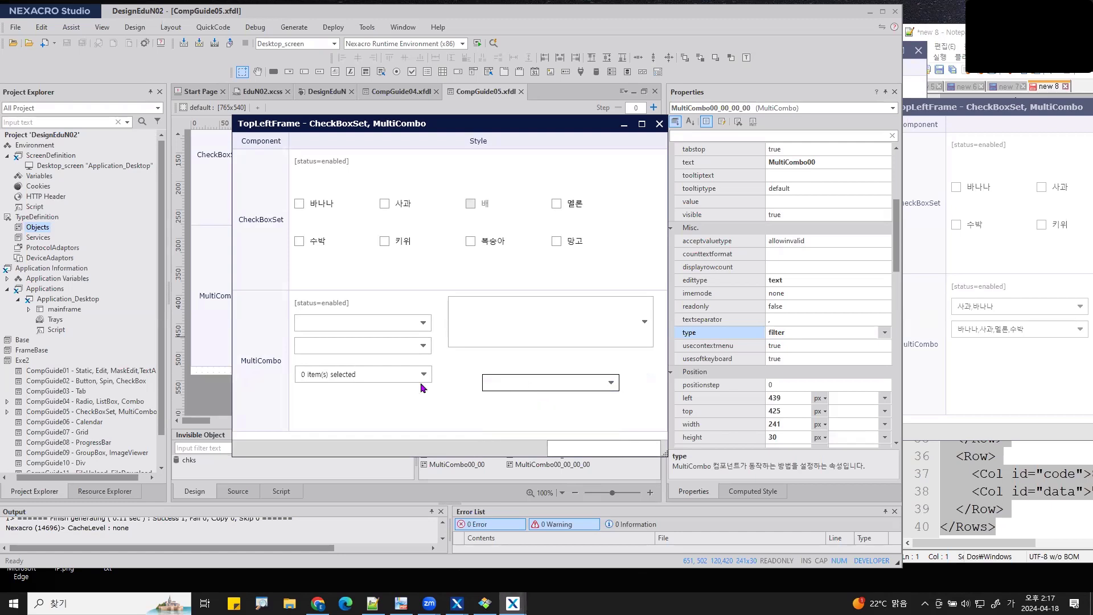
Expand the item lists of the count MultiCombo and the first MultiCombo in the preview, and collapse them again.
click(378, 374)
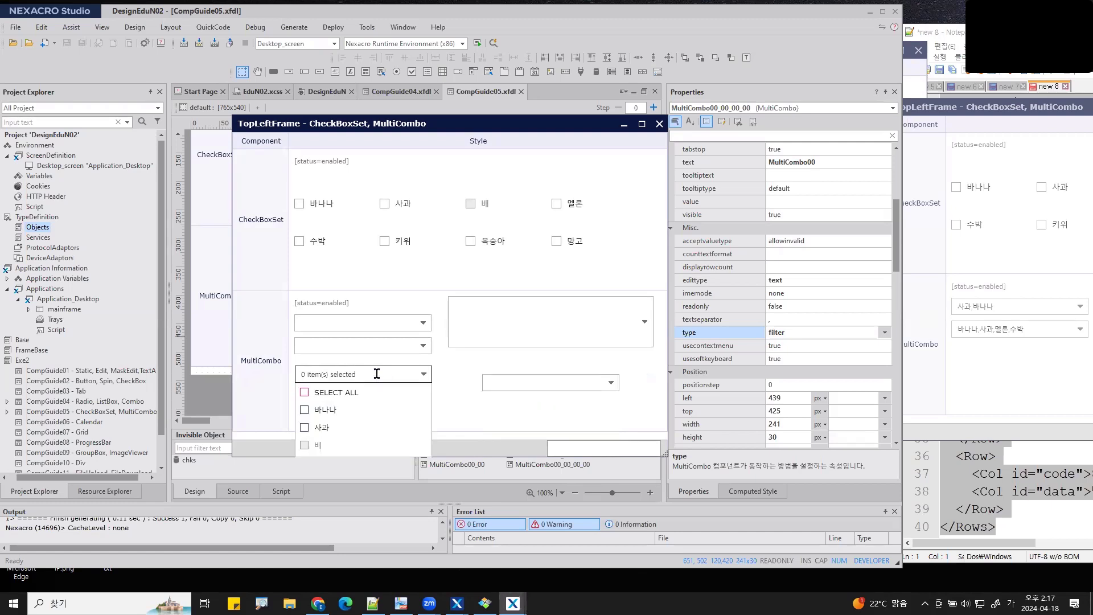
click(423, 322)
click(423, 322)
click(429, 301)
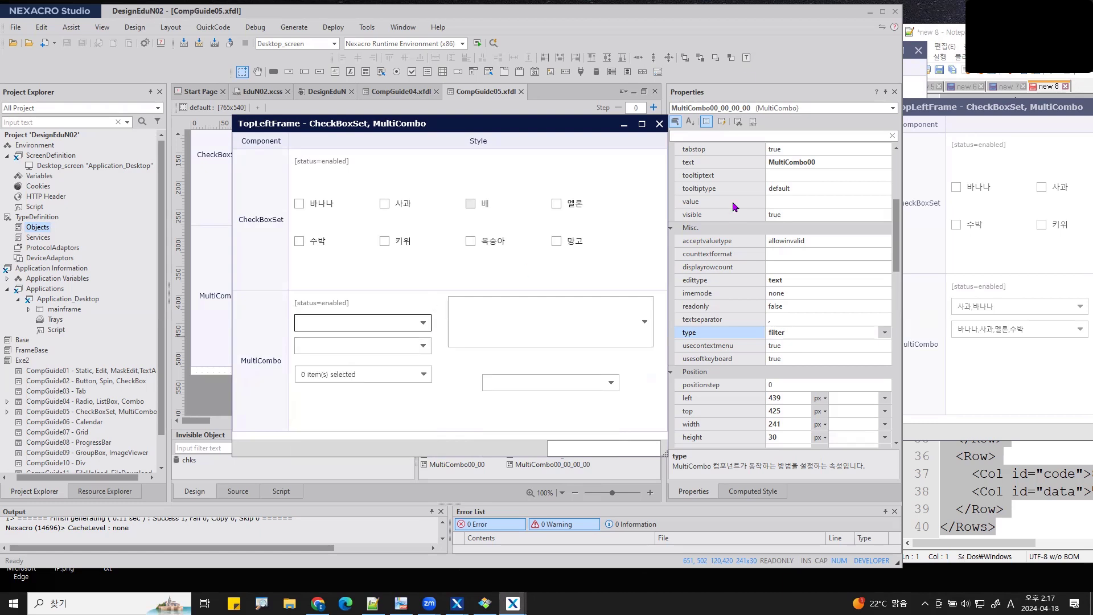
Pick 사과 and 바나나 from the first MultiCombo's item list in the running preview.
click(790, 72)
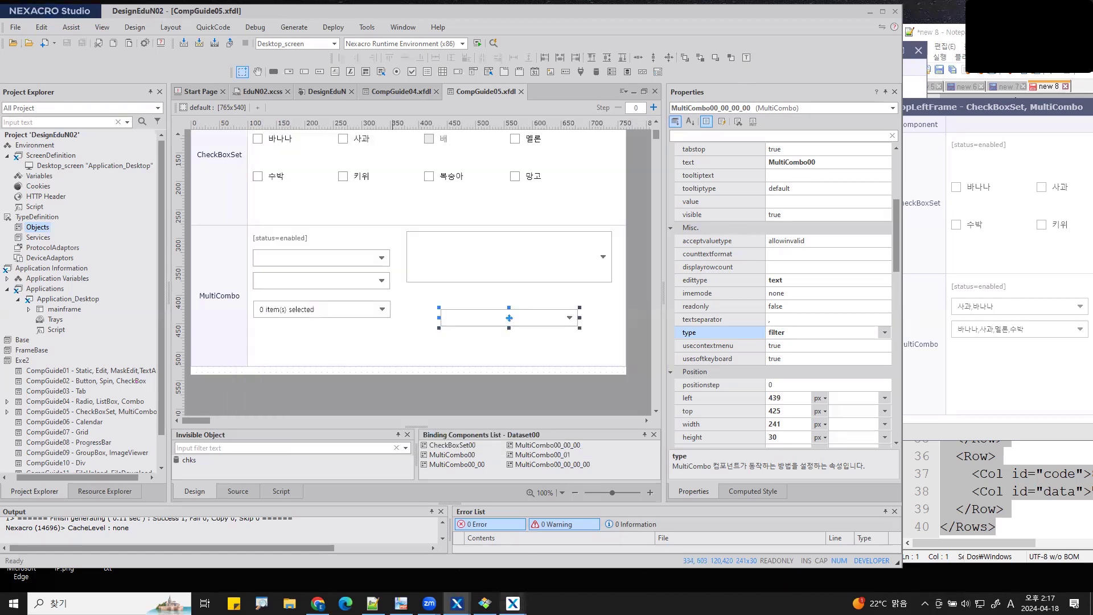
mouse_move(512, 603)
click(825, 578)
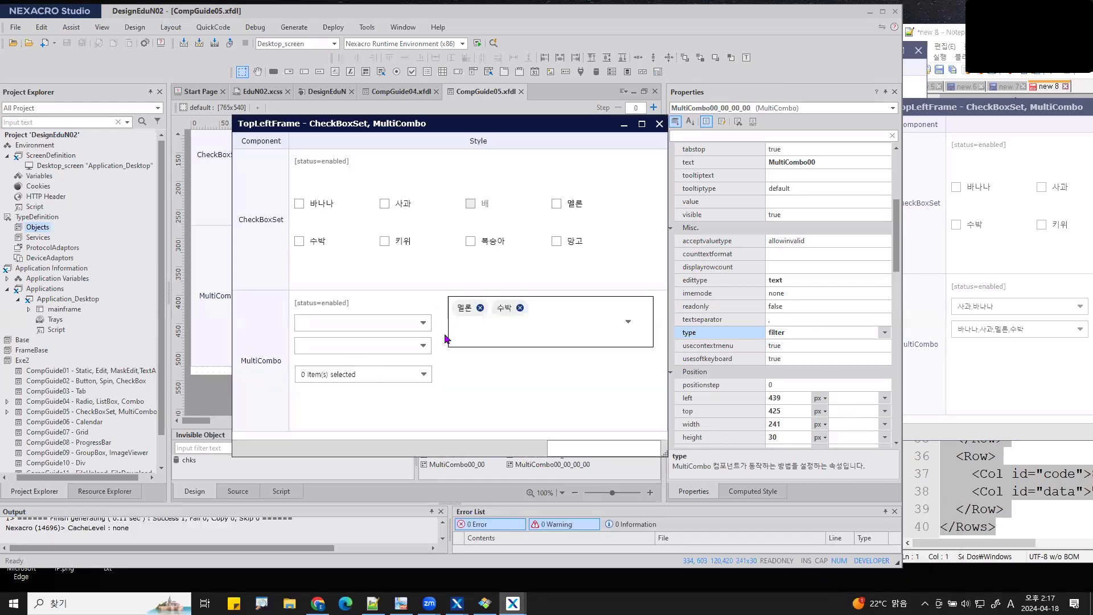
click(425, 322)
click(305, 359)
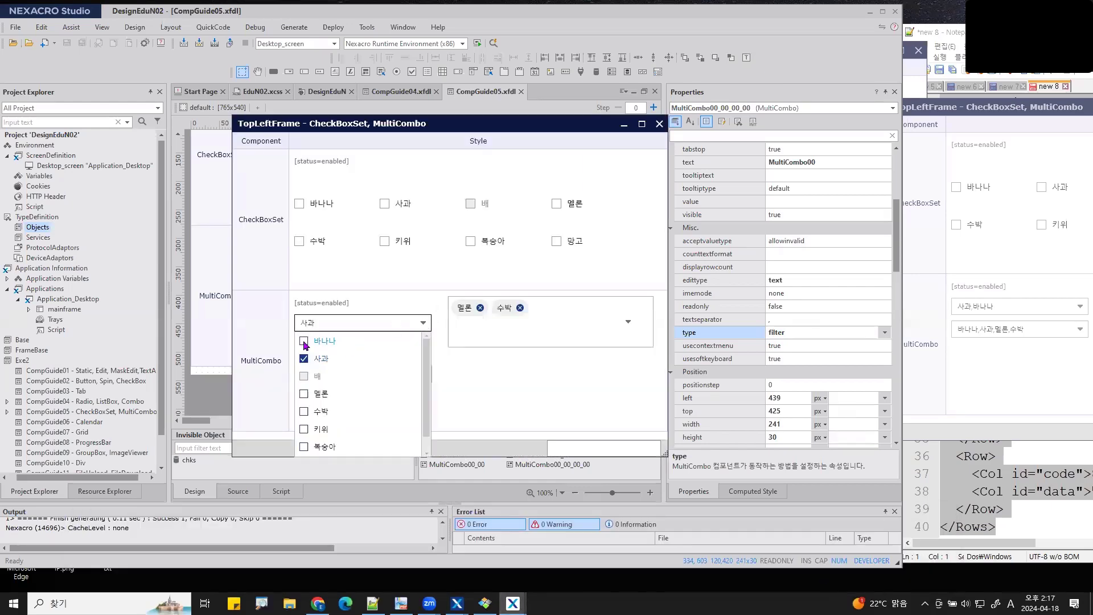
click(304, 340)
click(505, 398)
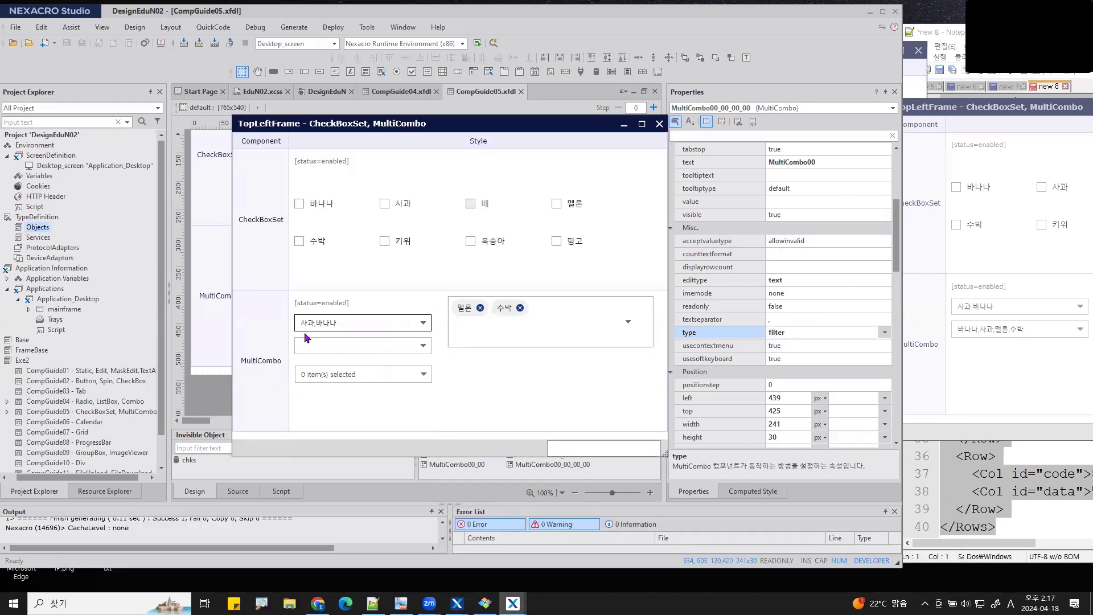
Duplicate the first MultiCombo on the form and place the copy below the count MultiCombo, at about left 110, top 460.
click(781, 94)
click(352, 257)
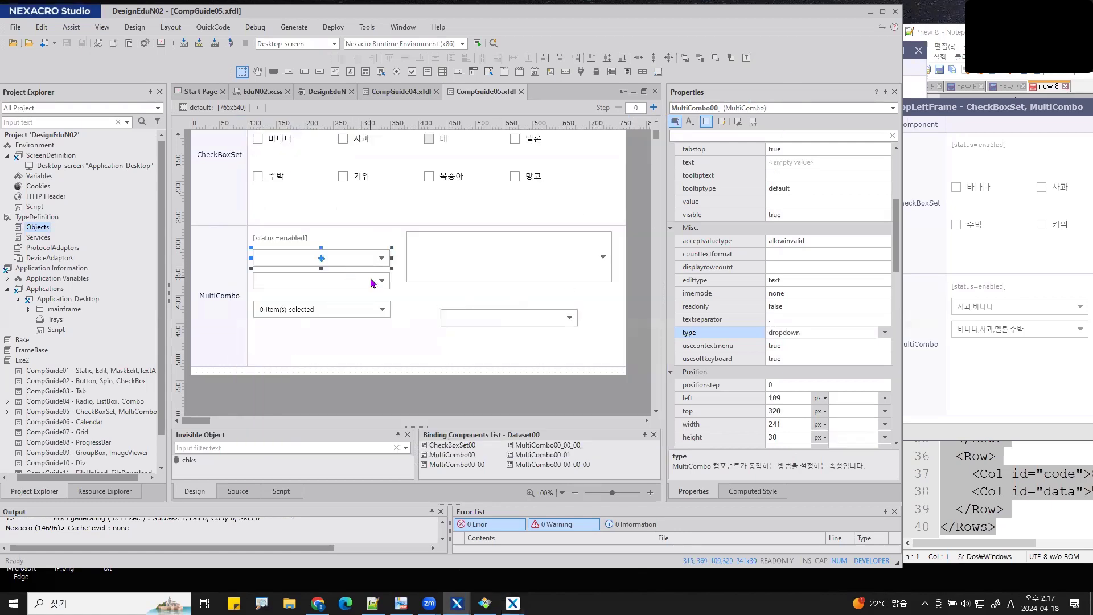
key(ctrl+c)
key(ctrl+v)
drag(337, 259, 342, 341)
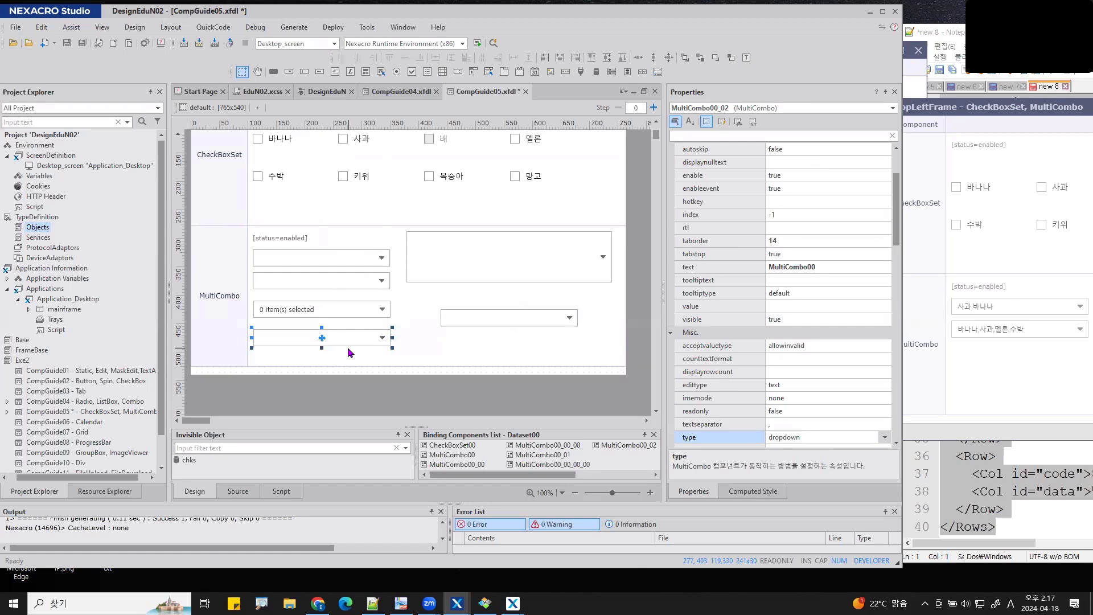
Set the textseparator of the new MultiCombo copy to a slash with a space on each side.
click(706, 424)
scroll(740, 433, down, 4)
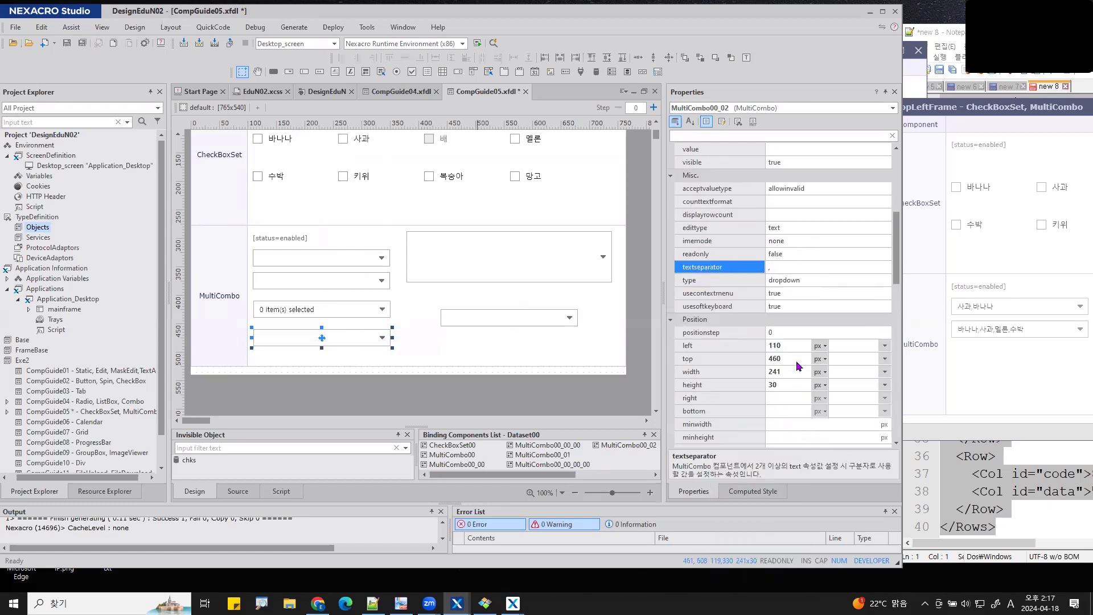
click(782, 264)
key(BackSpace)
Save CompGuide05, run the QuickView preview, and pick 사과 and 바나나 in the new MultiCombo.
click(493, 44)
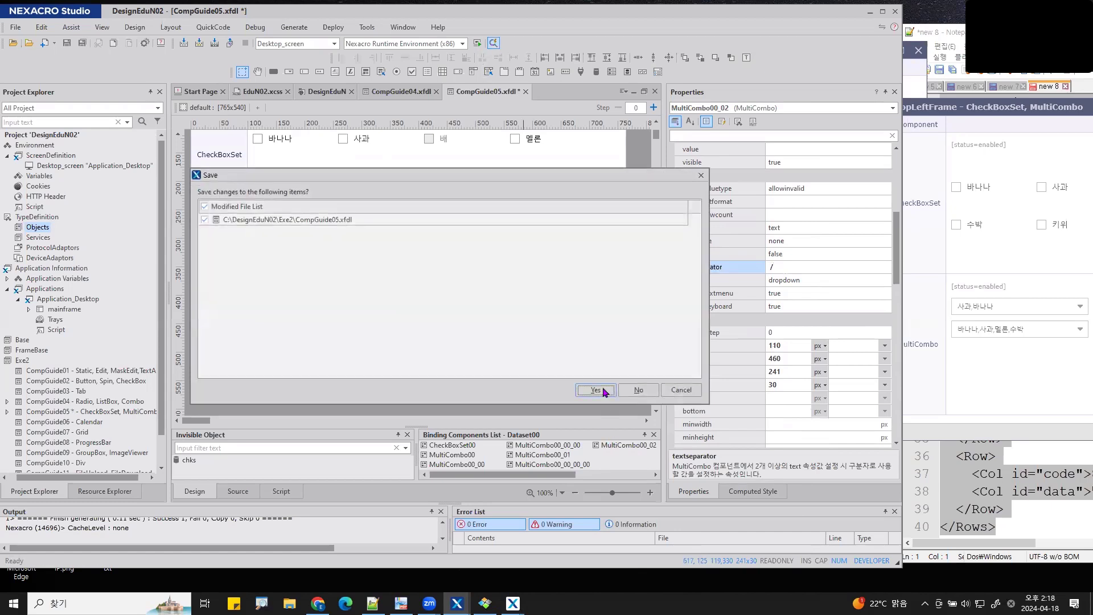
click(602, 388)
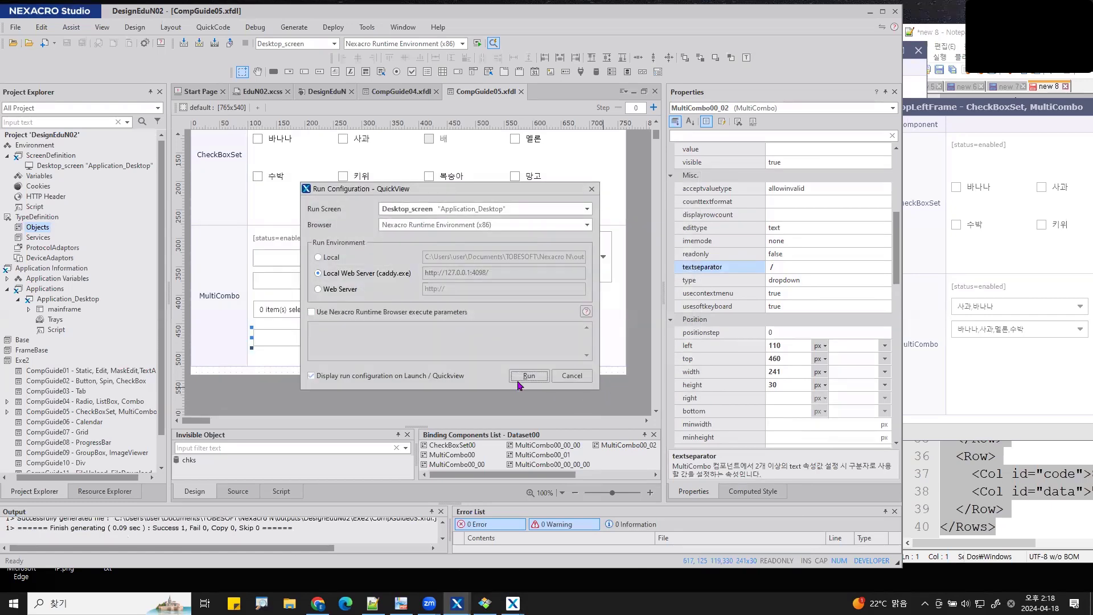
click(535, 382)
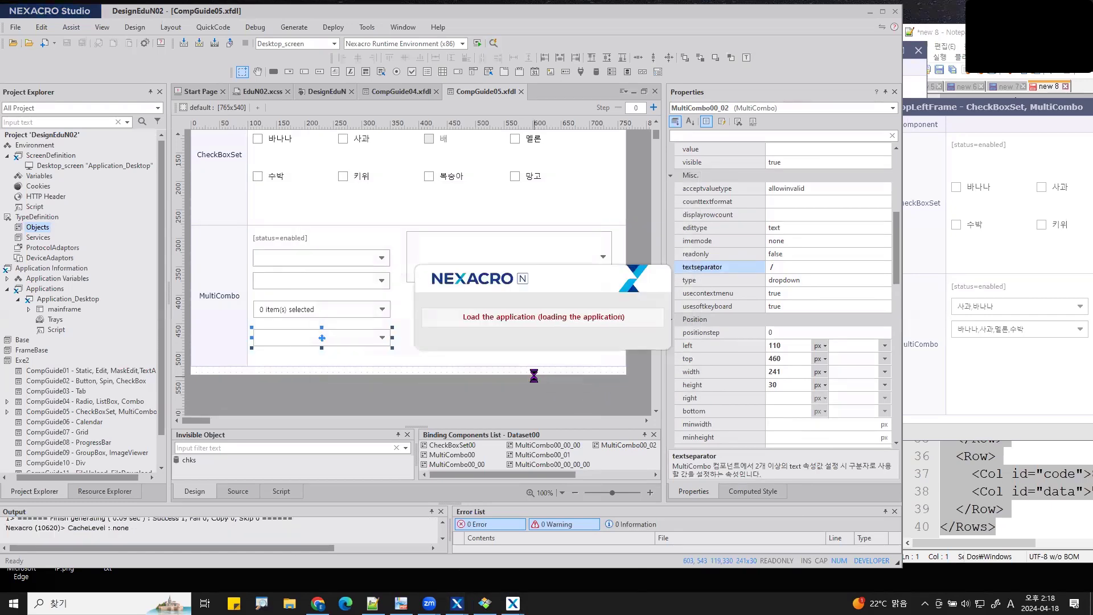
click(424, 403)
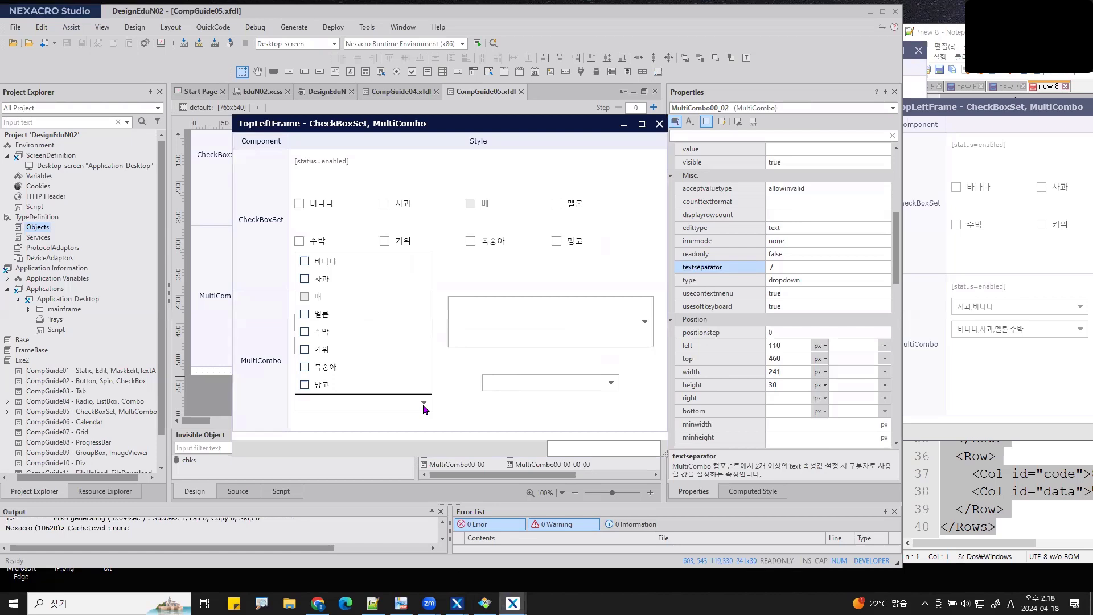
click(322, 279)
click(325, 261)
click(465, 433)
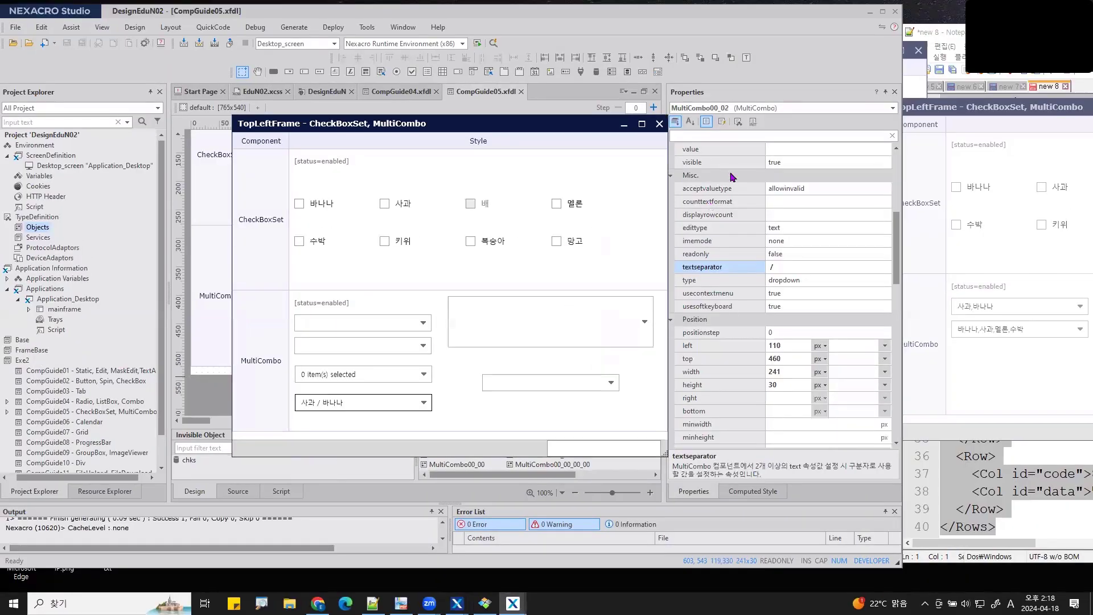
Review the new MultiCombo's edittype and type properties, and examine the MultiCombo control map and edit types in the Nexacro N Reference Guide.
click(800, 85)
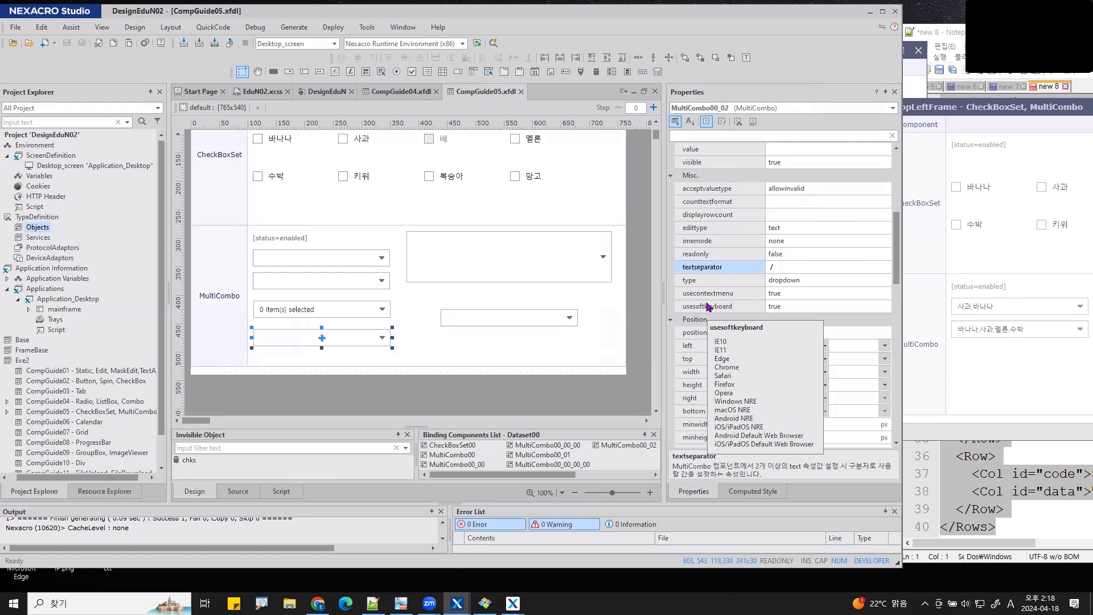
click(704, 229)
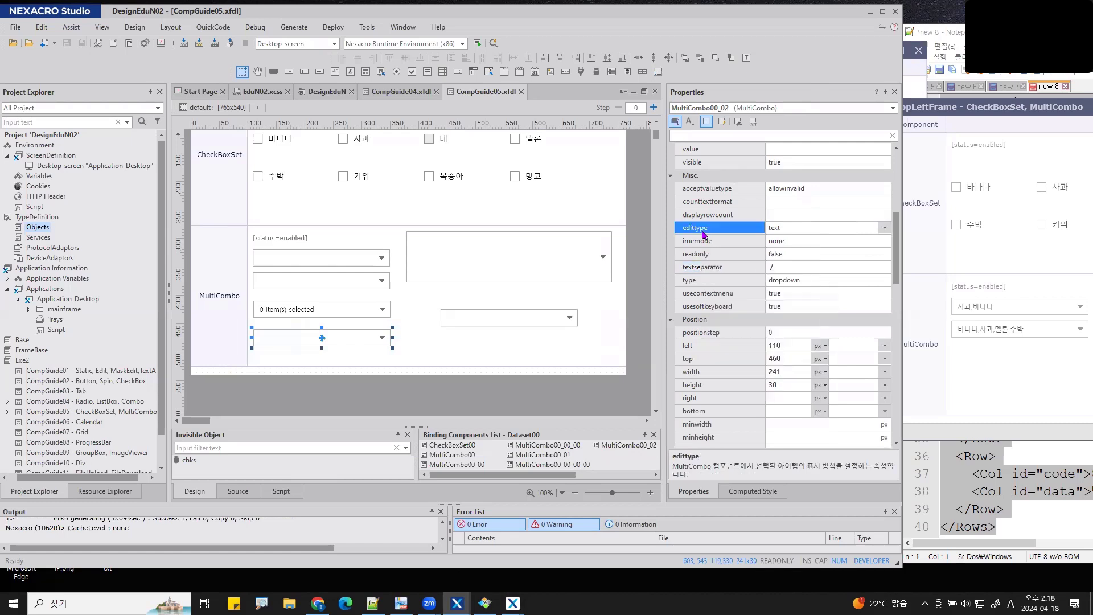
click(709, 285)
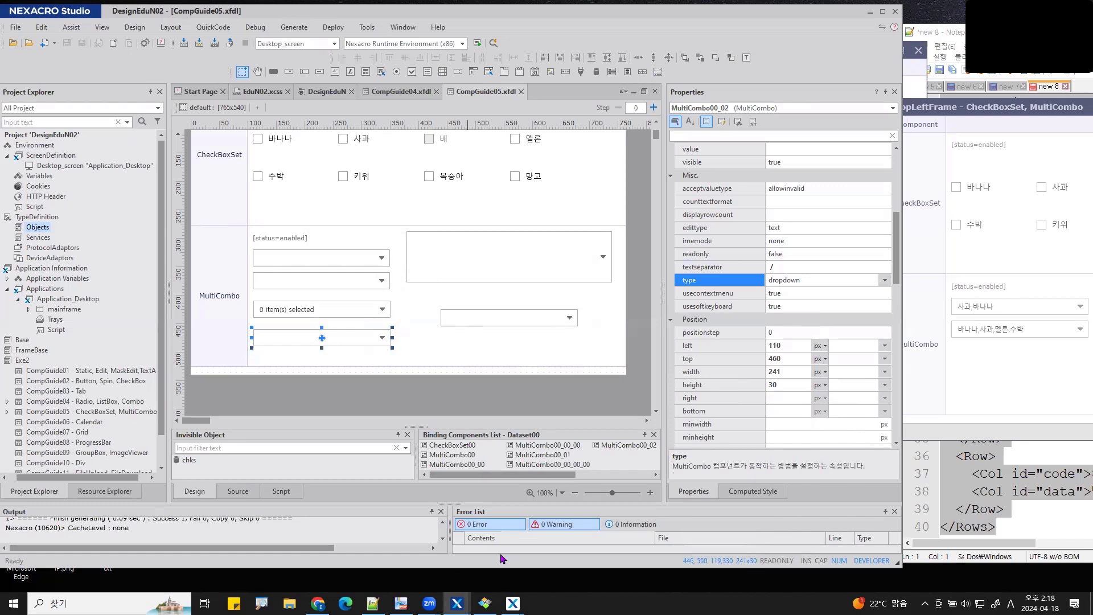
mouse_move(484, 603)
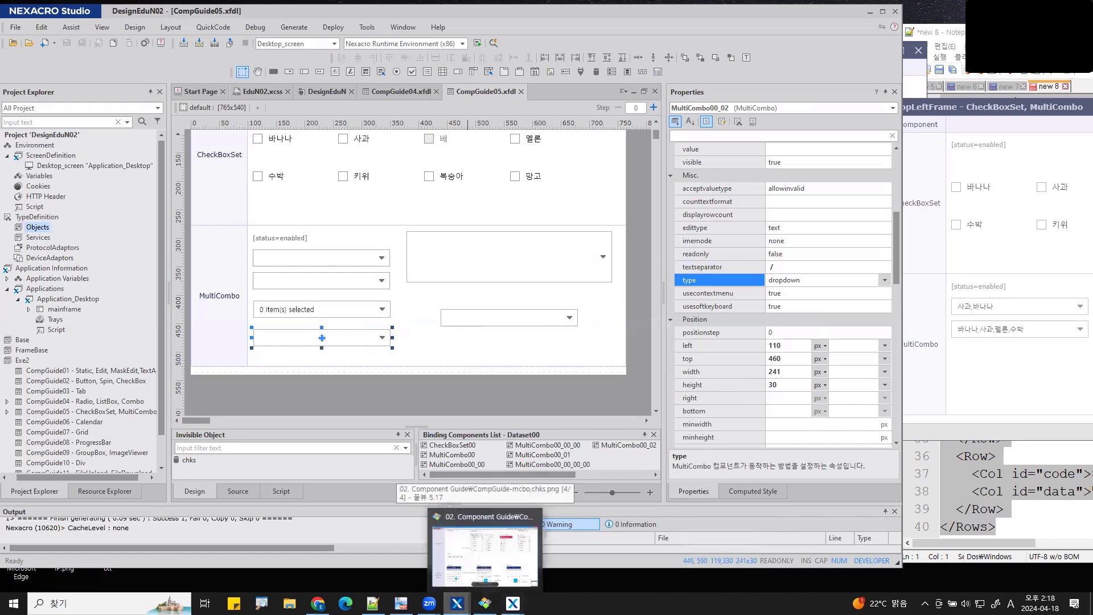
click(603, 575)
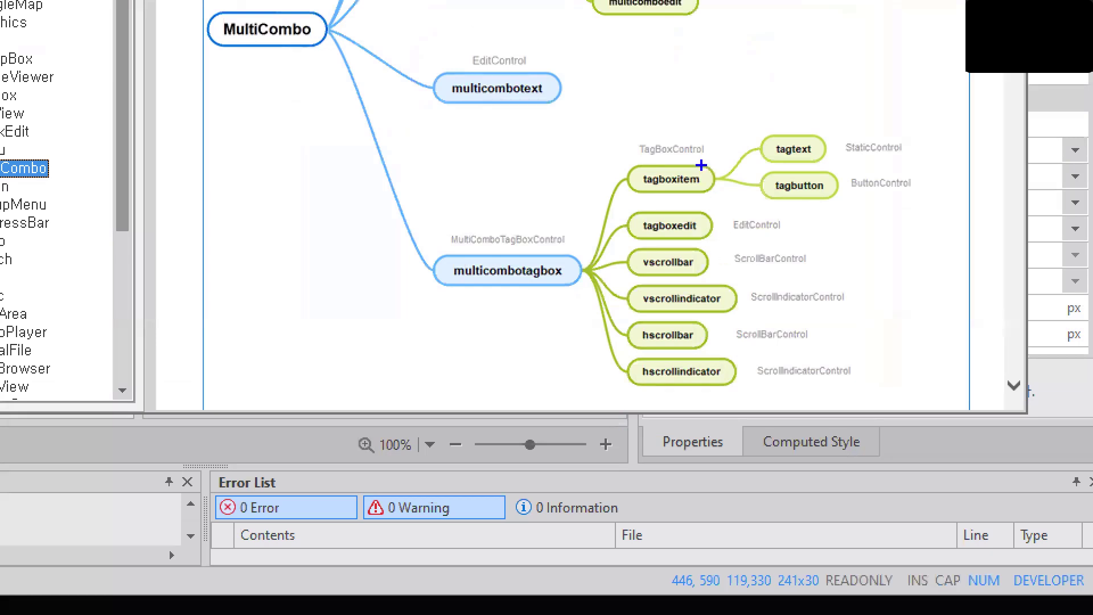
mouse_move(698, 162)
mouse_down()
mouse_move(589, 287)
mouse_move(697, 377)
mouse_move(700, 161)
mouse_up()
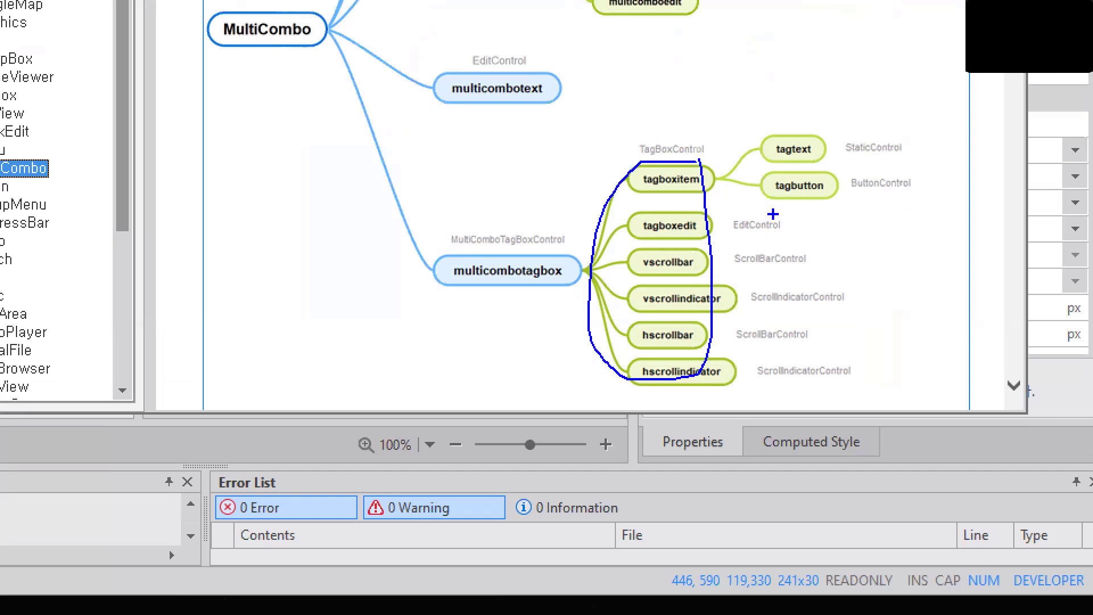
drag(768, 202, 833, 203)
mouse_move(831, 36)
mouse_down()
mouse_move(739, 99)
mouse_move(837, 39)
mouse_move(828, 62)
mouse_move(820, 56)
mouse_move(920, 97)
mouse_move(835, 169)
mouse_move(845, 196)
mouse_up()
key(Escape)
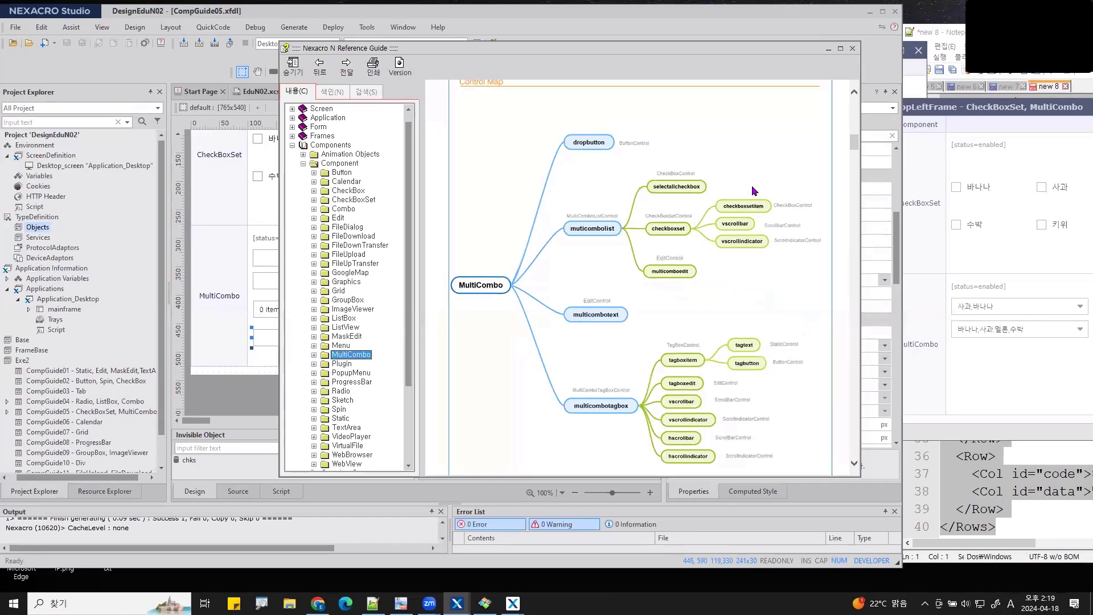
scroll(751, 188, up, 10)
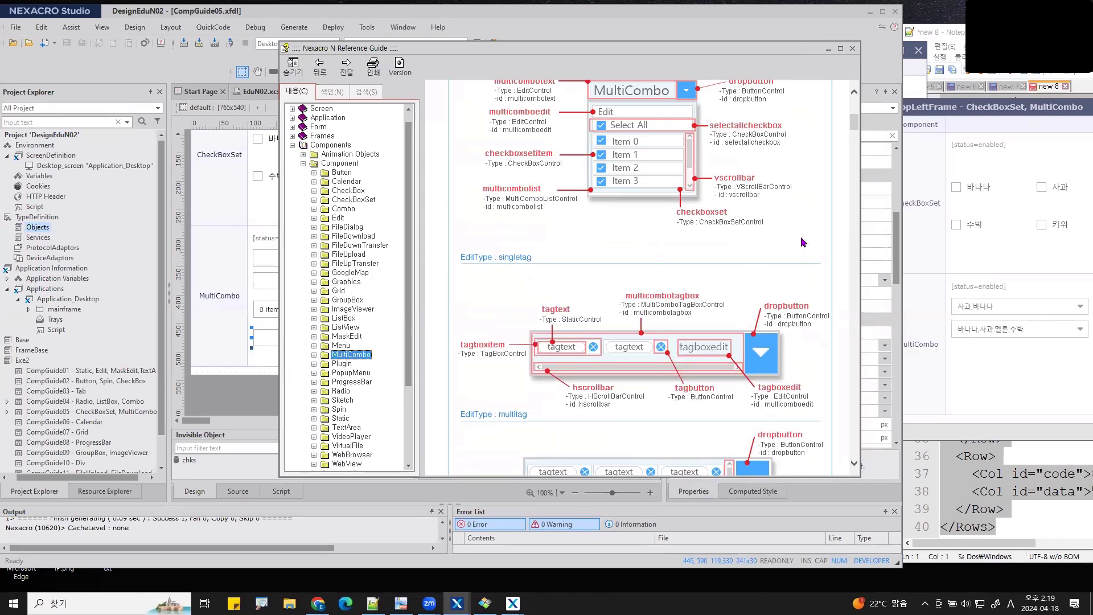
click(828, 50)
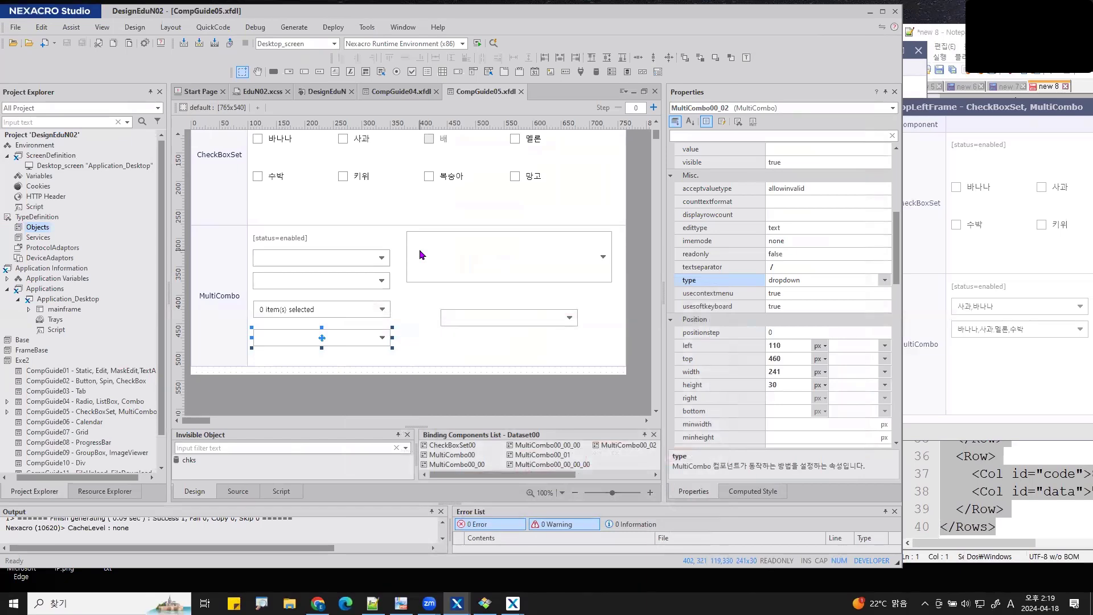
Open the CompGuide03 - Tab form and close the running preview windows.
click(422, 391)
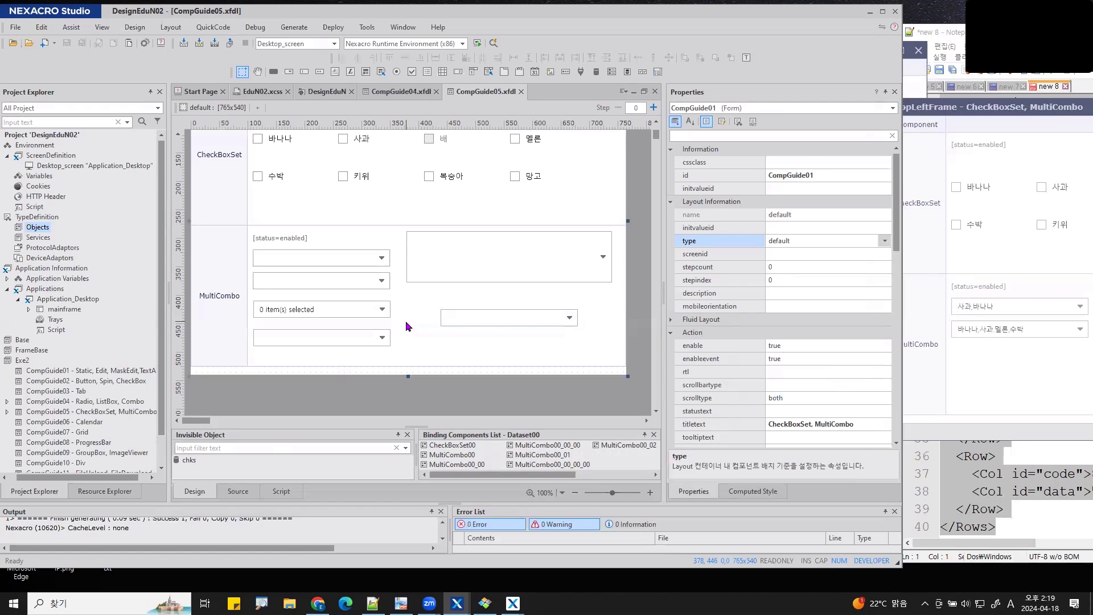
click(60, 391)
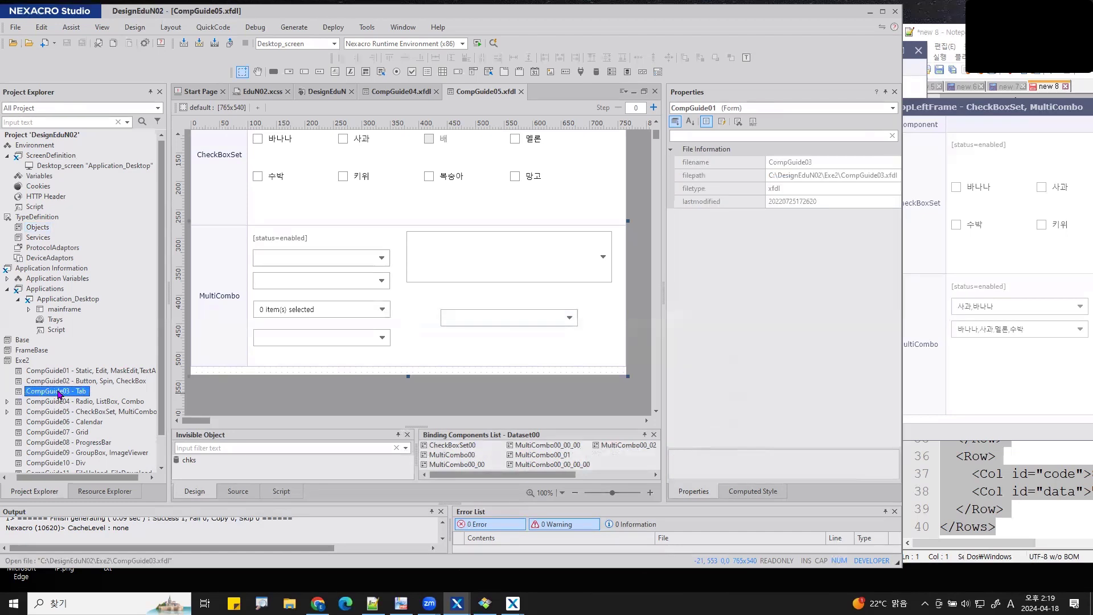
double_click(59, 393)
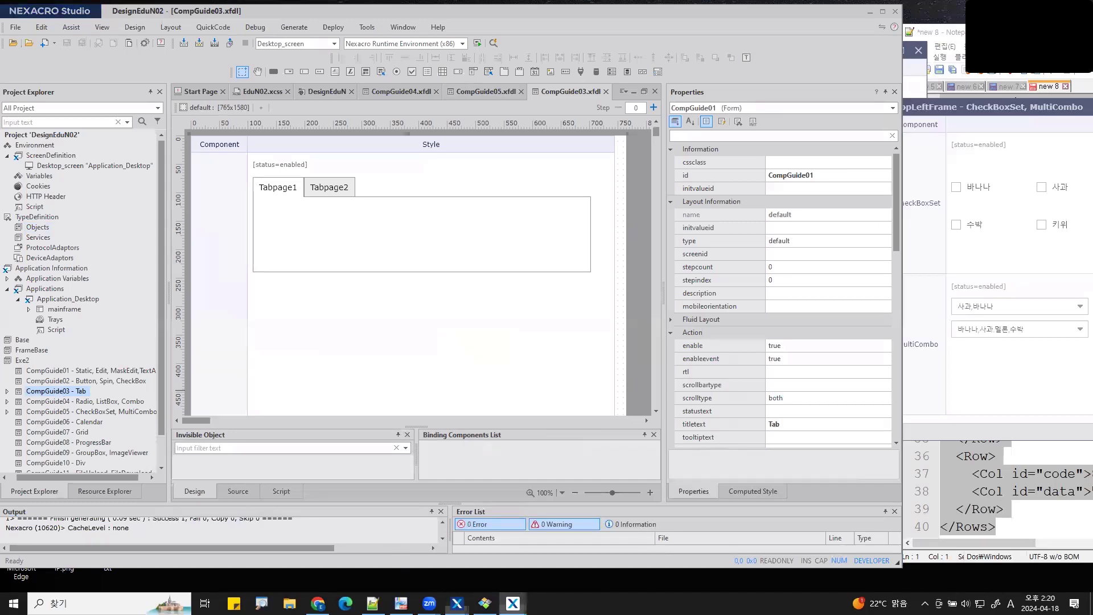
right_click(512, 604)
click(484, 579)
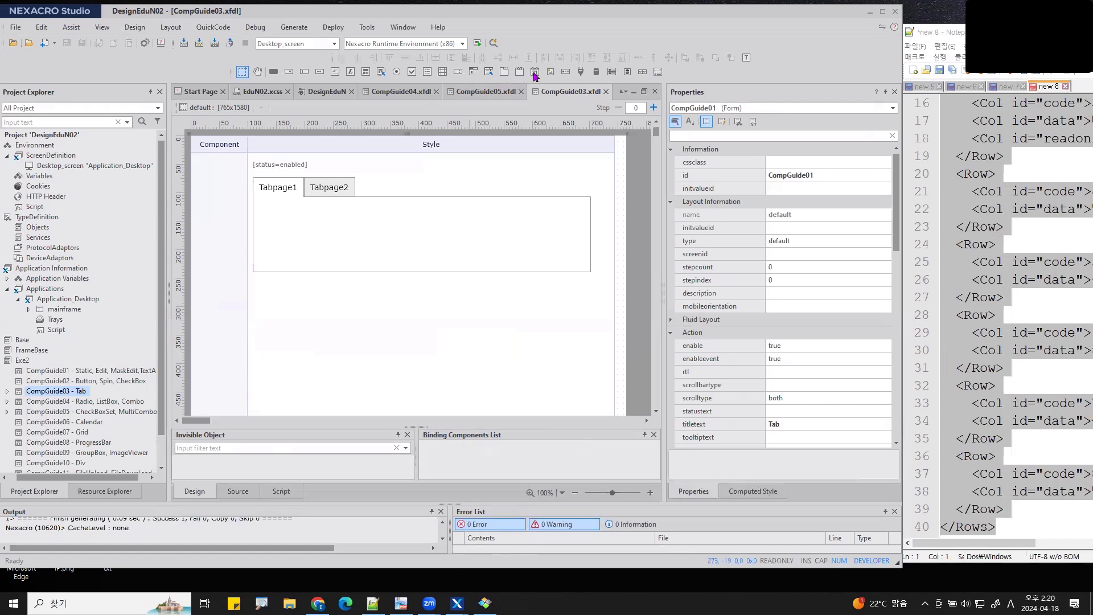
Replace the existing Tab component with a newly drawn one about 299 px wide, at about left 120, top 76, below the status label.
click(329, 189)
key(Delete)
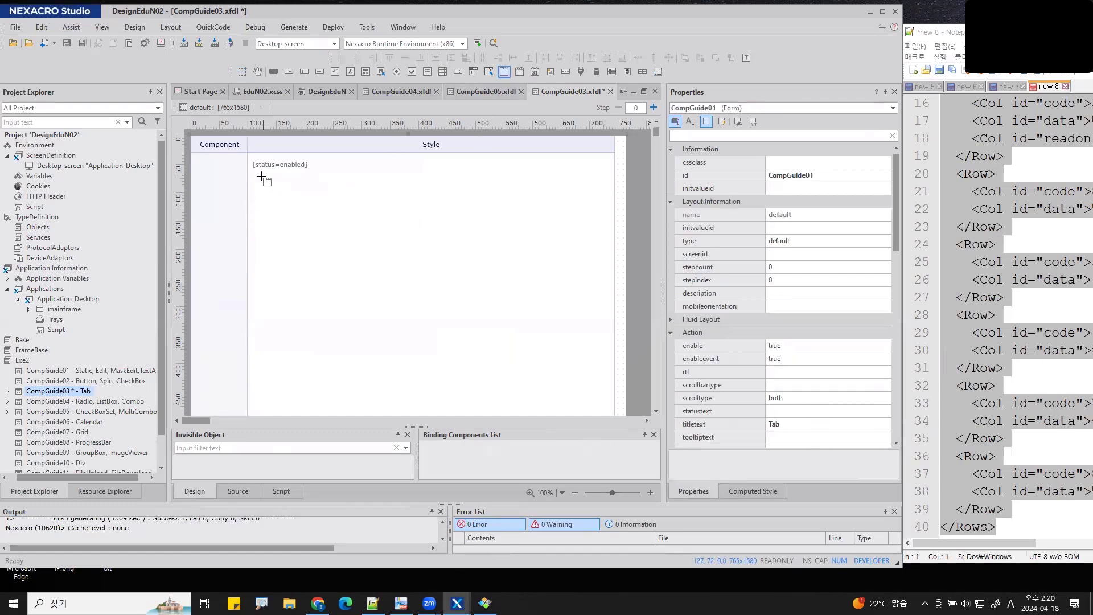
drag(260, 180, 430, 231)
drag(292, 226, 319, 239)
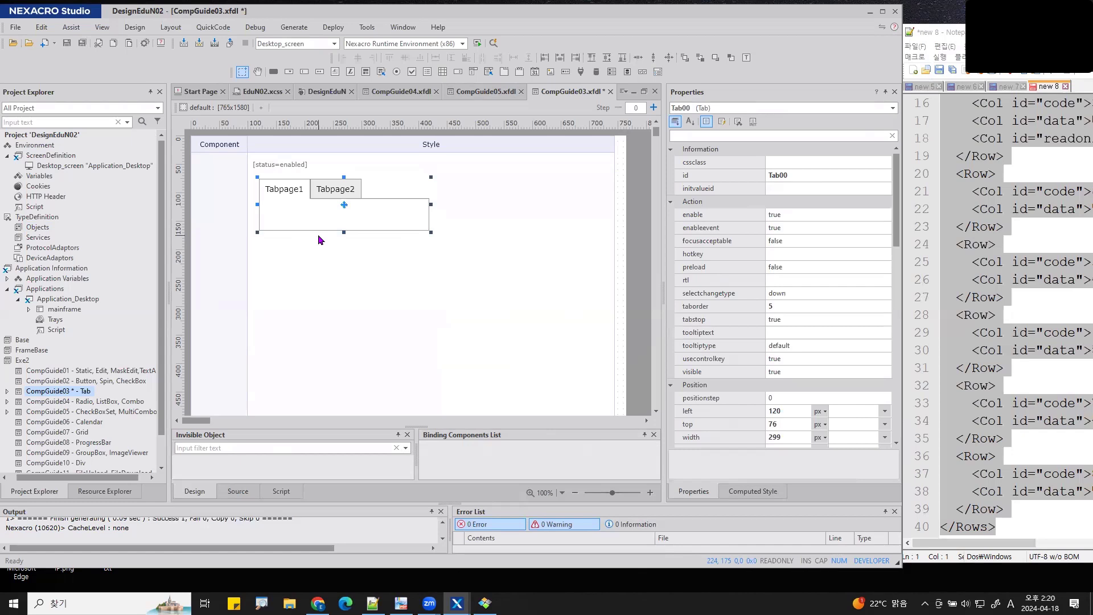
mouse_move(437, 263)
mouse_down()
mouse_move(227, 209)
mouse_move(447, 192)
mouse_move(410, 288)
mouse_up()
drag(590, 77, 593, 134)
drag(608, 121, 775, 123)
mouse_move(688, 72)
mouse_down()
mouse_move(724, 71)
mouse_move(715, 94)
mouse_up()
mouse_move(719, 74)
mouse_down()
mouse_move(739, 90)
mouse_move(758, 78)
mouse_up()
drag(750, 85, 764, 88)
mouse_move(807, 68)
mouse_down()
mouse_move(820, 98)
mouse_move(815, 85)
mouse_up()
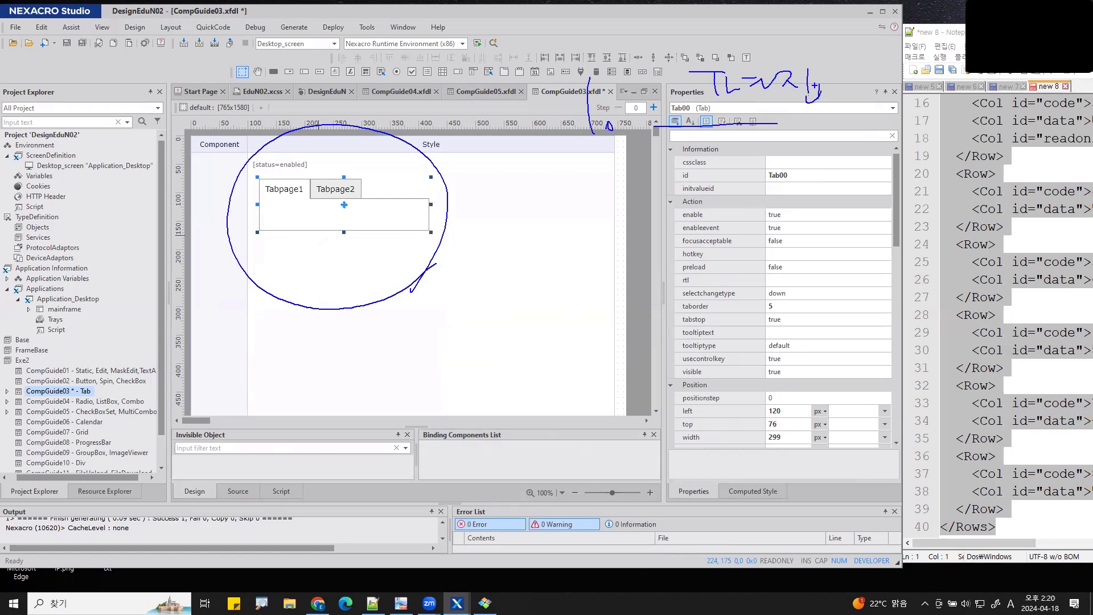
mouse_move(597, 183)
mouse_down()
mouse_move(598, 218)
mouse_move(635, 215)
mouse_up()
drag(647, 208, 646, 217)
mouse_move(733, 177)
mouse_down()
mouse_move(729, 206)
mouse_move(756, 207)
mouse_up()
mouse_move(755, 173)
mouse_down()
mouse_move(758, 207)
mouse_move(775, 186)
mouse_up()
mouse_move(773, 171)
mouse_down()
mouse_move(776, 209)
mouse_move(805, 183)
mouse_up()
mouse_move(790, 184)
mouse_down()
mouse_move(818, 209)
mouse_move(850, 190)
mouse_up()
mouse_move(846, 181)
mouse_down()
mouse_move(866, 194)
mouse_move(850, 208)
mouse_move(894, 223)
mouse_up()
drag(736, 227, 911, 230)
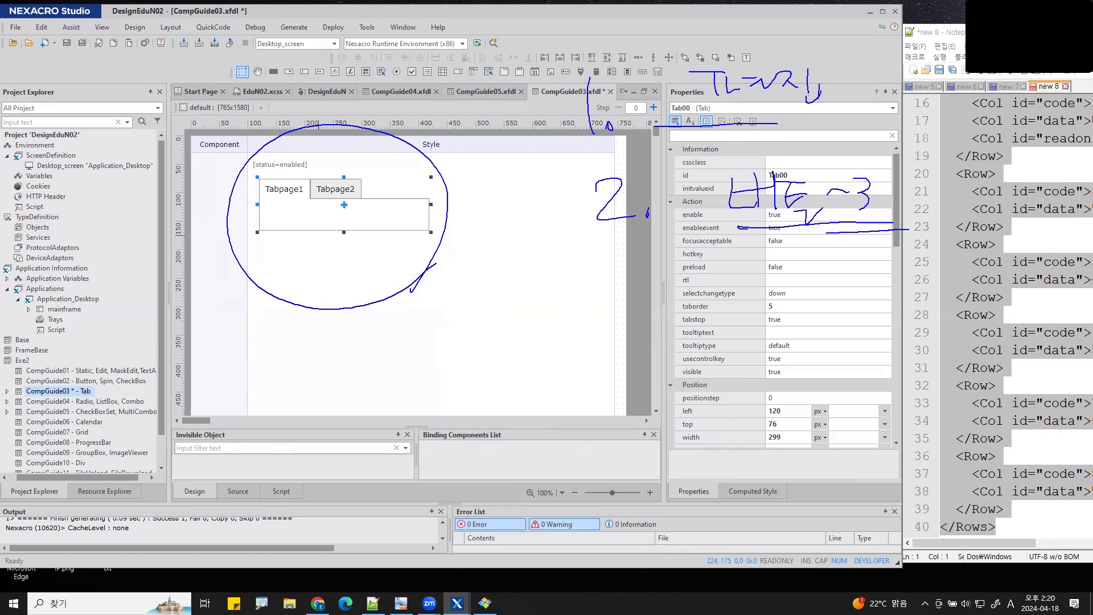
drag(827, 233, 729, 243)
drag(514, 141, 577, 258)
mouse_move(579, 54)
mouse_down()
mouse_move(527, 208)
mouse_move(550, 230)
mouse_up()
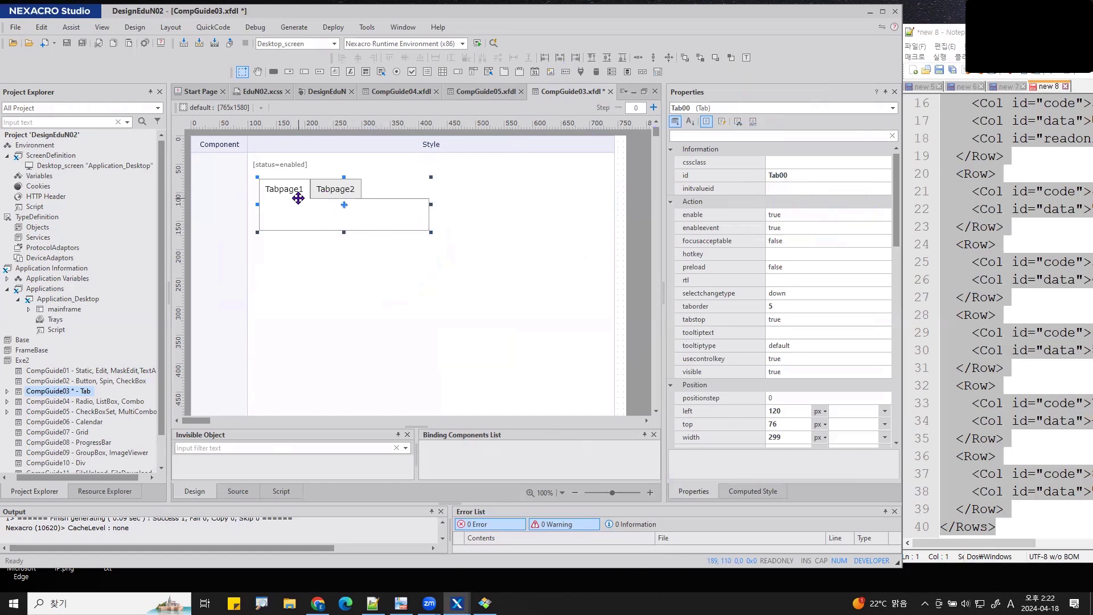
Draw a second Tab component of about 273 × 100 px beside the first, at about left 453, top 66.
click(504, 71)
drag(449, 173, 604, 230)
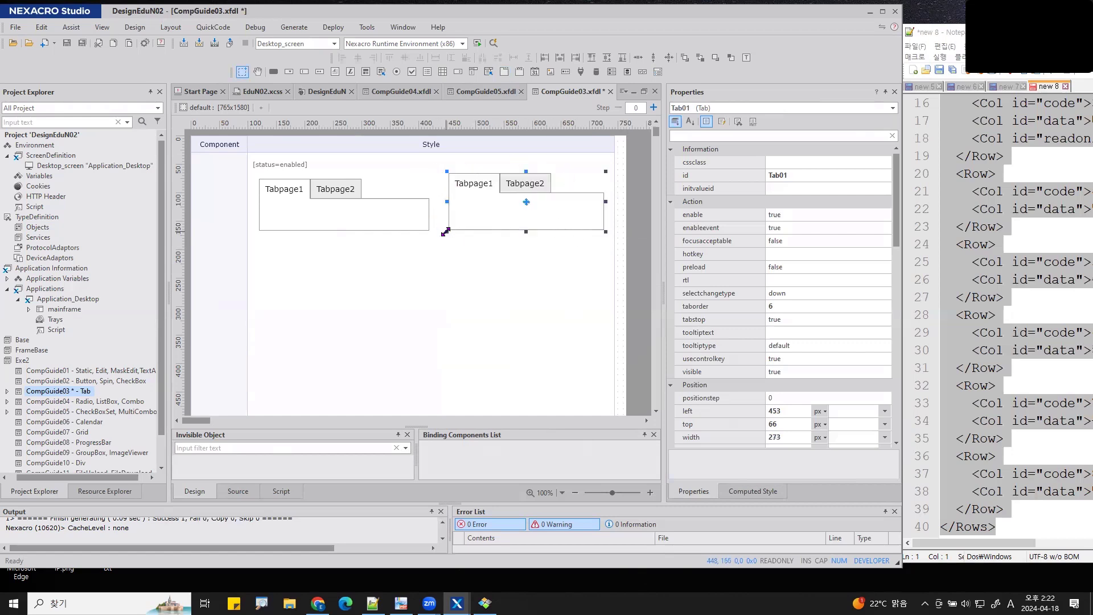
right_click(497, 194)
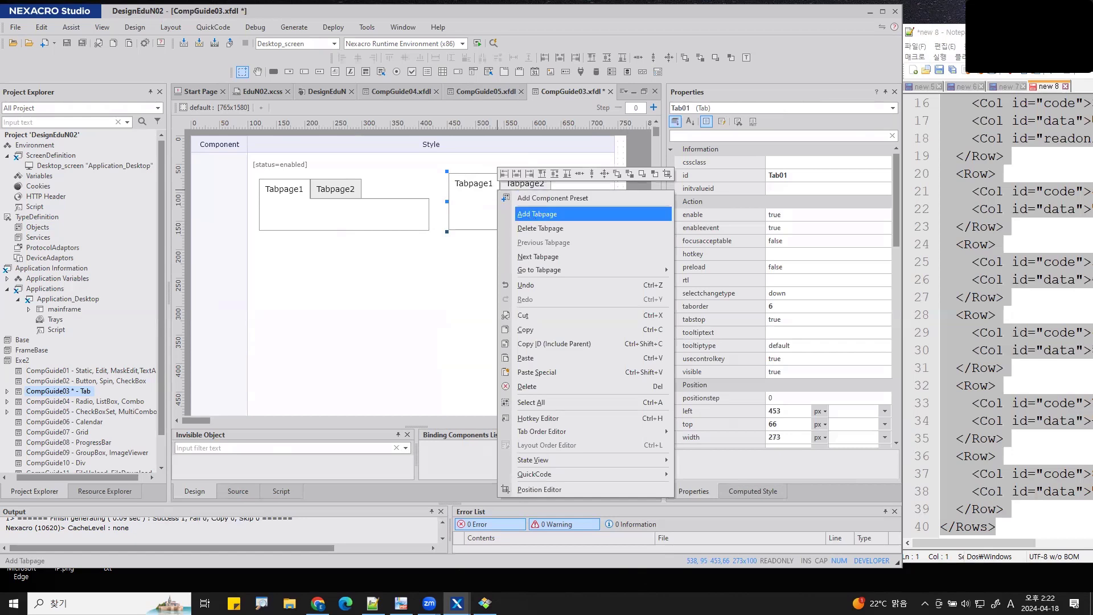
drag(718, 99, 845, 144)
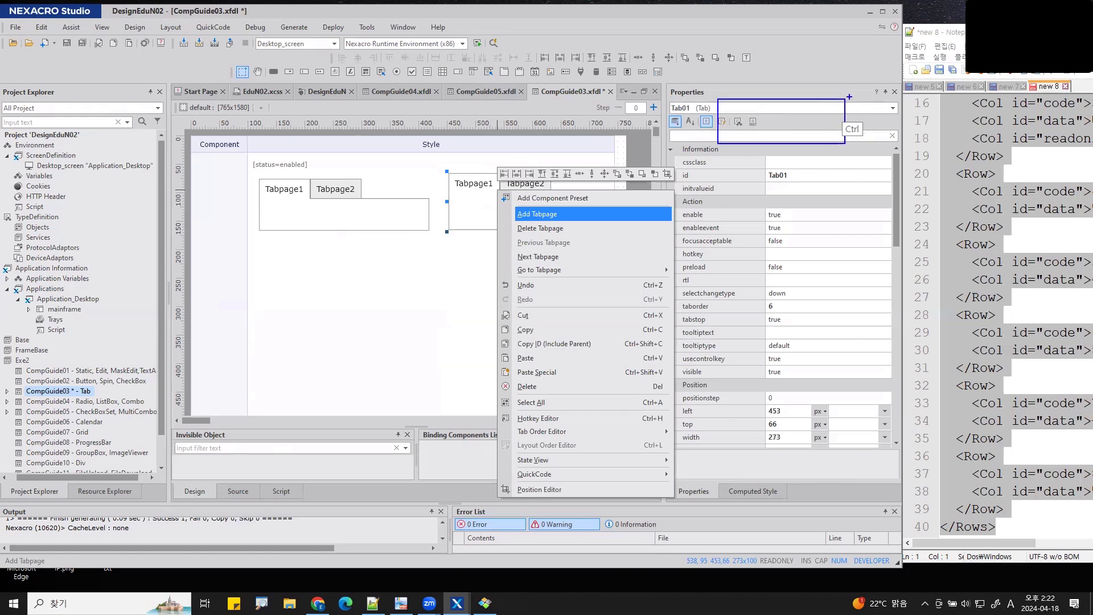
drag(850, 100, 992, 144)
mouse_move(767, 106)
mouse_down()
mouse_move(767, 139)
mouse_move(765, 123)
mouse_move(786, 135)
mouse_up()
mouse_move(814, 102)
mouse_down()
mouse_move(818, 138)
mouse_move(838, 114)
mouse_up()
mouse_move(837, 111)
mouse_down()
mouse_move(843, 136)
mouse_move(871, 134)
mouse_up()
mouse_move(717, 151)
mouse_down()
mouse_move(717, 418)
mouse_move(831, 158)
mouse_move(1046, 141)
mouse_move(1048, 397)
mouse_move(803, 425)
mouse_move(715, 422)
mouse_up()
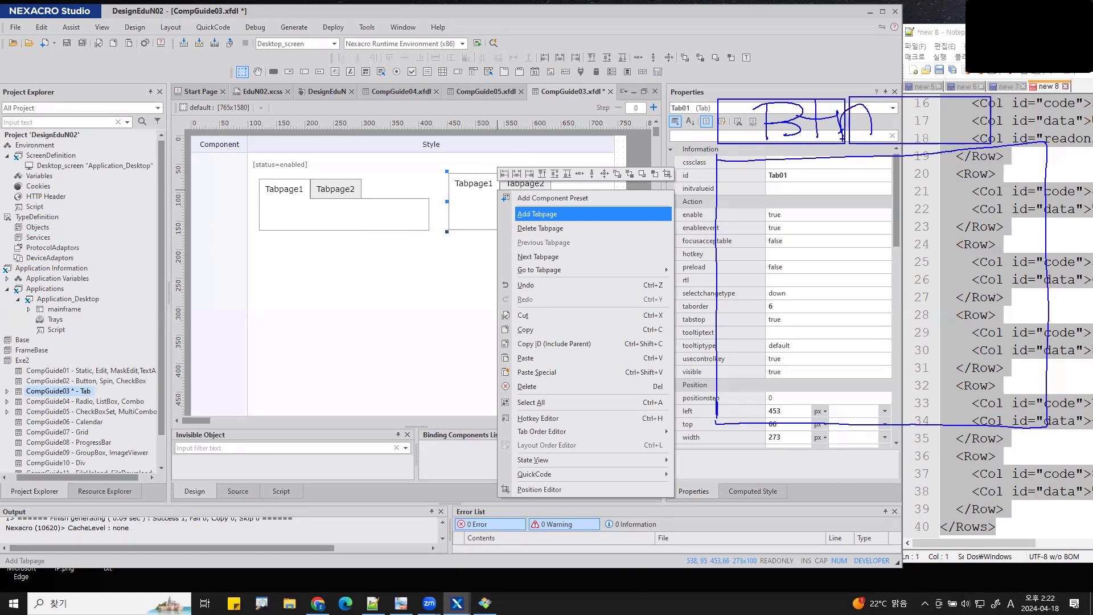
click(527, 216)
Add four tabpages, Tabpage3 through Tabpage6, to the second Tab component and exit its tabpage editing mode.
right_click(512, 186)
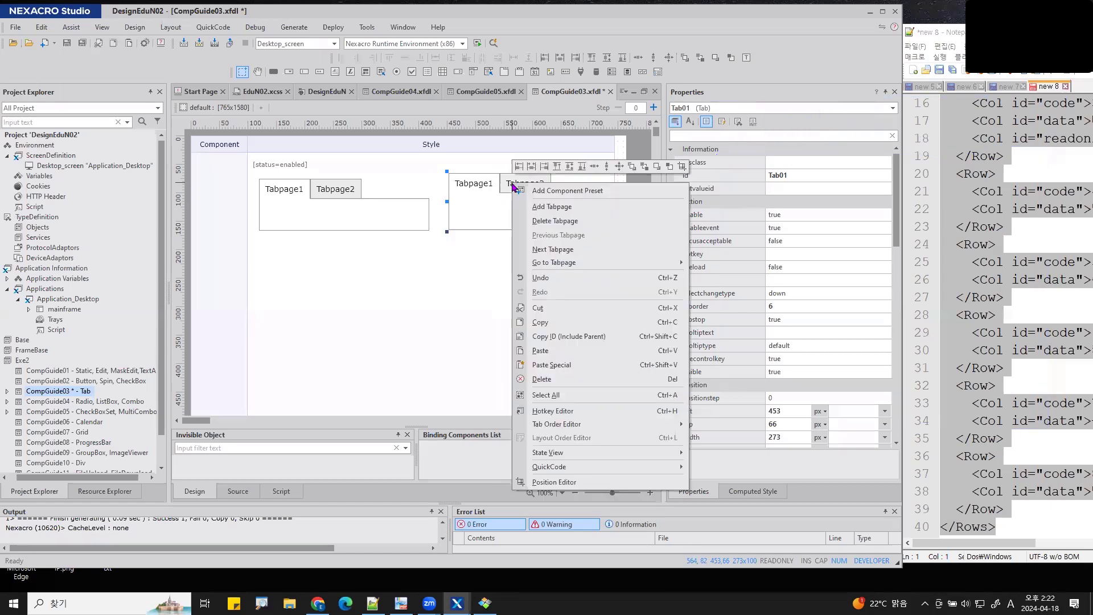
click(552, 207)
double_click(506, 188)
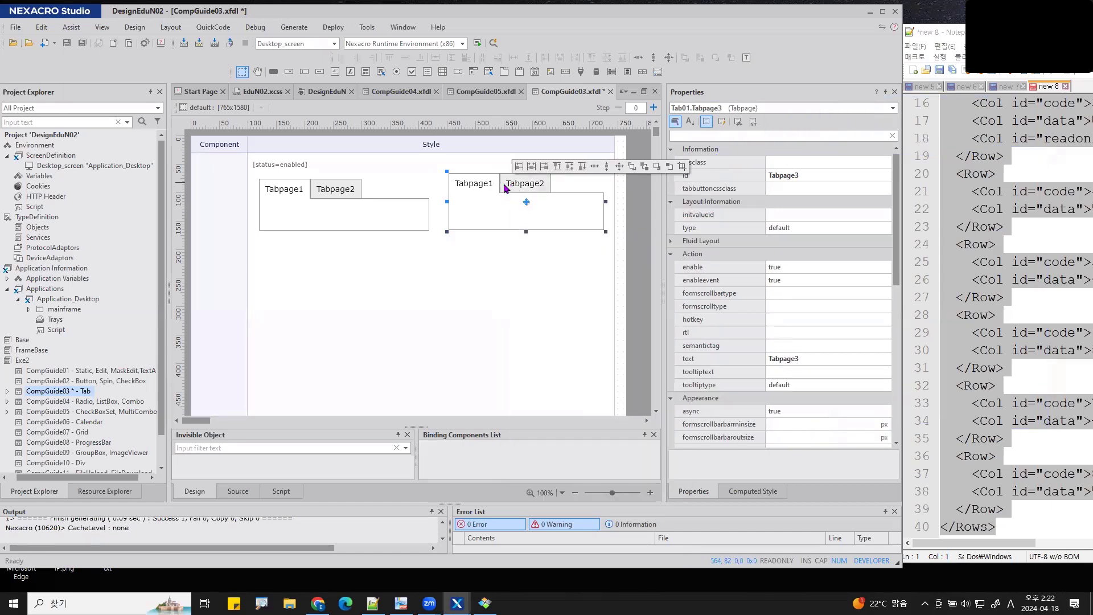
right_click(506, 188)
click(535, 207)
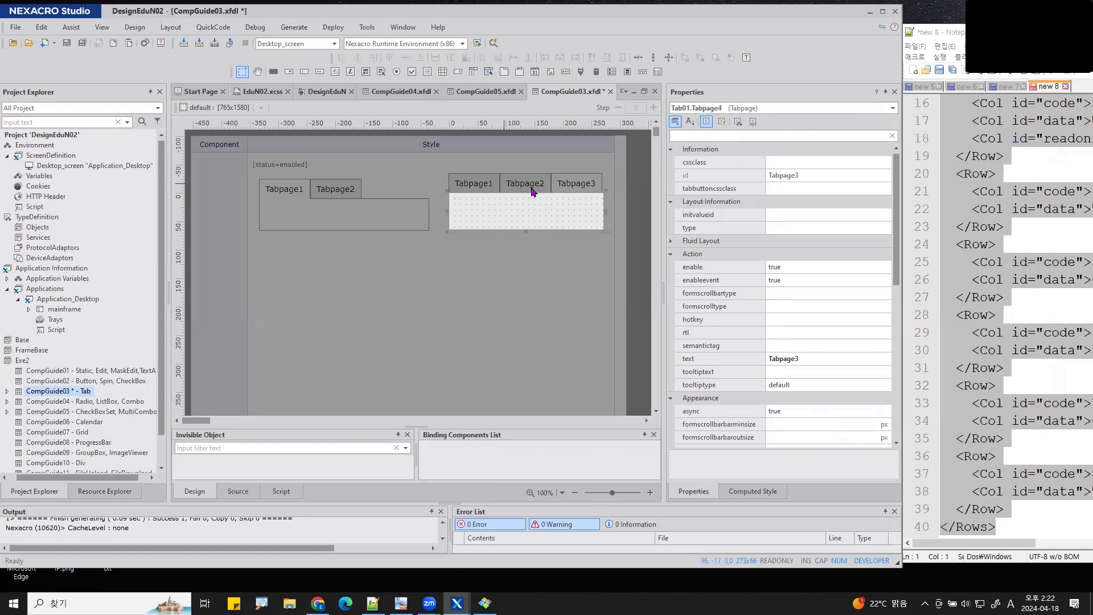
right_click(530, 188)
click(564, 207)
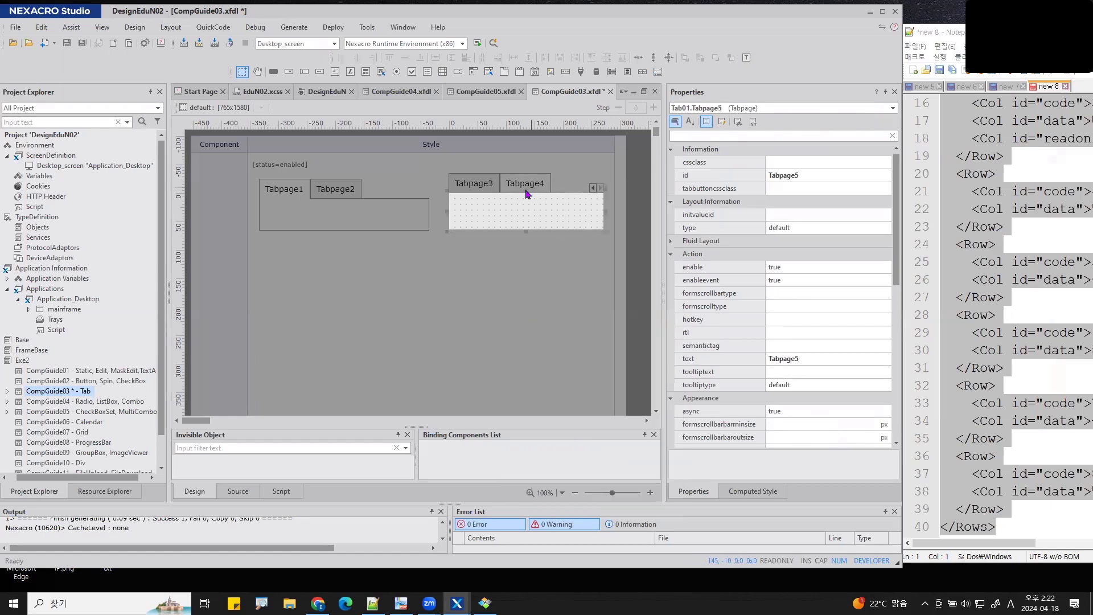
right_click(528, 190)
click(555, 208)
right_click(534, 185)
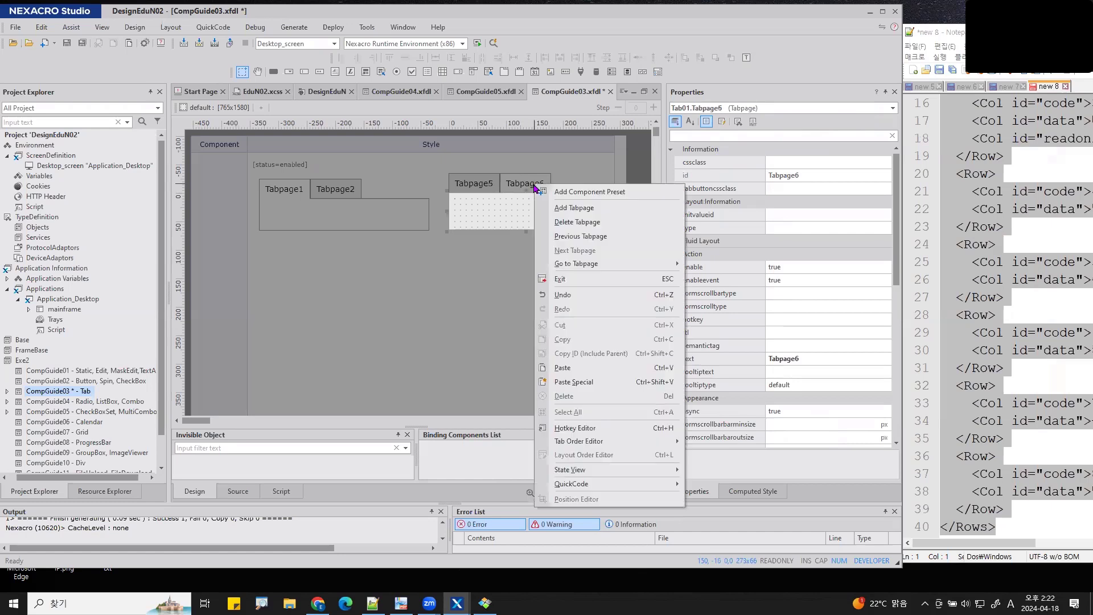
click(587, 281)
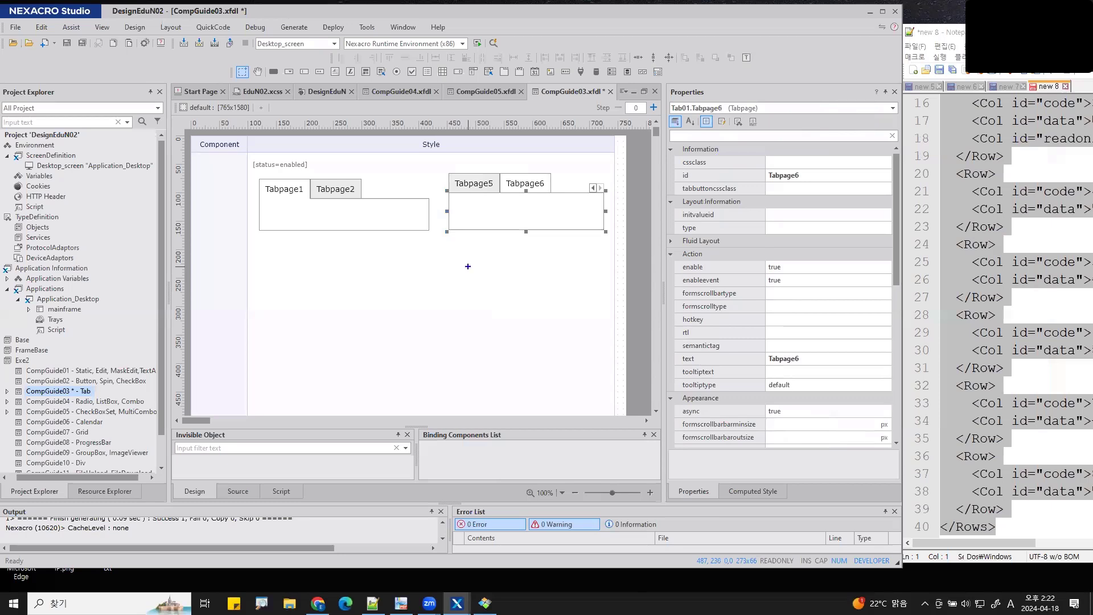
mouse_move(405, 155)
mouse_down()
mouse_move(281, 149)
mouse_move(285, 259)
mouse_move(410, 200)
mouse_move(405, 135)
mouse_up()
mouse_move(618, 197)
mouse_down()
mouse_move(570, 194)
mouse_move(605, 206)
mouse_up()
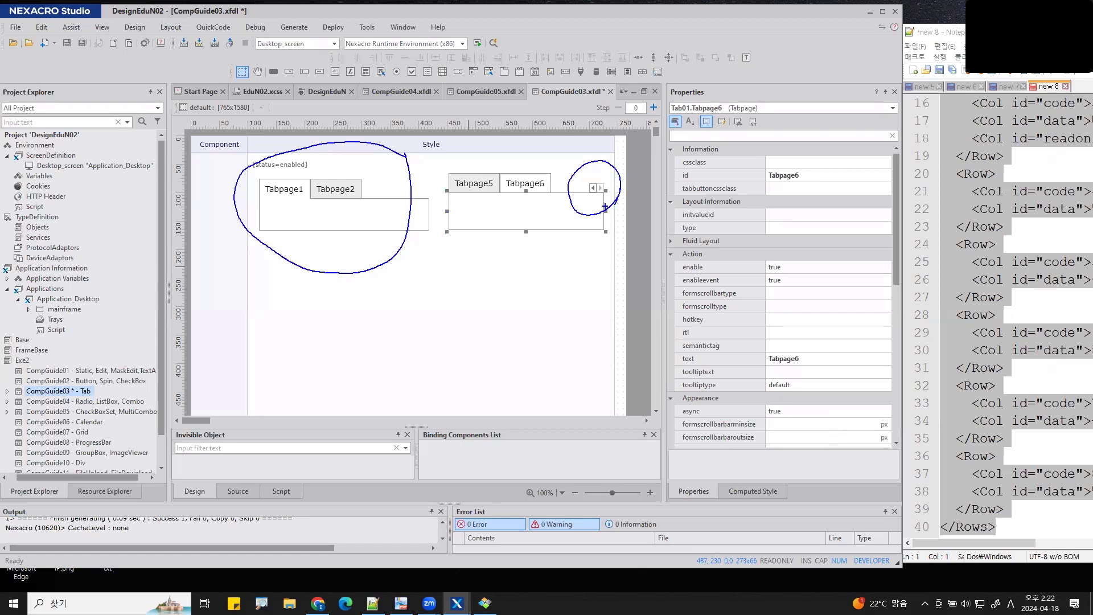
key(Escape)
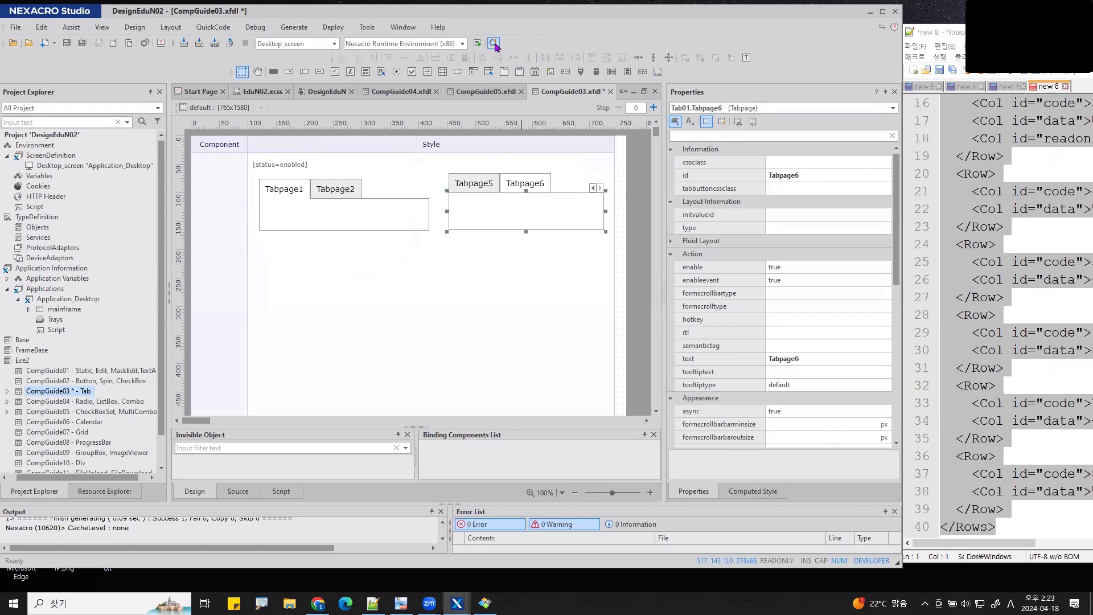
Save and run the Tab form in QuickView, and scroll the second Tab's buttons forward to its further tabpages.
click(494, 43)
click(593, 390)
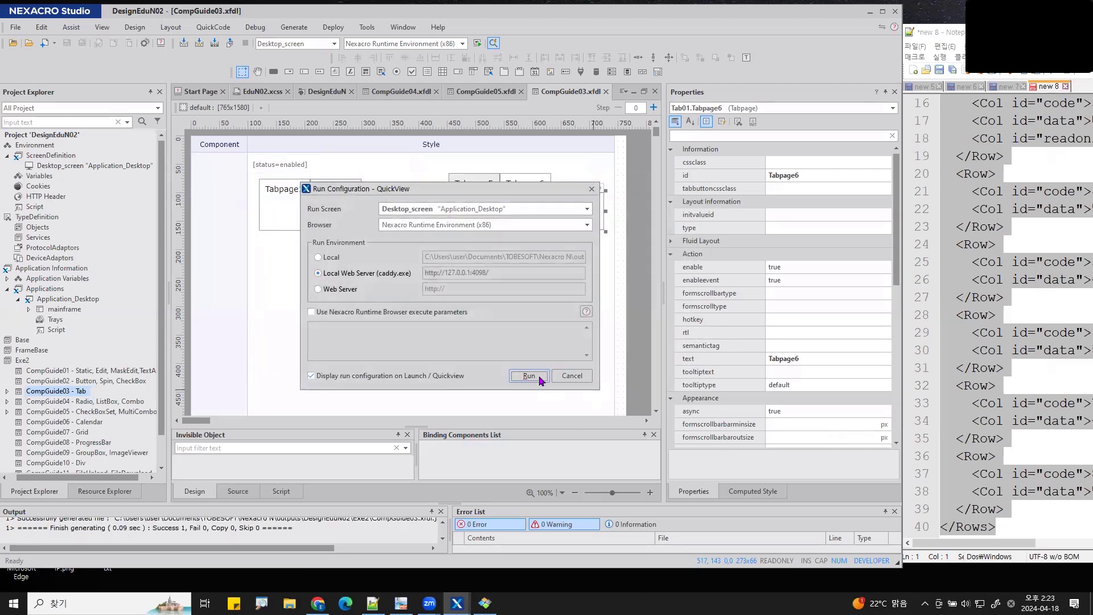
click(538, 378)
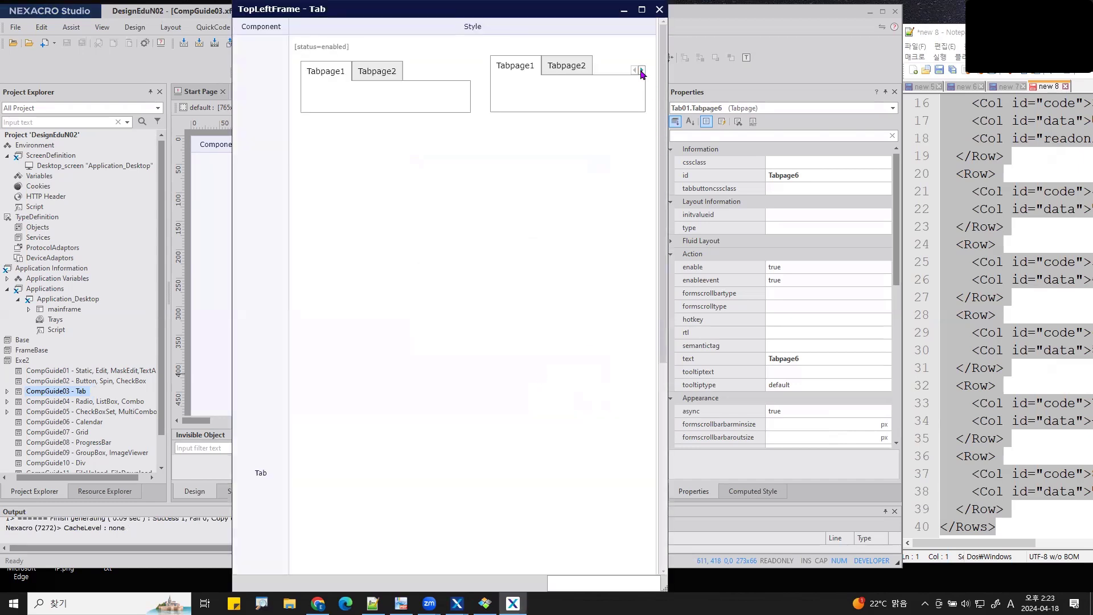
click(642, 70)
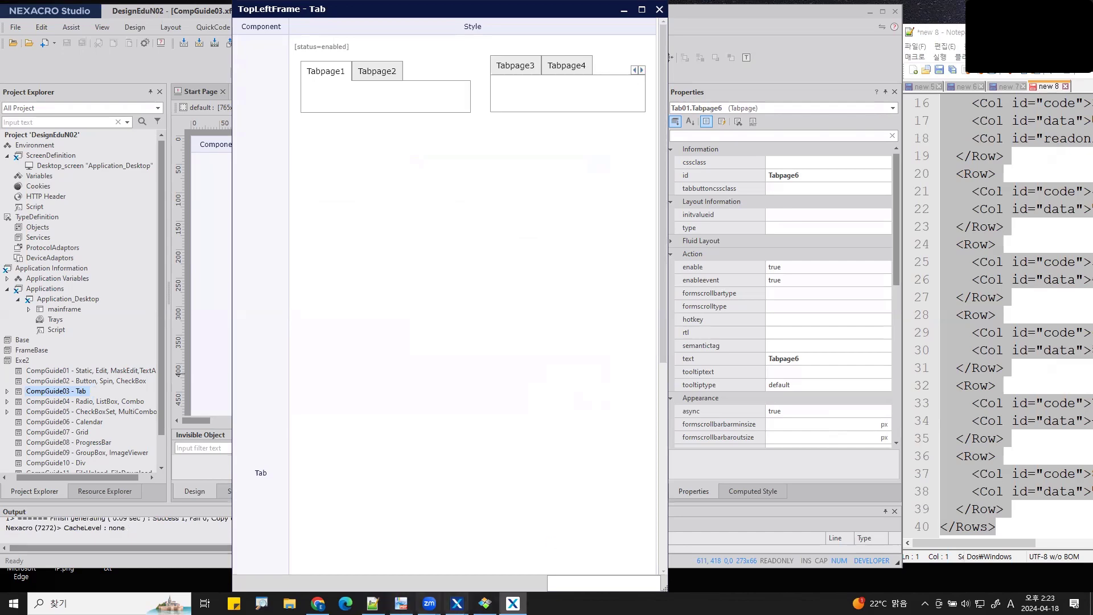
Switch to the Nexacro N Reference Guide and open the Tab page under Components > ContainerComponent.
mouse_move(513, 603)
click(569, 544)
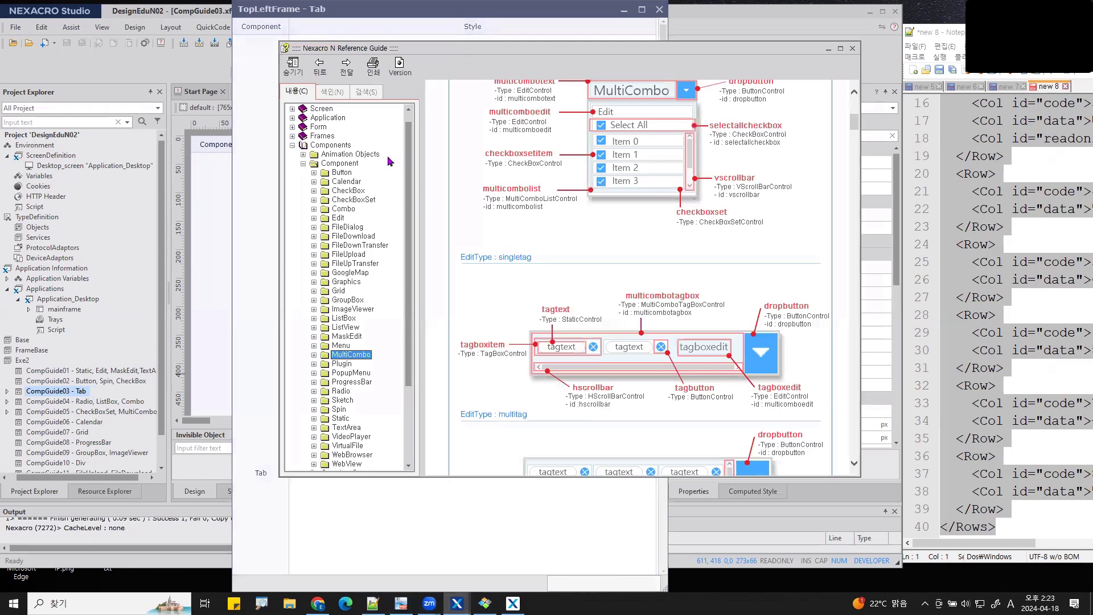
click(303, 163)
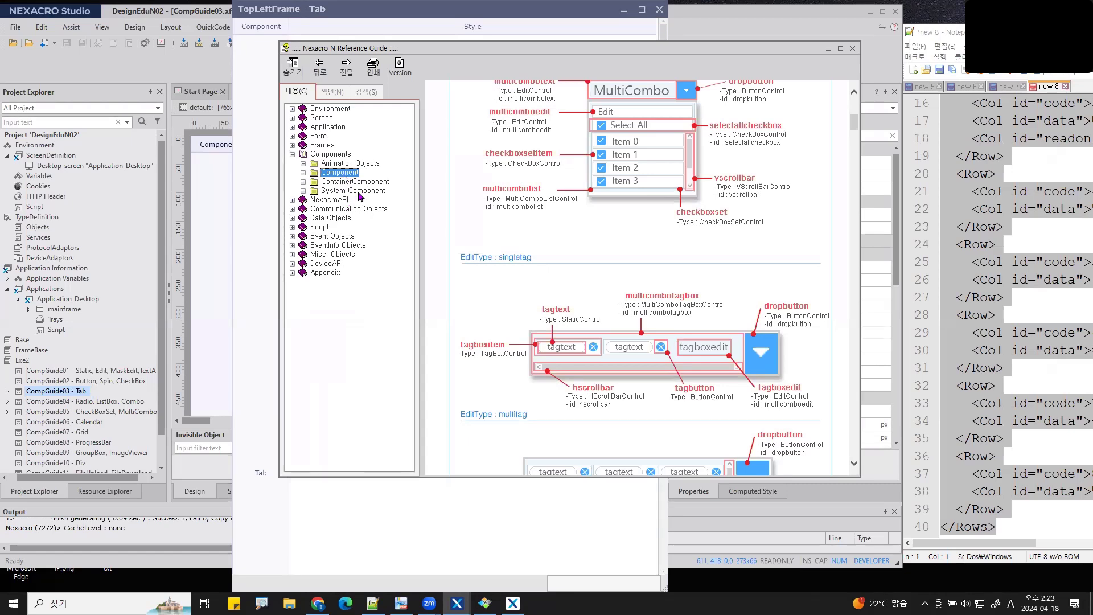
click(336, 182)
click(302, 182)
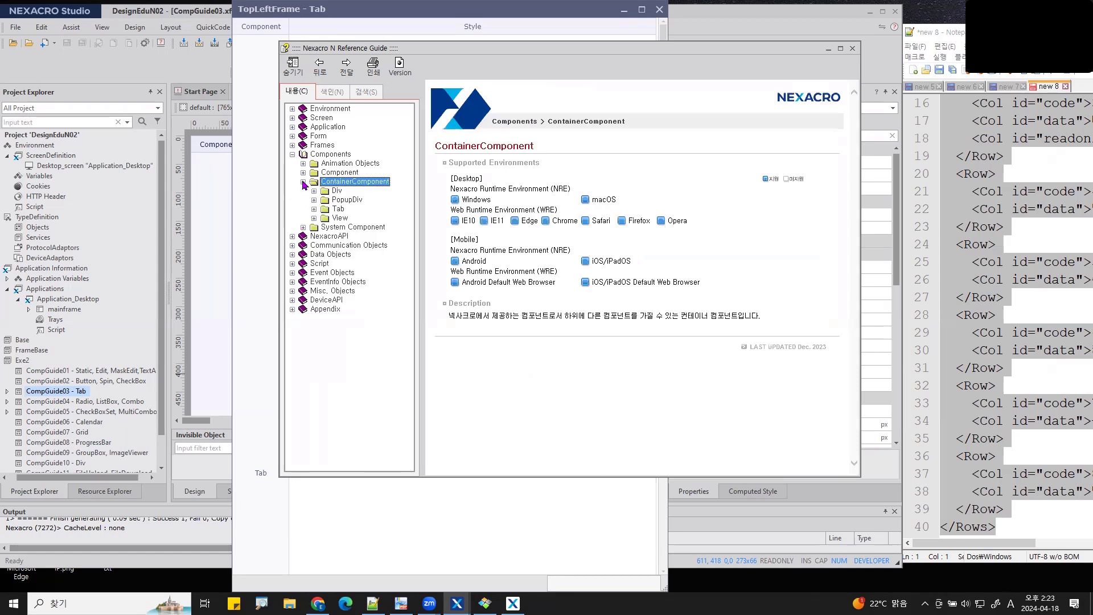
click(338, 209)
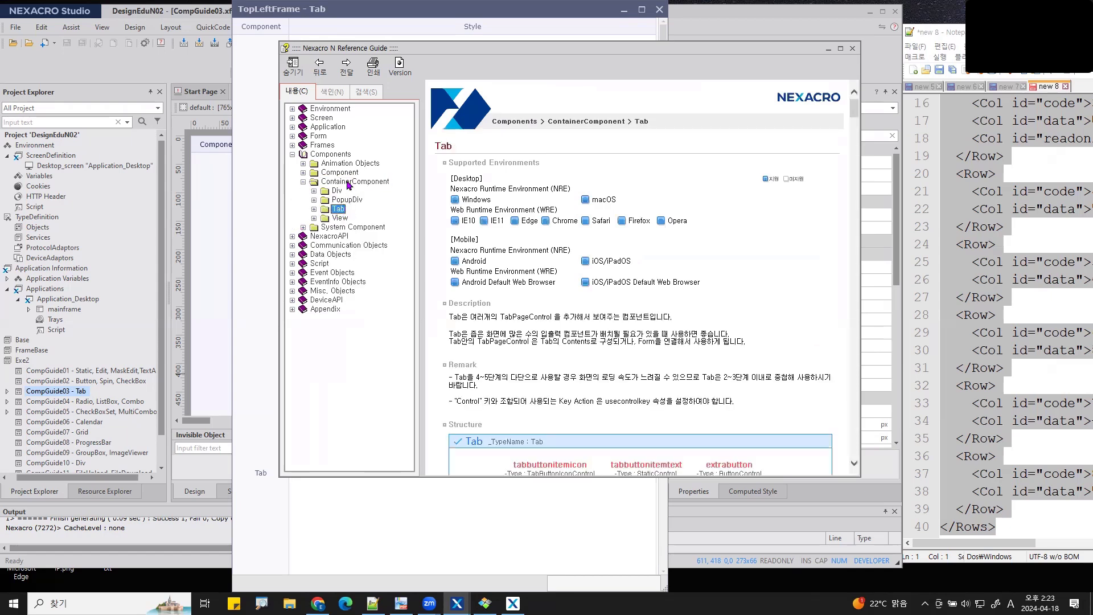
Examine the Tab component's structure diagram and control map in the Nexacro N Reference Guide, including tabbuttonitem, tabpage, prevbutton and nextbutton.
scroll(663, 228, down, 8)
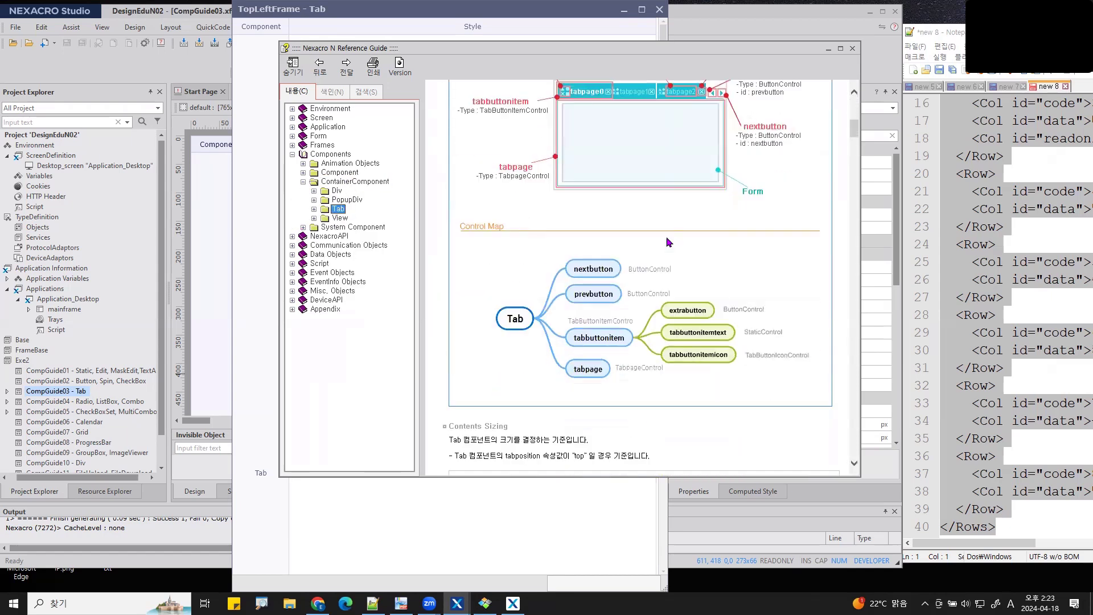
scroll(669, 241, up, 3)
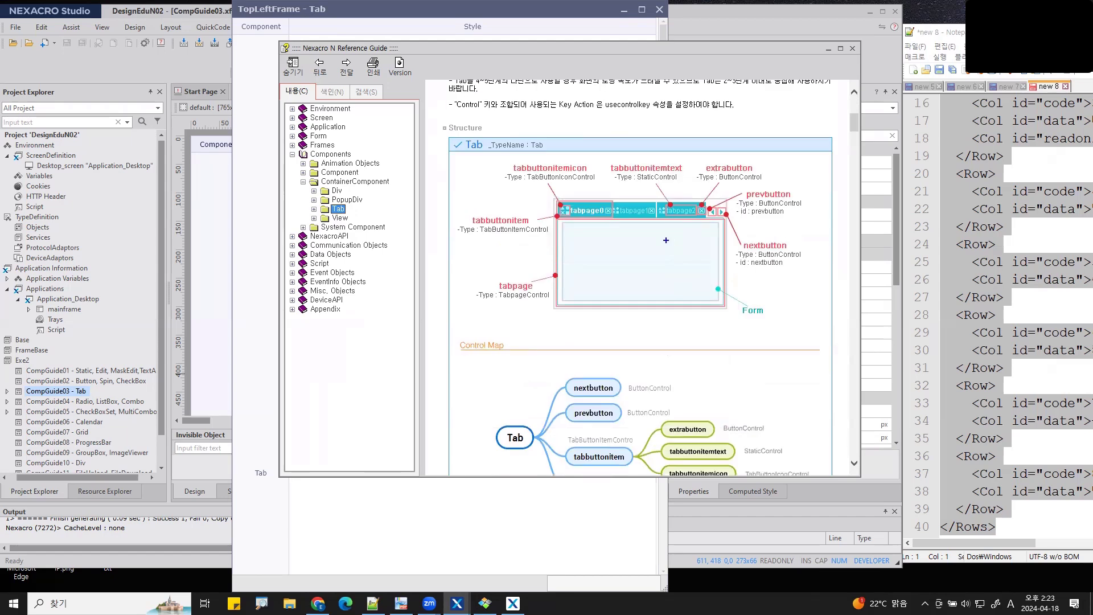
scroll(667, 240, down, 2)
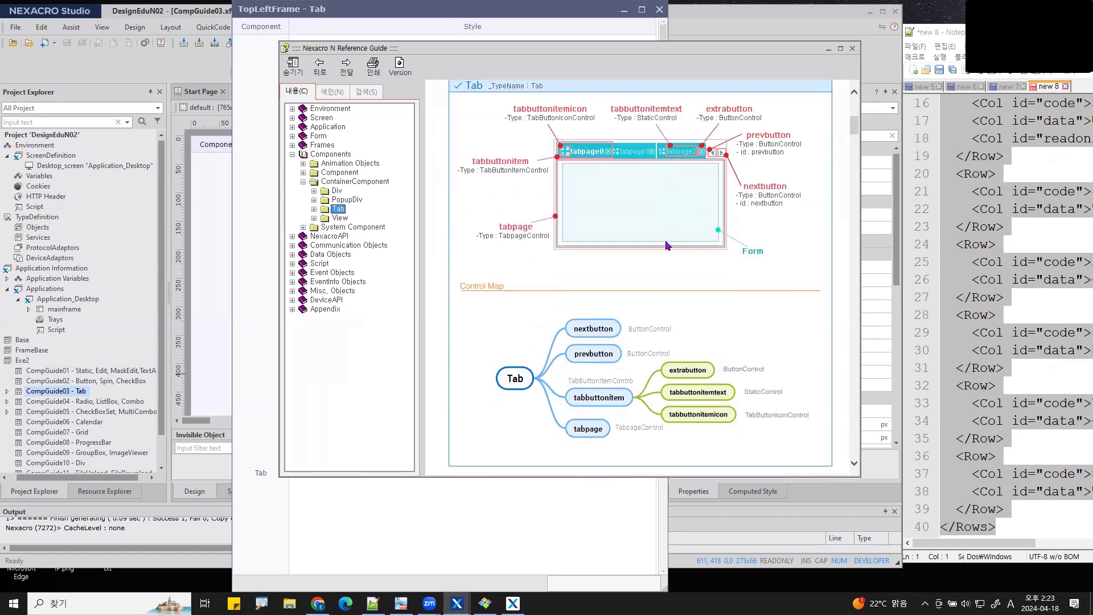
drag(622, 398, 619, 408)
mouse_move(552, 134)
mouse_down()
mouse_move(608, 139)
mouse_move(559, 132)
mouse_up()
mouse_move(611, 135)
mouse_down()
mouse_move(638, 164)
mouse_move(611, 132)
mouse_up()
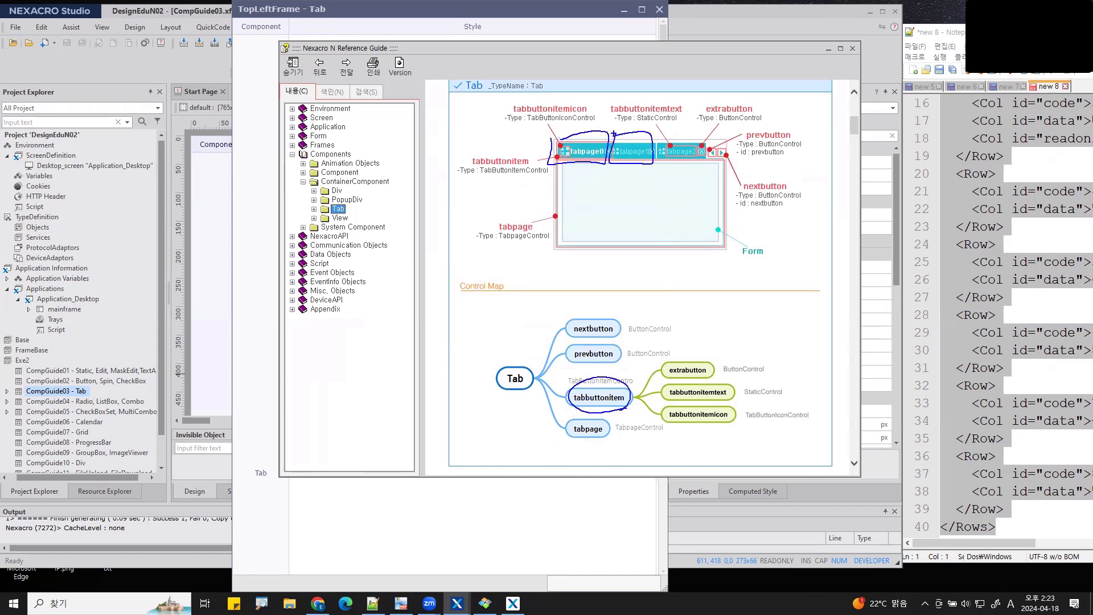
drag(557, 165, 563, 256)
mouse_move(606, 455)
mouse_down()
mouse_move(591, 456)
mouse_move(597, 465)
mouse_up()
mouse_move(802, 145)
mouse_down()
mouse_move(706, 166)
mouse_move(800, 182)
mouse_move(720, 140)
mouse_move(620, 356)
mouse_move(613, 350)
mouse_up()
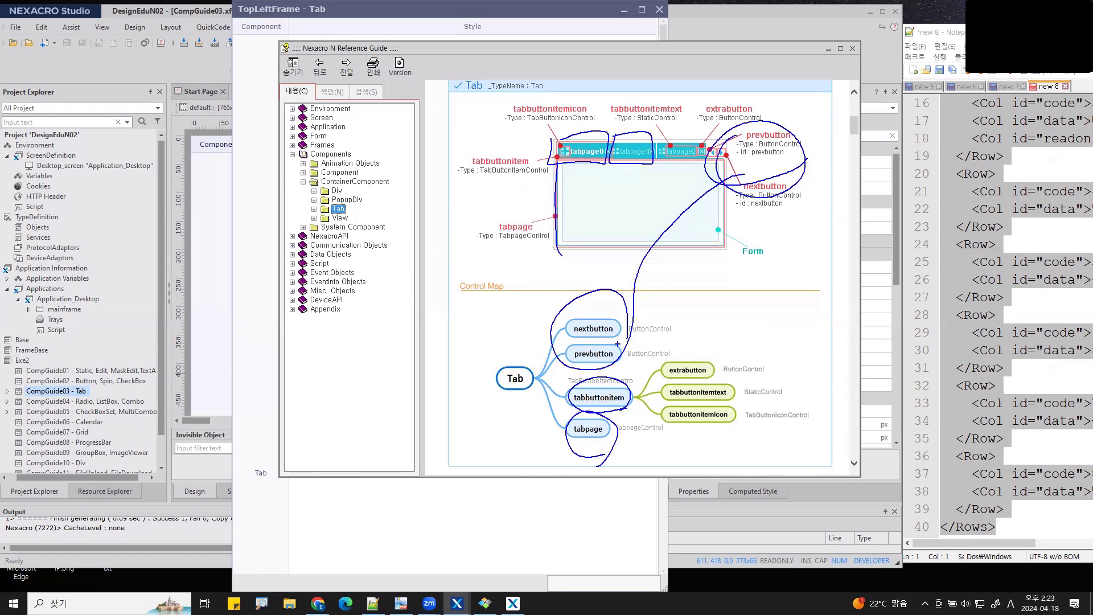
key(Escape)
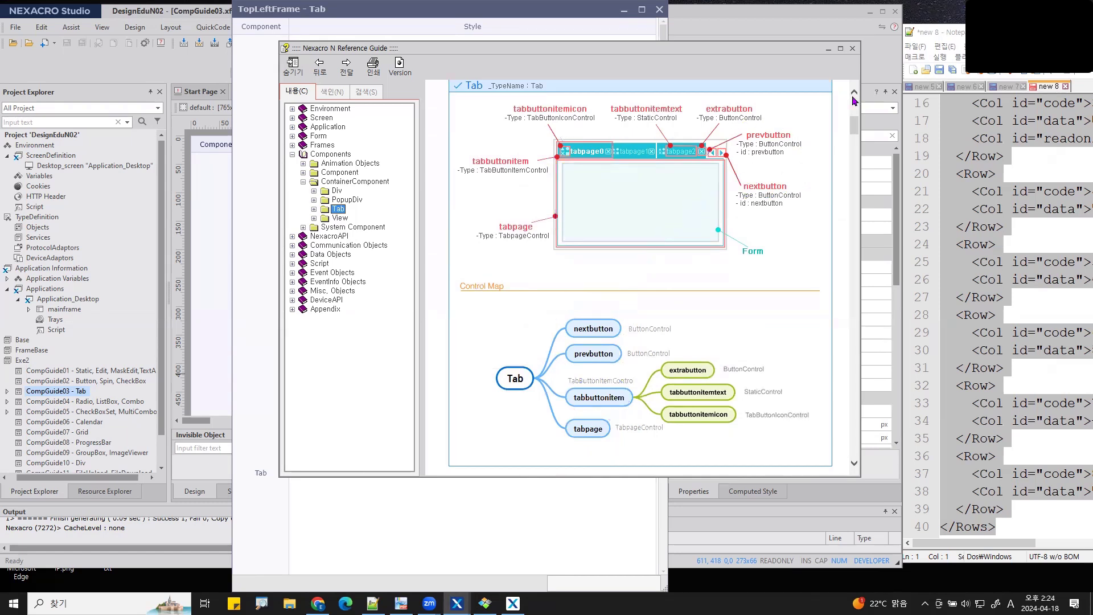
click(828, 49)
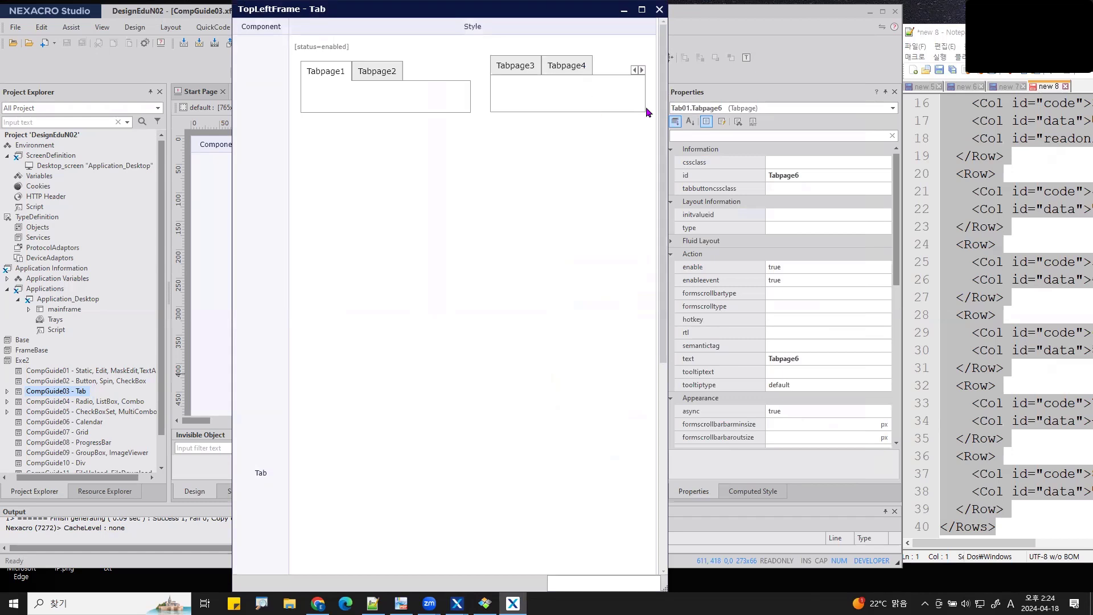
Switch to the image viewer and examine the Tab's previous and next button states in the Component Guide02 image.
click(753, 75)
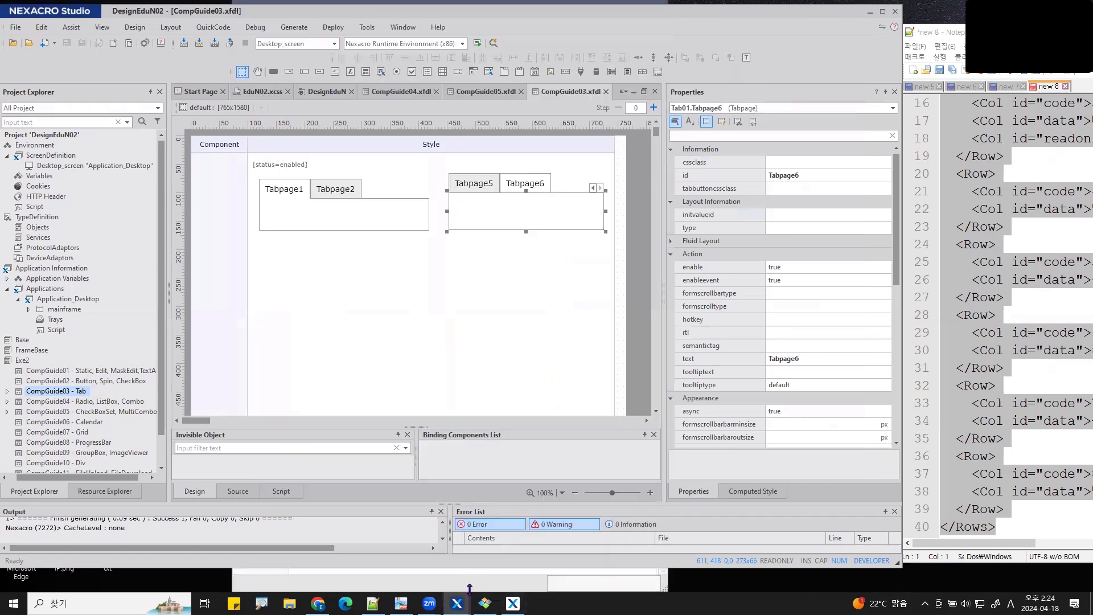
click(484, 603)
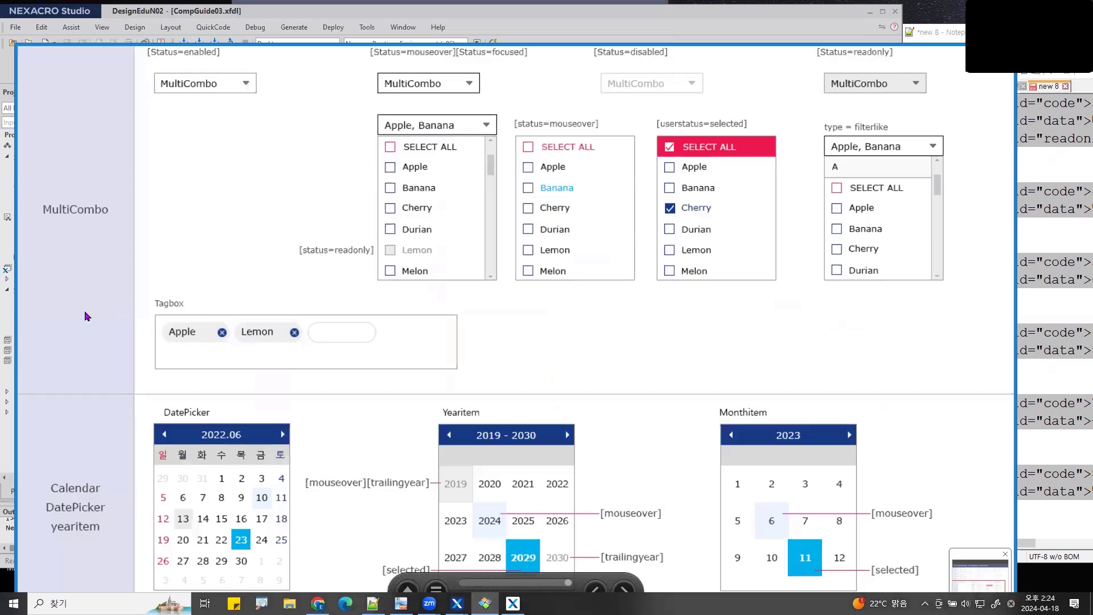
click(32, 331)
click(32, 331)
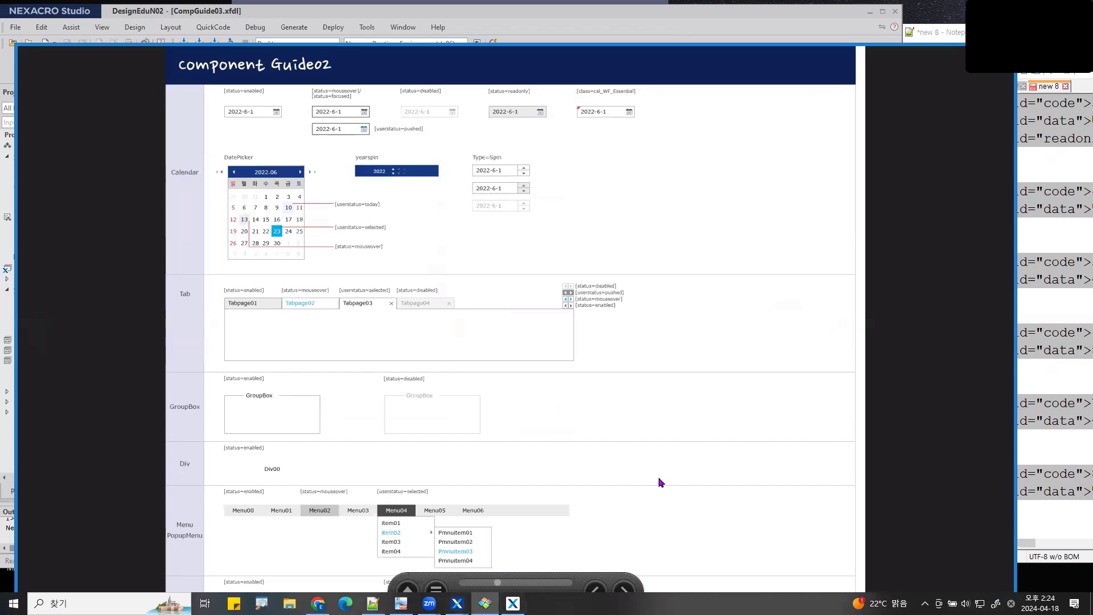
scroll(504, 315, up, 1)
scroll(504, 318, up, 3)
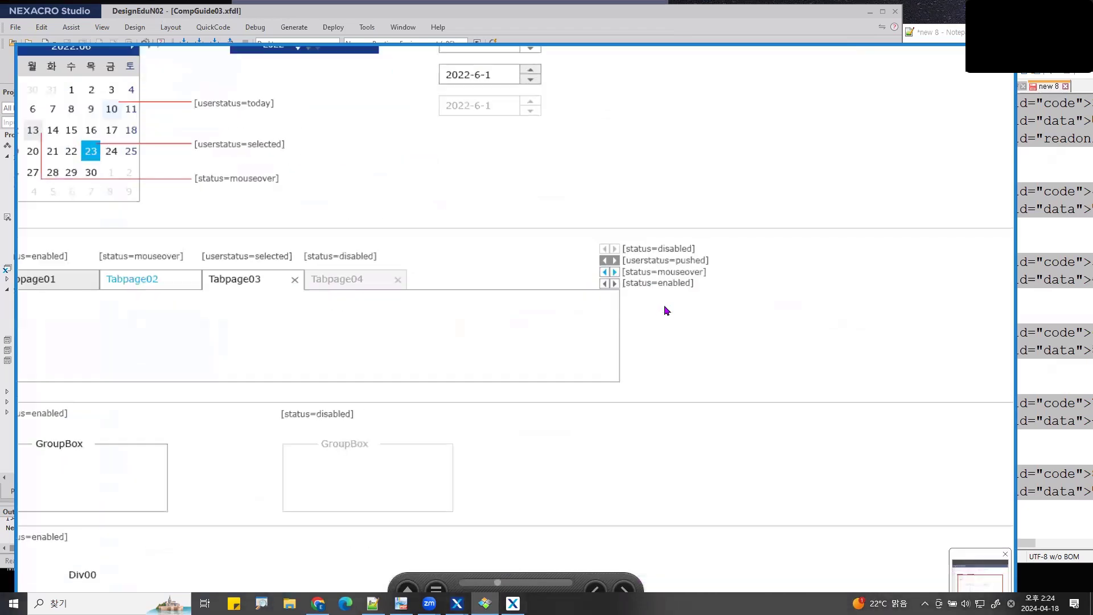
mouse_move(683, 303)
mouse_down()
mouse_move(609, 221)
mouse_move(686, 281)
mouse_up()
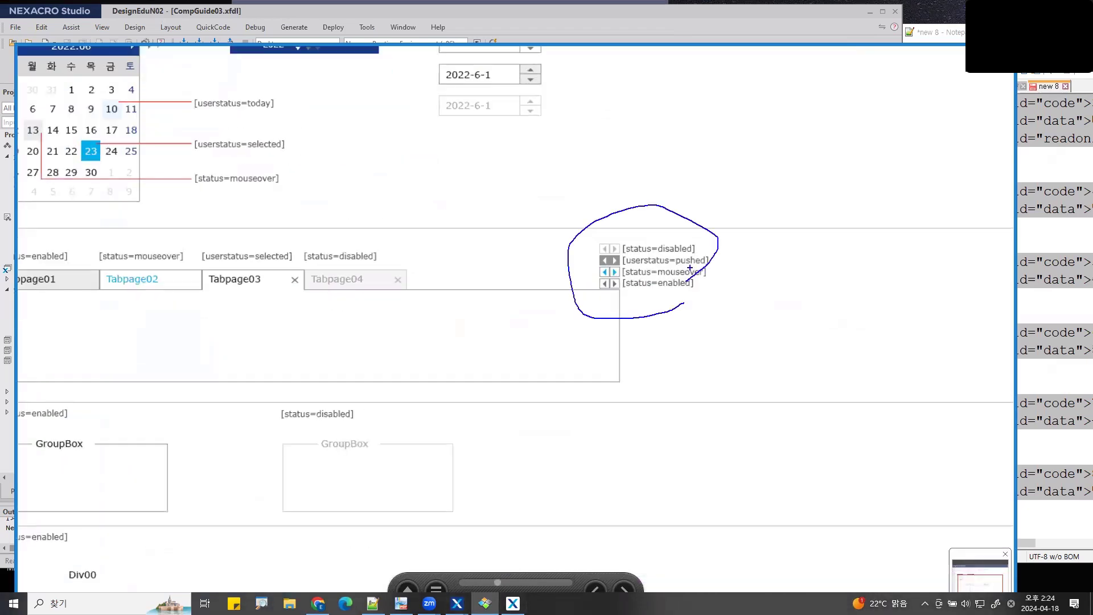
mouse_move(645, 218)
mouse_down()
mouse_move(672, 186)
mouse_move(646, 221)
mouse_up()
key(Escape)
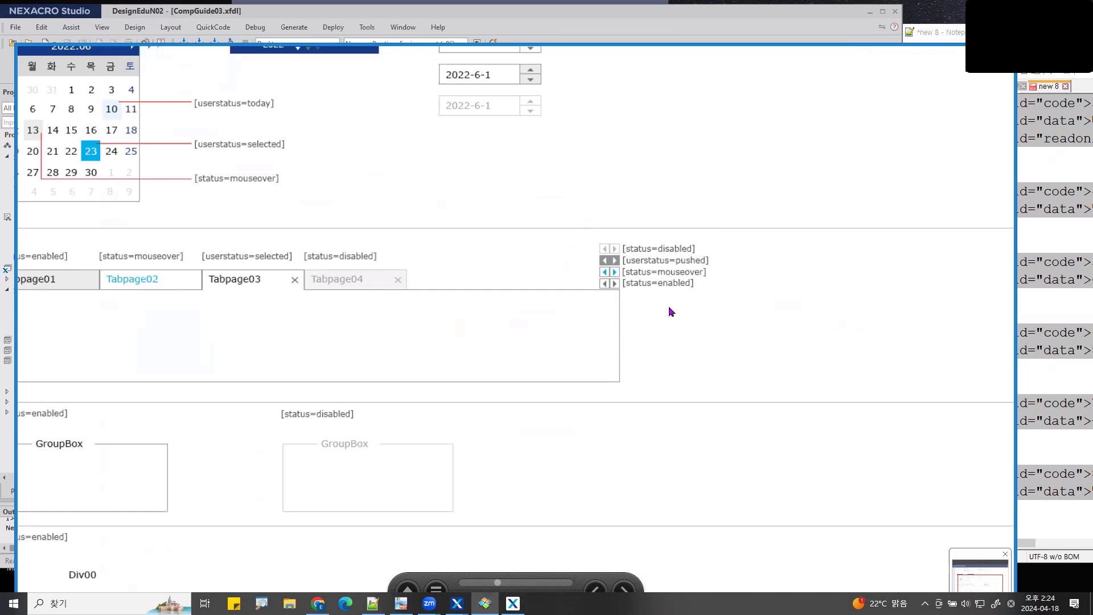
click(961, 49)
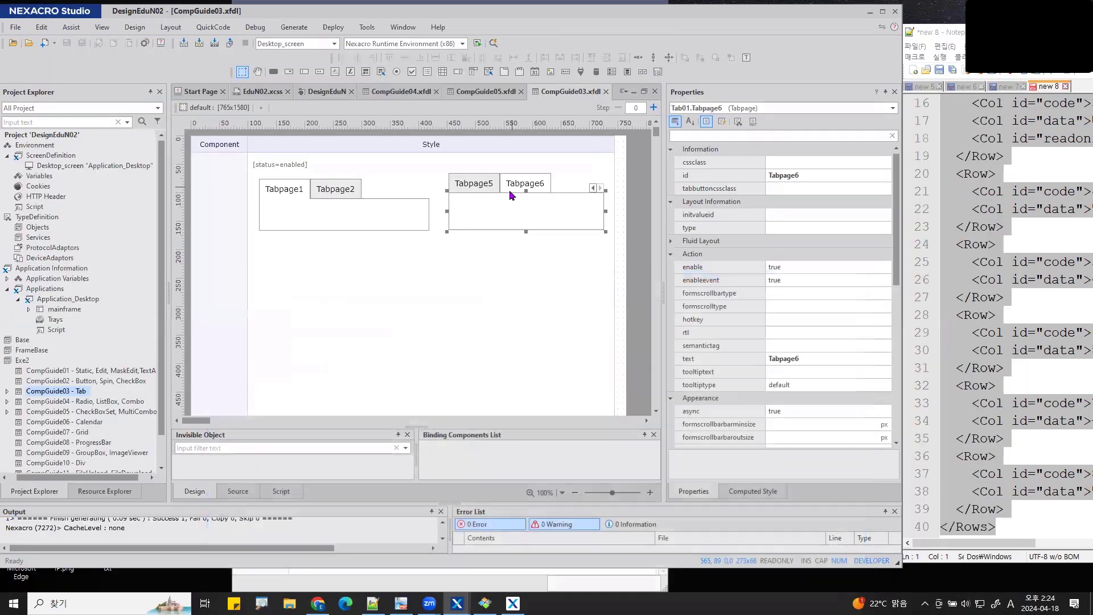
Duplicate the Tab that shows Tabpage5 and Tabpage6 and place the copy below the first Tab, at about left 120, top 186.
click(631, 210)
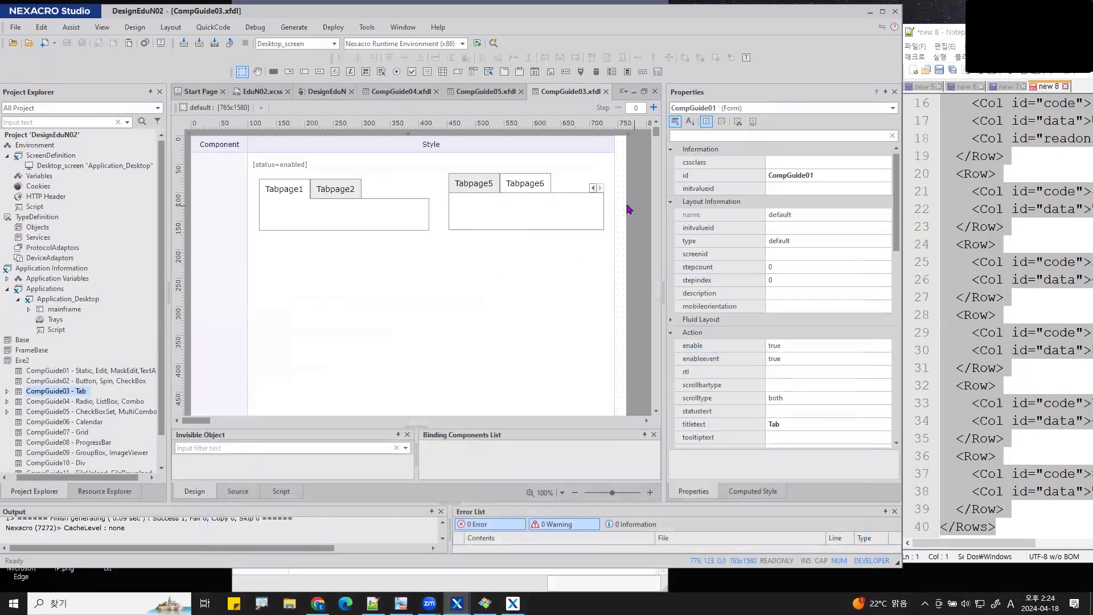
click(519, 190)
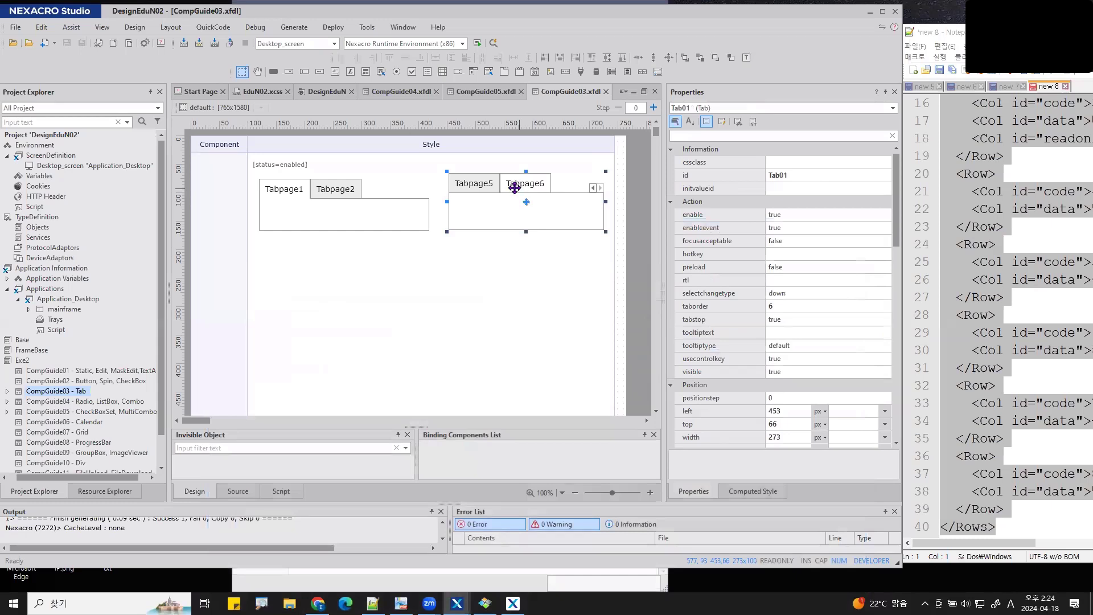
key(ctrl+c)
key(ctrl+v)
drag(467, 191, 275, 254)
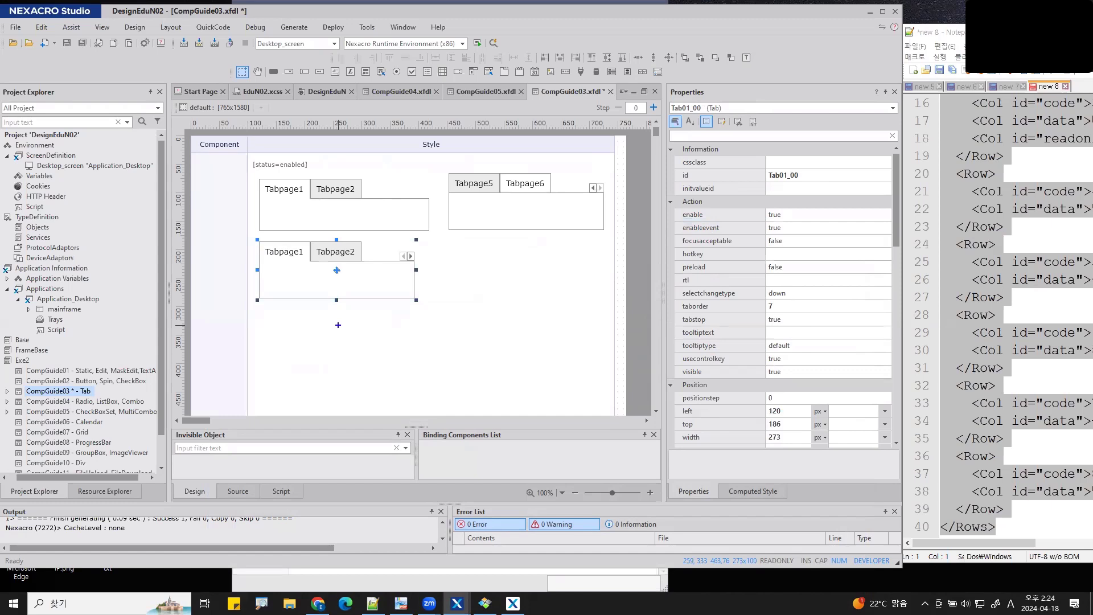
drag(252, 236, 431, 266)
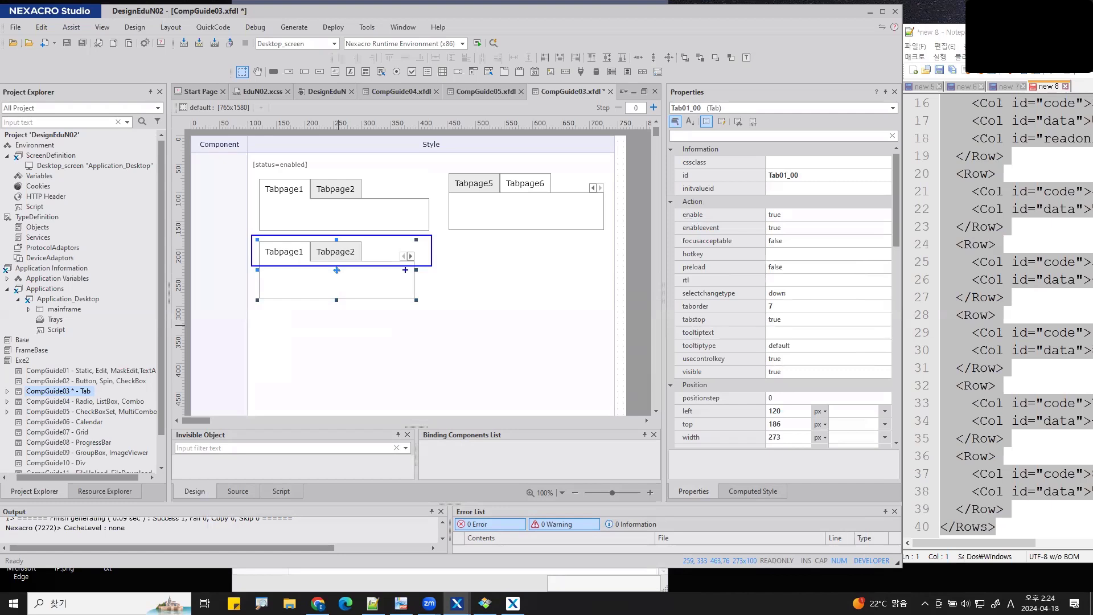
Set the copied Tab's multiline property to true.
scroll(747, 244, down, 9)
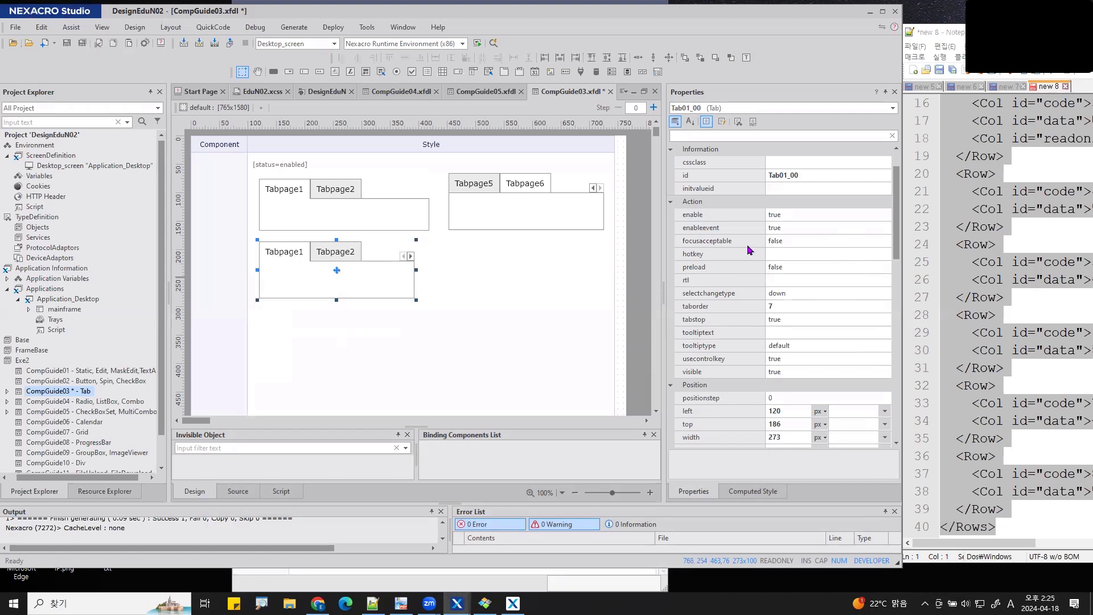
scroll(742, 258, down, 1)
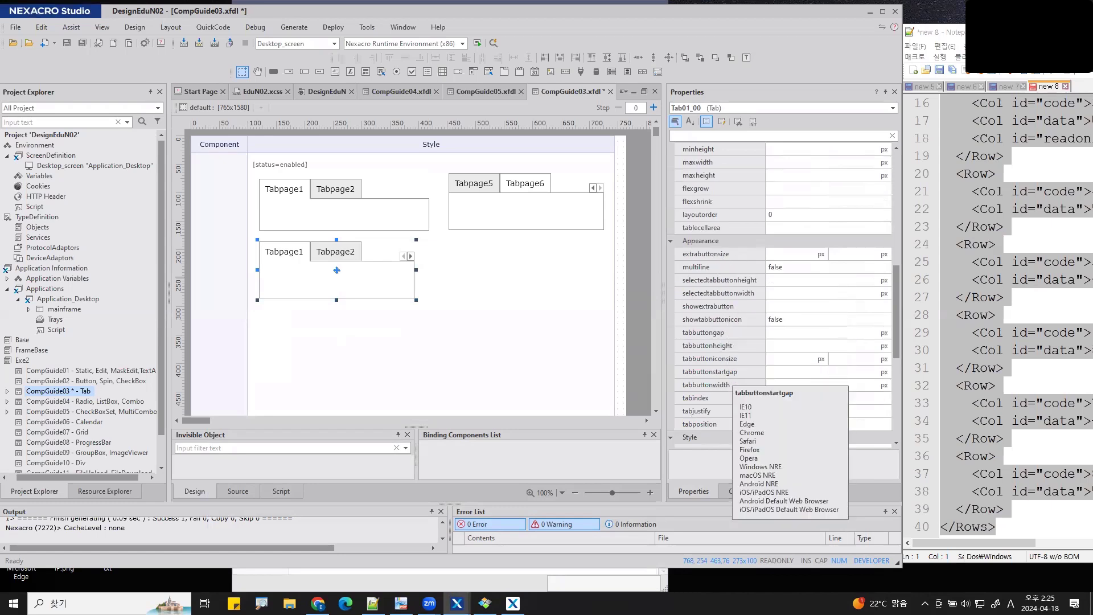
mouse_move(712, 440)
mouse_down()
mouse_move(641, 311)
mouse_move(672, 248)
mouse_up()
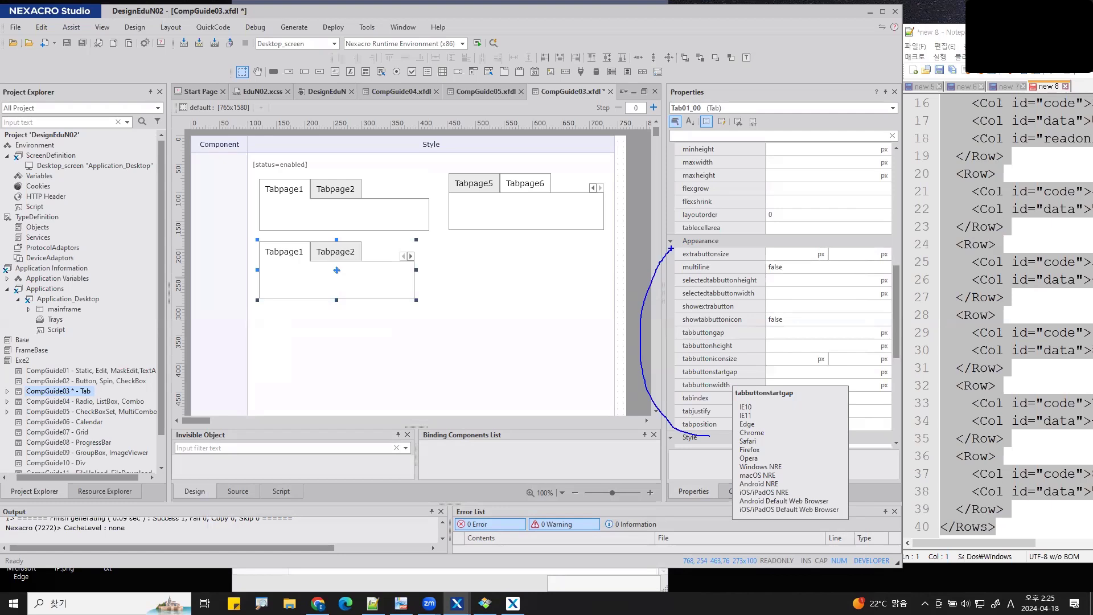
mouse_move(725, 277)
mouse_down()
mouse_move(688, 258)
mouse_move(730, 266)
mouse_up()
key(Escape)
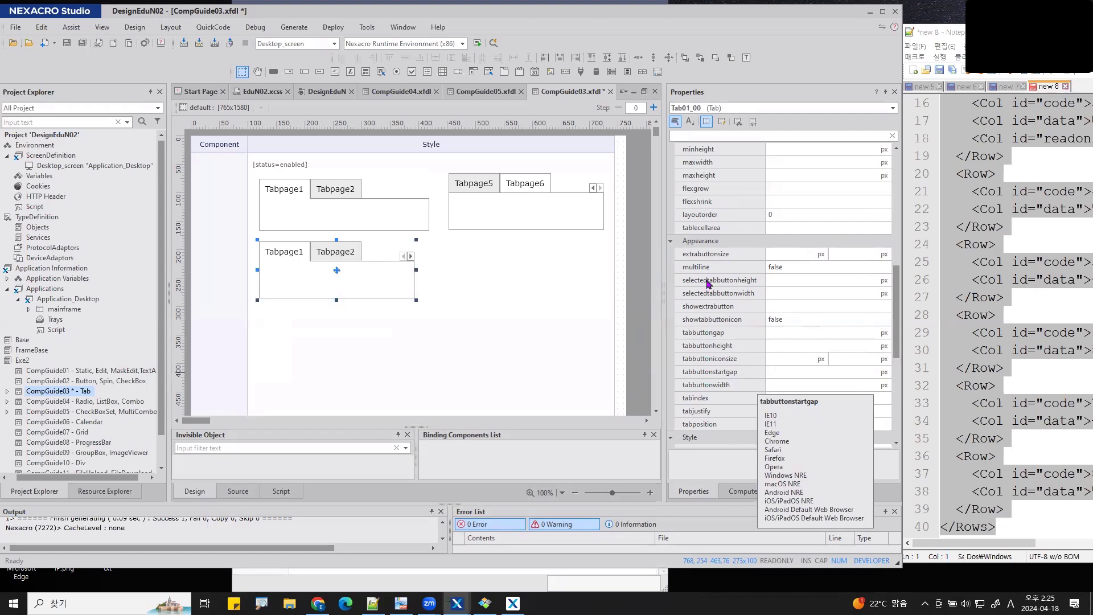
click(703, 269)
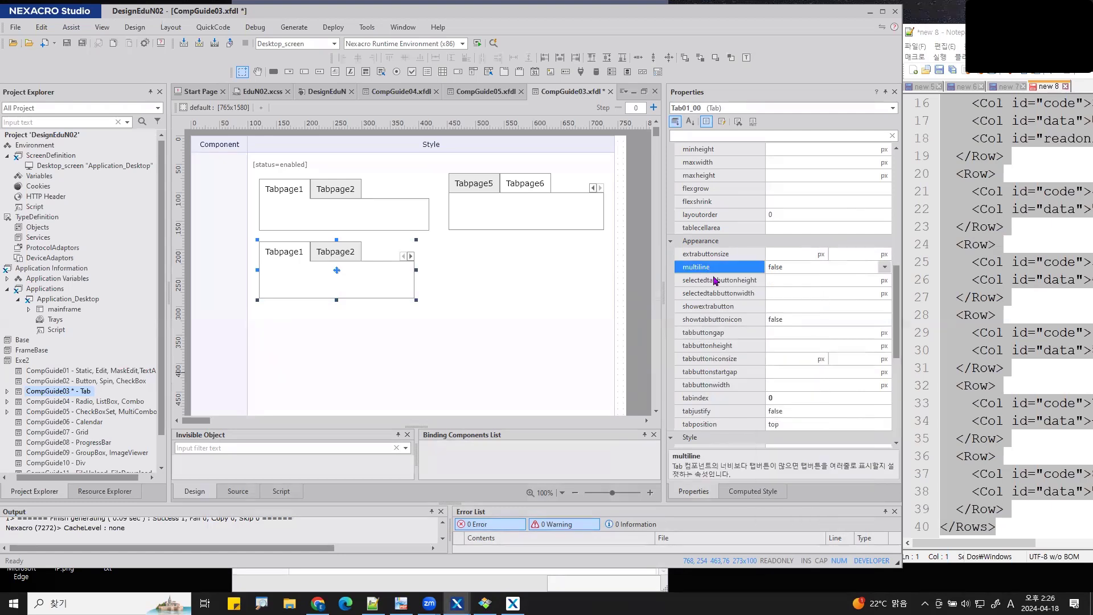
click(784, 268)
double_click(794, 268)
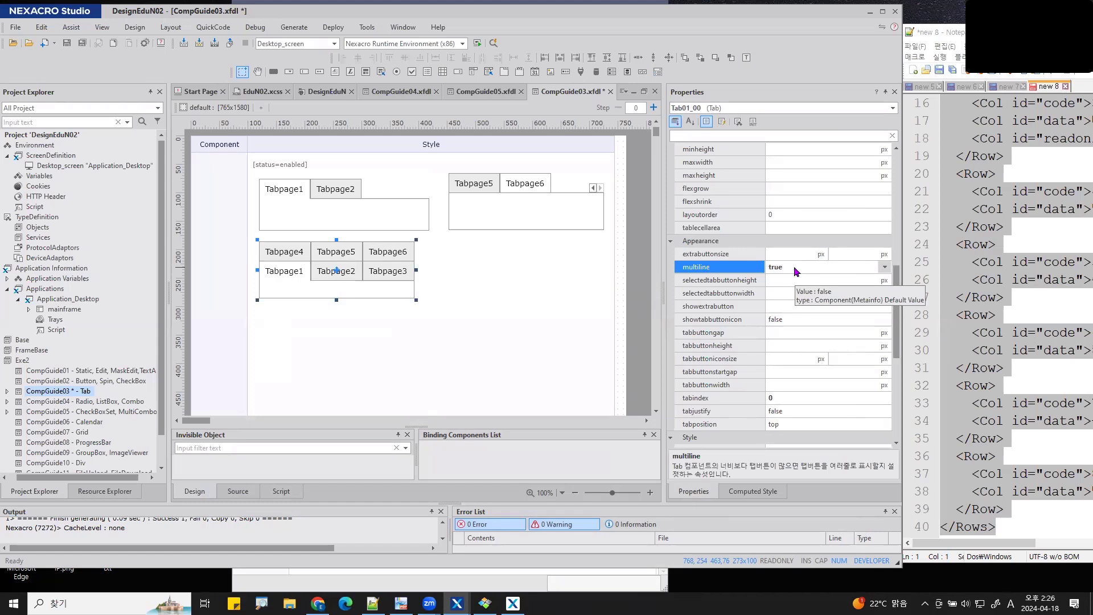
mouse_move(784, 275)
mouse_down()
mouse_move(765, 278)
mouse_move(789, 250)
mouse_move(777, 280)
mouse_up()
mouse_move(789, 232)
mouse_down()
mouse_move(400, 159)
mouse_move(374, 234)
mouse_move(403, 192)
mouse_up()
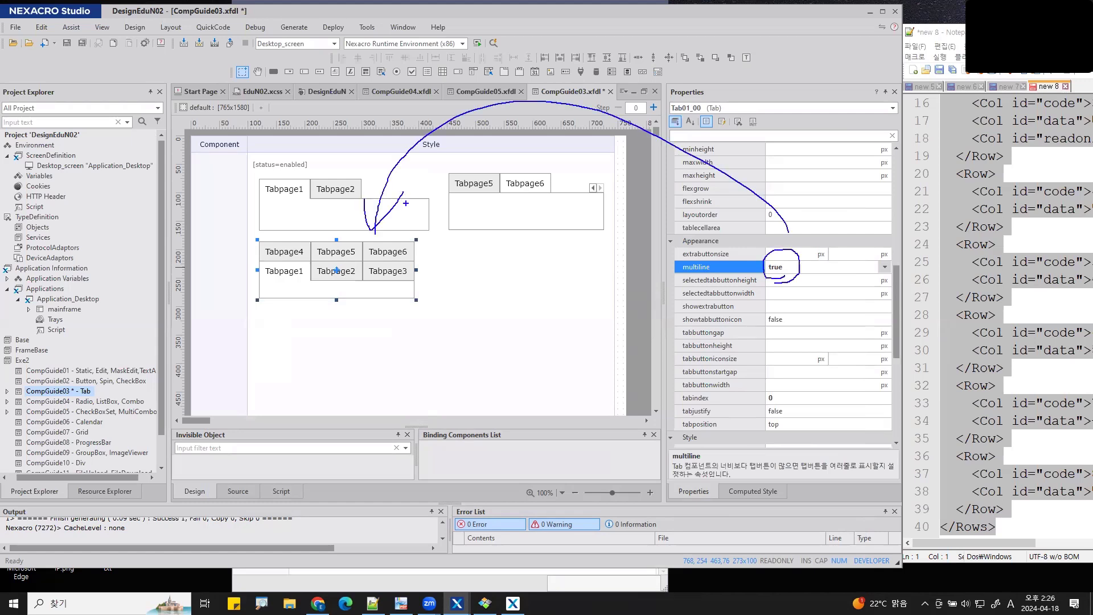
key(Escape)
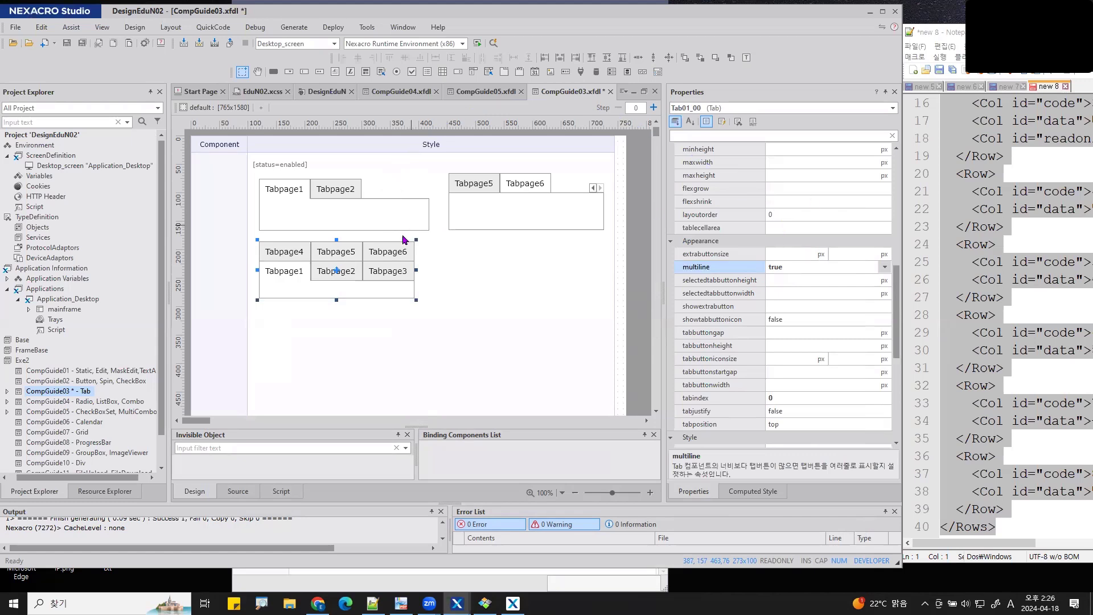
Draw a new Tab about 619 x 107 px below the multiline Tab and add two more tabpages to it.
click(504, 72)
drag(257, 310, 608, 370)
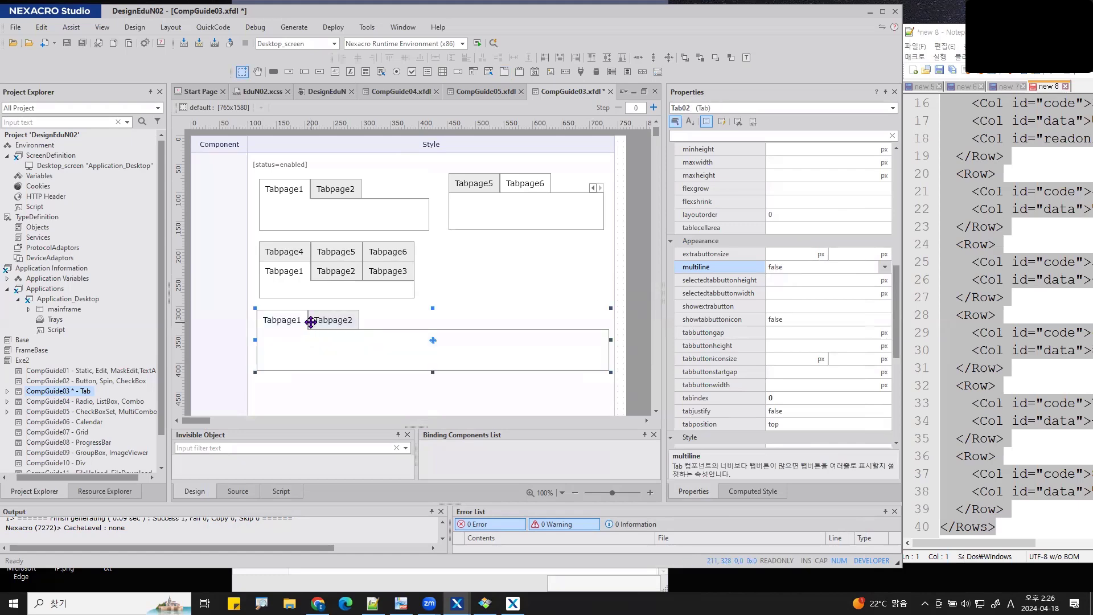
right_click(310, 324)
click(398, 38)
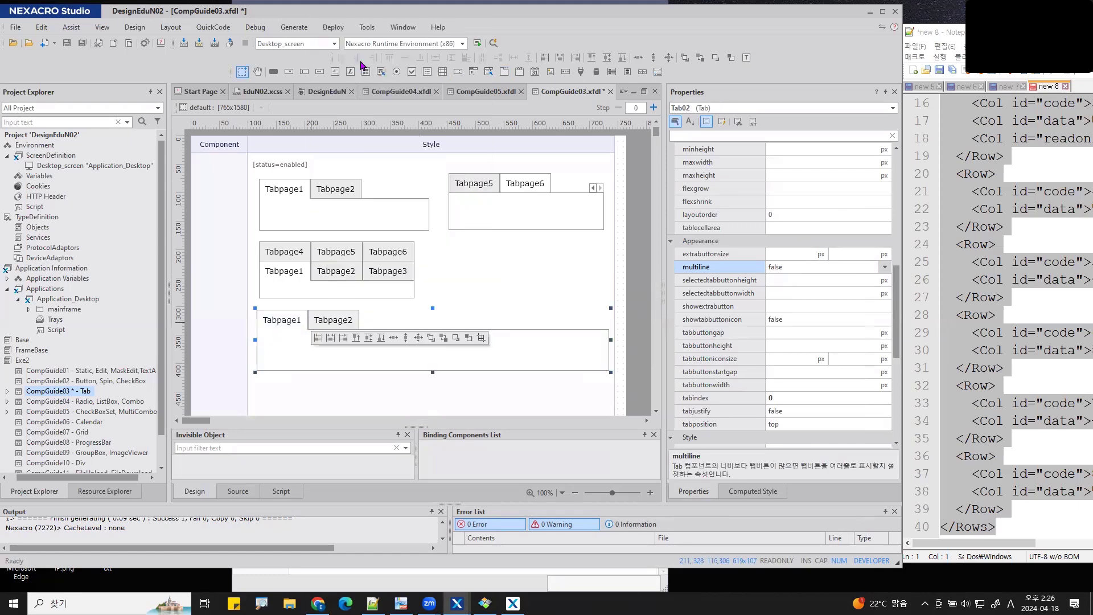
double_click(294, 321)
right_click(292, 320)
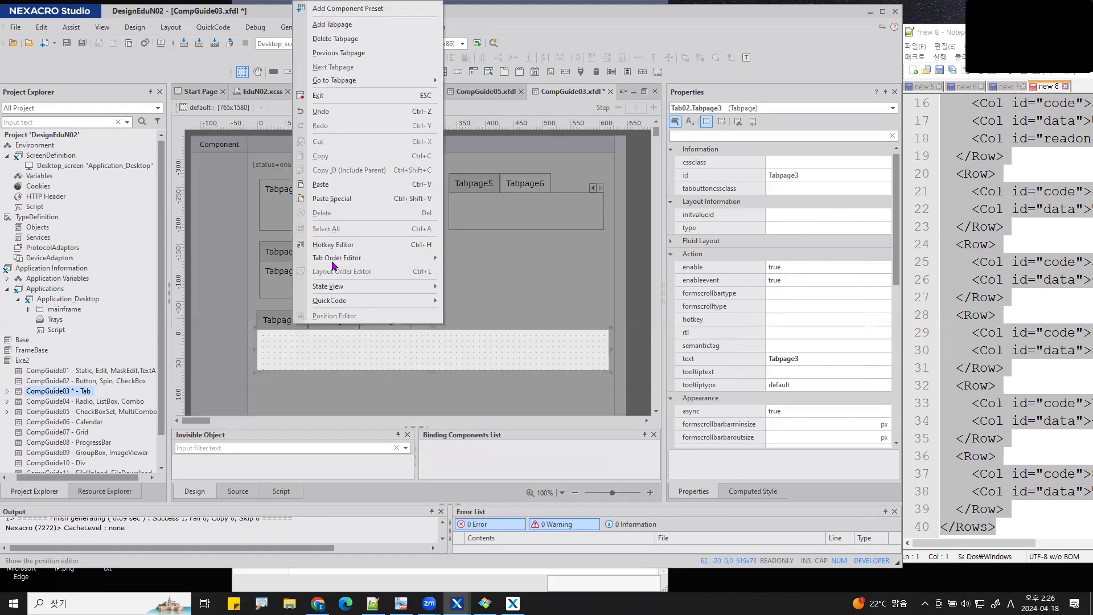
click(350, 26)
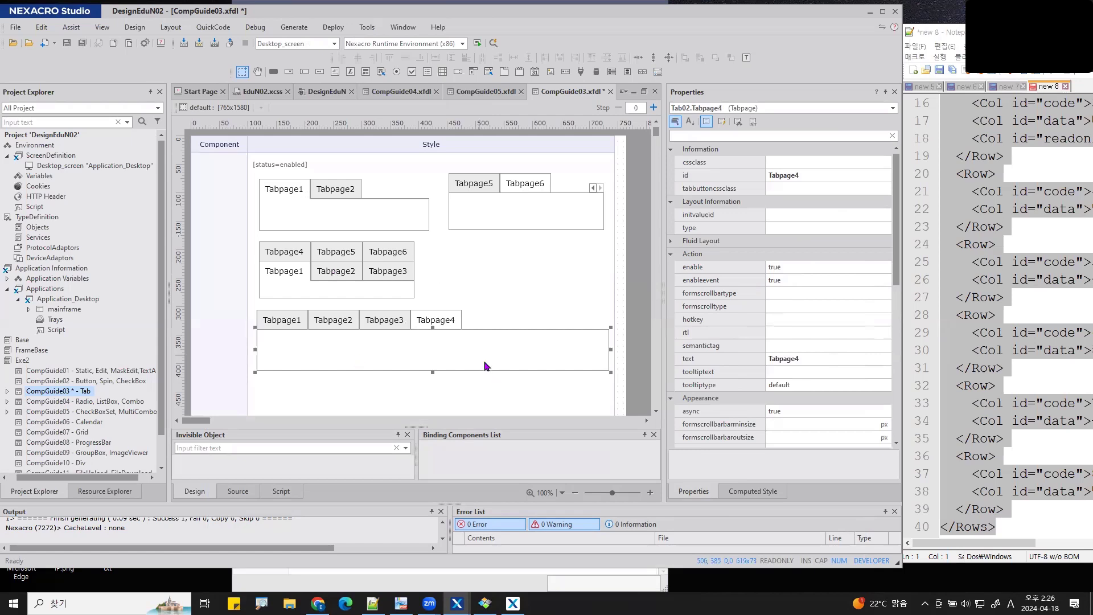
click(648, 334)
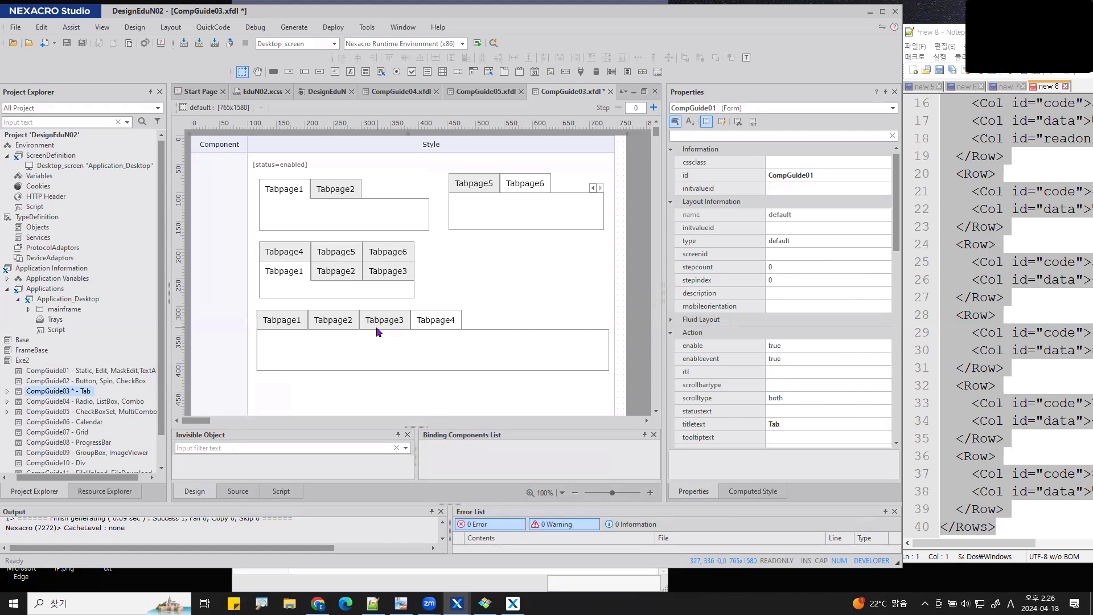
Switch to the DesignEduN01 project and open its CompGuide03 - Tab form.
scroll(377, 328, down, 4)
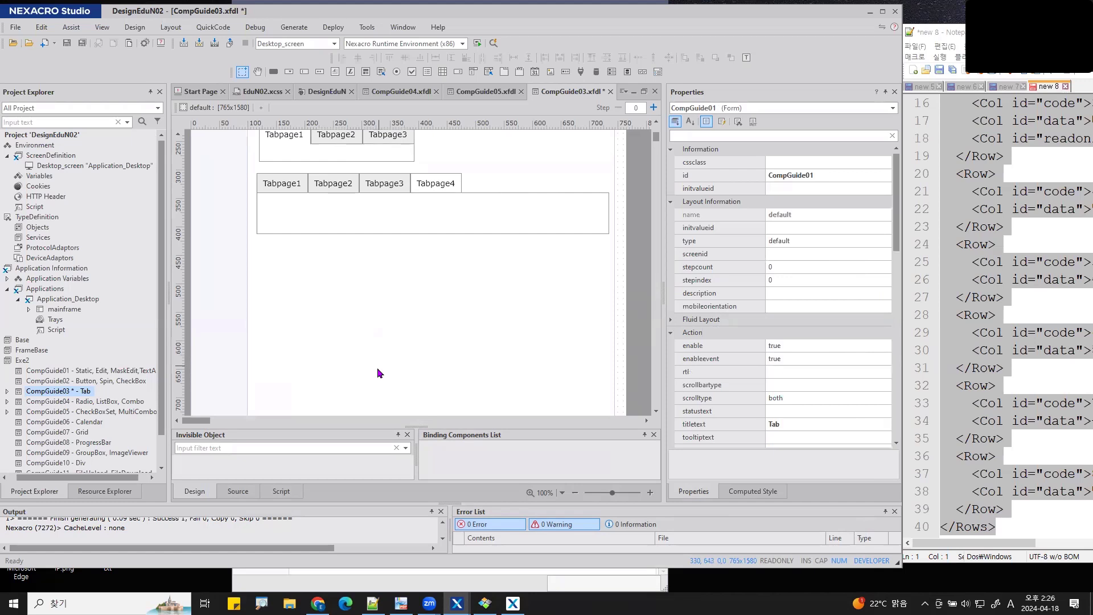
mouse_move(429, 603)
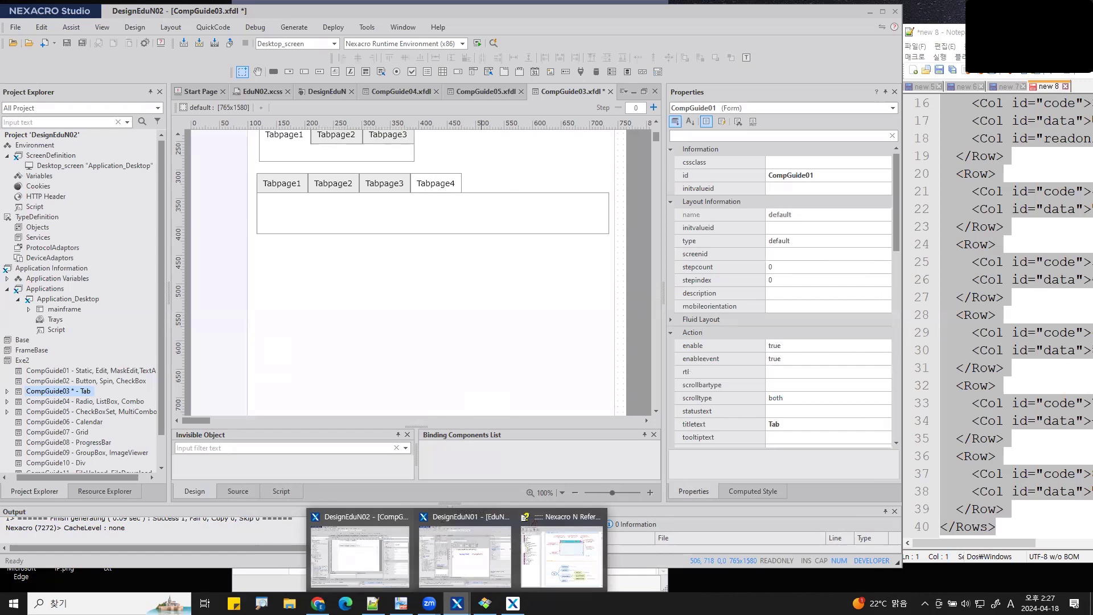
click(448, 566)
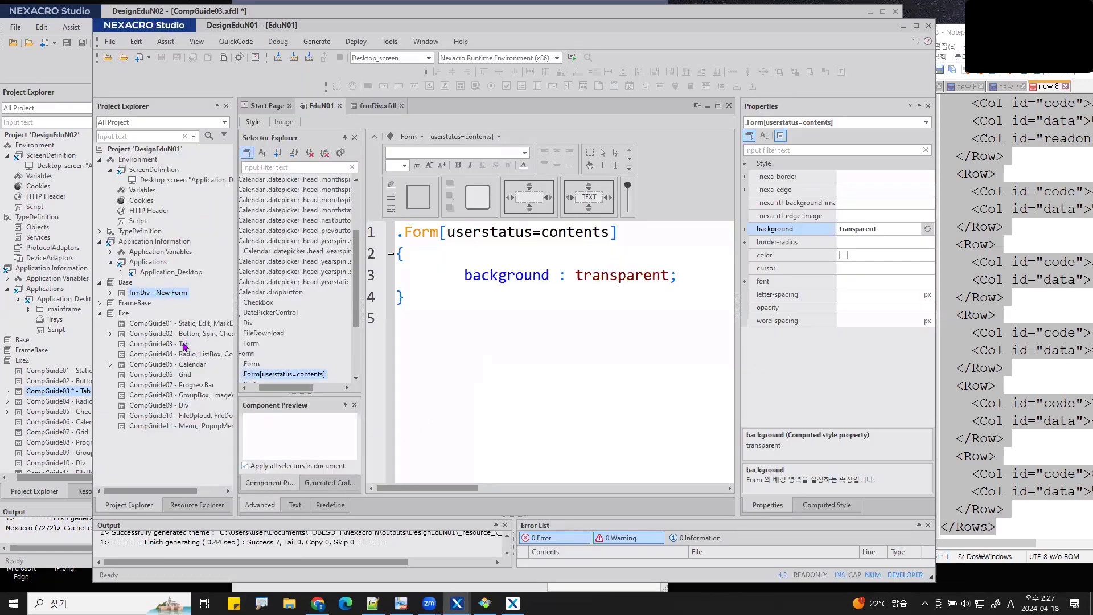
click(159, 345)
double_click(158, 345)
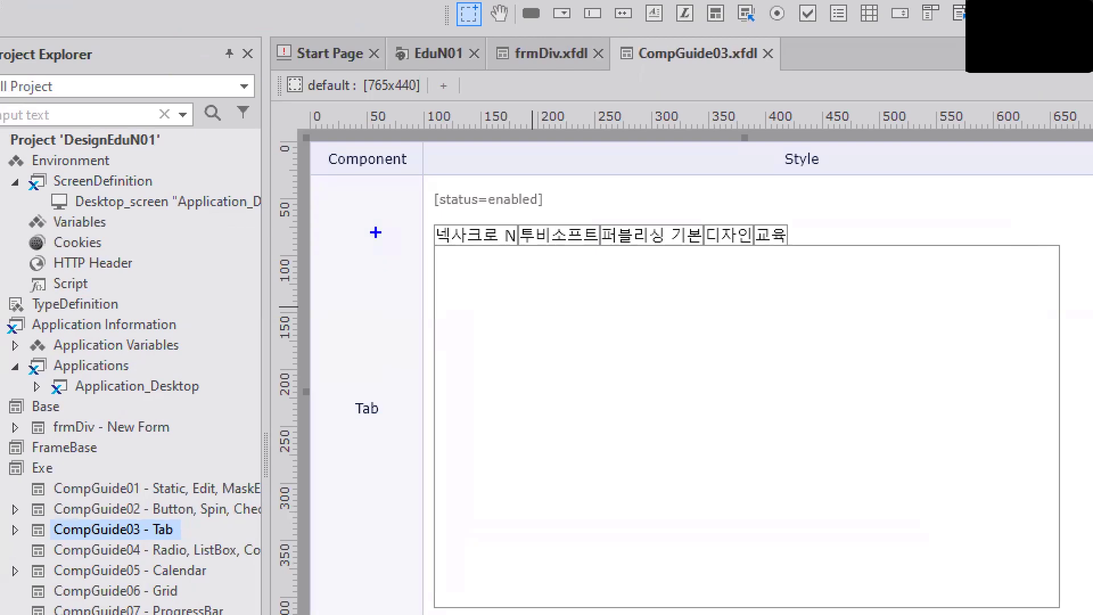
drag(706, 245, 704, 277)
mouse_move(601, 246)
mouse_down()
mouse_move(606, 275)
mouse_move(704, 258)
mouse_move(755, 271)
mouse_up()
drag(754, 256, 702, 258)
mouse_move(788, 245)
mouse_down()
mouse_move(792, 265)
mouse_move(756, 256)
mouse_up()
mouse_move(824, 272)
mouse_down()
mouse_move(405, 336)
mouse_move(823, 212)
mouse_move(764, 326)
mouse_up()
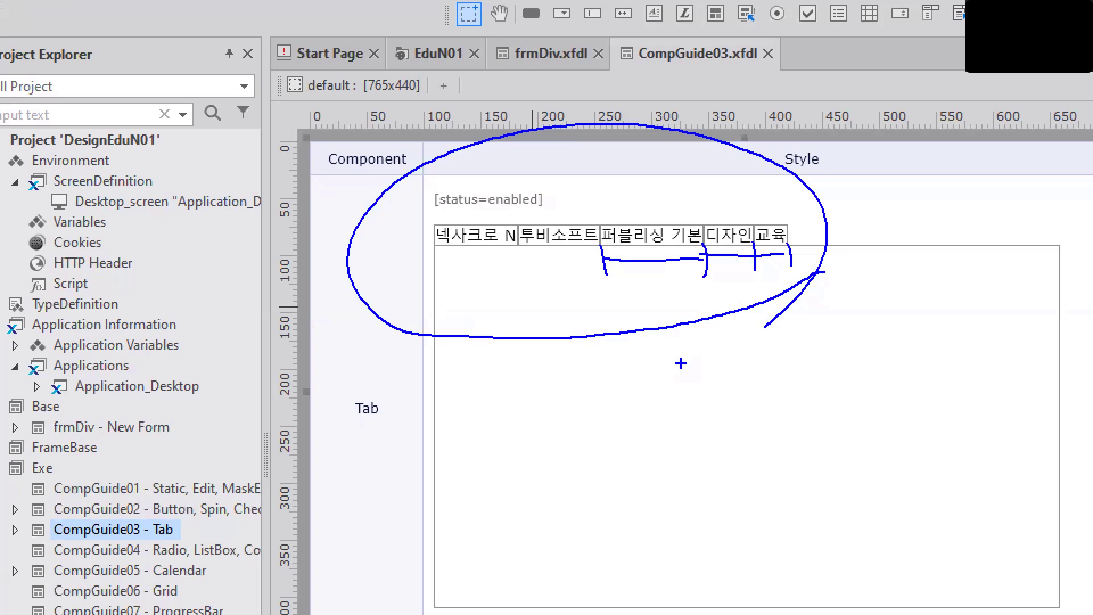
mouse_move(681, 364)
mouse_down()
mouse_move(542, 391)
mouse_move(649, 401)
mouse_move(661, 360)
mouse_up()
mouse_move(508, 253)
mouse_down()
mouse_move(462, 201)
mouse_move(494, 260)
mouse_up()
drag(480, 213, 445, 263)
drag(450, 210, 490, 262)
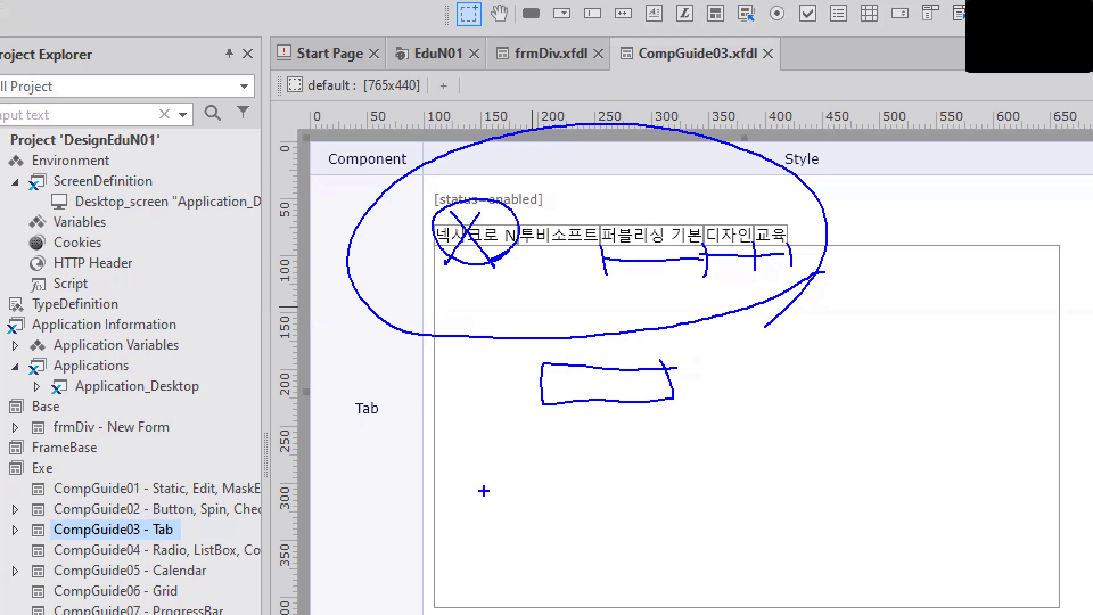
mouse_move(485, 491)
mouse_down()
mouse_move(536, 432)
mouse_move(683, 439)
mouse_move(488, 484)
mouse_up()
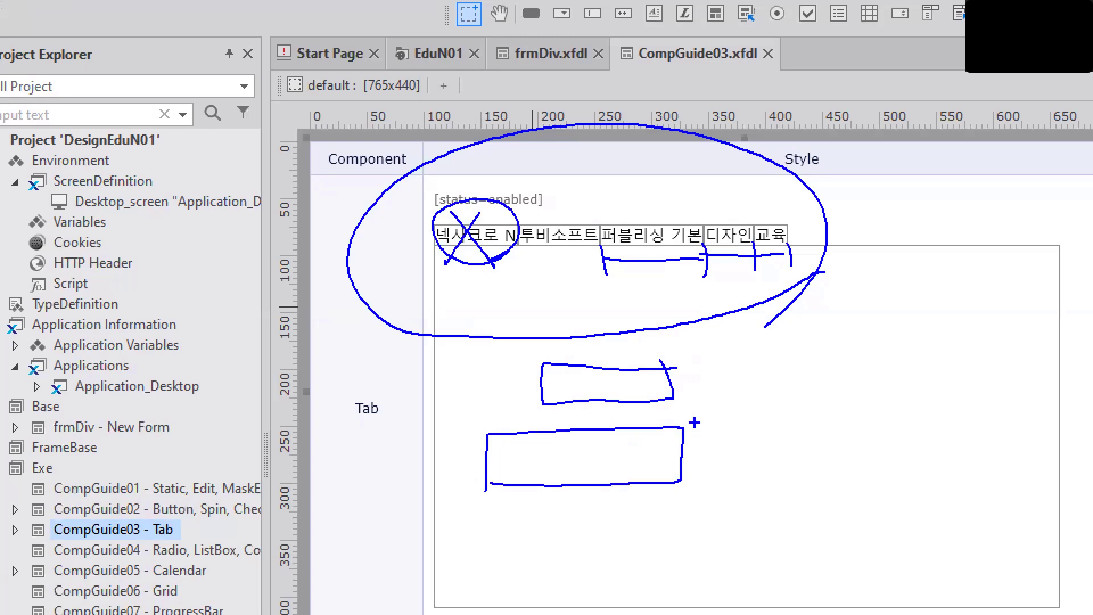
mouse_move(683, 428)
mouse_down()
mouse_move(820, 418)
mouse_move(863, 462)
mouse_move(689, 472)
mouse_up()
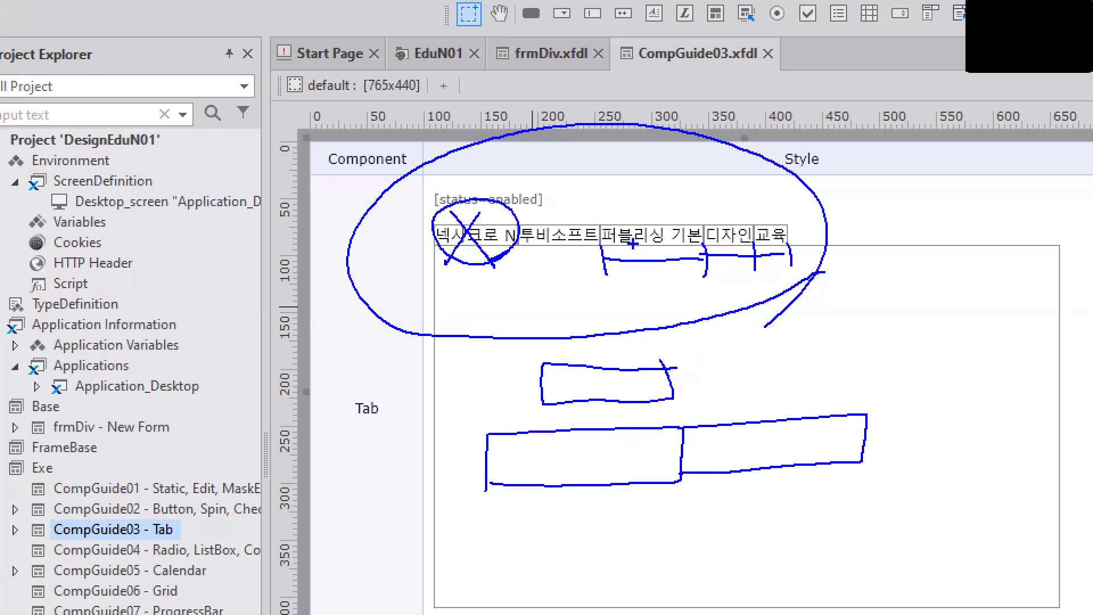
key(Escape)
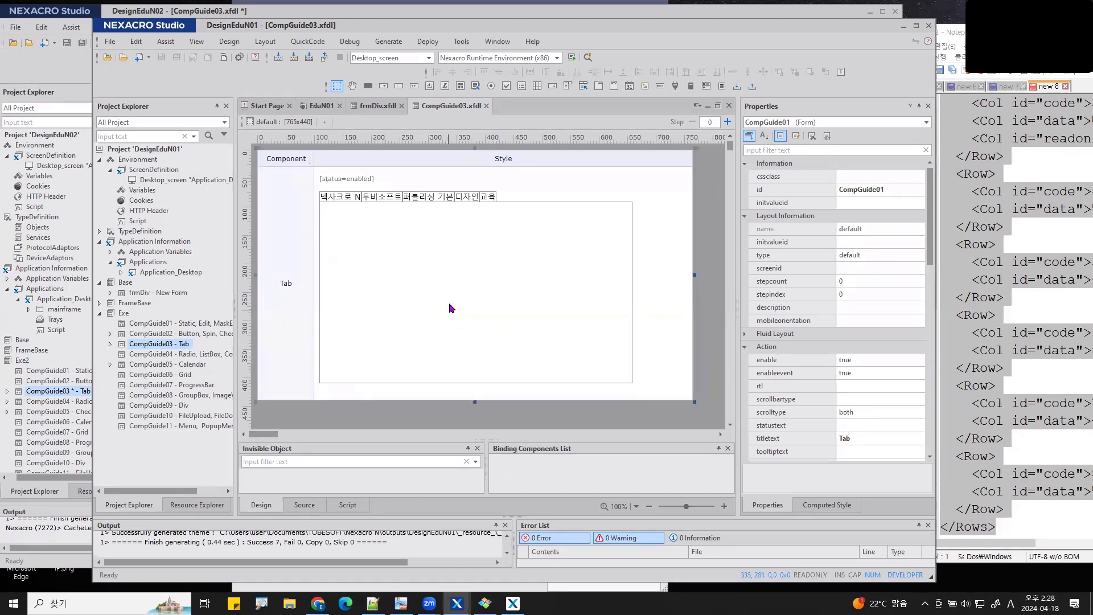
Set -nexa-padding to 5px for the .Tab .tabbuttonitem selector in the EduN01 theme style and save it.
click(314, 109)
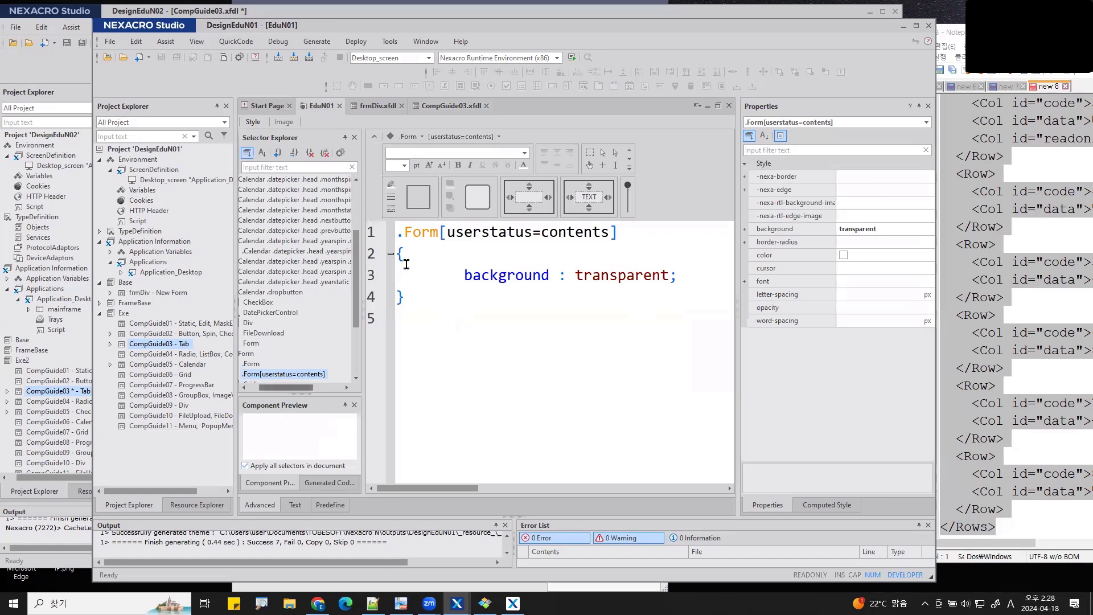
scroll(356, 292, down, 3)
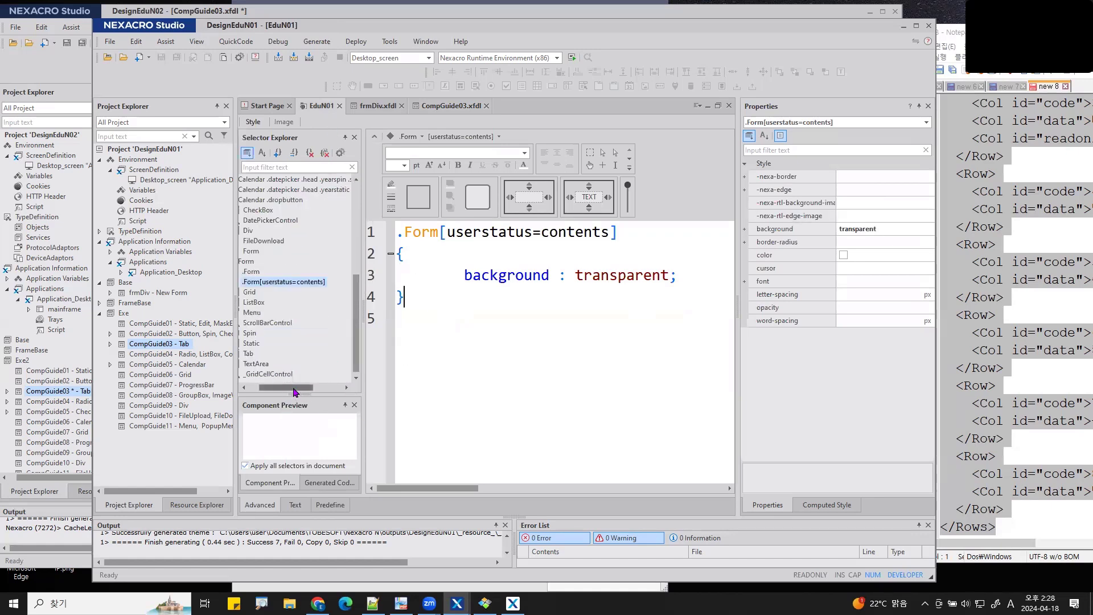
drag(264, 387, 232, 389)
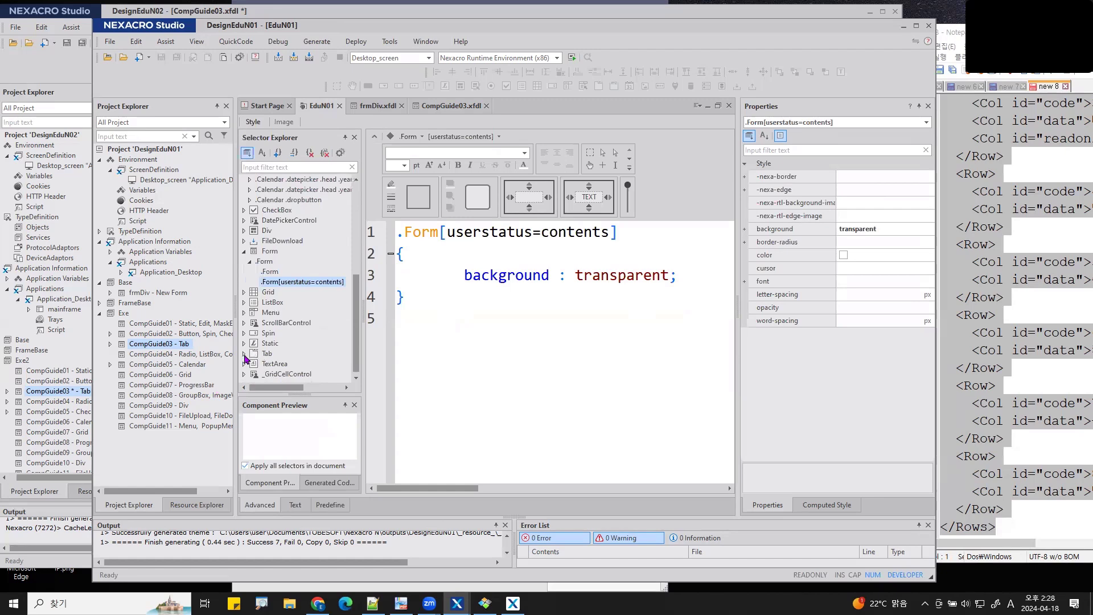
click(244, 354)
click(273, 364)
click(249, 363)
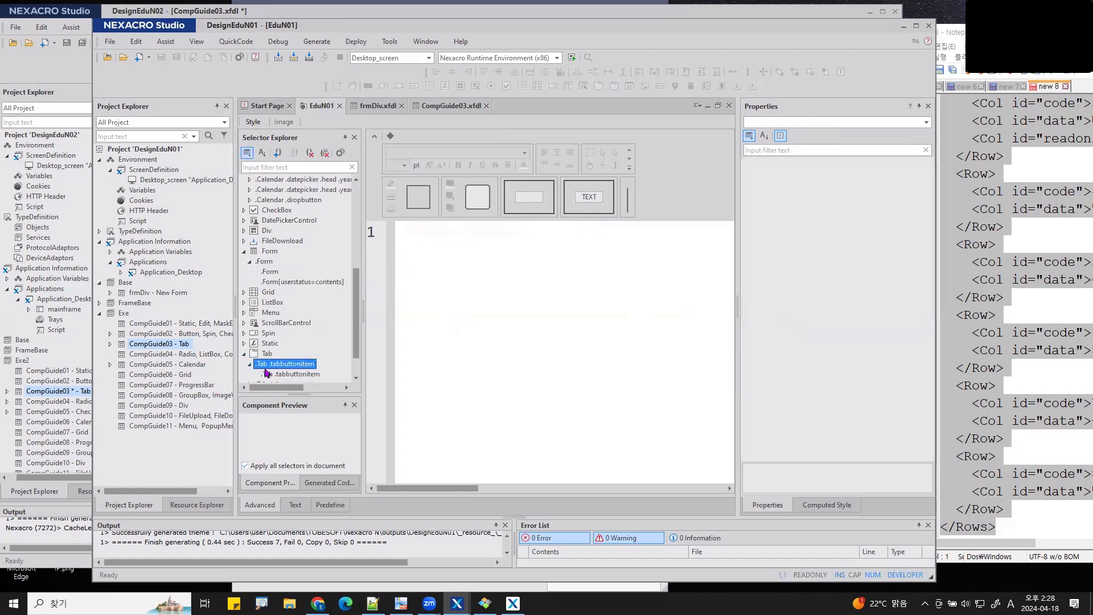
click(291, 374)
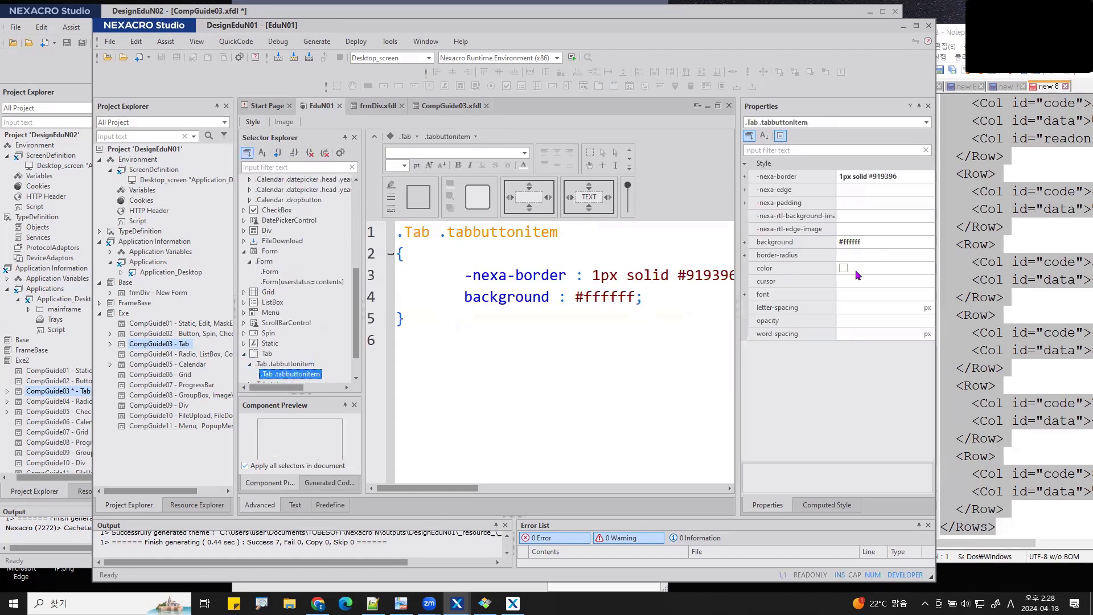
click(854, 203)
text(5px)
key(Return)
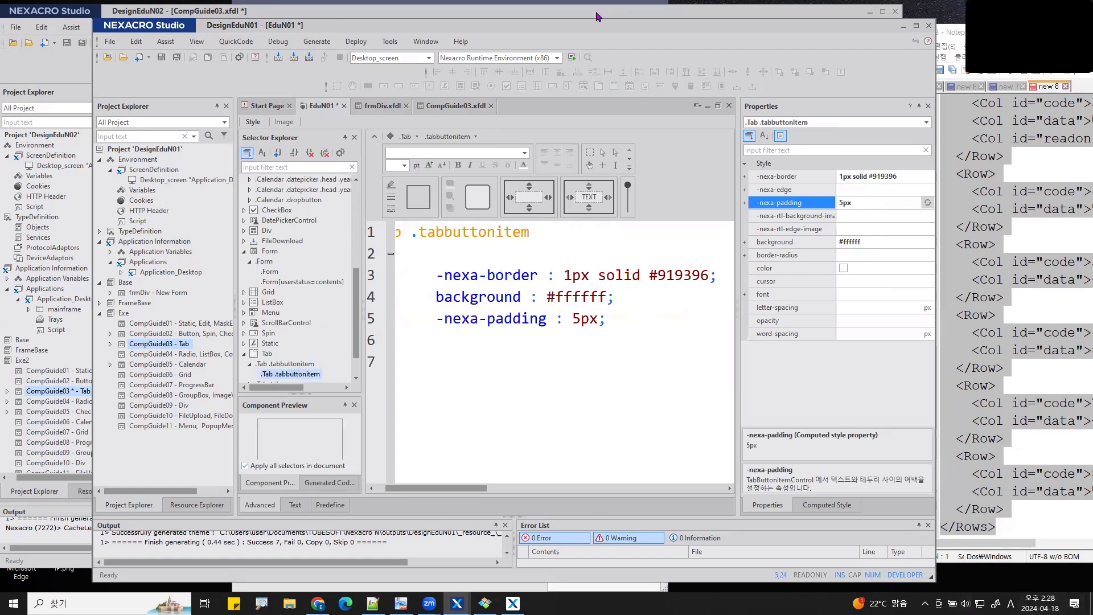
click(177, 58)
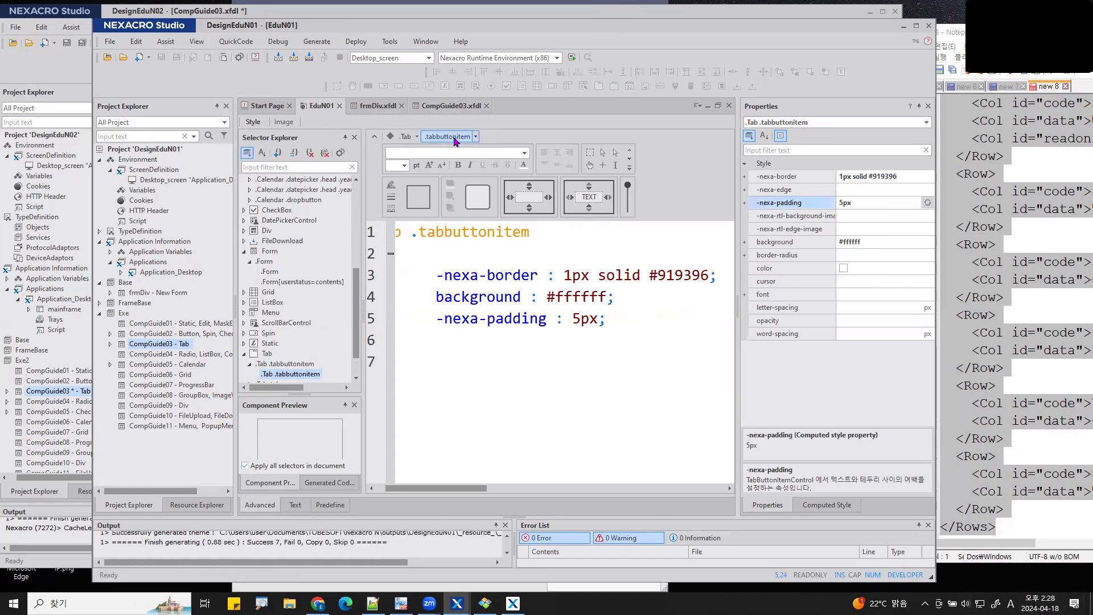
Check the tab buttons on the CompGuide03 form, and return to the four-page Tab in the DesignEduN02 project.
click(446, 108)
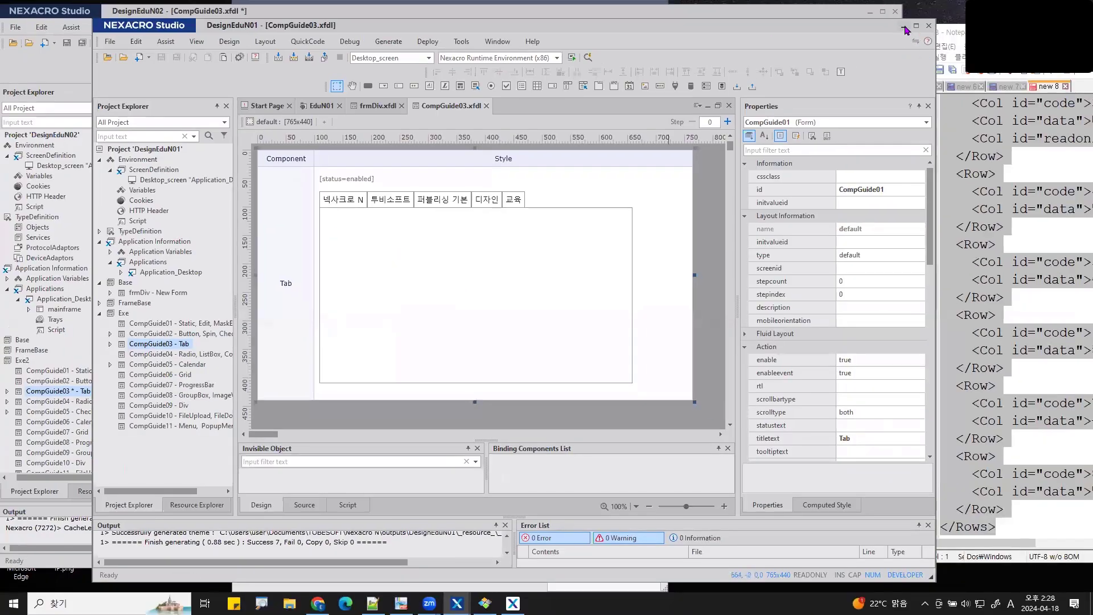
click(904, 27)
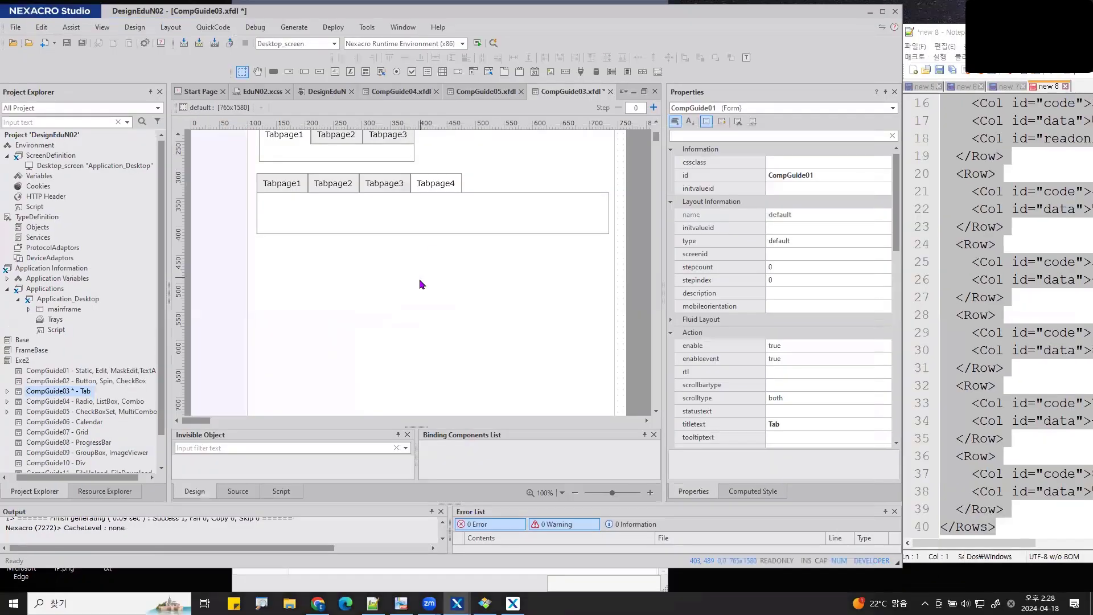
click(365, 184)
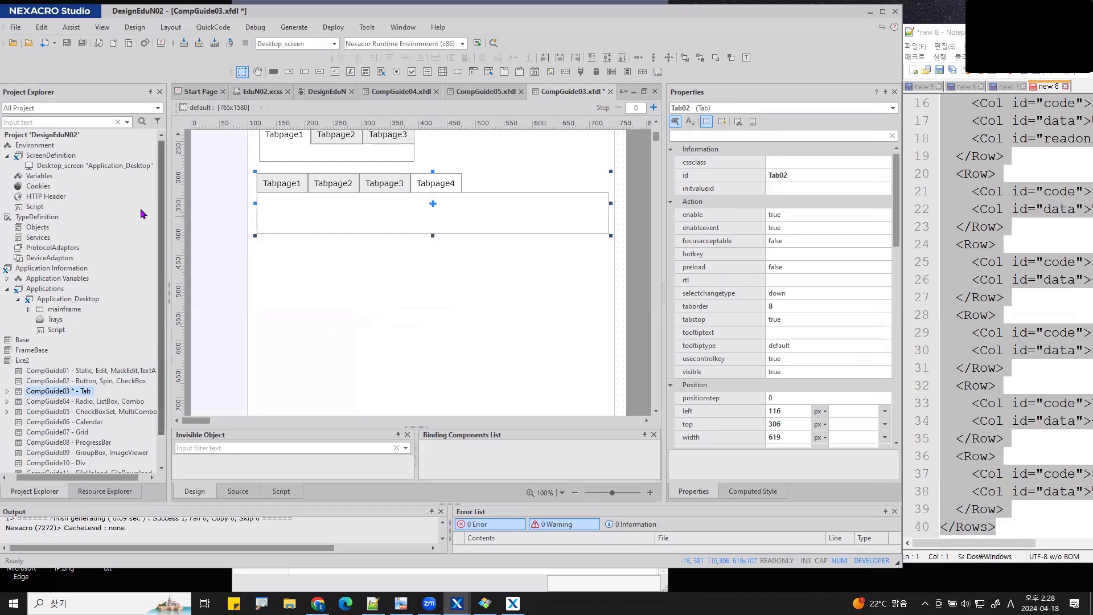
drag(167, 193, 150, 193)
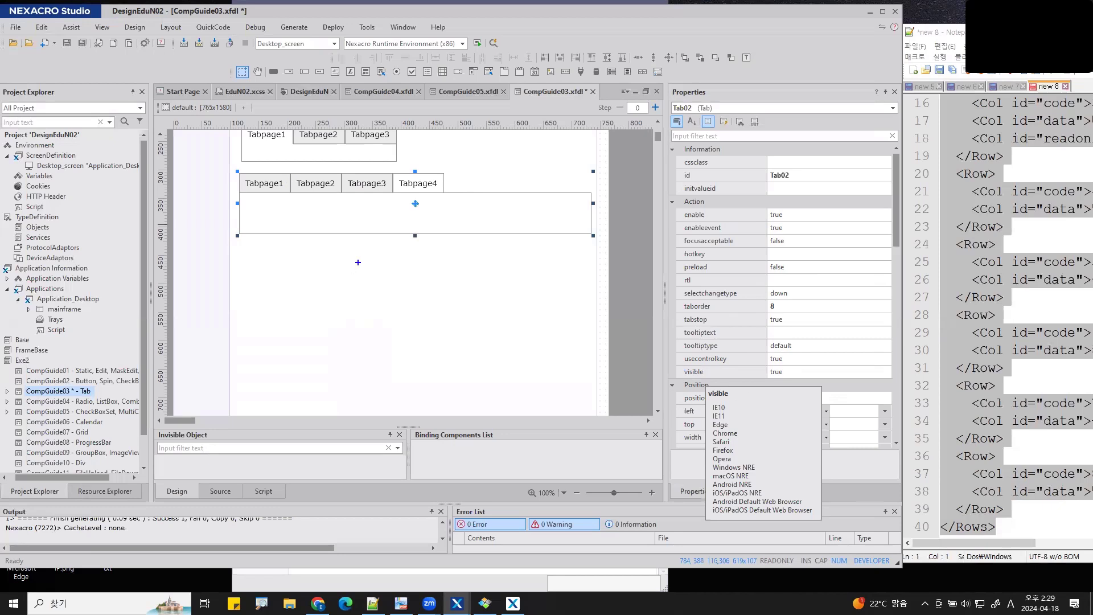
mouse_move(447, 260)
mouse_down()
mouse_move(415, 288)
mouse_move(442, 257)
mouse_move(411, 279)
mouse_move(432, 270)
mouse_up()
mouse_move(568, 315)
mouse_down()
mouse_move(251, 329)
mouse_move(460, 498)
mouse_move(561, 342)
mouse_move(561, 317)
mouse_up()
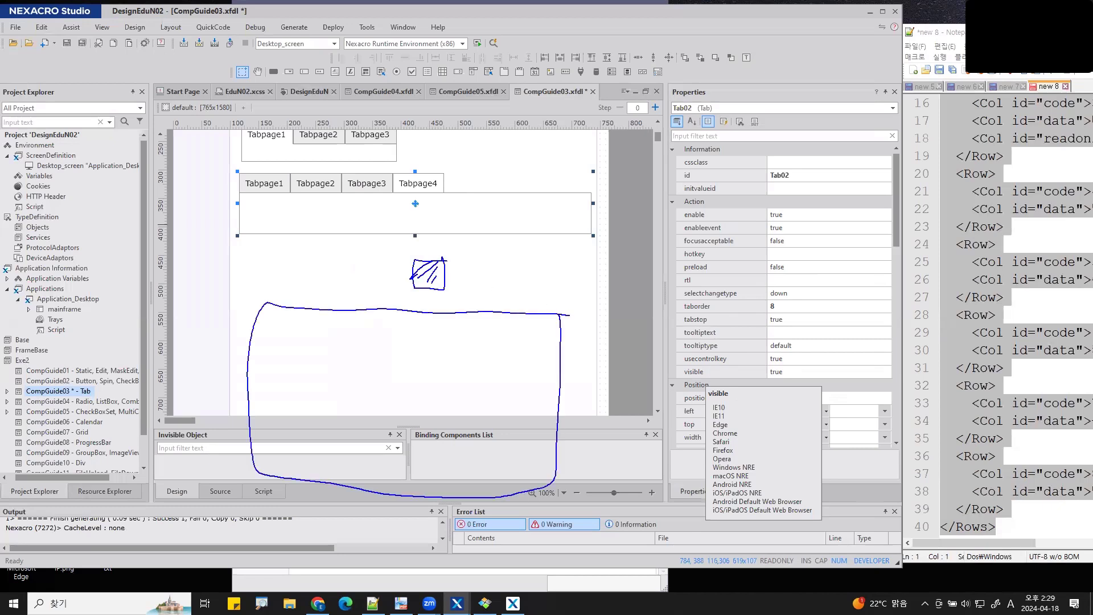
mouse_move(277, 373)
mouse_down()
mouse_move(302, 410)
mouse_move(444, 292)
mouse_move(439, 312)
mouse_move(470, 302)
mouse_up()
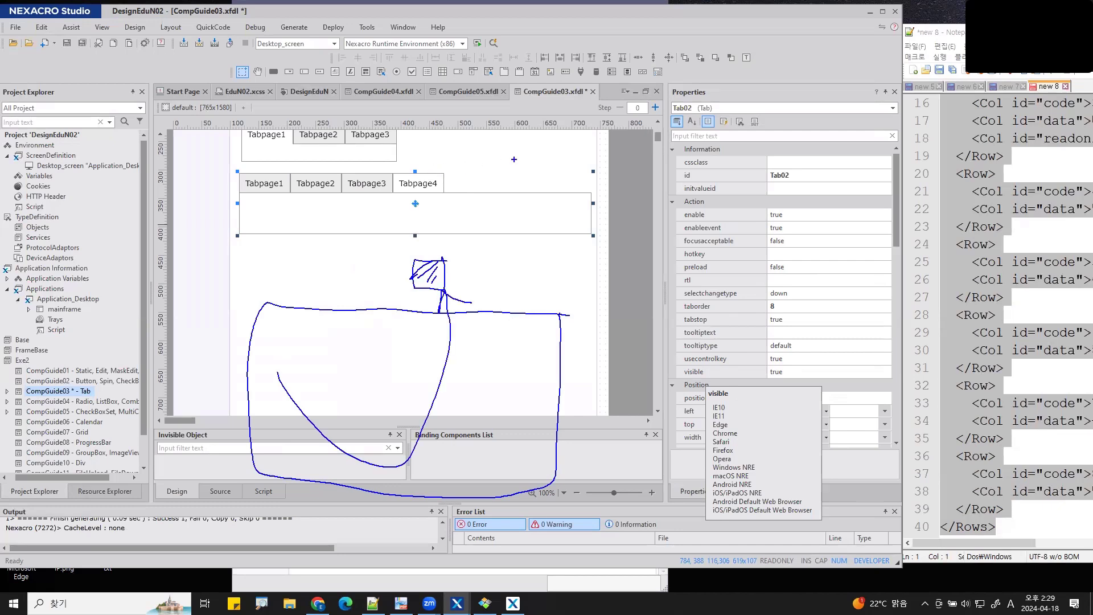
mouse_move(514, 160)
mouse_down()
mouse_move(496, 171)
mouse_move(512, 180)
mouse_up()
mouse_move(715, 96)
mouse_down()
mouse_move(683, 129)
mouse_move(716, 111)
mouse_up()
key(Escape)
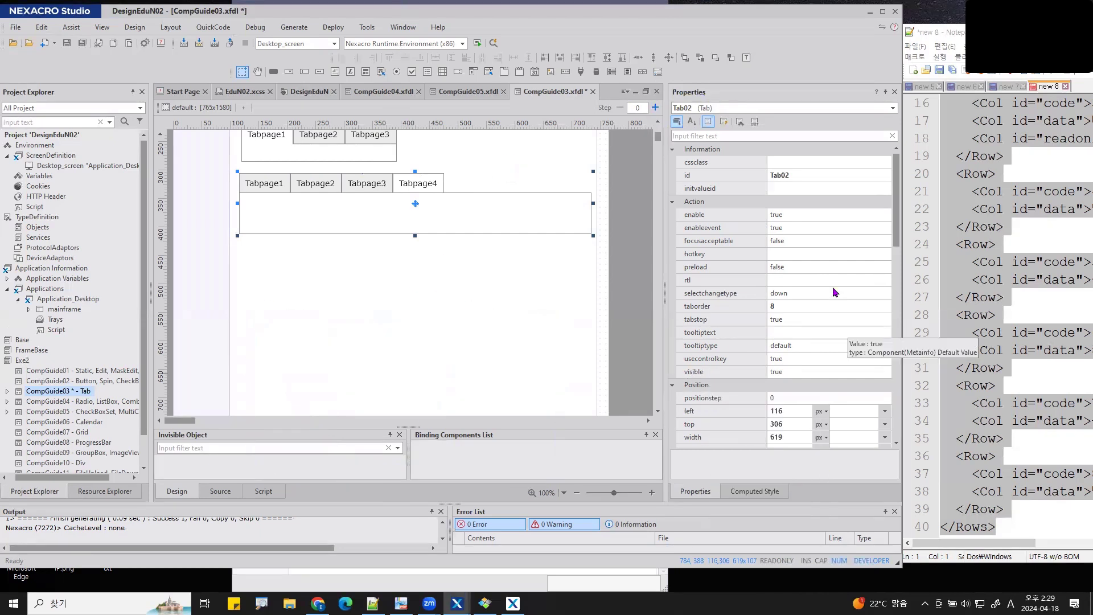
Set the text of Tabpage4 in the lowest Tab to "디자인".
click(468, 223)
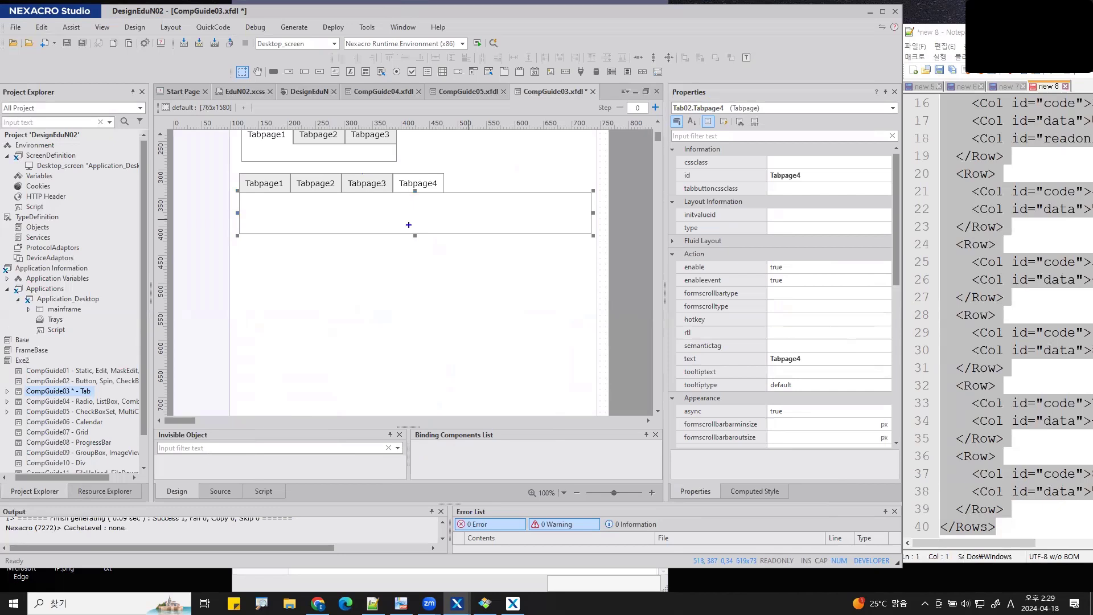
mouse_move(395, 222)
mouse_down()
mouse_move(416, 194)
mouse_move(425, 197)
mouse_up()
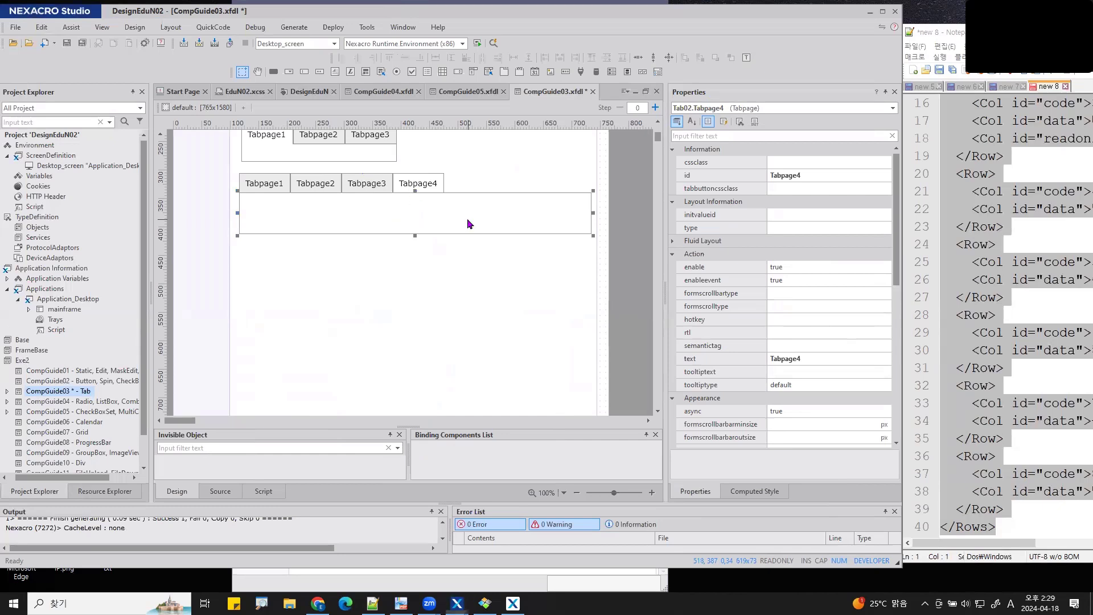
click(813, 358)
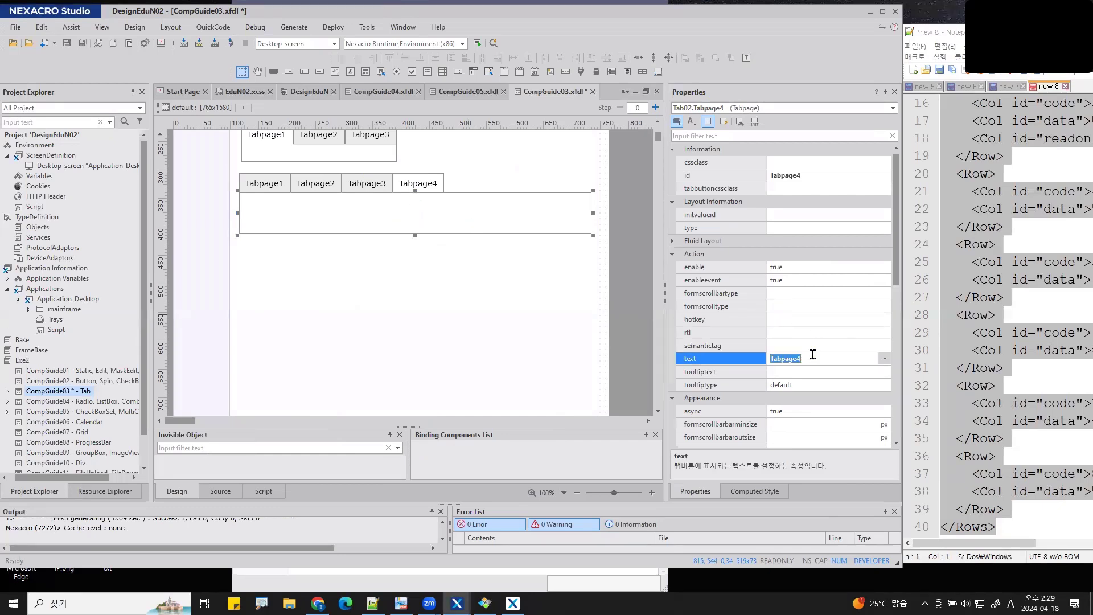
key(Hangul)
text(디자인)
key(Return)
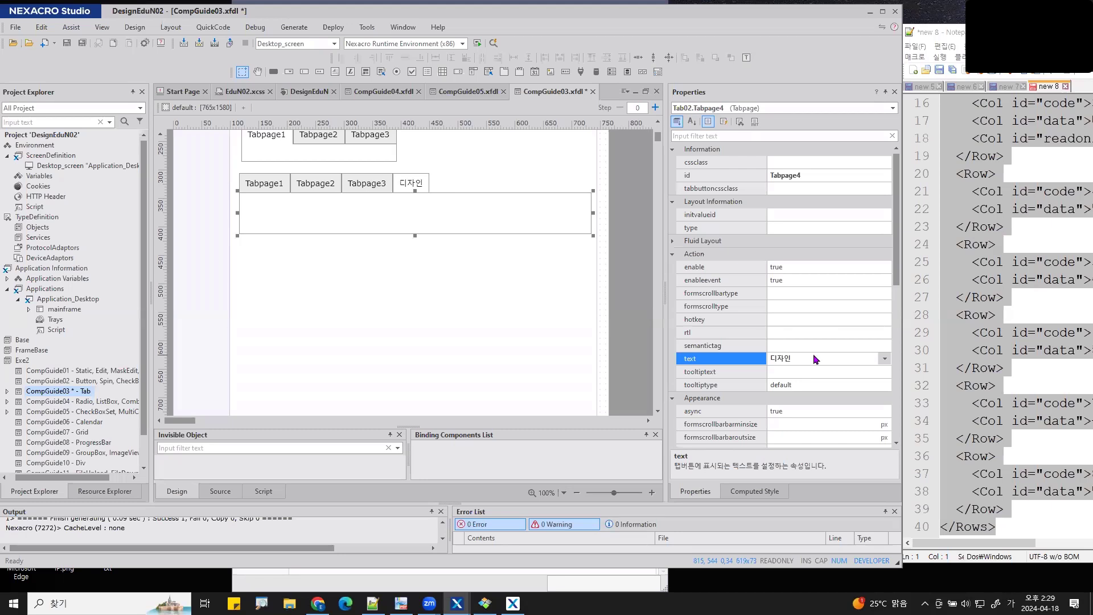
Go to the previous tabpage of the lowest Tab, Tabpage3, and set its text to "넥사크로 N".
click(385, 179)
right_click(385, 180)
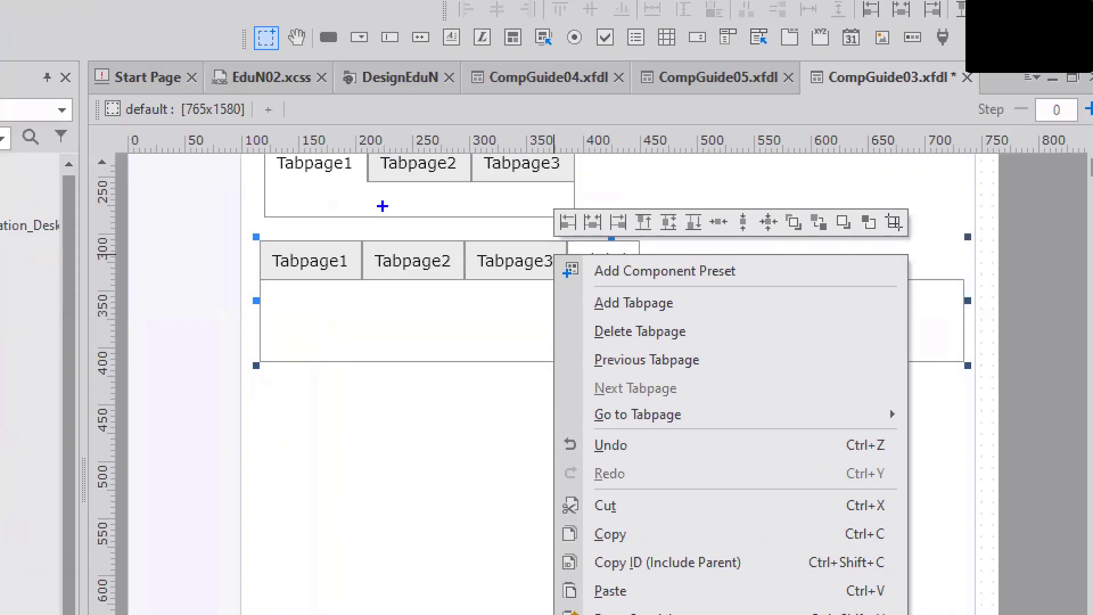
mouse_move(757, 350)
mouse_down()
mouse_move(615, 344)
mouse_move(641, 407)
mouse_move(728, 347)
mouse_up()
key(Escape)
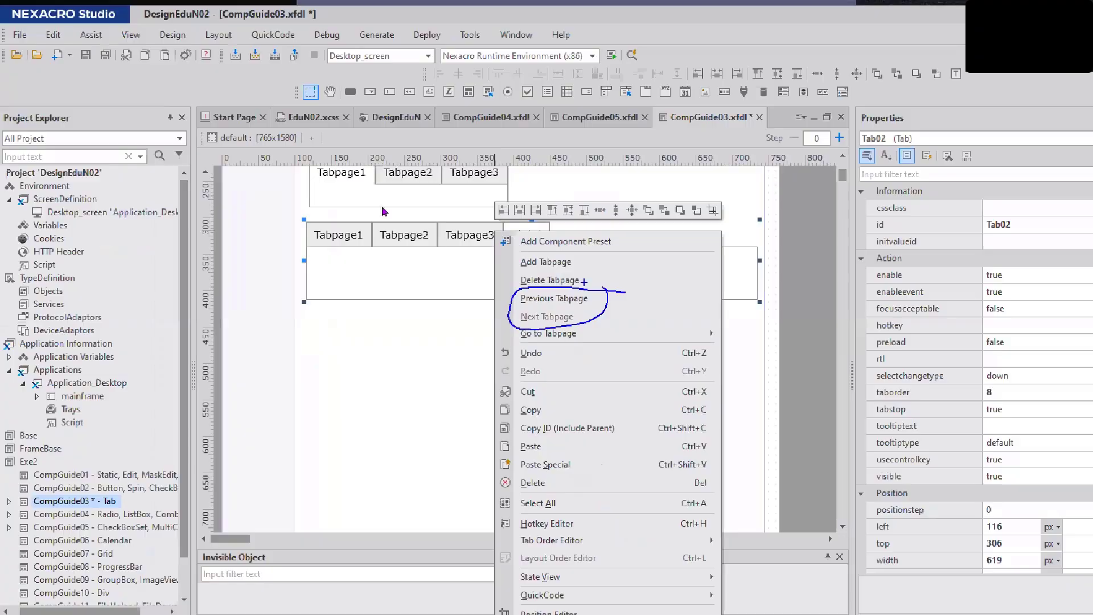
right_click(399, 188)
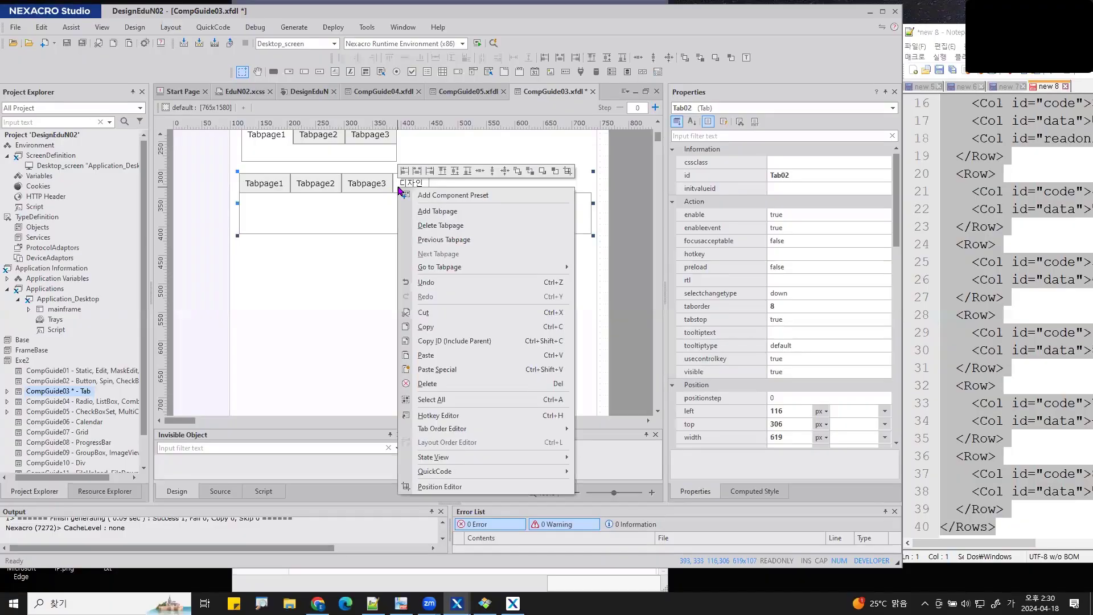
click(458, 240)
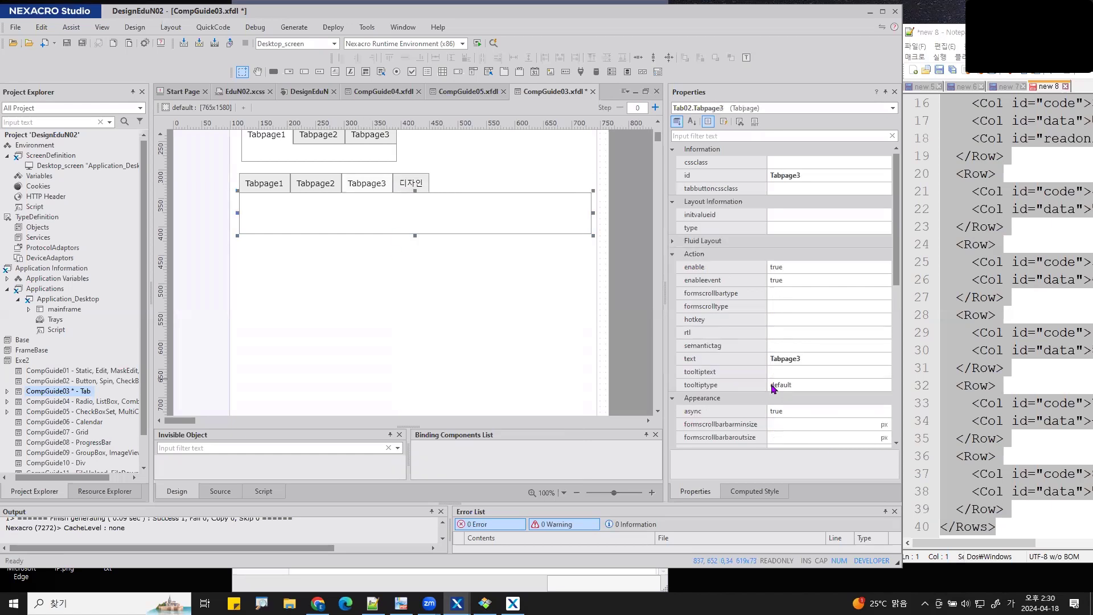
double_click(813, 359)
text(네ㄱ사크로)
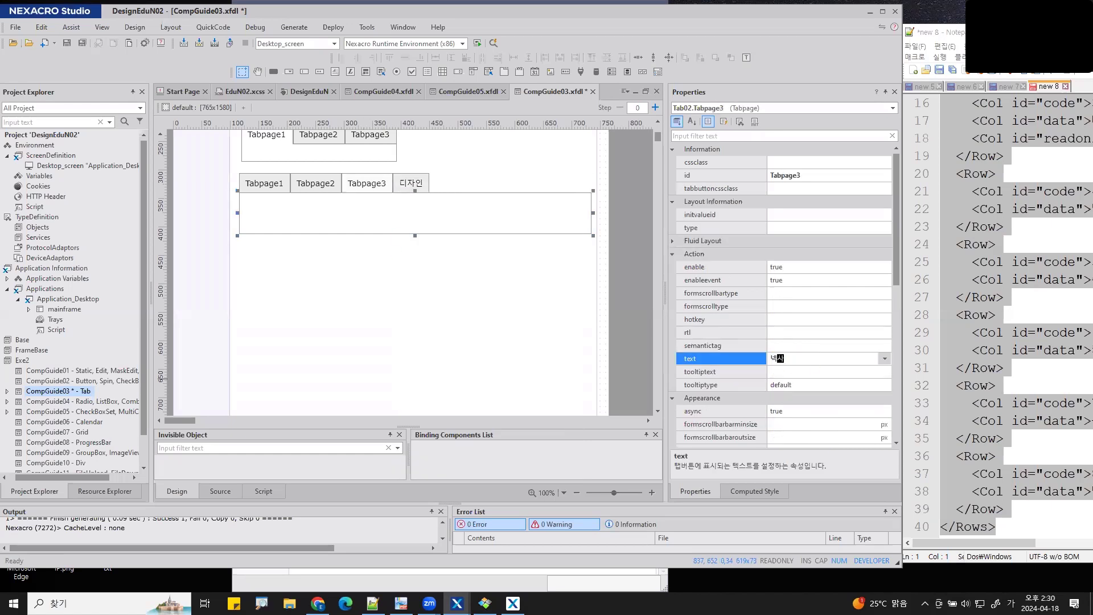
key(Hangul)
text(N)
key(Return)
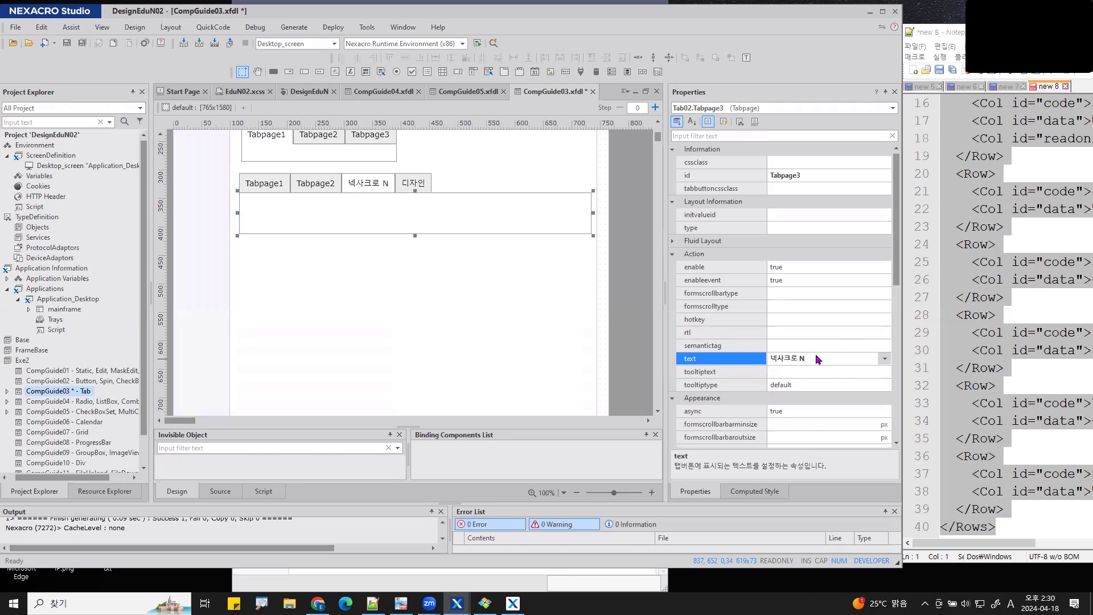
Go to Tabpage1 of the lowest Tab and set its text to "교육".
click(373, 190)
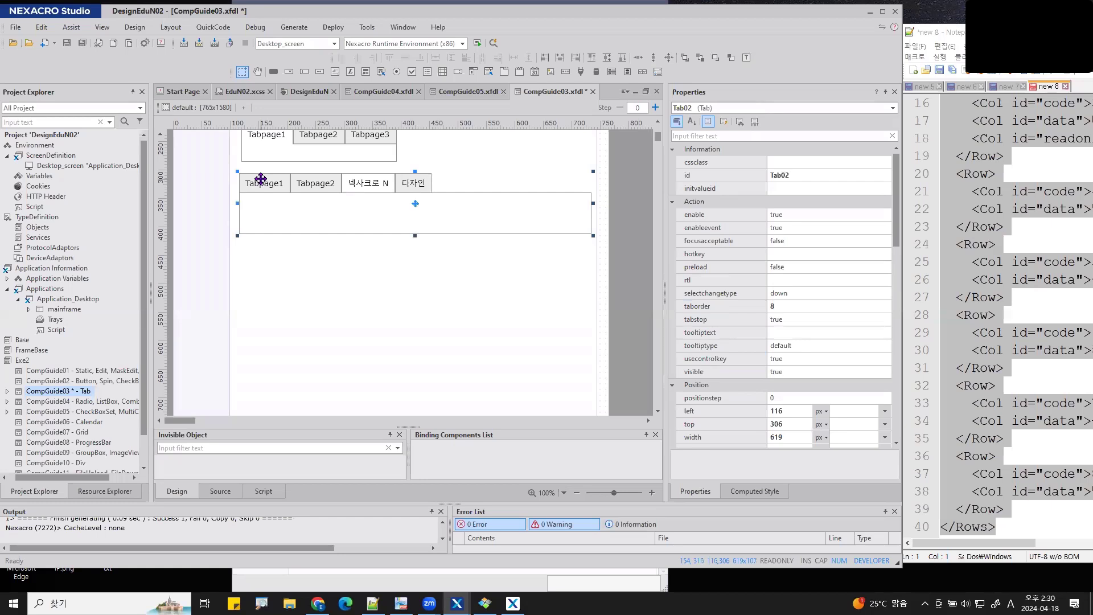
right_click(375, 183)
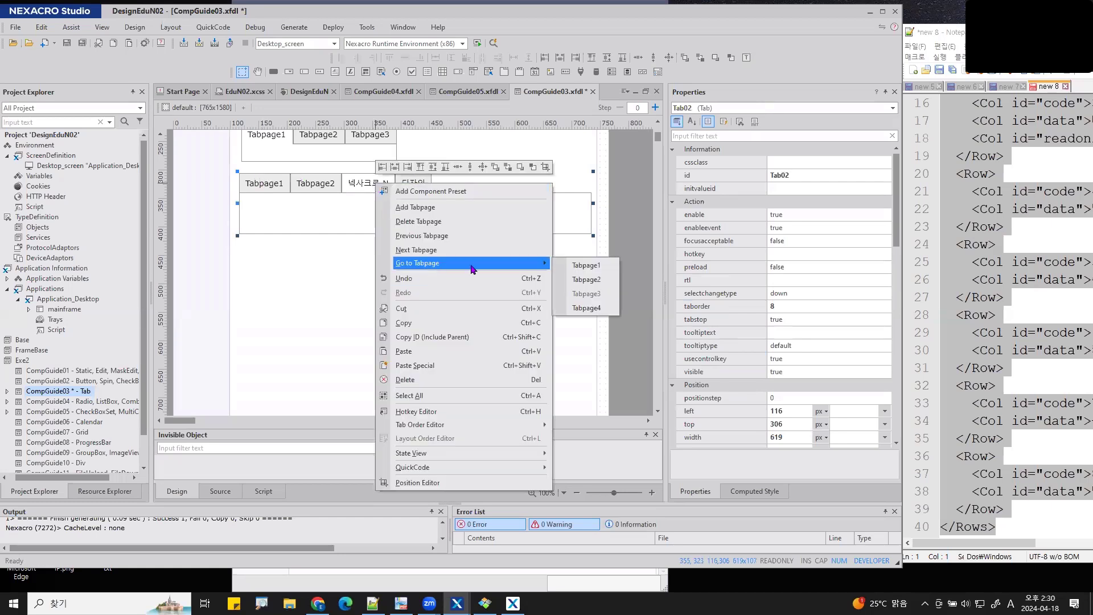
click(590, 268)
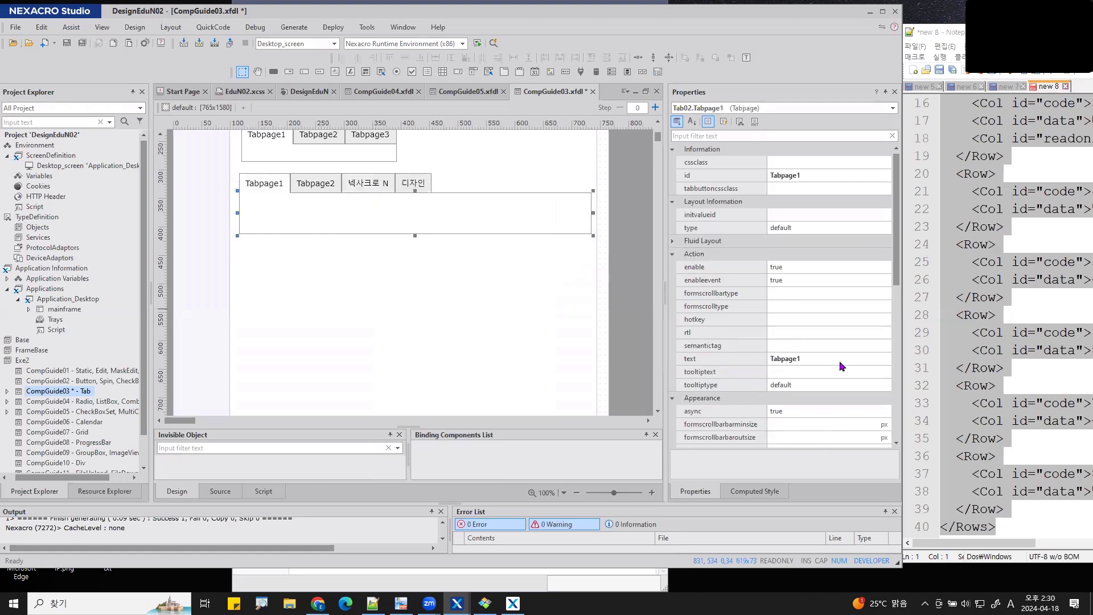
click(840, 359)
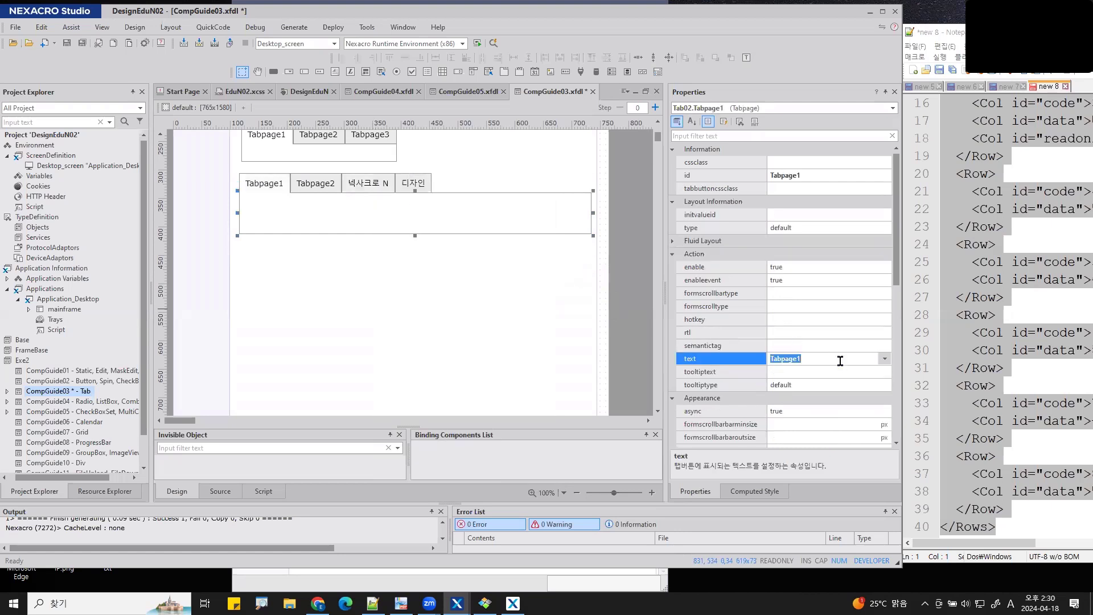
text(r)
key(Hangul)
text(교육)
key(Return)
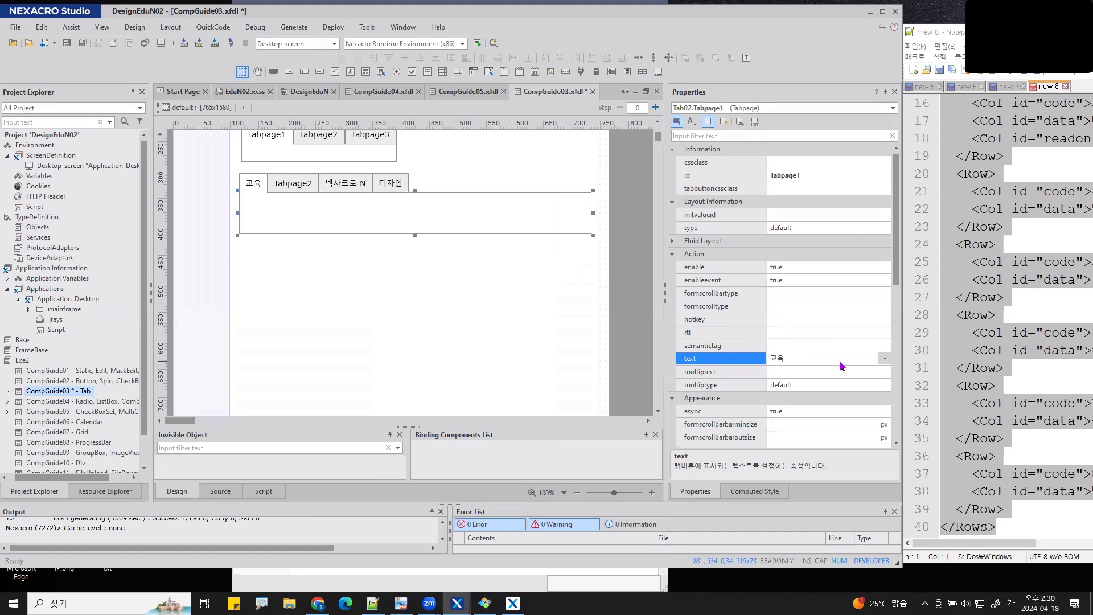
click(642, 207)
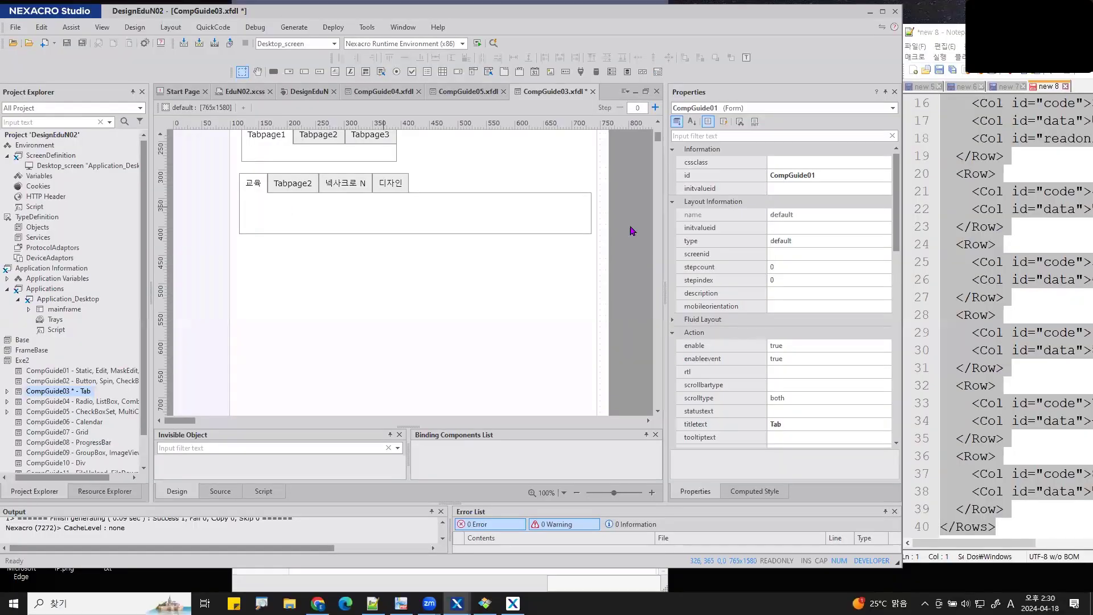
Duplicate the four-page Tab and place the copy directly beneath it, at about left 113, top 427.
click(307, 189)
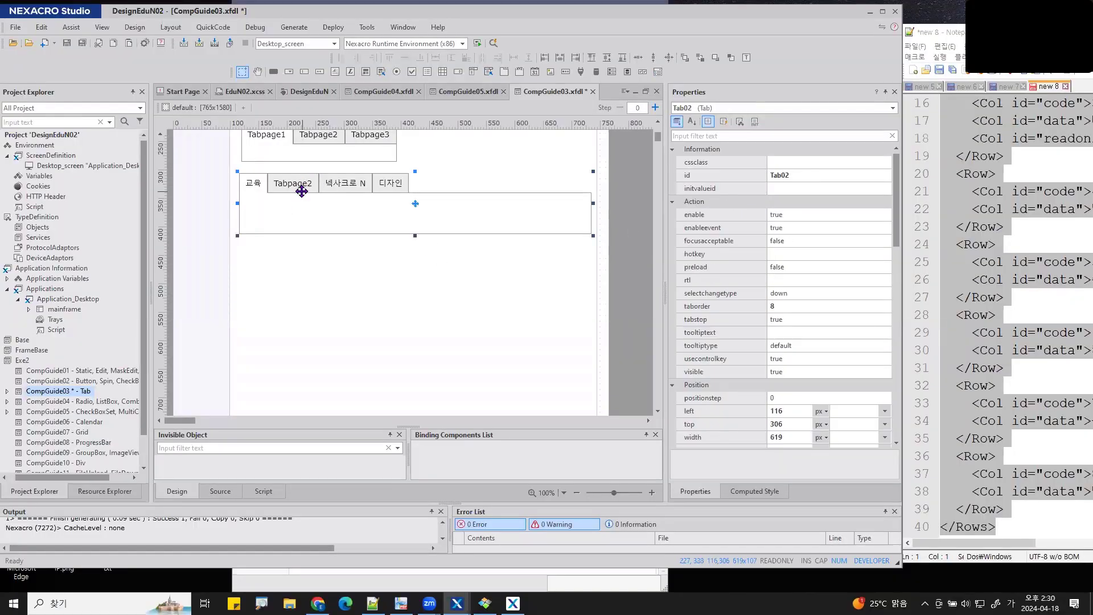
key(ctrl+v)
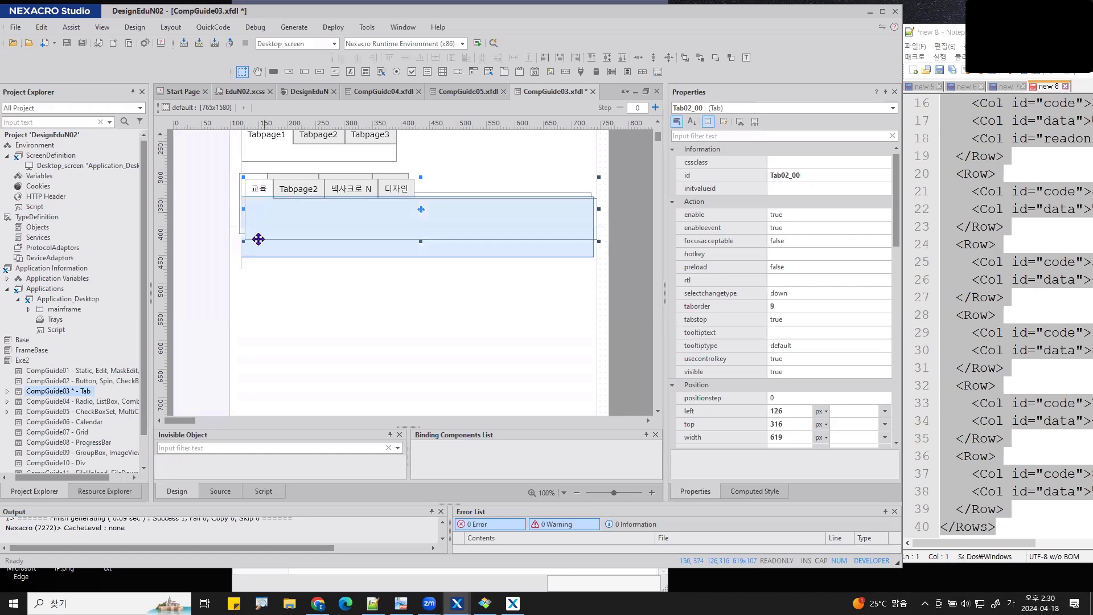
mouse_move(258, 239)
mouse_down()
mouse_move(261, 254)
mouse_move(254, 249)
mouse_up()
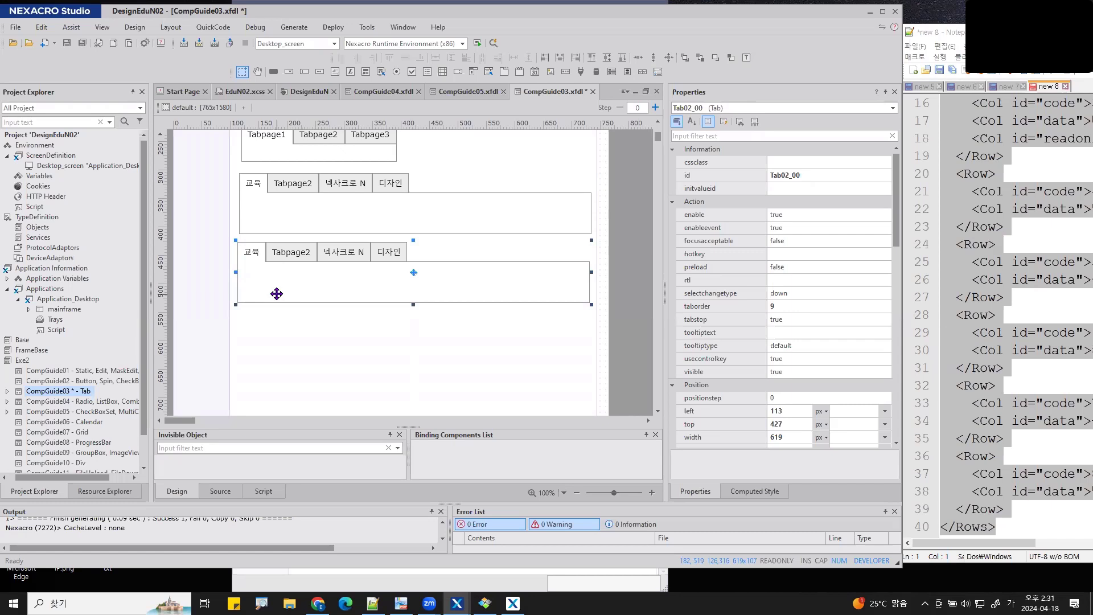
Set the tabjustify property of the duplicated Tab to true so its tab buttons fill the full width.
mouse_move(583, 240)
mouse_down()
mouse_move(471, 238)
mouse_move(487, 267)
mouse_move(558, 240)
mouse_up()
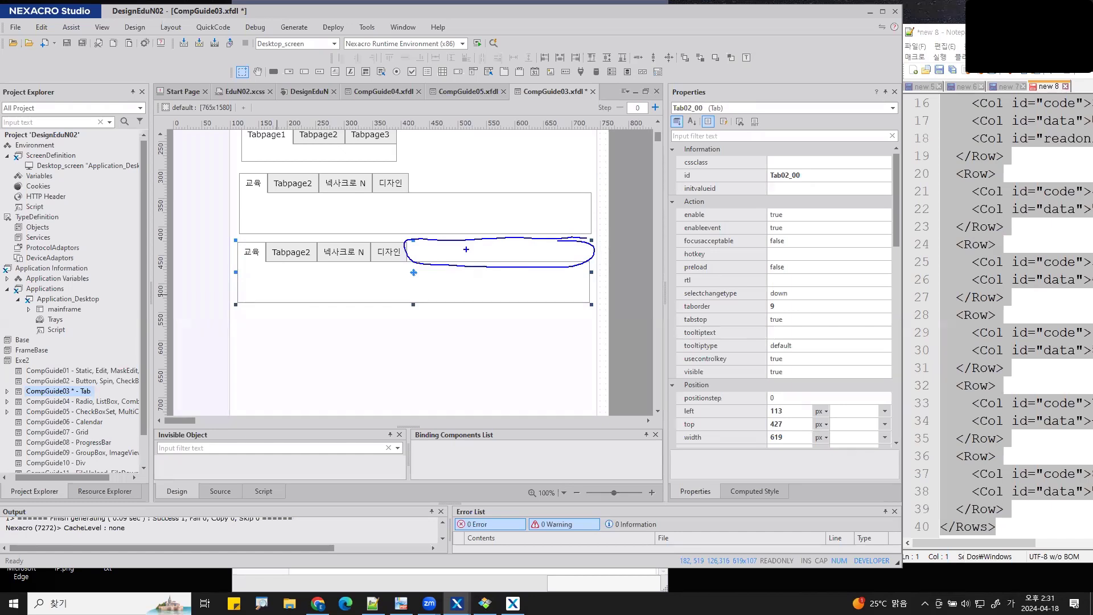
mouse_move(506, 237)
mouse_down()
mouse_move(494, 266)
mouse_move(510, 264)
mouse_up()
key(Escape)
scroll(754, 251, down, 8)
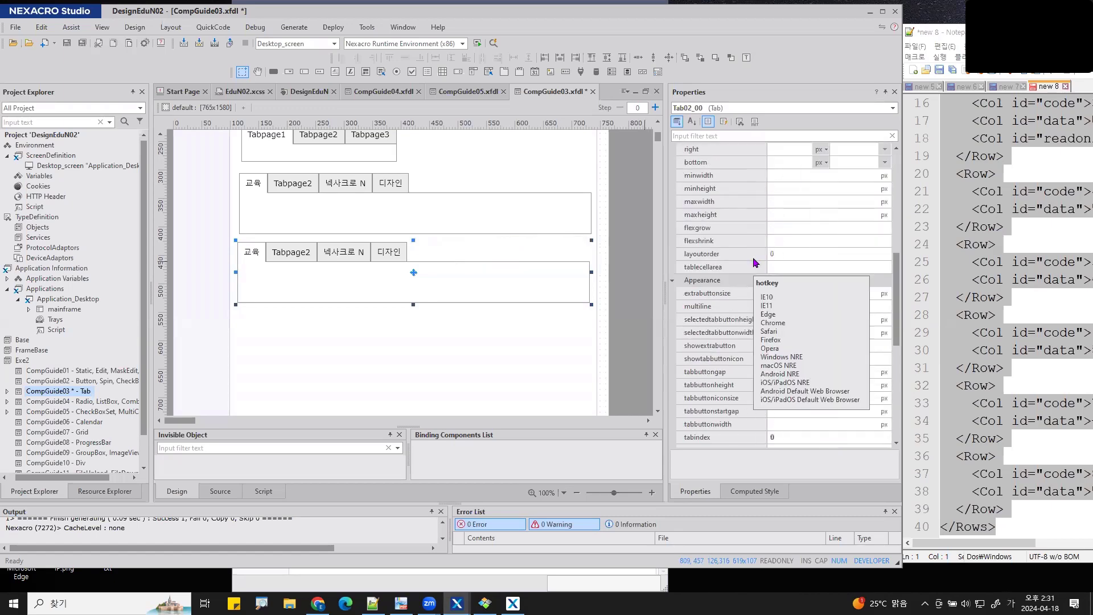
scroll(753, 258, down, 3)
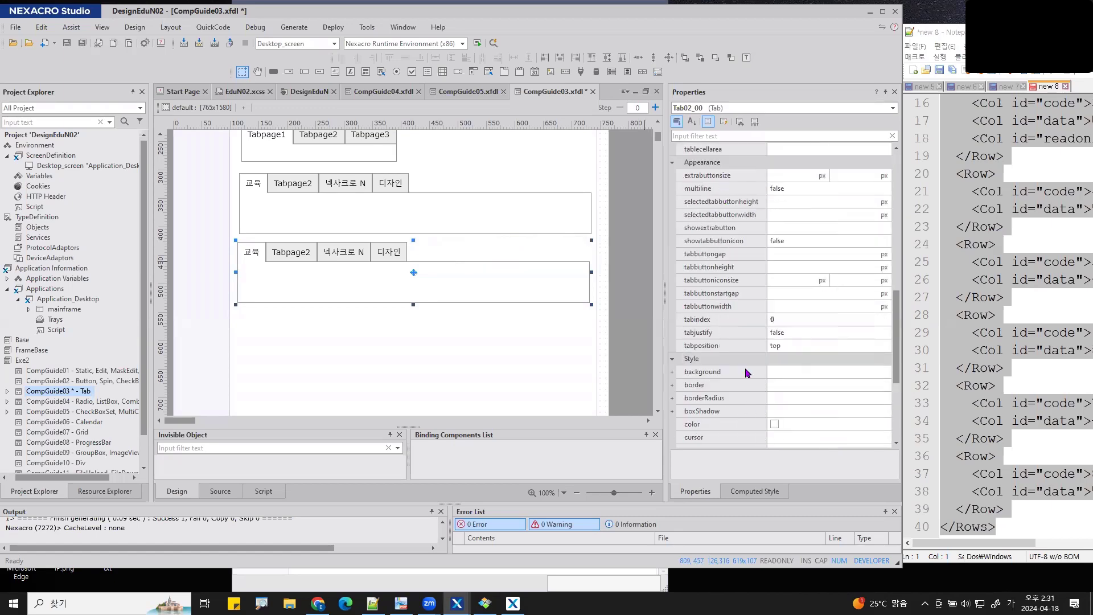
click(716, 335)
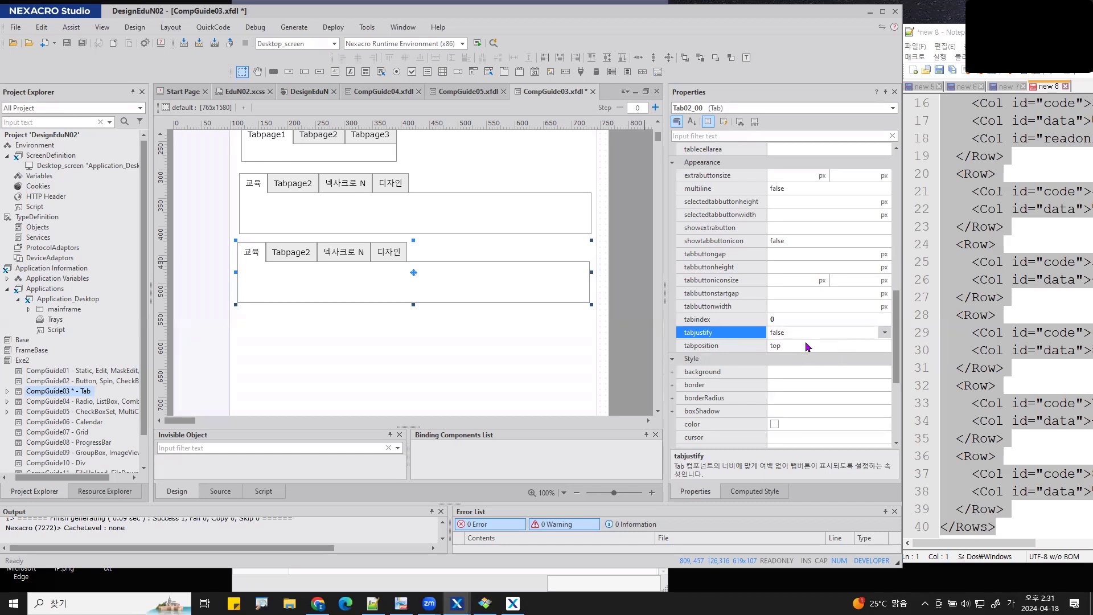
click(885, 332)
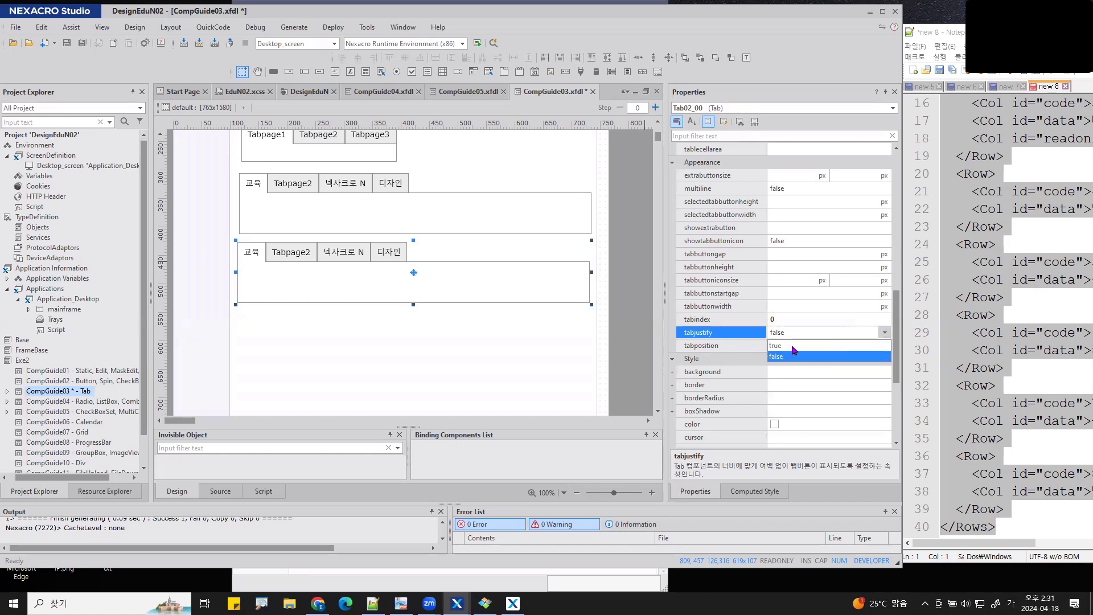
click(792, 345)
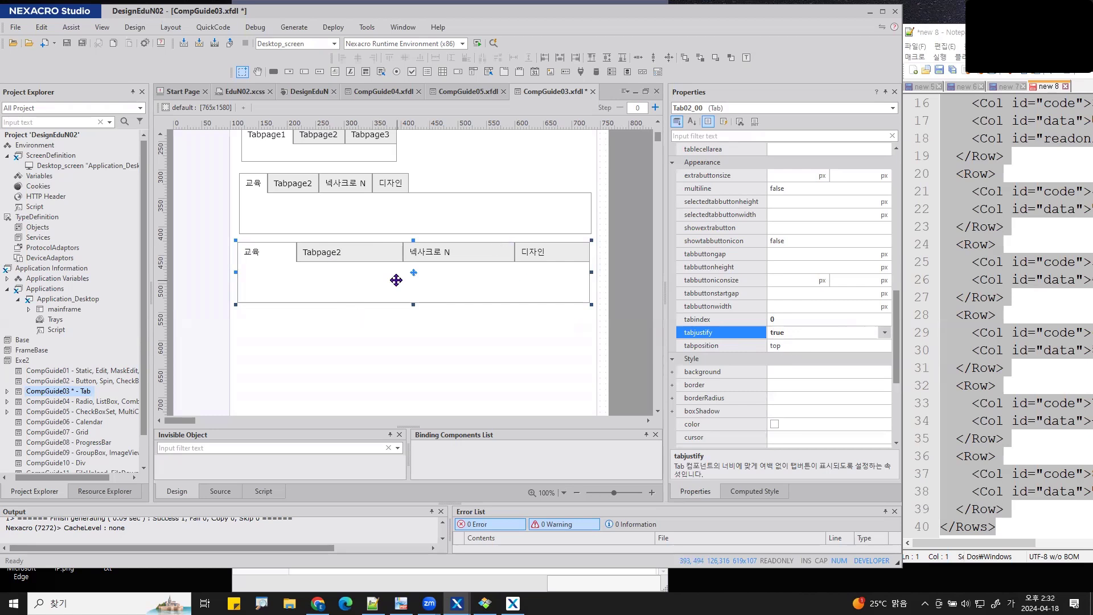
Duplicate the original unjustified four-page Tab and place the copy below the justified Tab, at about left 113, top 544.
click(334, 184)
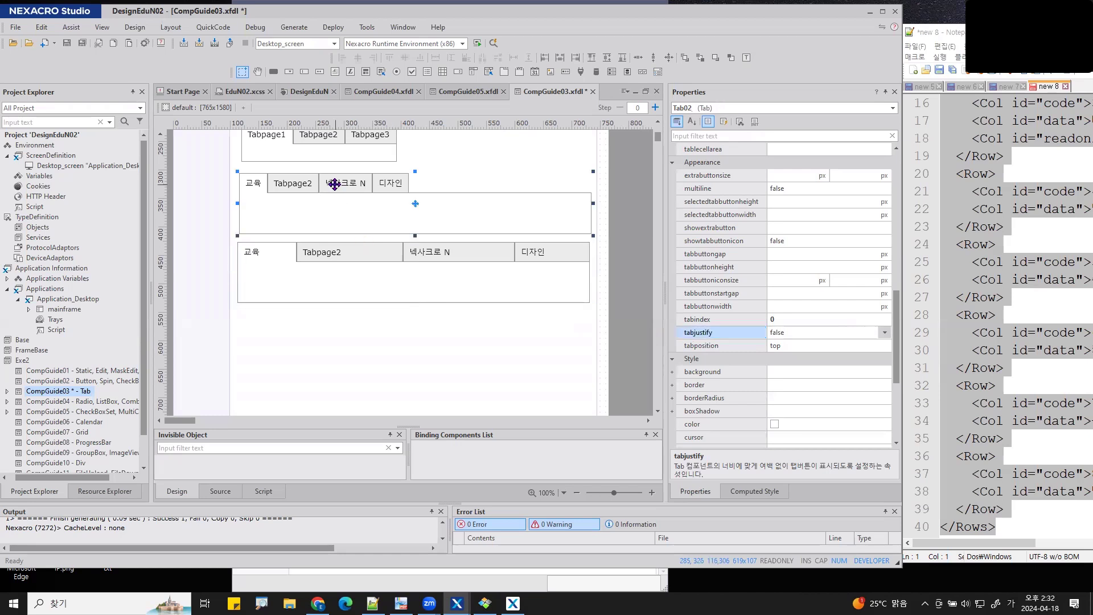
key(ctrl+c)
key(ctrl+v)
drag(282, 192, 276, 322)
Paste several more copies of this unjustified four-page Tab and delete the surplus last one.
key(ctrl+c)
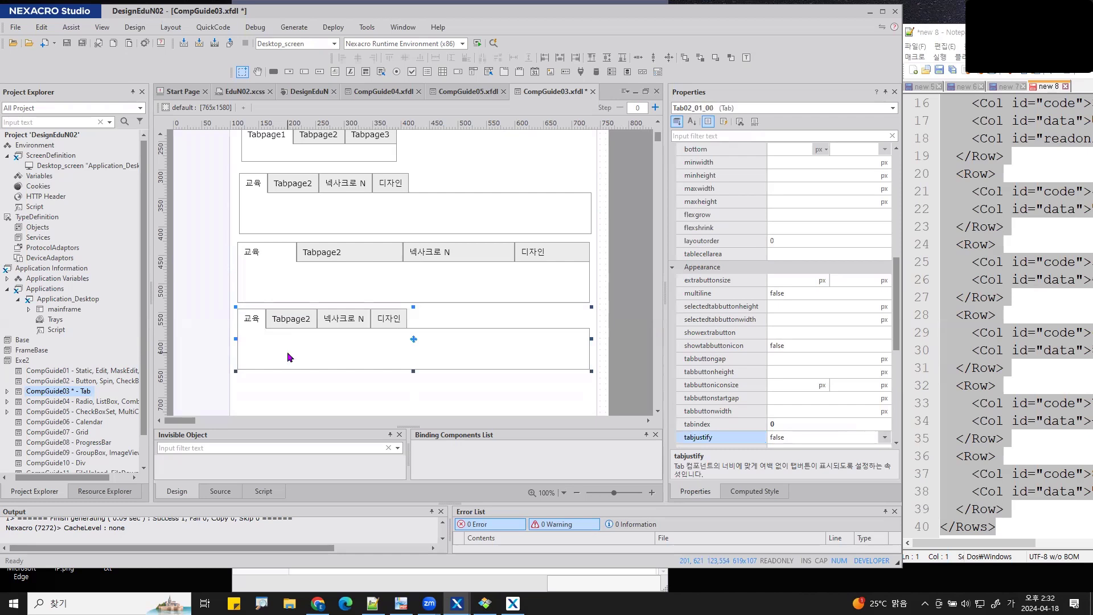
key(ctrl+v)
key(ctrl+v)
key(ctrl+v)
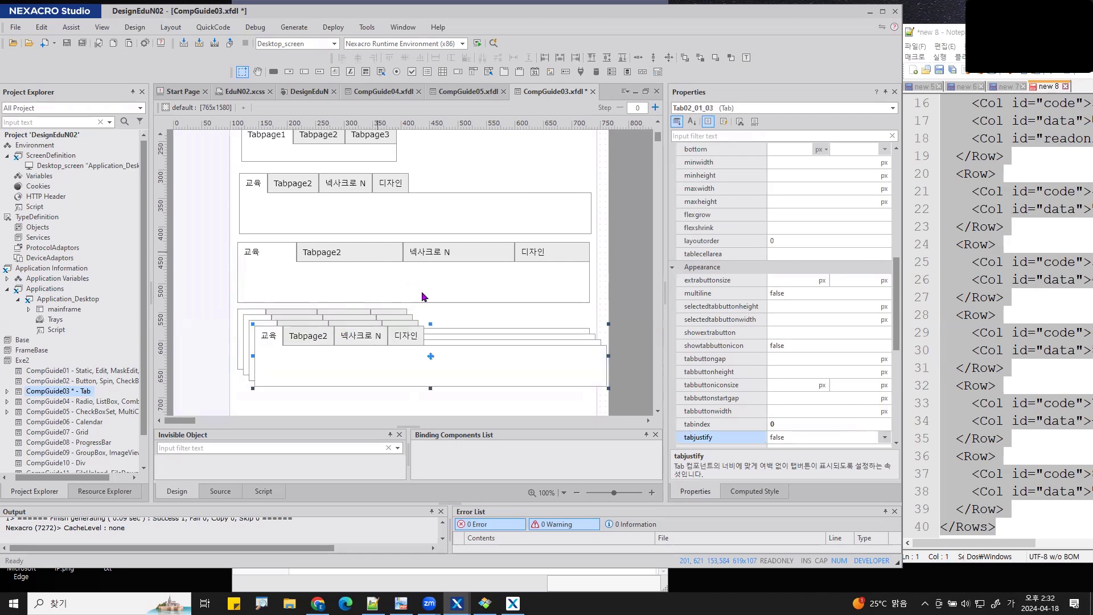
key(ctrl+v)
key(ctrl+v)
key(ctrl+v)
scroll(453, 279, down, 1)
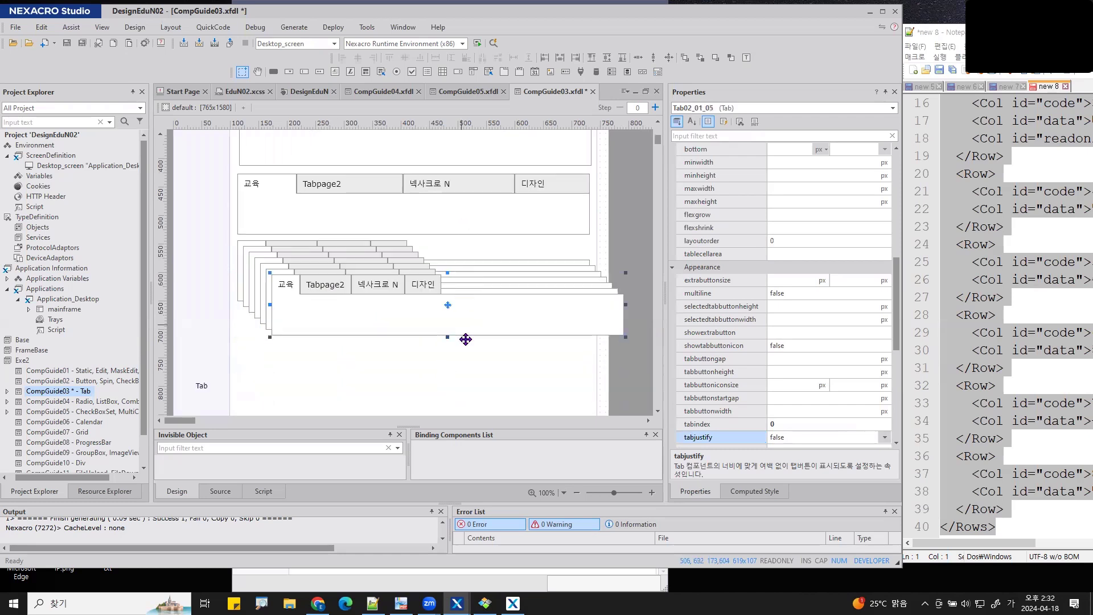
key(Delete)
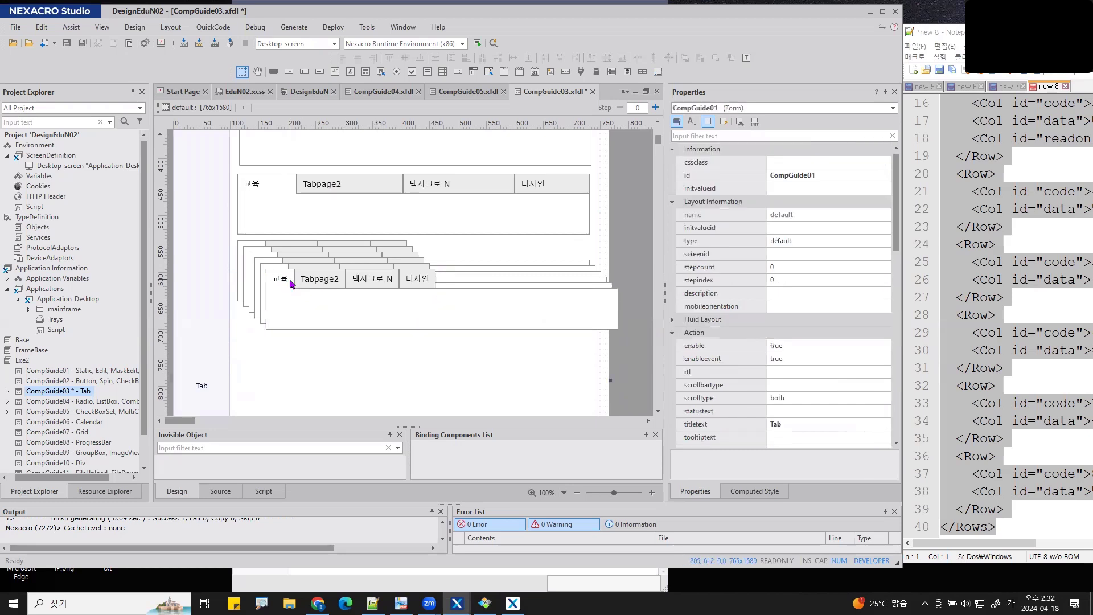
Move the stacked Tab copies down to the empty lower area of the form, leaving one copy beneath the justified Tab.
drag(291, 270, 261, 433)
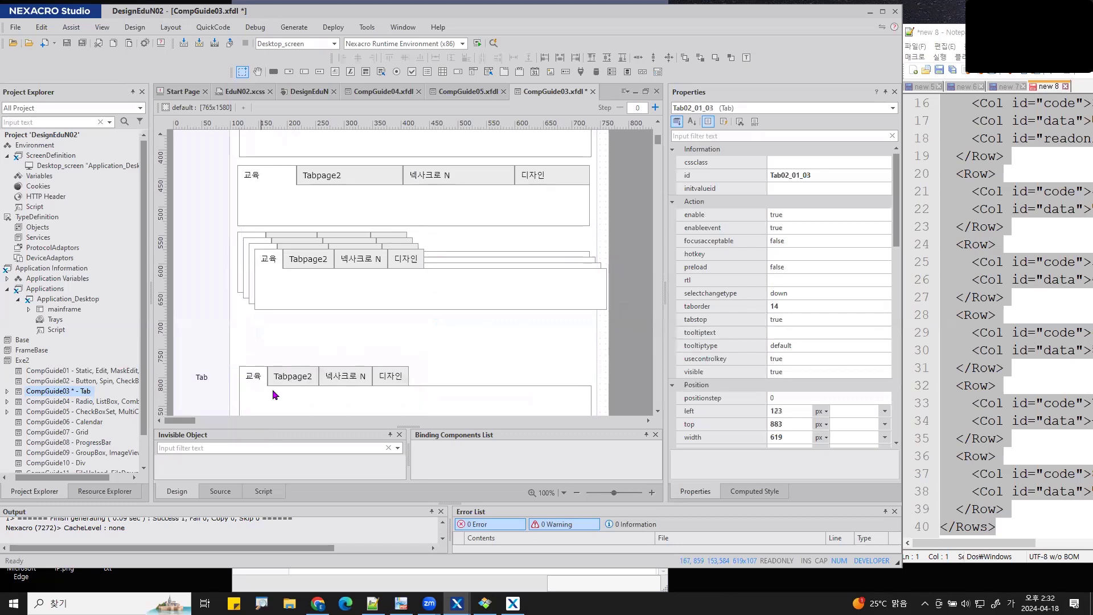
scroll(263, 258, down, 3)
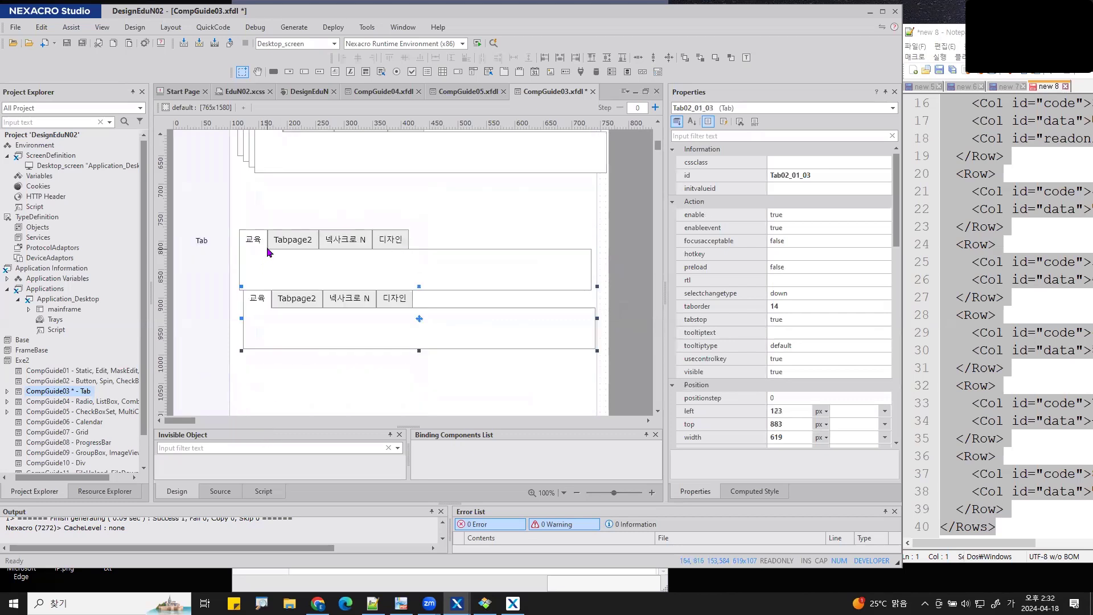
scroll(275, 176, up, 2)
click(279, 183)
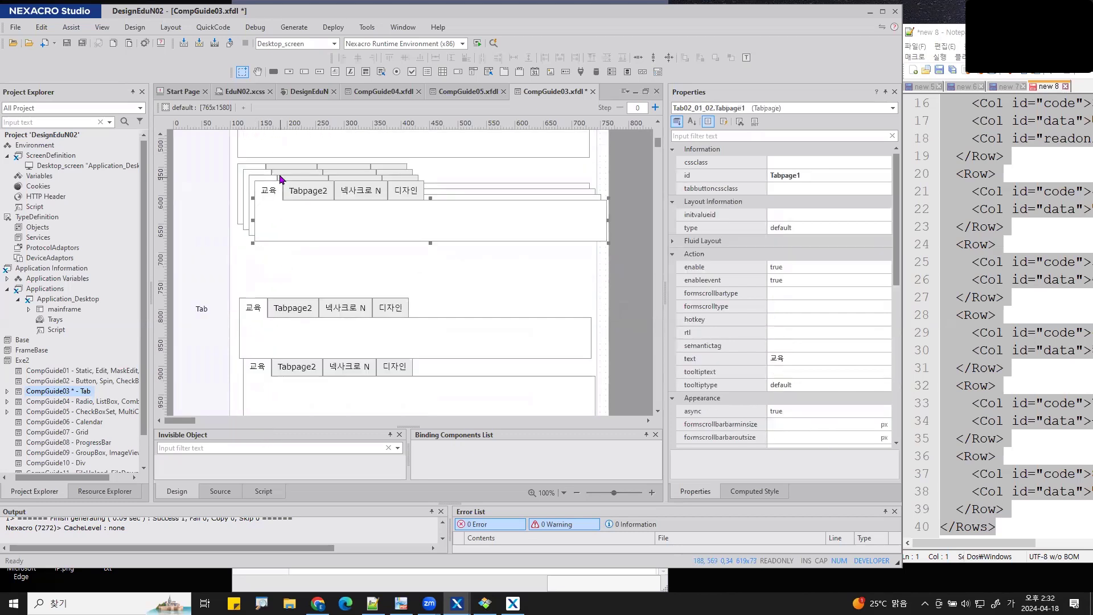
drag(273, 189, 260, 435)
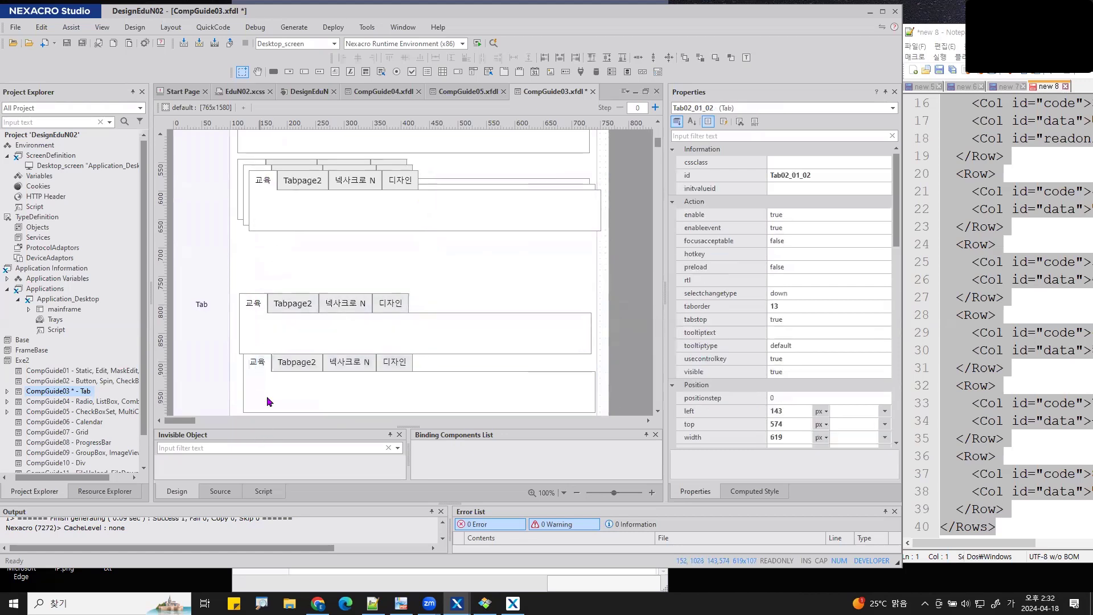
drag(261, 185, 282, 460)
drag(254, 164, 257, 438)
scroll(280, 327, up, 5)
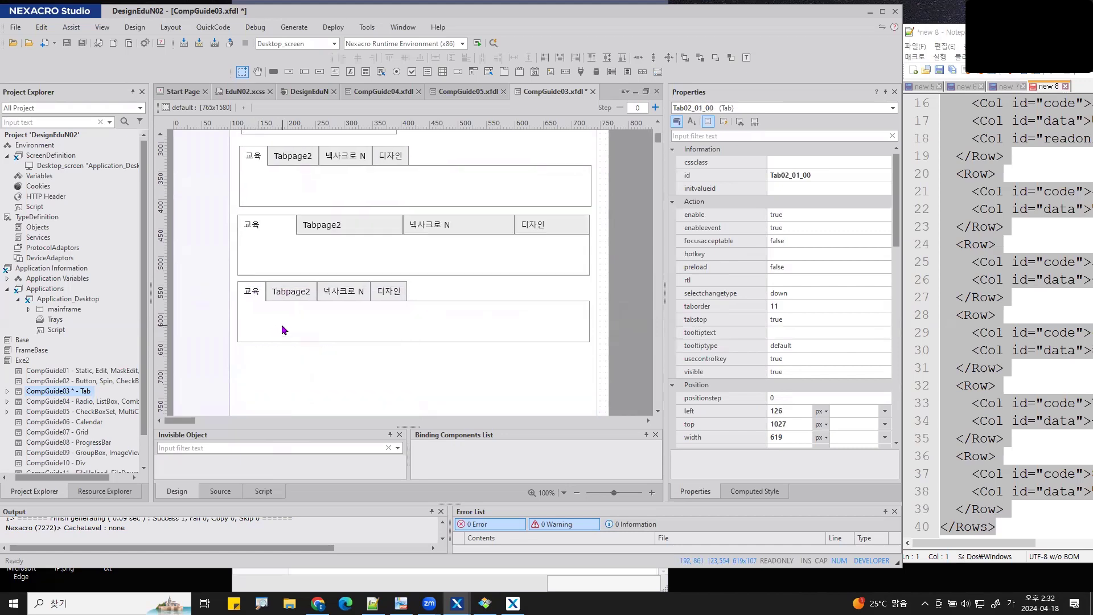
Compare the widths of the individual tab buttons on the unjustified four-page Tabs.
scroll(316, 300, up, 5)
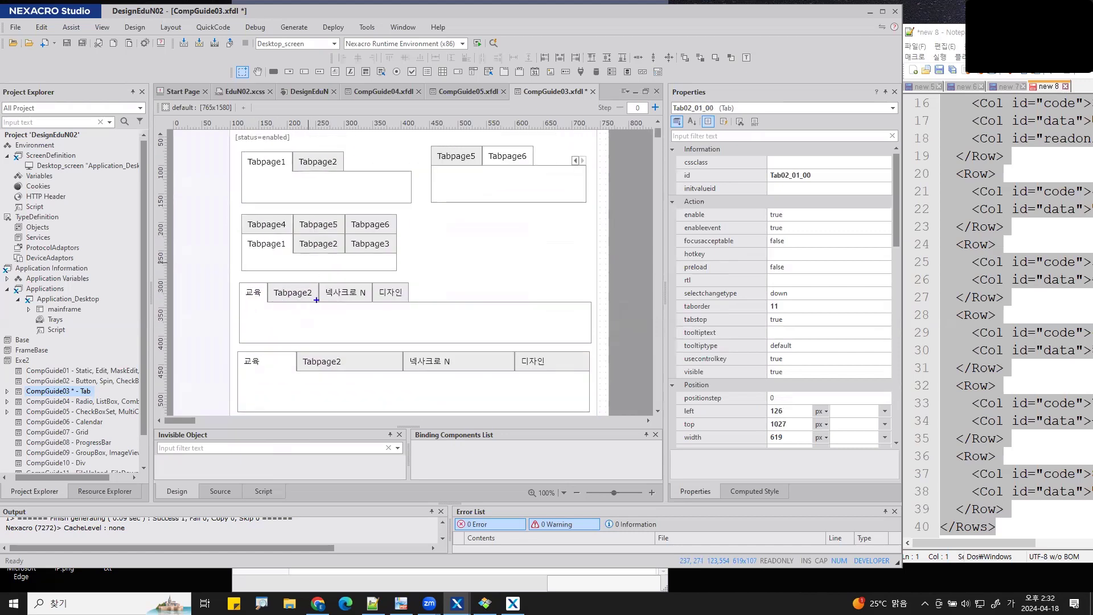
drag(267, 283, 322, 306)
scroll(305, 272, down, 7)
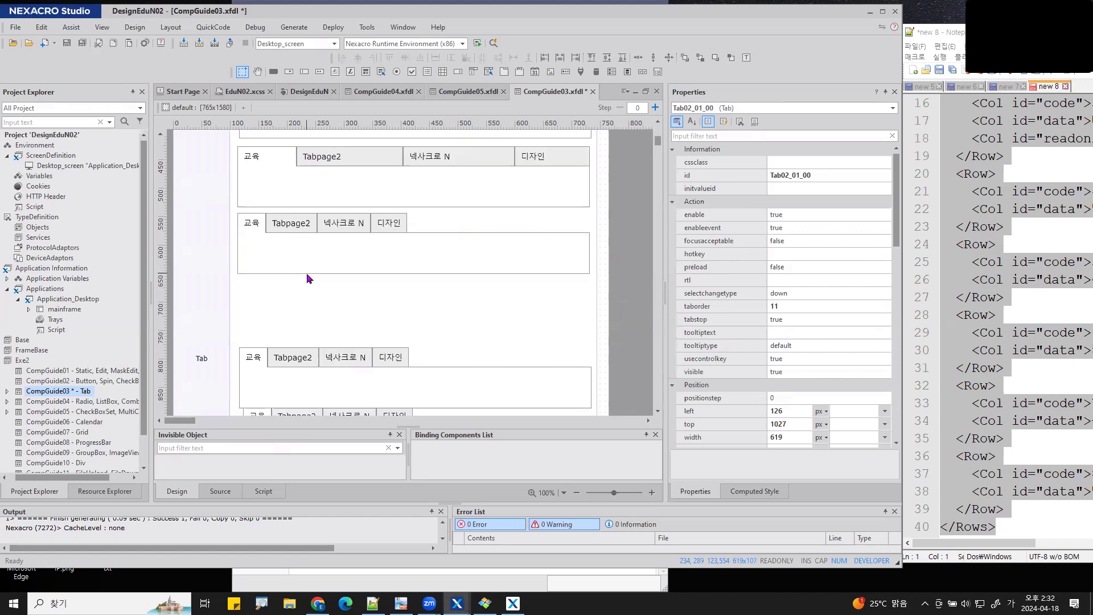
drag(266, 212, 317, 234)
mouse_move(242, 235)
mouse_down()
mouse_move(265, 232)
mouse_move(226, 251)
mouse_up()
mouse_move(282, 231)
mouse_down()
mouse_move(345, 250)
mouse_move(282, 252)
mouse_up()
mouse_move(341, 226)
mouse_down()
mouse_move(390, 235)
mouse_move(393, 249)
mouse_up()
mouse_move(382, 228)
mouse_down()
mouse_move(441, 224)
mouse_move(425, 249)
mouse_up()
key(Escape)
Set the tabbuttonwidth of the Tab directly beneath the justified Tab to 100 px.
click(302, 248)
scroll(747, 282, down, 10)
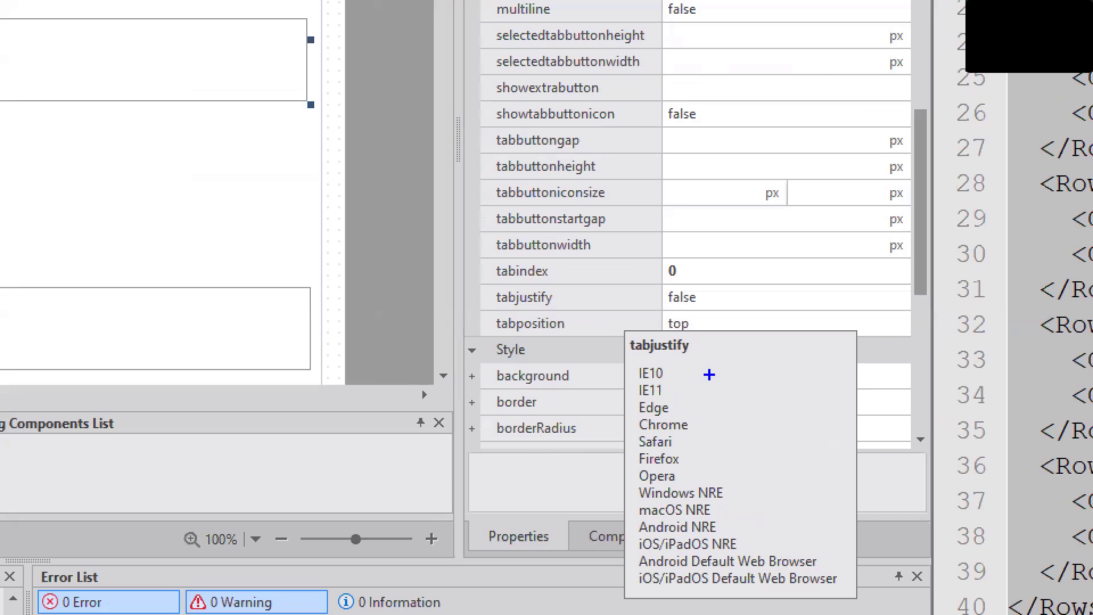
mouse_move(625, 155)
mouse_down()
mouse_move(515, 155)
mouse_move(591, 181)
mouse_move(626, 158)
mouse_up()
mouse_move(621, 227)
mouse_down()
mouse_move(473, 244)
mouse_move(564, 229)
mouse_up()
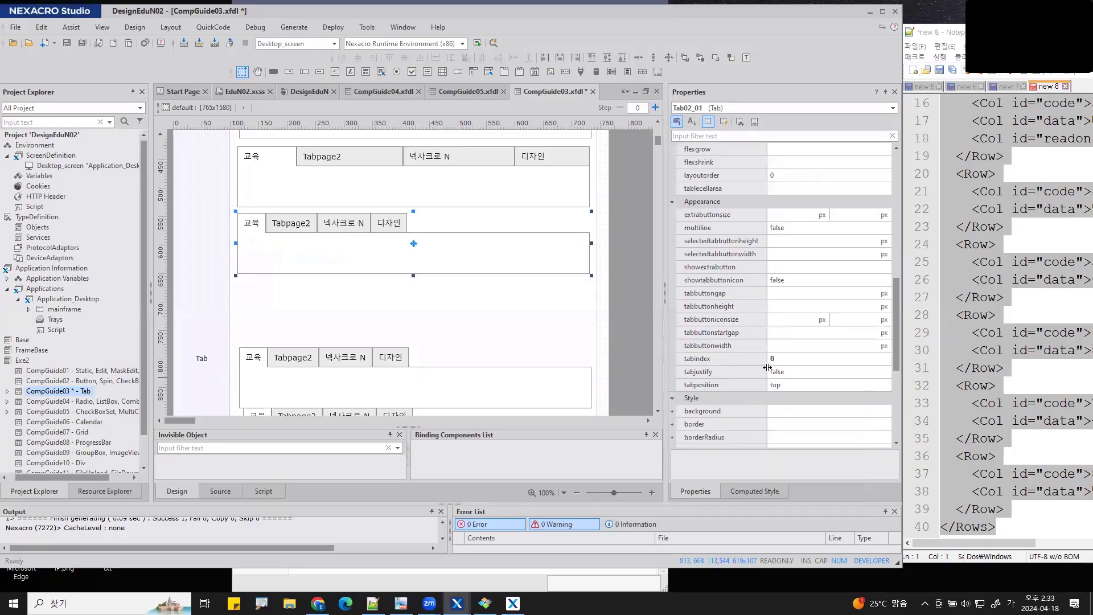
click(699, 248)
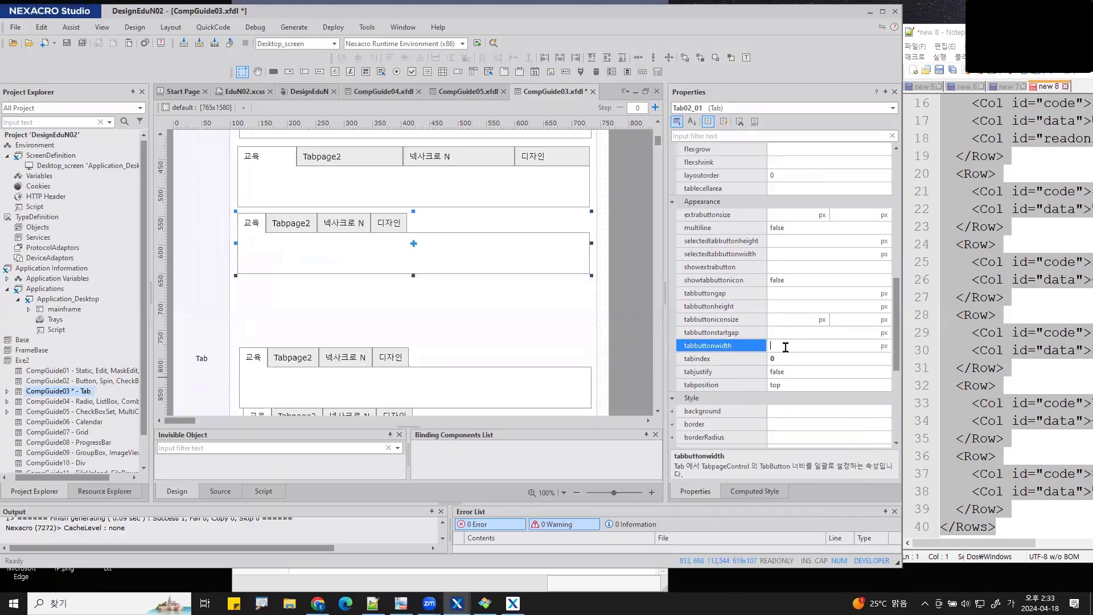
text(100)
key(Return)
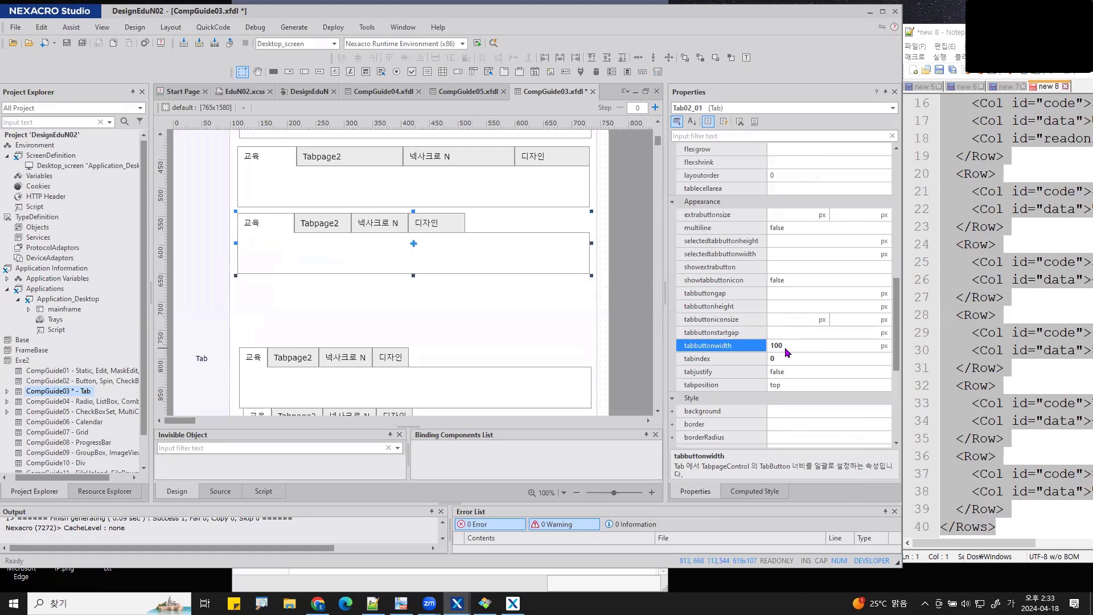
Move the next Tab copy up beneath the Tab with 100 px tab buttons, at about left 113, top 663.
key(ctrl+2)
mouse_move(795, 344)
mouse_down()
mouse_move(773, 338)
mouse_move(790, 335)
mouse_up()
key(Escape)
drag(264, 348, 267, 283)
key(ctrl+1)
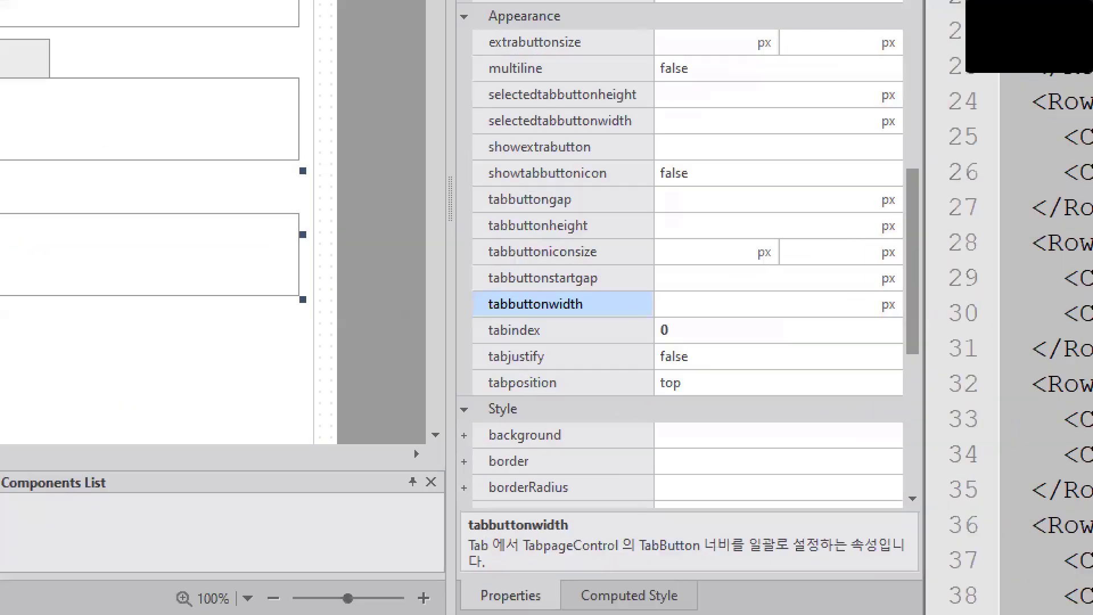
click(712, 348)
drag(493, 313, 586, 311)
drag(493, 240, 584, 238)
mouse_move(669, 79)
mouse_down()
mouse_move(481, 81)
mouse_move(633, 126)
mouse_move(648, 74)
mouse_up()
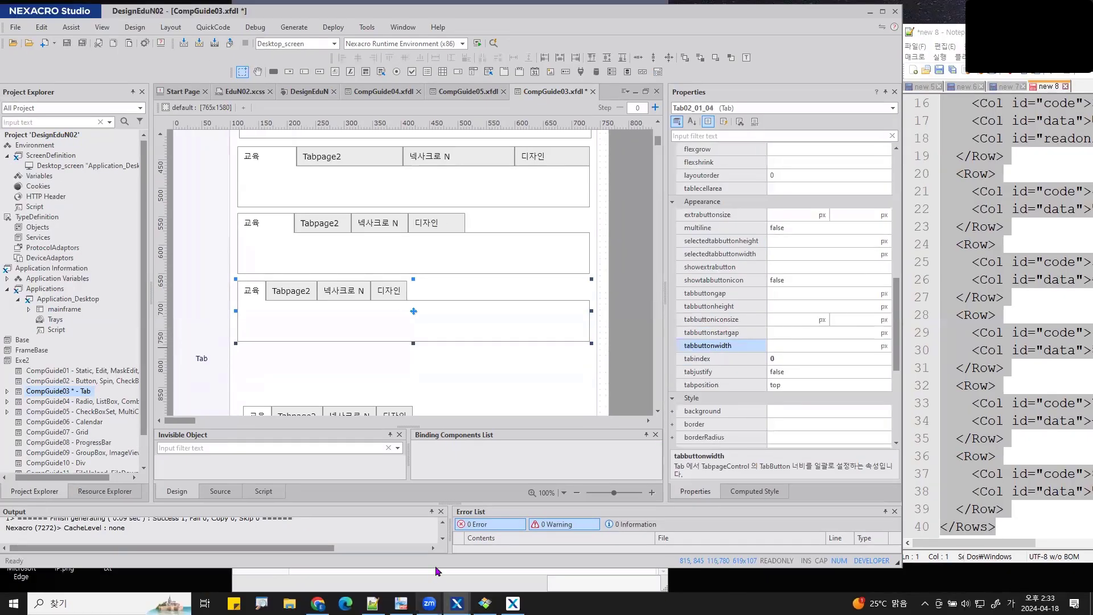
Check the keyword index and the Tab component page in the Nexacro N Reference Guide, and return to the CompGuide03 form.
mouse_move(457, 603)
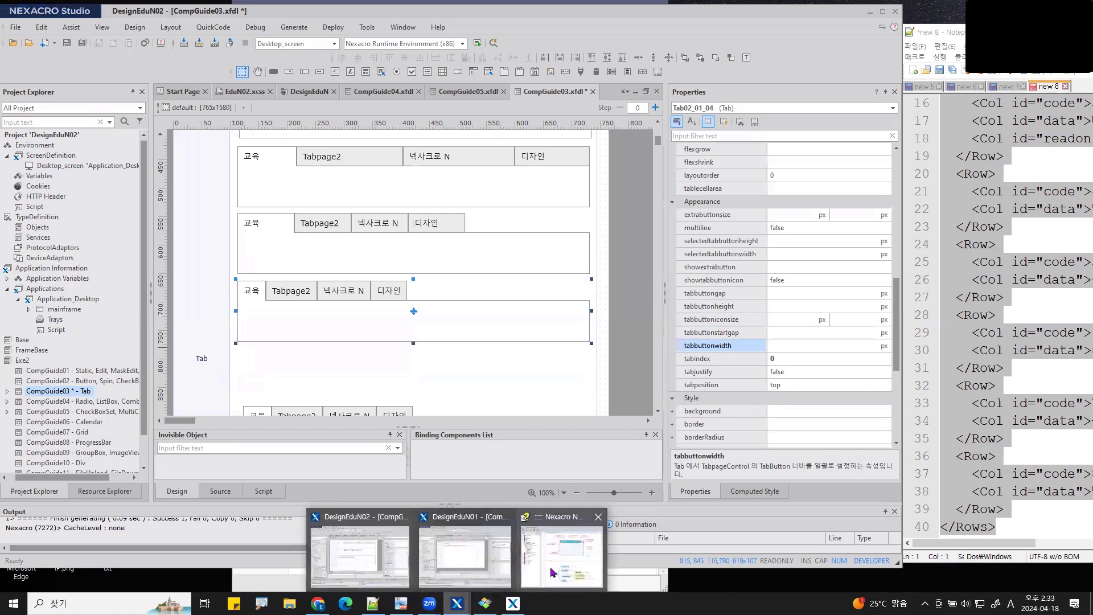
click(562, 551)
click(332, 91)
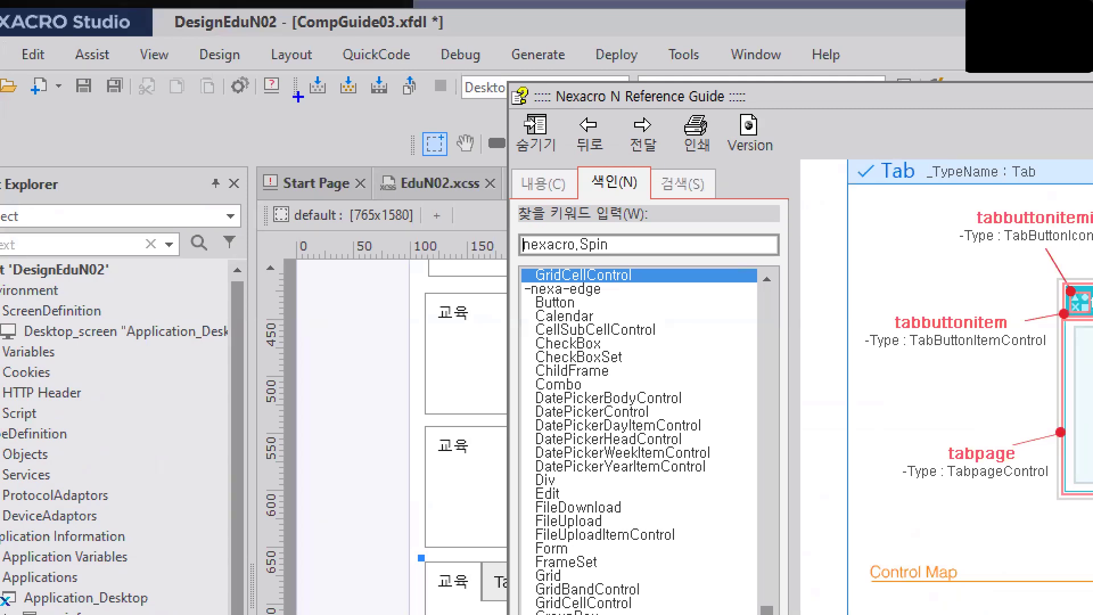
mouse_move(642, 174)
mouse_down()
mouse_move(655, 169)
mouse_move(640, 165)
mouse_move(658, 179)
mouse_up()
key(Escape)
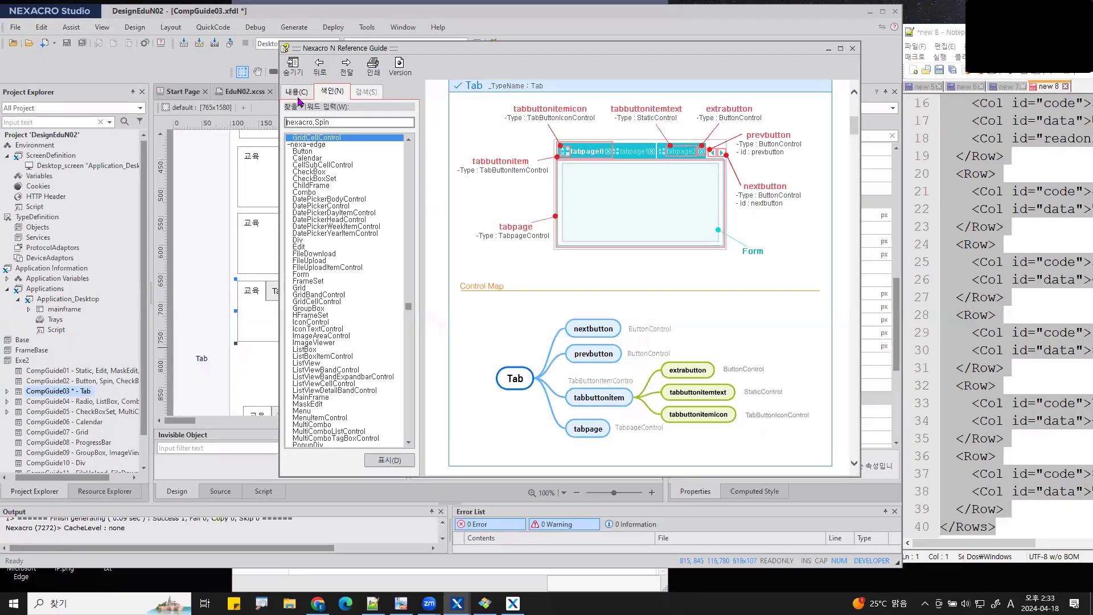
click(872, 56)
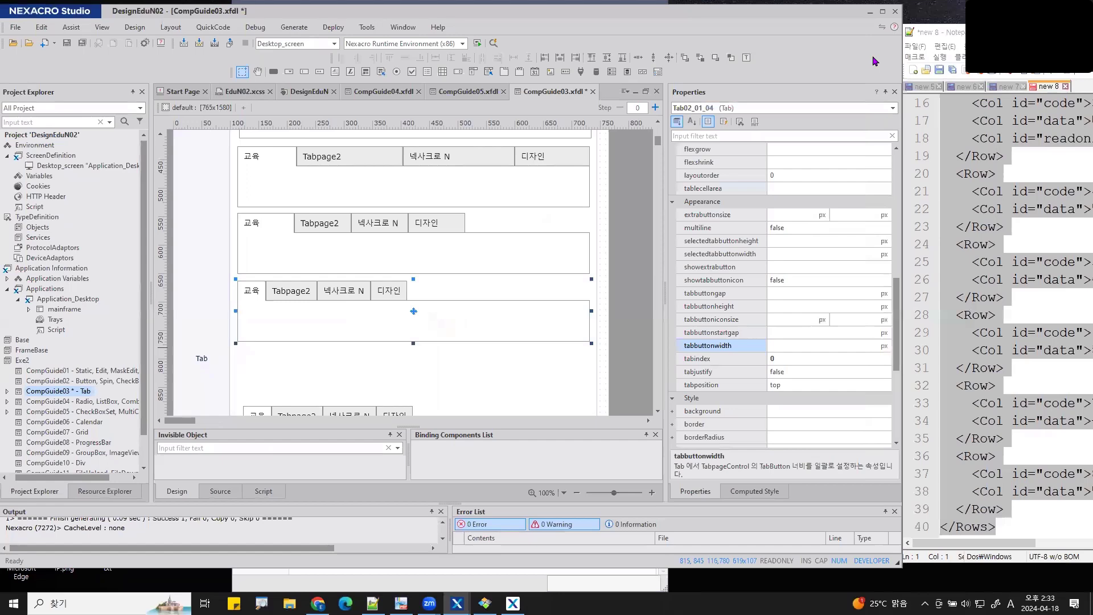
Go to Tabpage3, "넥사크로 N", of the Tab beneath the one with 100 px tab buttons.
right_click(346, 296)
mouse_move(488, 361)
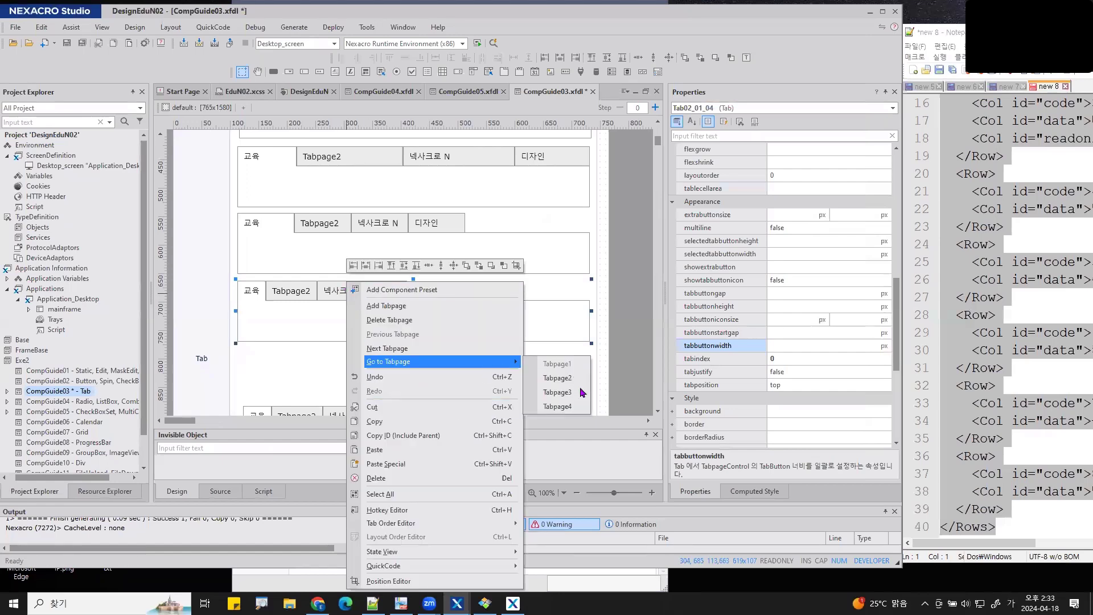
click(561, 392)
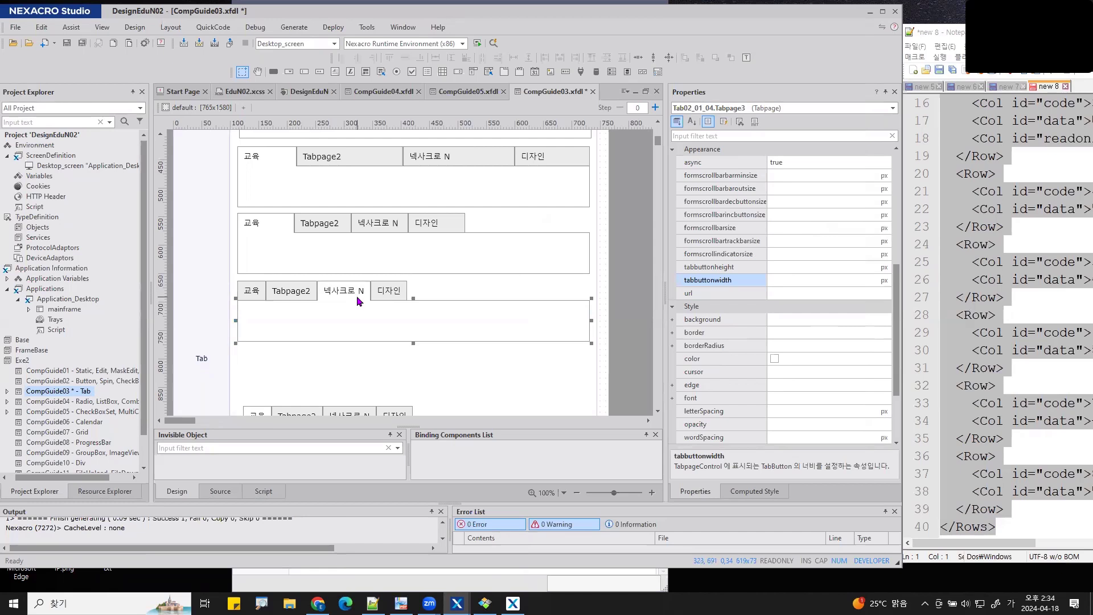
Set the selectedtabbuttonheight of the Tab beneath the one with 100 px tab buttons to 40 px.
click(359, 293)
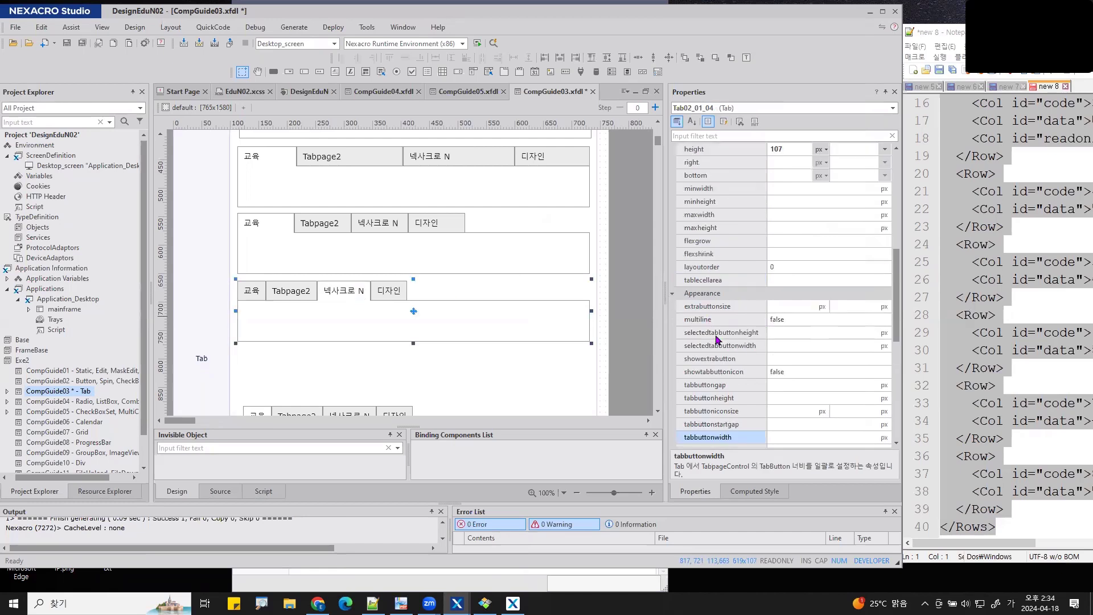
click(787, 334)
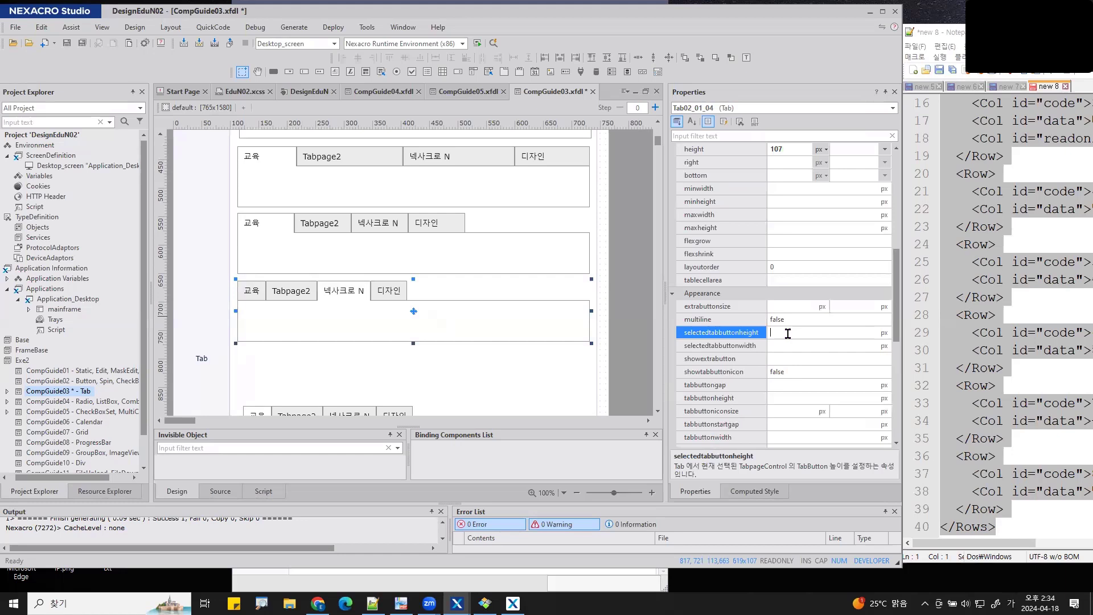
text(40)
key(Return)
Try a selectedtabbuttonheight of 50 px on the same Tab, and set it back to 40 px.
click(789, 336)
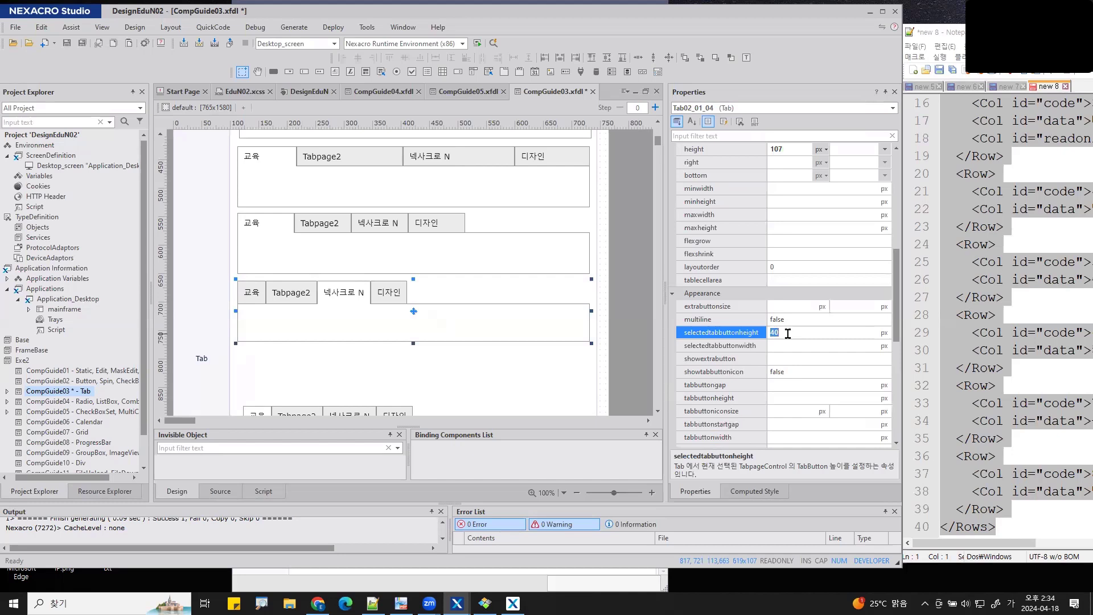
text(50)
key(Return)
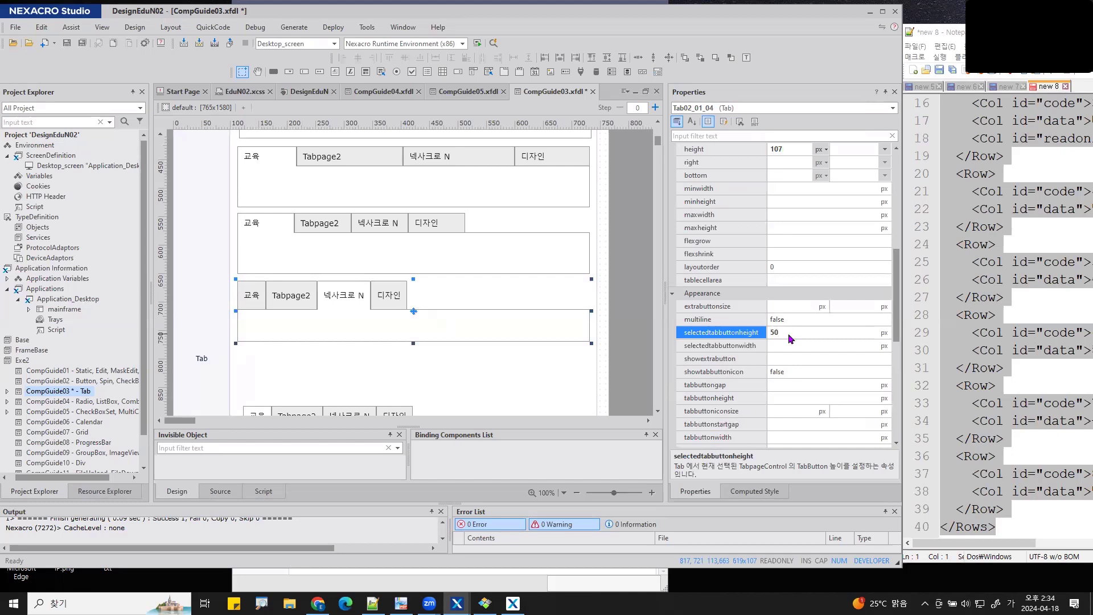
click(788, 333)
text(40)
key(Return)
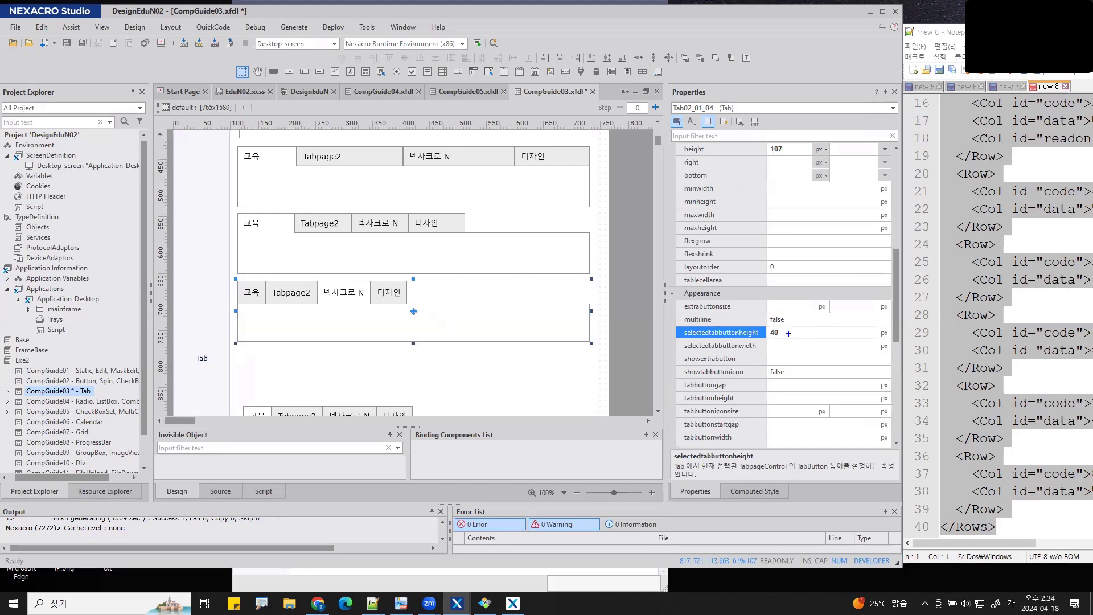
mouse_move(788, 338)
mouse_down()
mouse_move(687, 345)
mouse_move(711, 323)
mouse_move(800, 327)
mouse_up()
key(Escape)
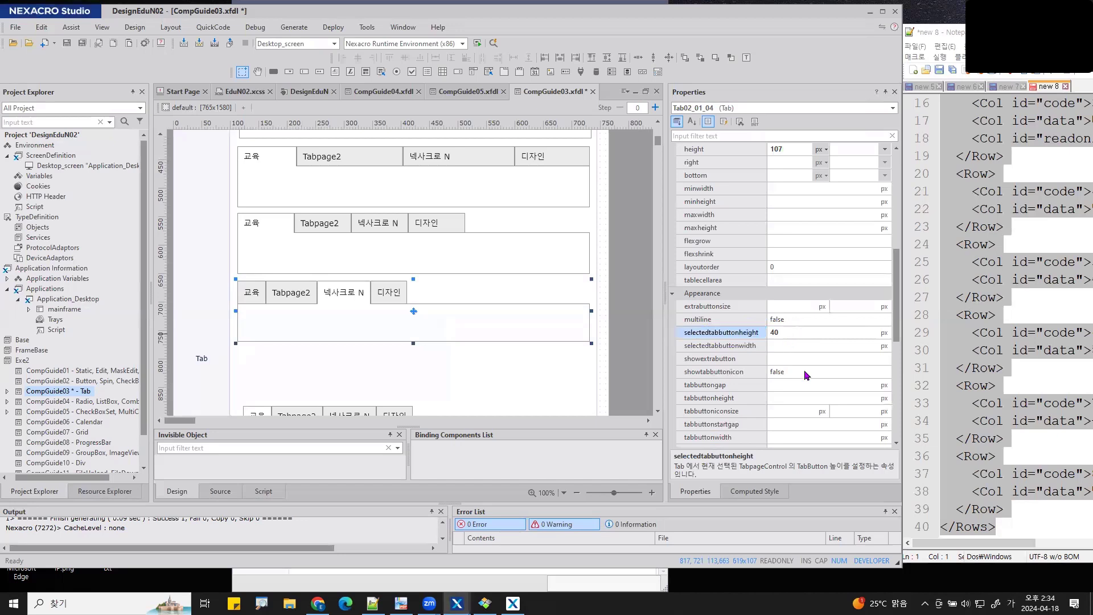
Set the tabbuttonheight of the Tab with the 40 px selected tab button to 36 px.
scroll(791, 424, down, 2)
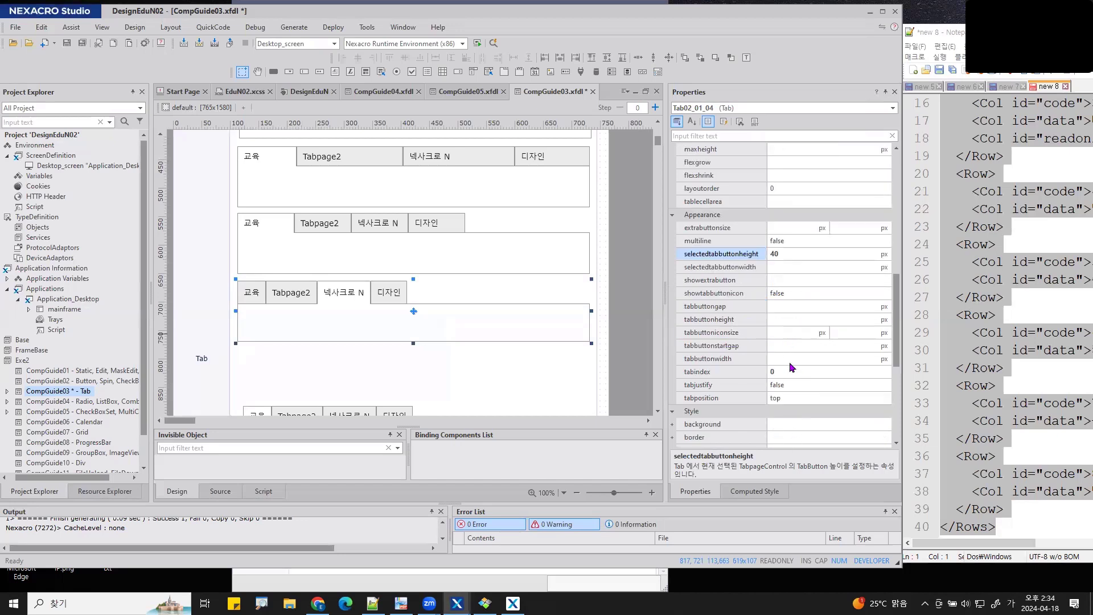
click(789, 359)
click(783, 320)
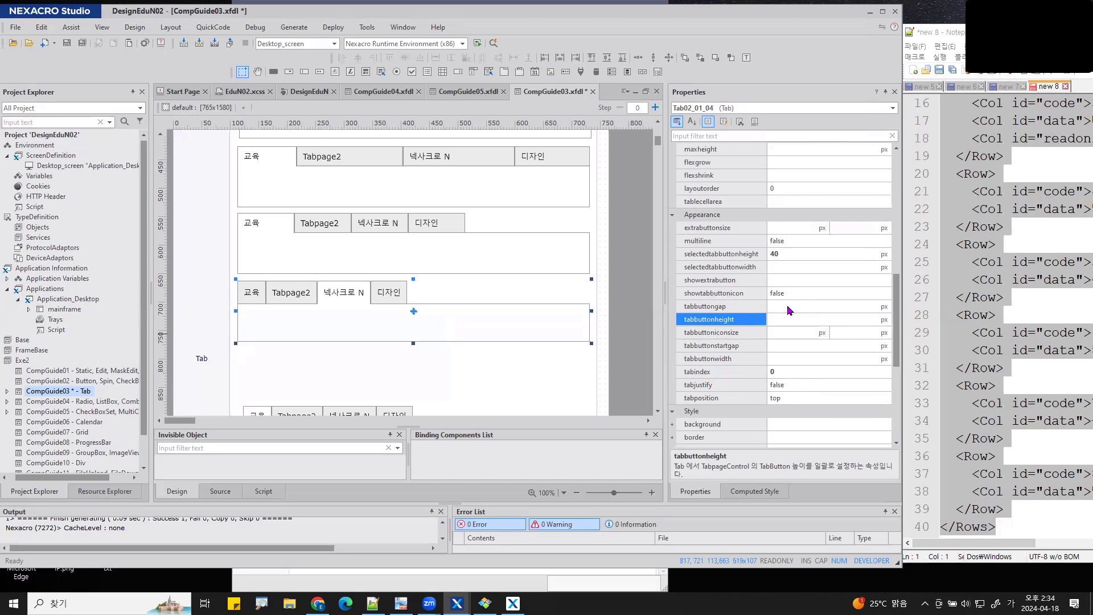
text(36)
key(Return)
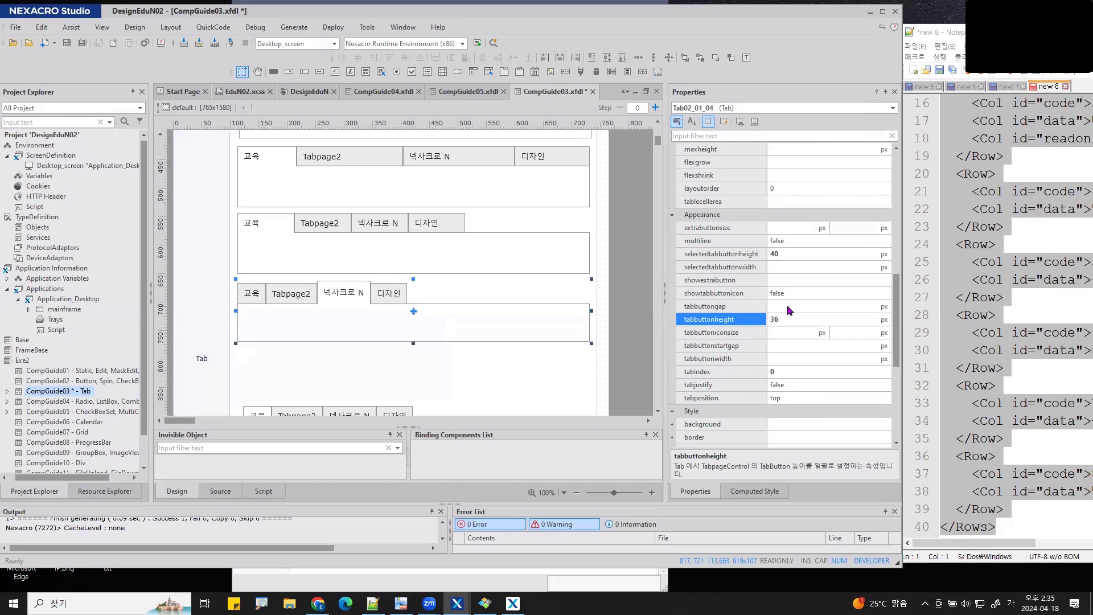
mouse_move(793, 251)
mouse_down()
mouse_move(763, 261)
mouse_move(785, 238)
mouse_up()
mouse_move(792, 330)
mouse_down()
mouse_move(637, 338)
mouse_move(756, 355)
mouse_up()
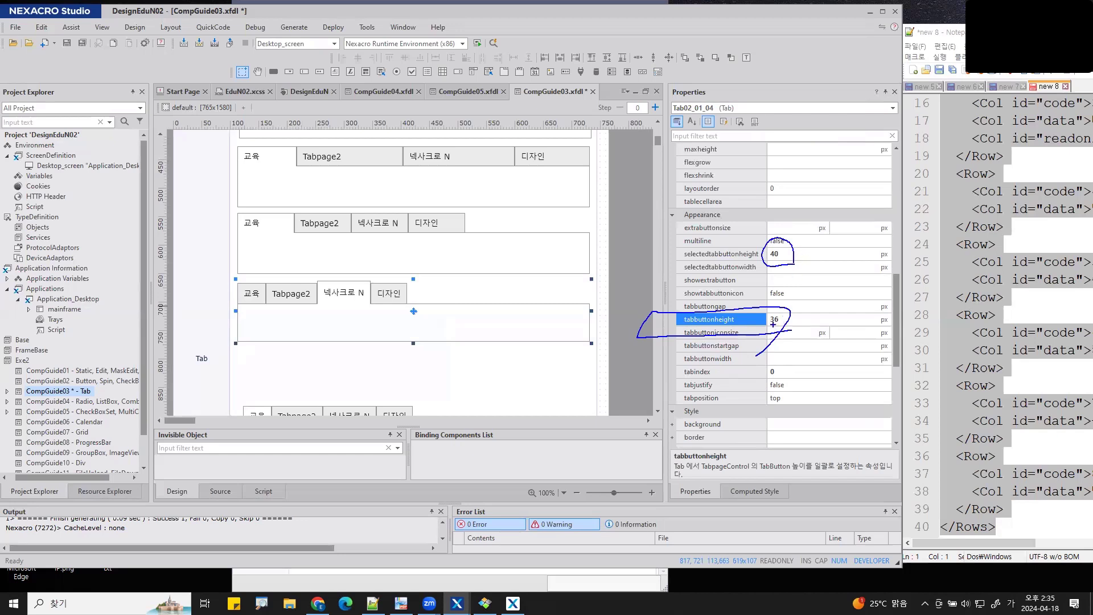
drag(769, 328, 778, 326)
key(Escape)
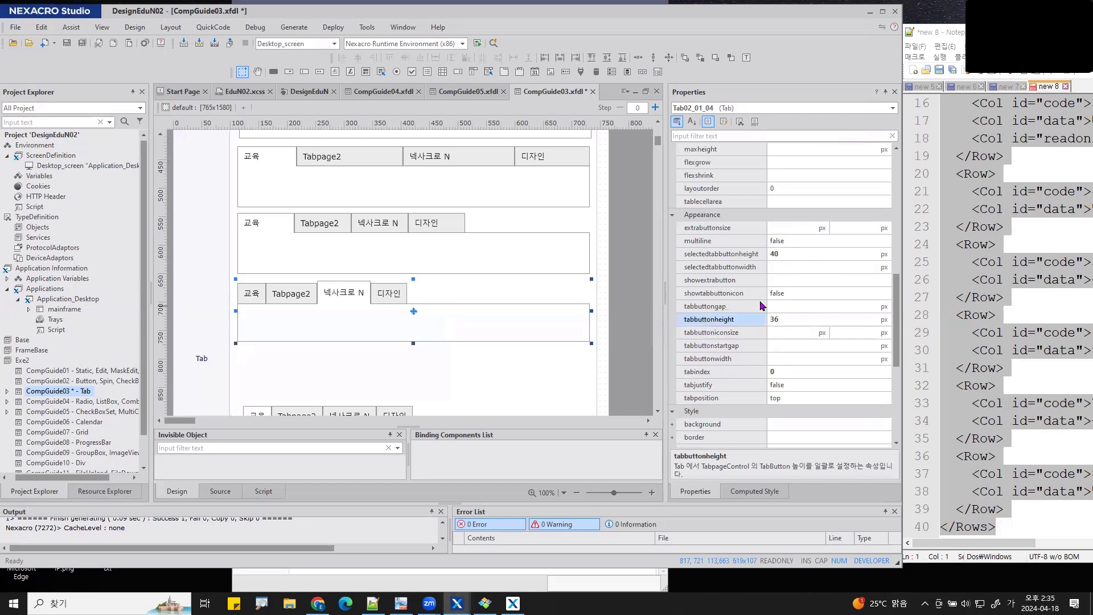
Move the next Tab copy up directly beneath the Tab with the raised selected tab button, at left 113, top 777.
scroll(441, 326, down, 3)
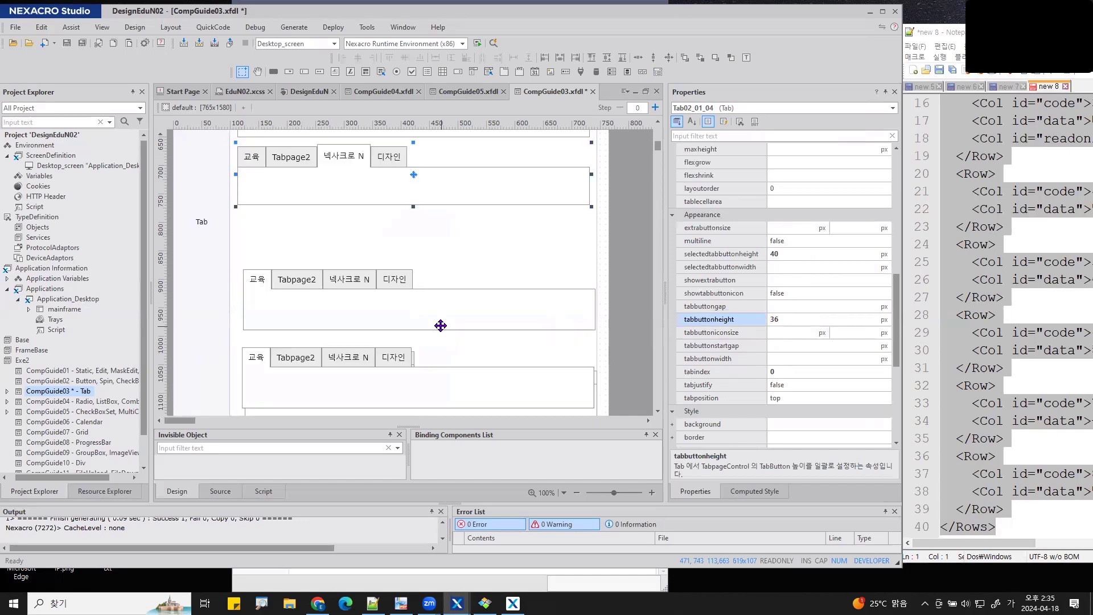
drag(258, 282, 248, 220)
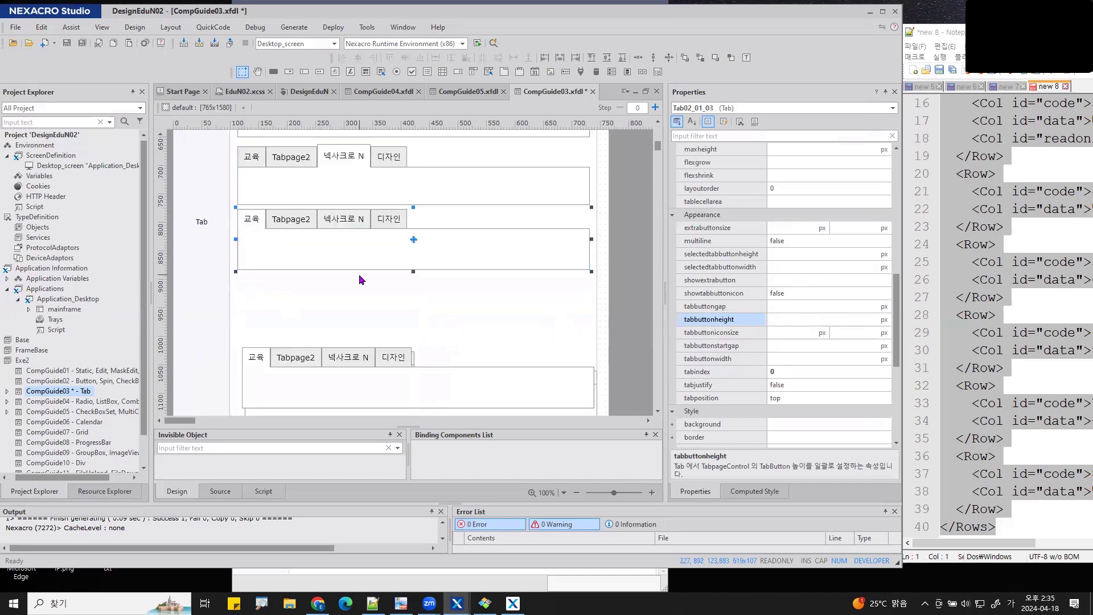
scroll(359, 279, up, 3)
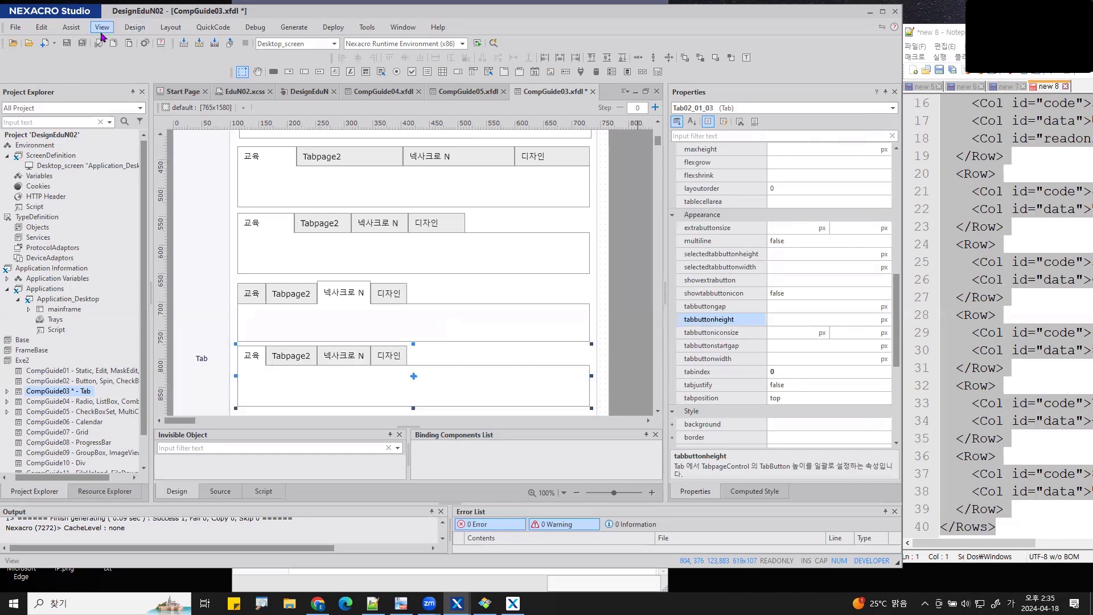
Save the form changes and close the CompGuide04 and CompGuide05 forms.
click(84, 43)
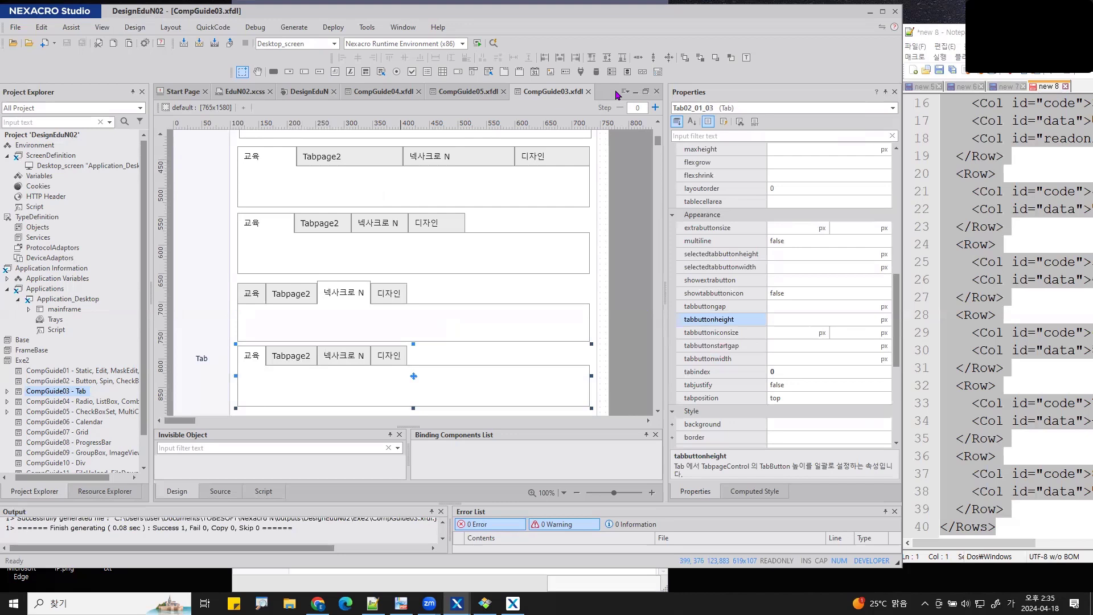
click(419, 92)
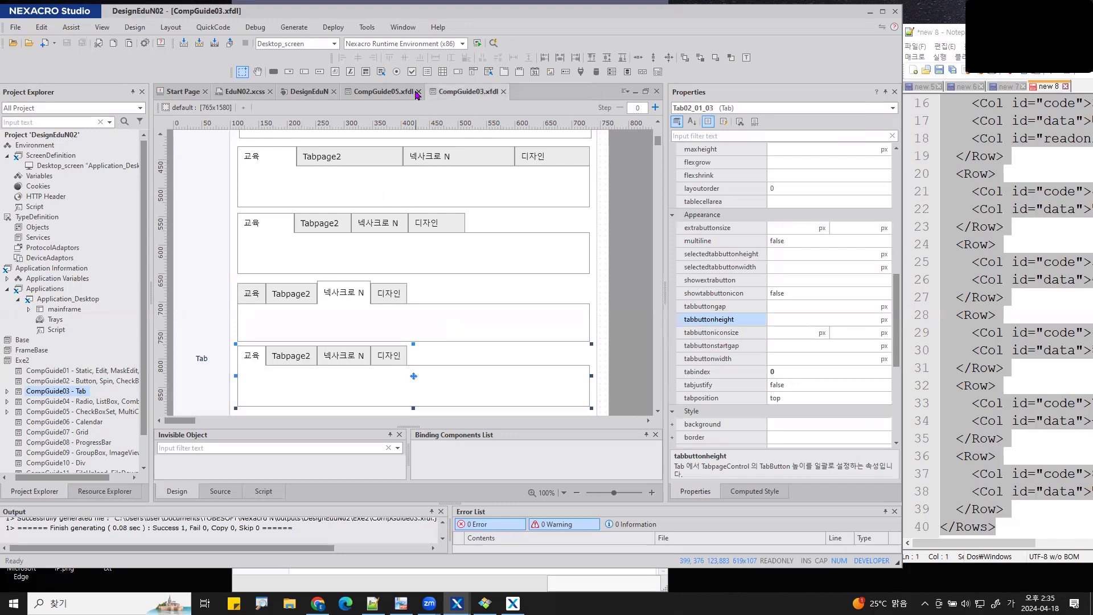
click(418, 92)
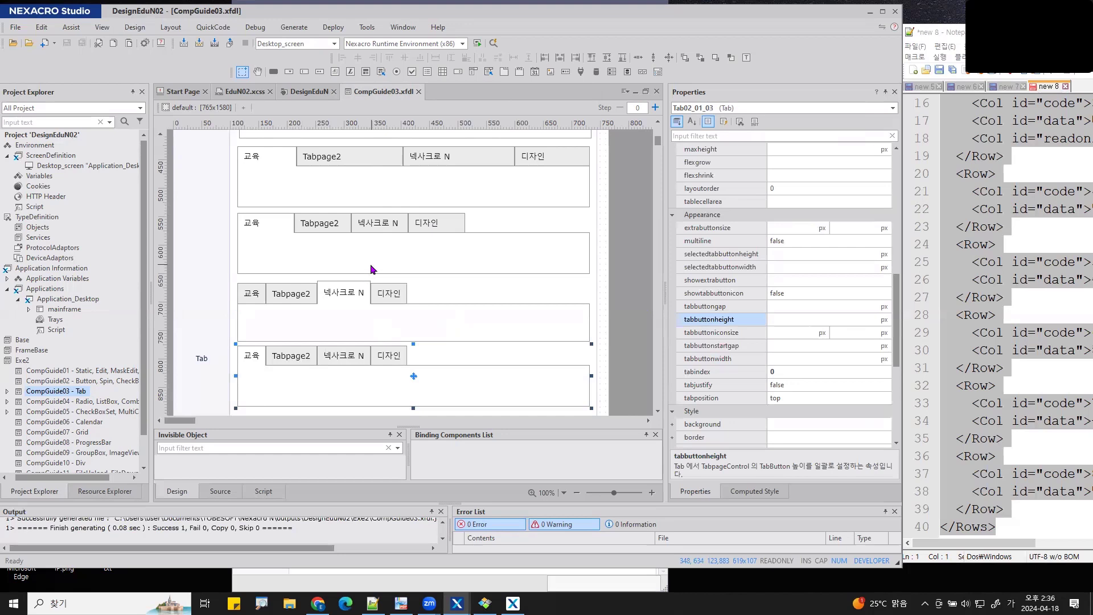
Examine the Tab parts diagram in the Nexacro N Reference Guide, focusing on tabbuttonitem, extrabutton and the Form area.
scroll(381, 275, down, 2)
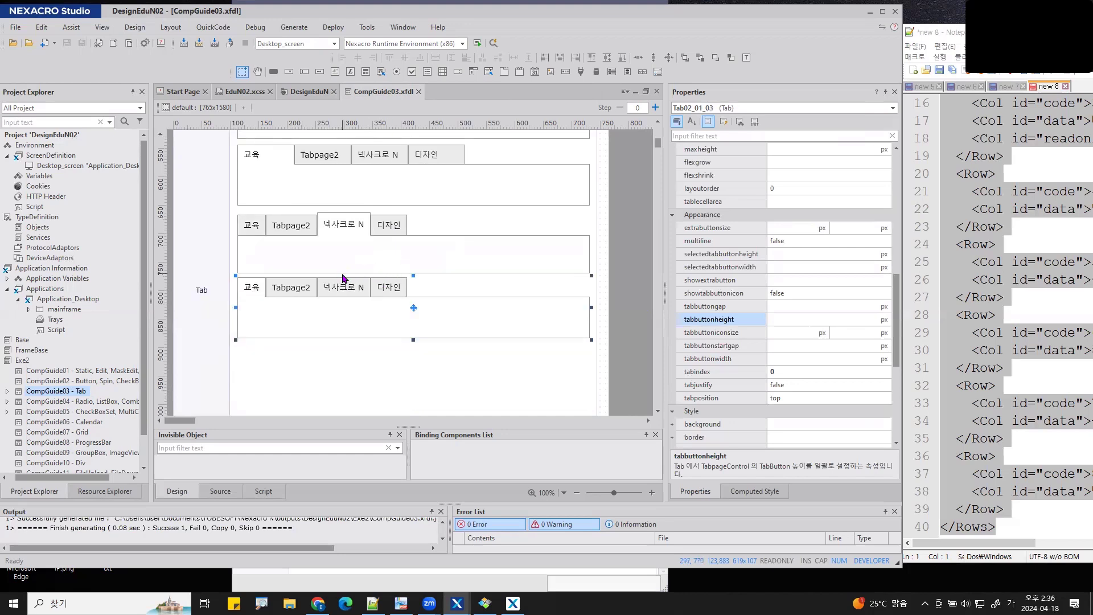
mouse_move(417, 280)
mouse_down()
mouse_move(397, 296)
mouse_move(418, 294)
mouse_move(362, 296)
mouse_move(380, 294)
mouse_up()
key(Escape)
click(458, 604)
click(574, 566)
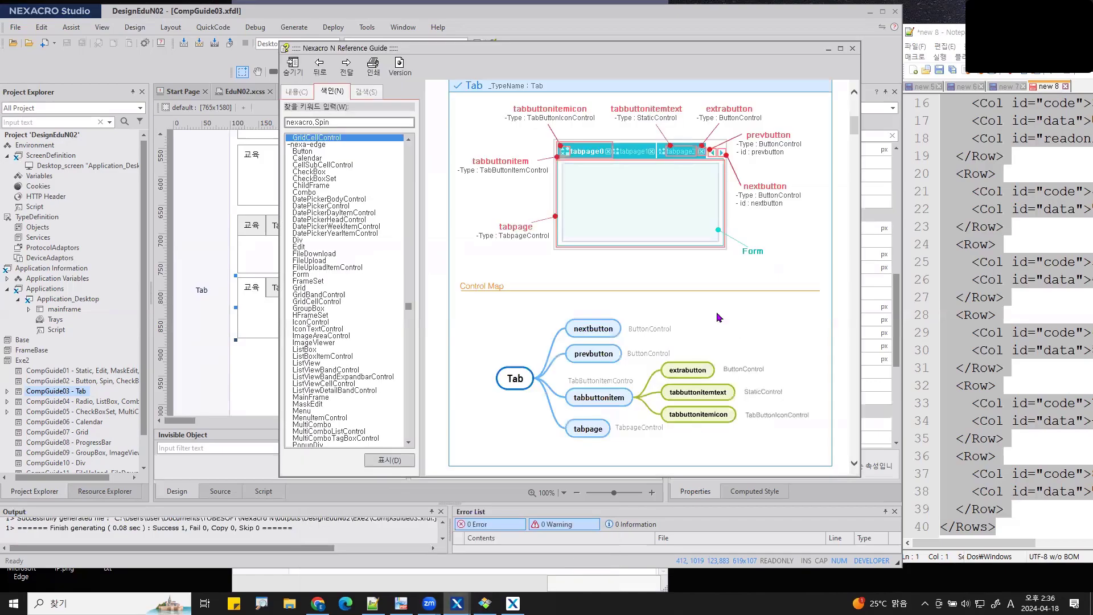
key(ctrl+1)
click(664, 146)
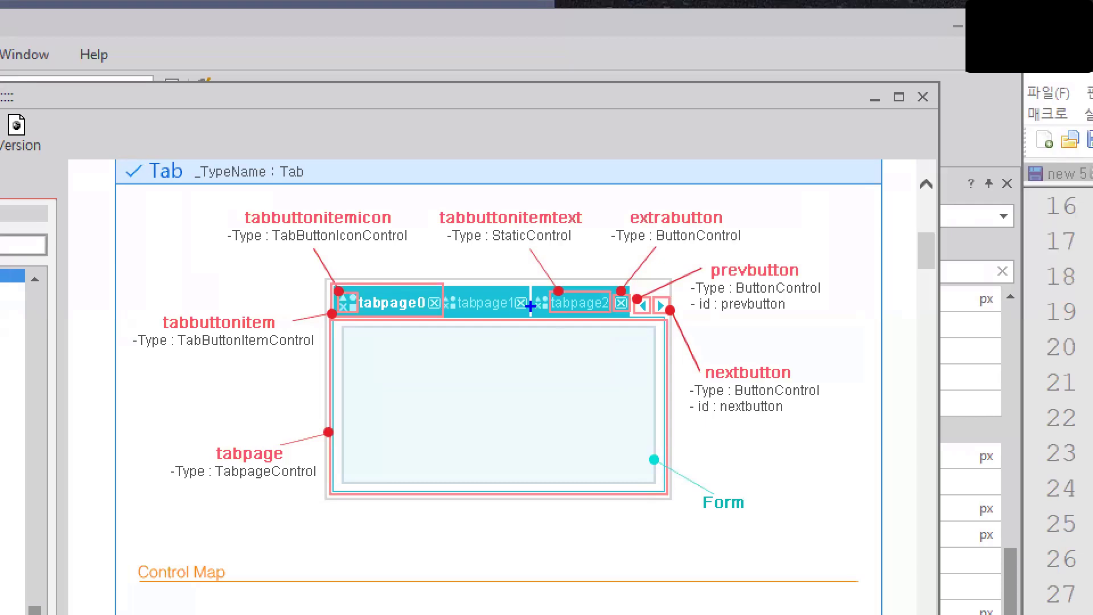
drag(524, 307, 515, 296)
mouse_move(245, 344)
mouse_down()
mouse_move(263, 353)
mouse_move(237, 351)
mouse_up()
mouse_move(393, 450)
mouse_down()
mouse_move(396, 437)
mouse_move(769, 513)
mouse_move(389, 531)
mouse_up()
drag(445, 311, 496, 322)
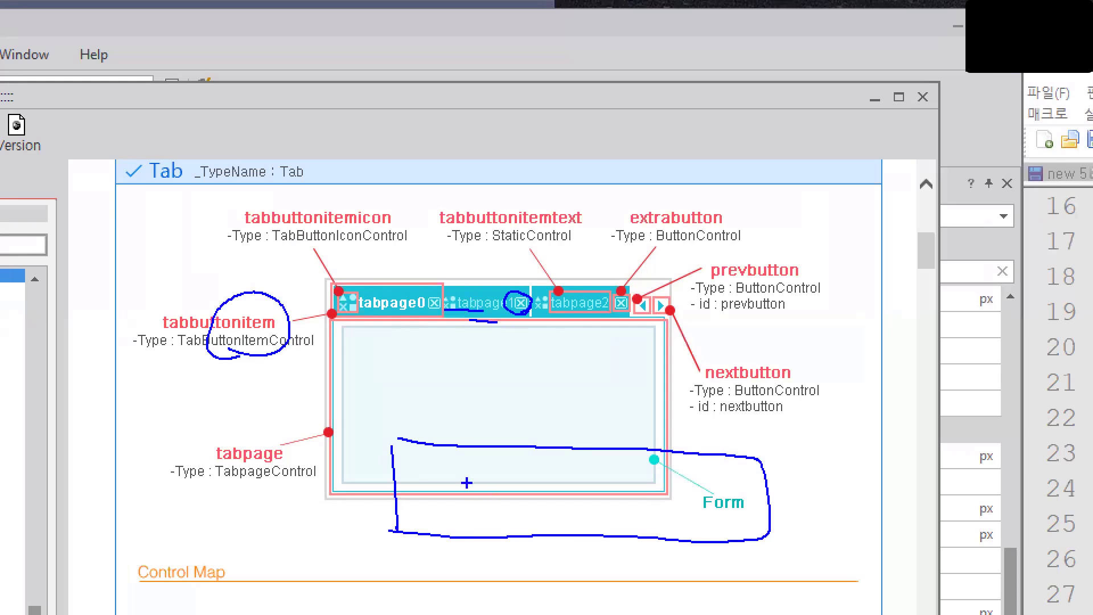
drag(475, 491, 483, 491)
mouse_move(710, 483)
mouse_down()
mouse_move(738, 512)
mouse_move(711, 515)
mouse_up()
mouse_move(739, 208)
mouse_down()
mouse_move(719, 229)
mouse_move(643, 191)
mouse_move(723, 226)
mouse_up()
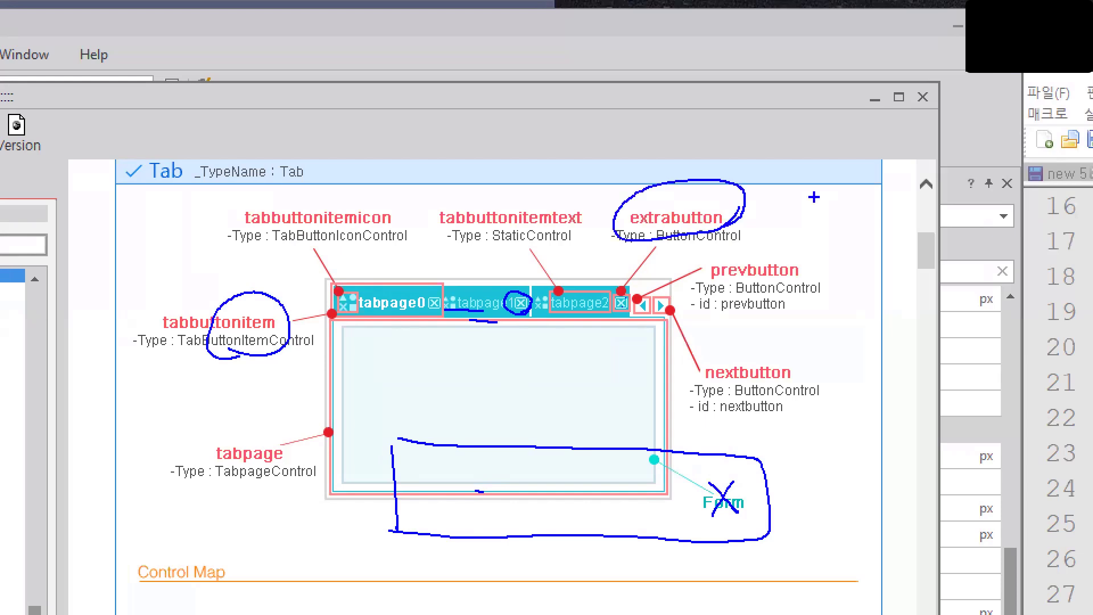
mouse_move(799, 195)
mouse_down()
mouse_move(802, 220)
mouse_move(852, 217)
mouse_up()
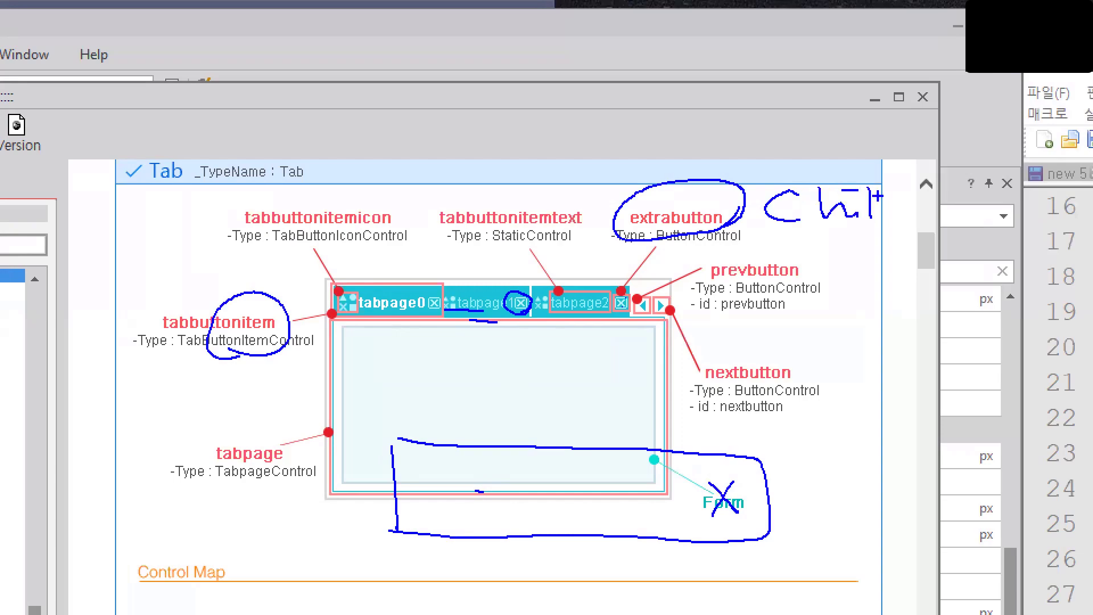
key(Escape)
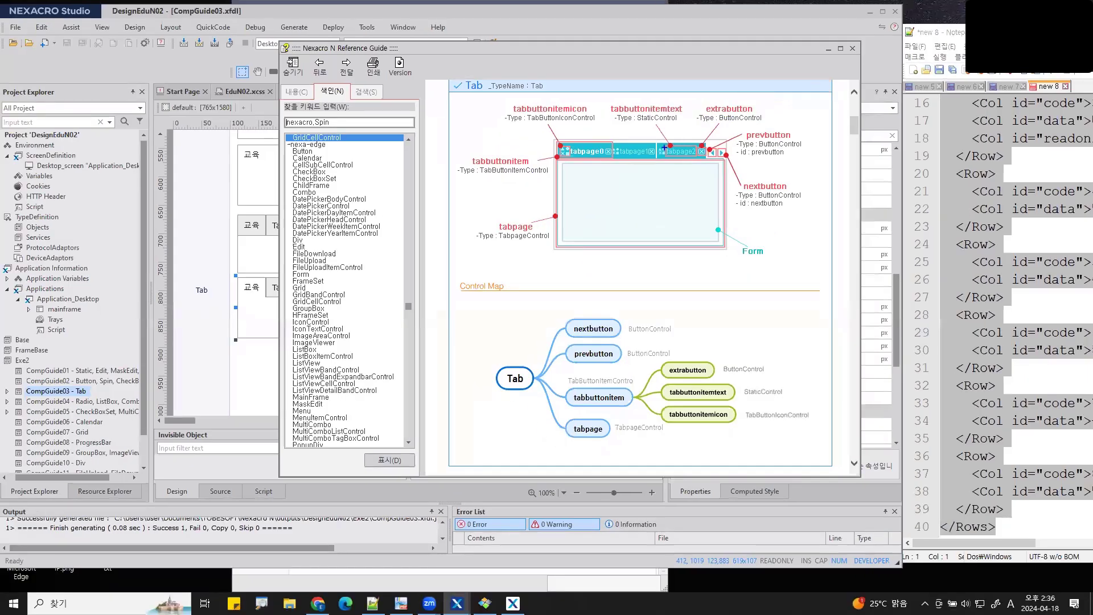
Examine where extrabutton sits under tabbuttonitem in the Tab control map, and return to the CompGuide03 form.
mouse_move(626, 411)
mouse_down()
mouse_move(594, 407)
mouse_move(632, 405)
mouse_move(617, 409)
mouse_up()
mouse_move(726, 375)
mouse_down()
mouse_move(672, 388)
mouse_move(774, 339)
mouse_move(719, 358)
mouse_up()
mouse_move(805, 327)
mouse_down()
mouse_move(797, 343)
mouse_move(820, 342)
mouse_up()
mouse_move(833, 317)
mouse_down()
mouse_move(847, 341)
mouse_move(856, 320)
mouse_move(883, 328)
mouse_up()
drag(889, 312, 902, 298)
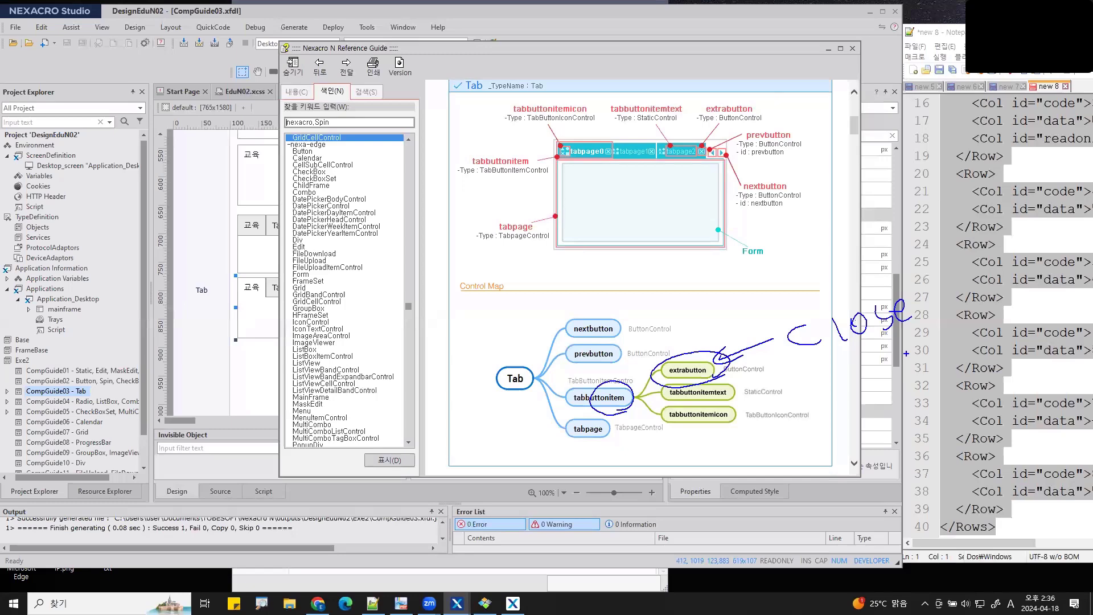
key(Escape)
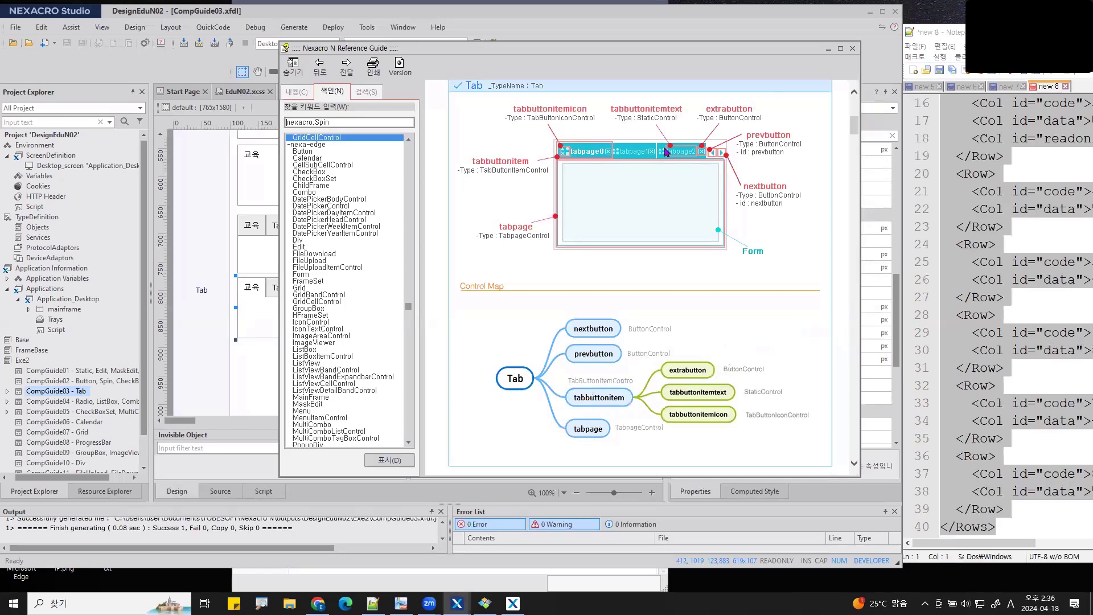
click(828, 49)
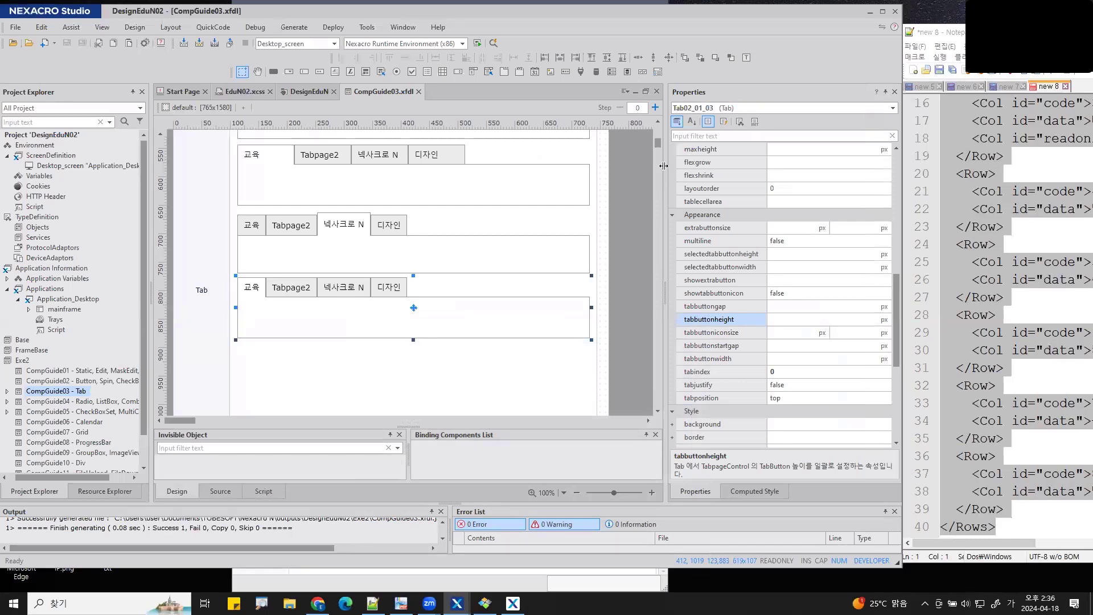
Check the .Tab .tabbuttonitem .extrabutton selector's style in the DesignEduN theme, and return to the CompGuide03 form.
click(301, 92)
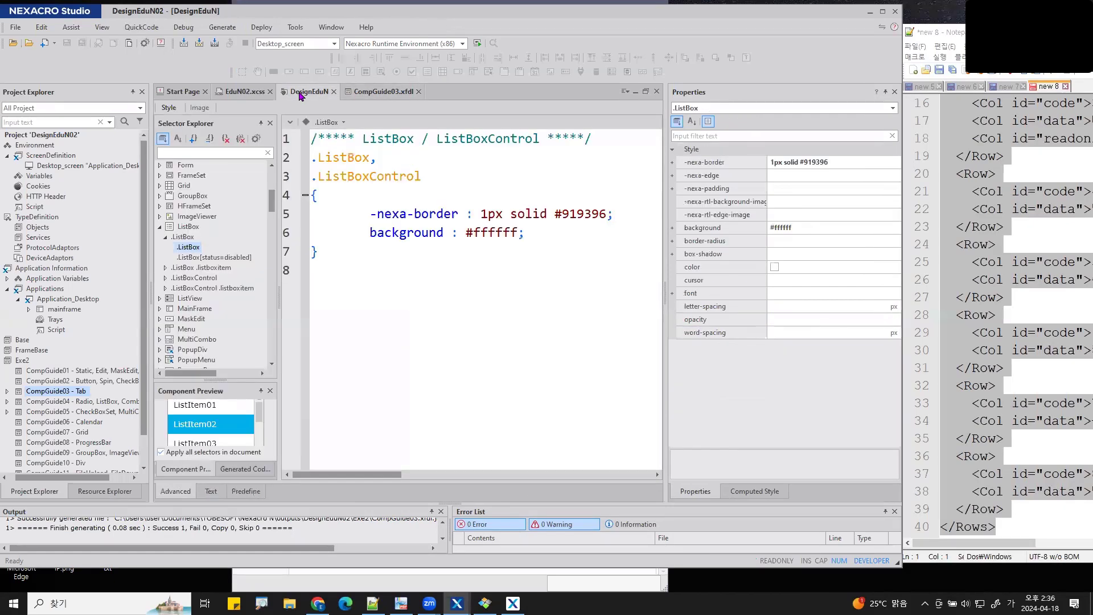
click(161, 228)
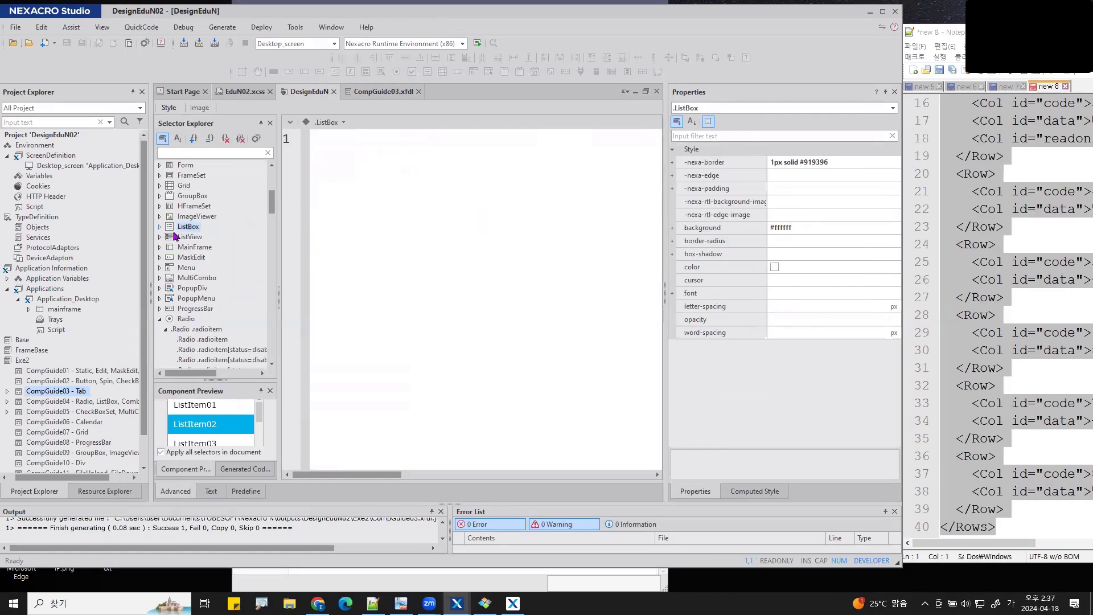
click(163, 321)
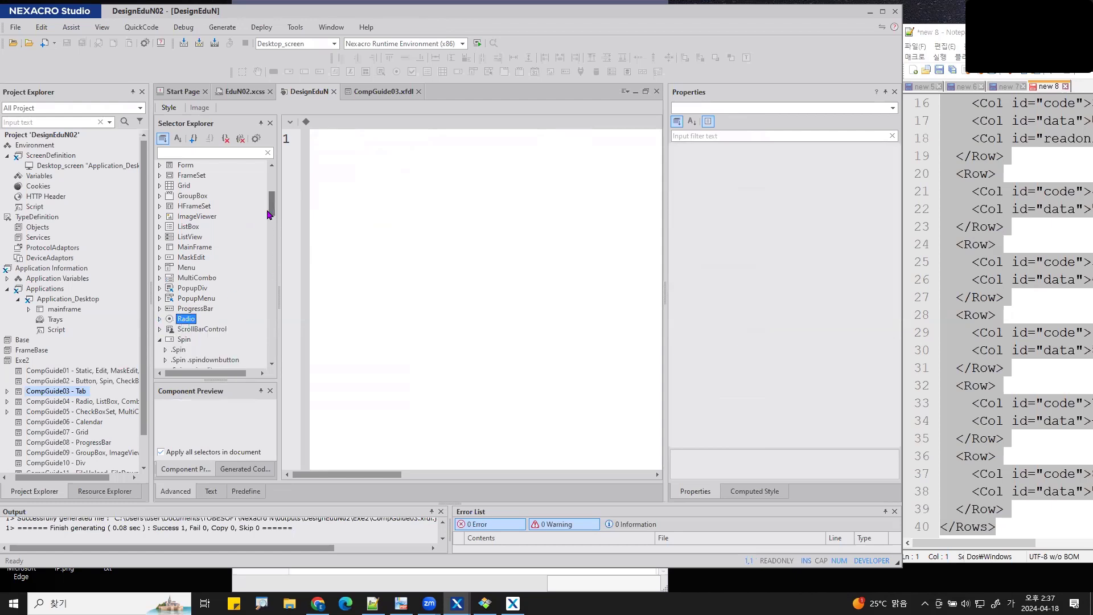
drag(271, 212, 257, 370)
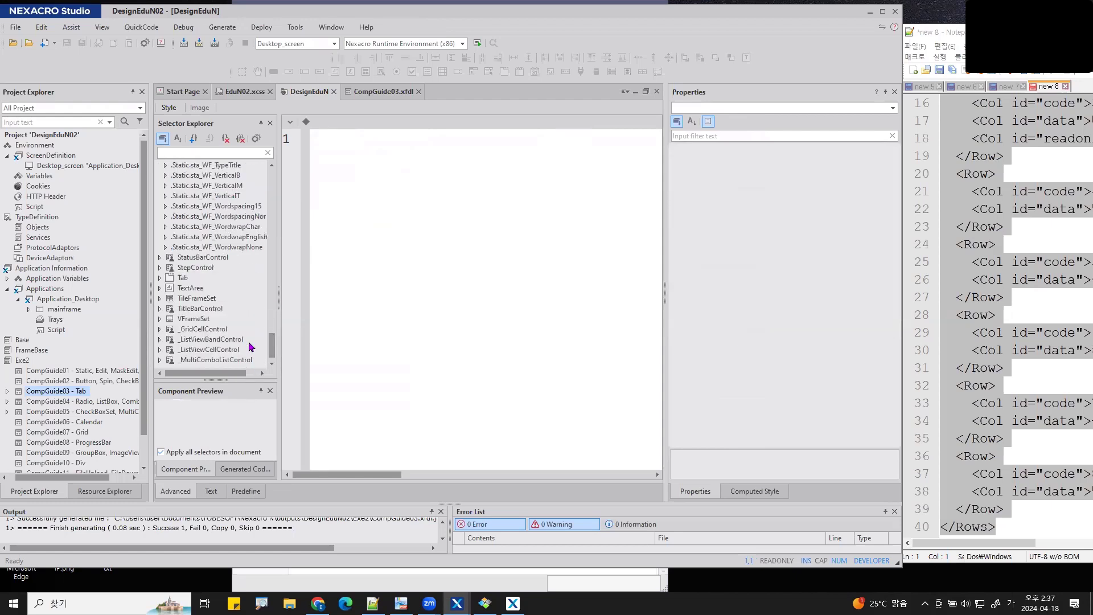
click(160, 278)
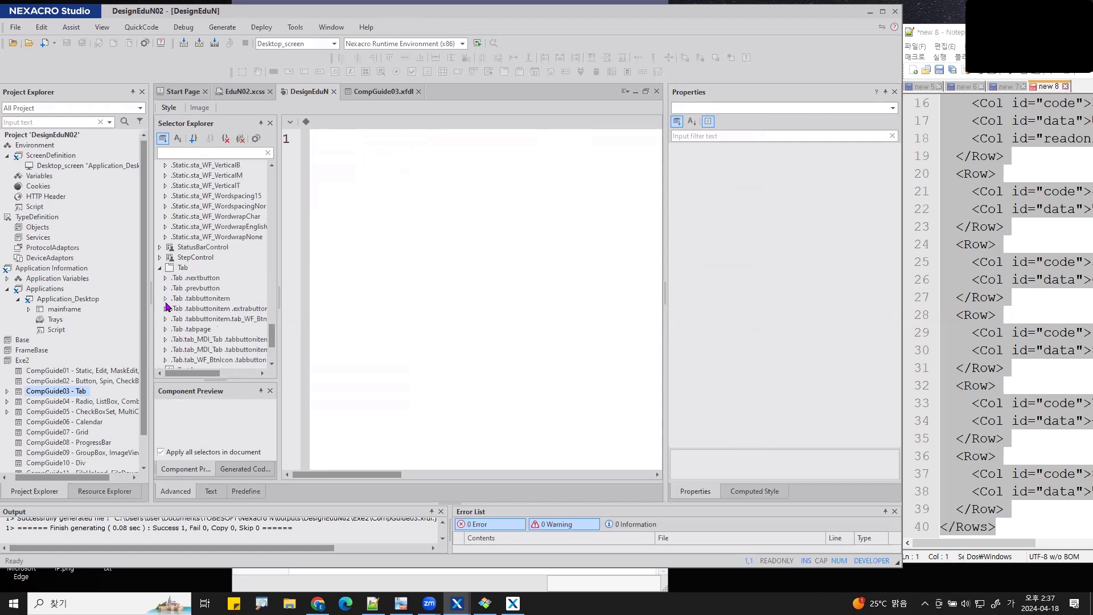
click(165, 299)
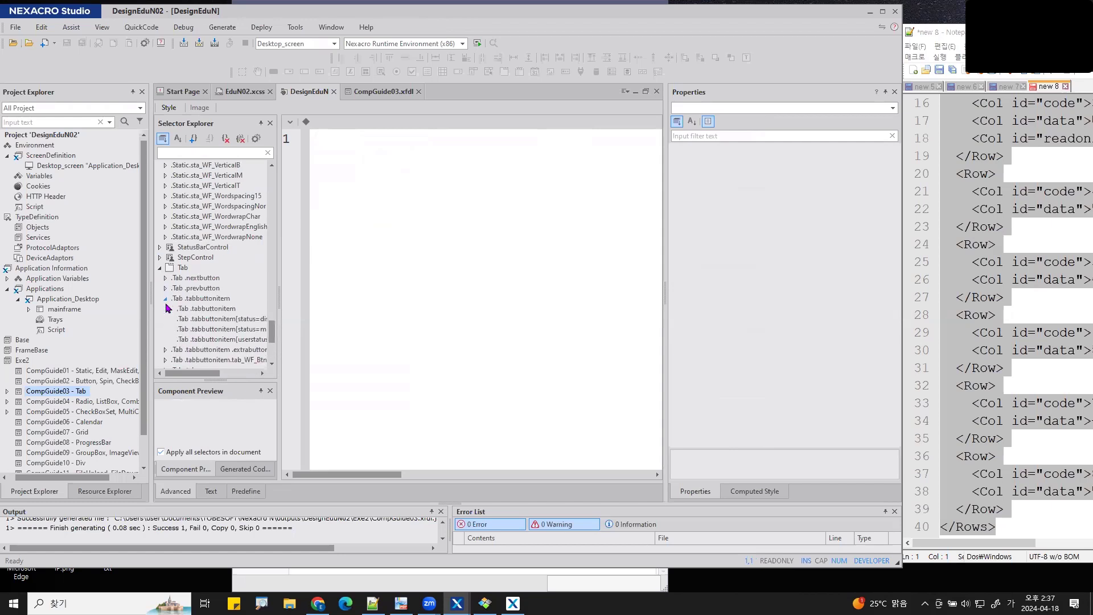
click(165, 350)
click(202, 363)
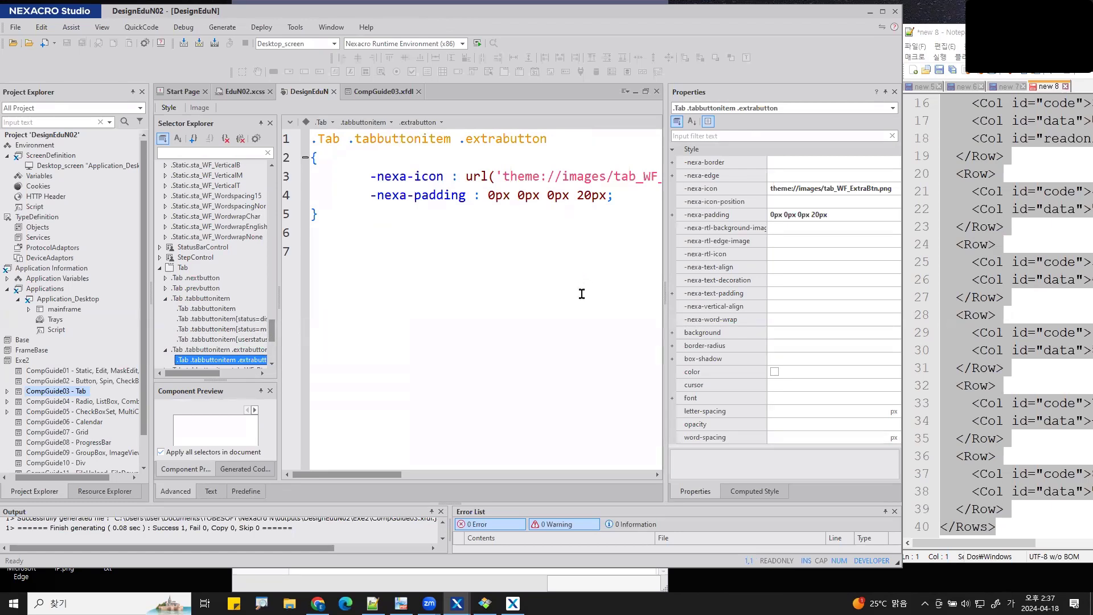
click(365, 94)
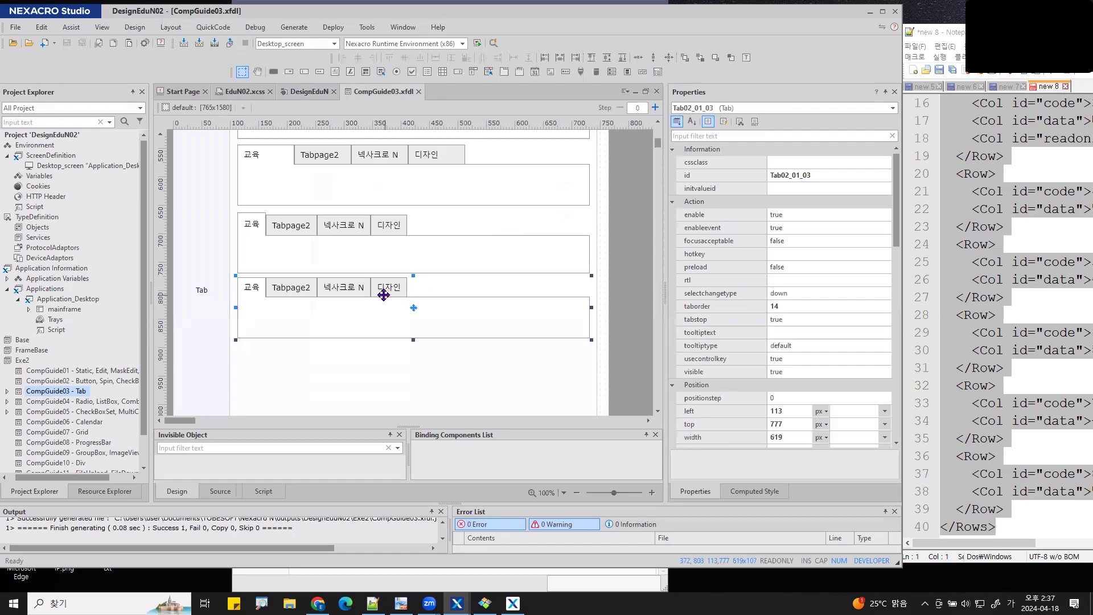
Set showextrabutton to true for the Tab02_01_03 component on the CompGuide03 form.
scroll(792, 271, down, 12)
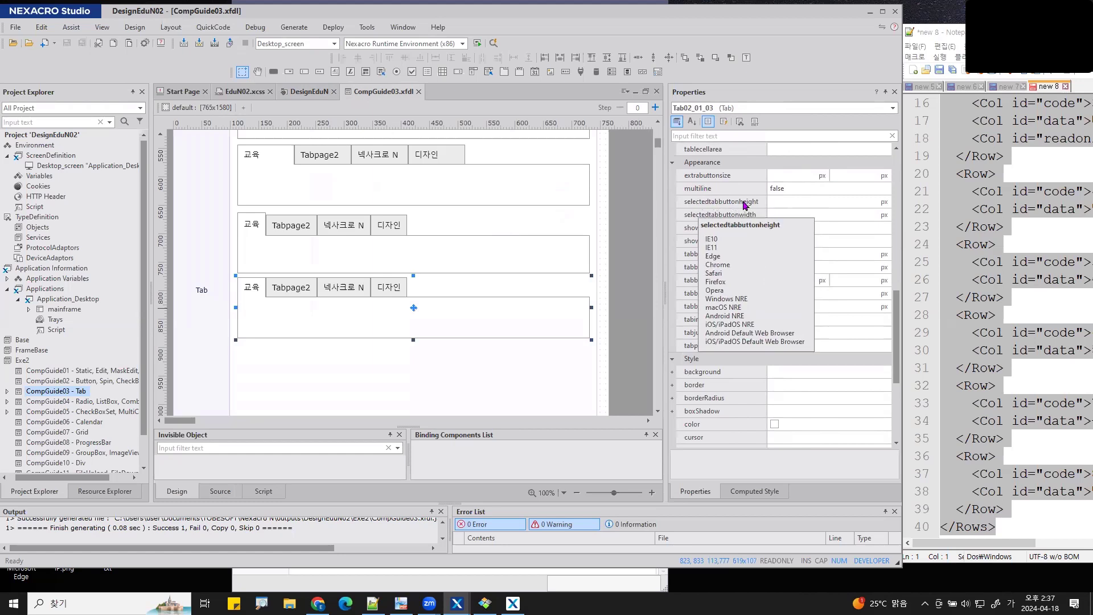
click(698, 228)
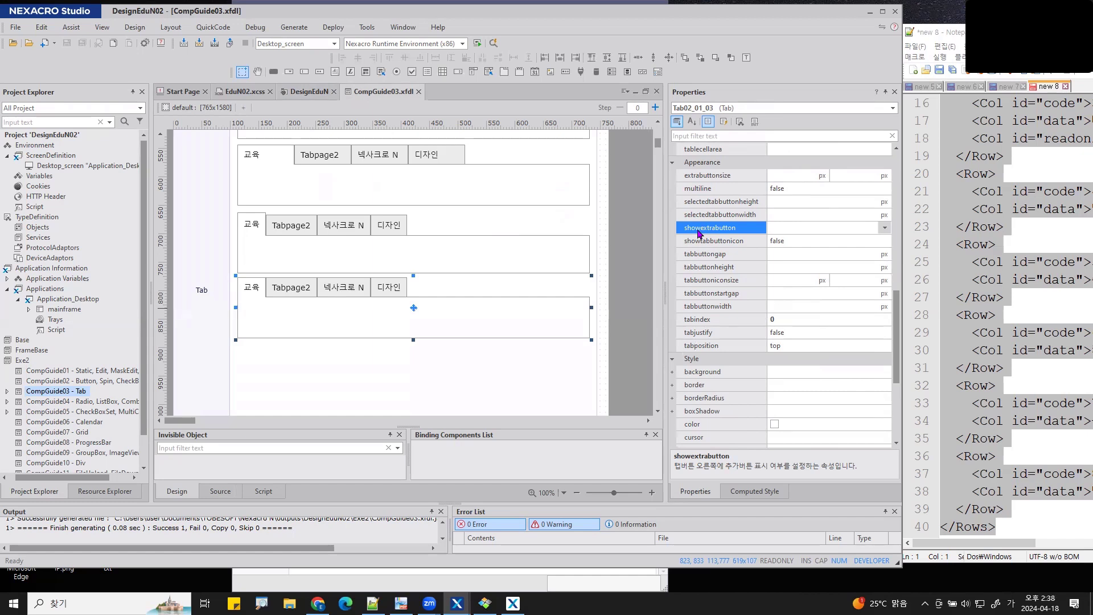
scroll(697, 239, up, 2)
scroll(584, 276, up, 10)
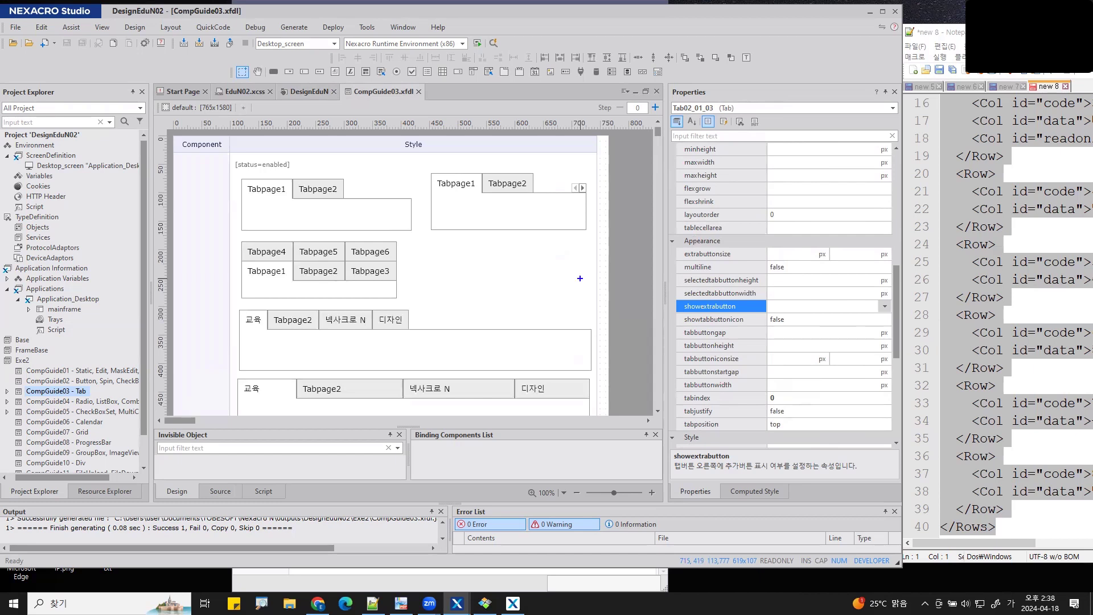
mouse_move(590, 168)
mouse_down()
mouse_move(597, 207)
mouse_move(576, 166)
mouse_up()
scroll(579, 278, down, 10)
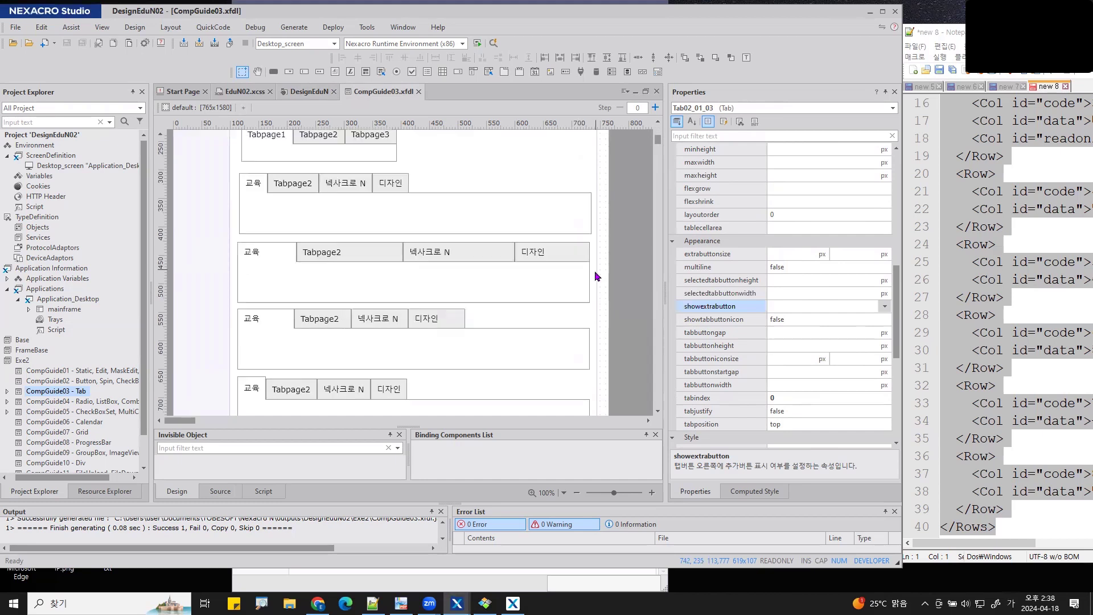
scroll(594, 273, down, 2)
scroll(515, 277, up, 2)
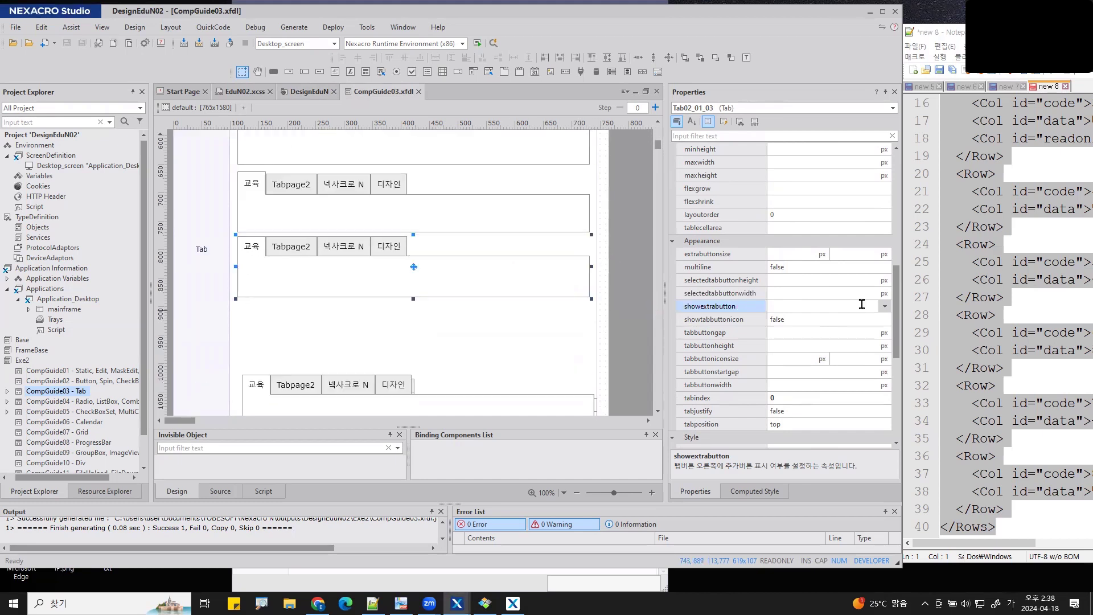
click(885, 307)
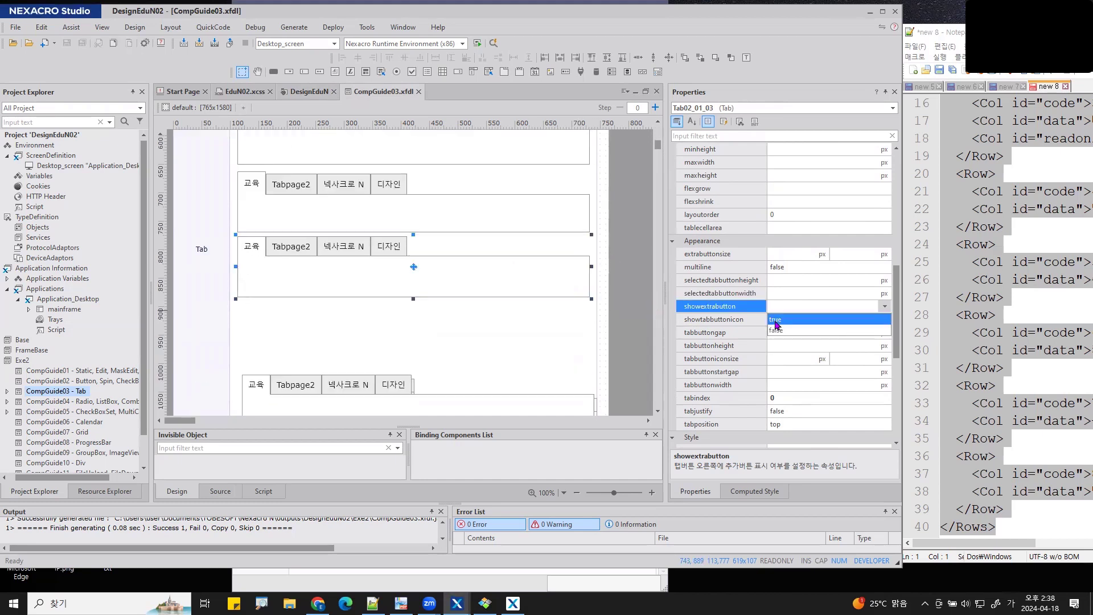
click(783, 319)
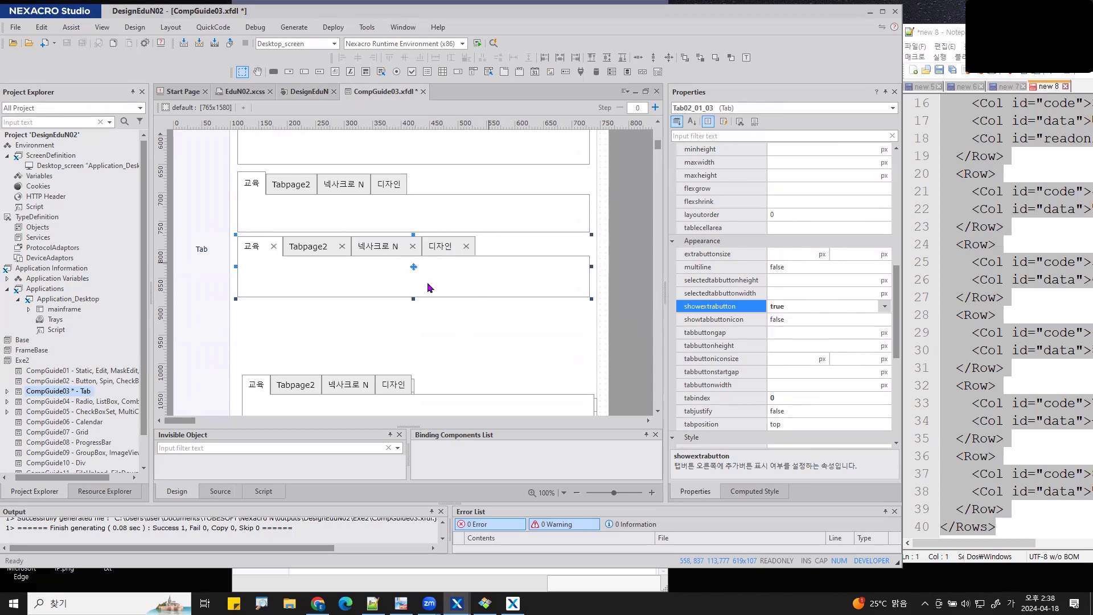
mouse_move(489, 230)
mouse_down()
mouse_move(365, 216)
mouse_move(245, 282)
mouse_move(509, 248)
mouse_move(490, 230)
mouse_up()
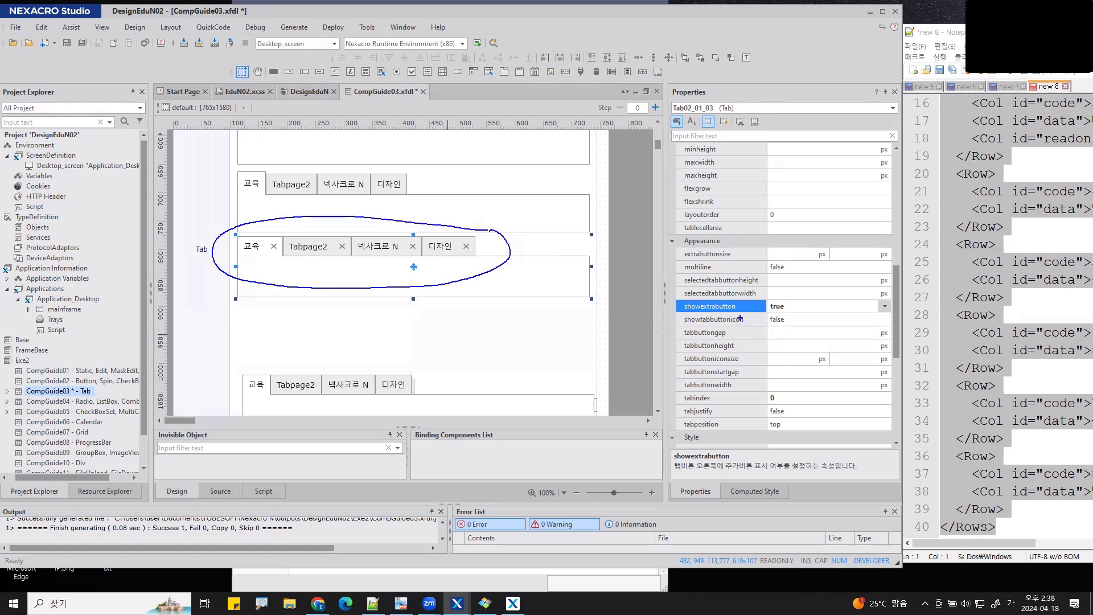
drag(702, 313, 754, 312)
key(Escape)
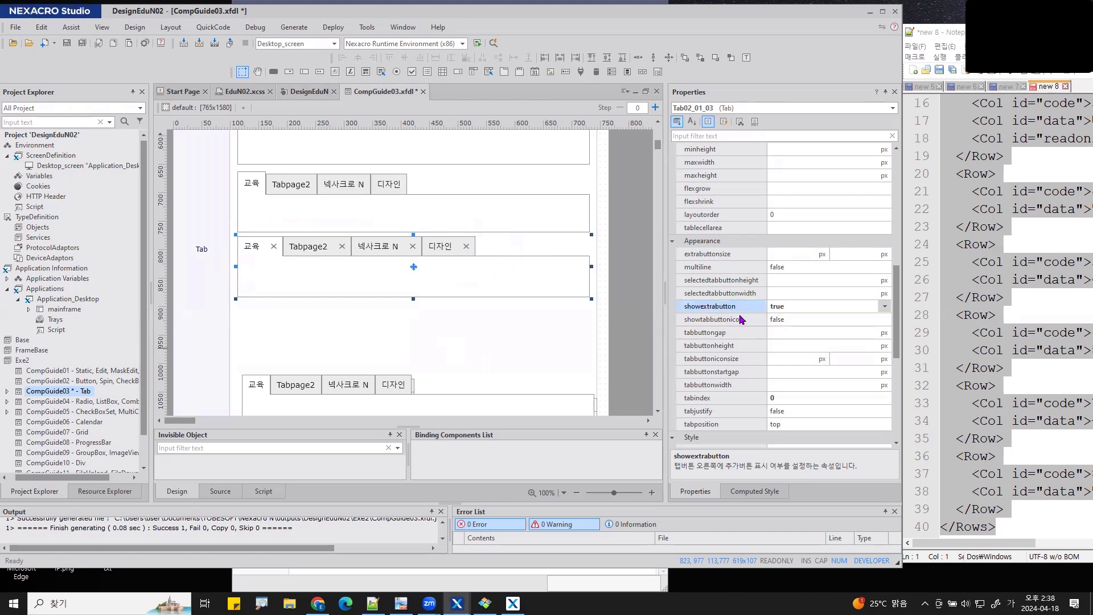
Move one Tab from the stacked copies up below the Tab with extra buttons, to about left 110, top 900, and select it.
mouse_move(256, 384)
mouse_down()
mouse_move(254, 313)
mouse_move(275, 319)
mouse_move(272, 369)
mouse_up()
scroll(332, 341, down, 3)
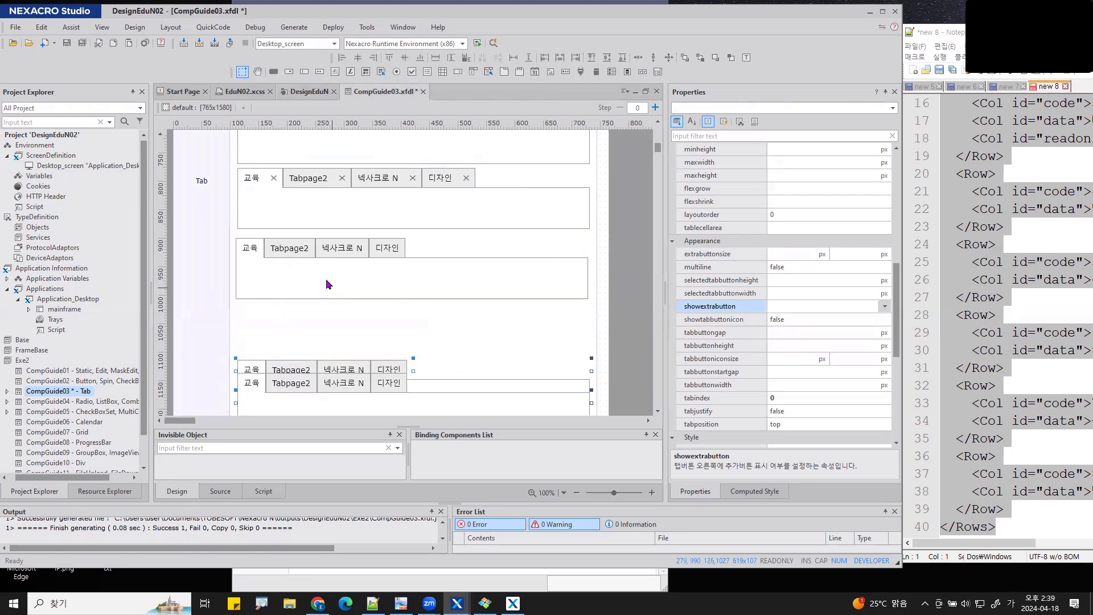
click(316, 246)
scroll(316, 246, up, 6)
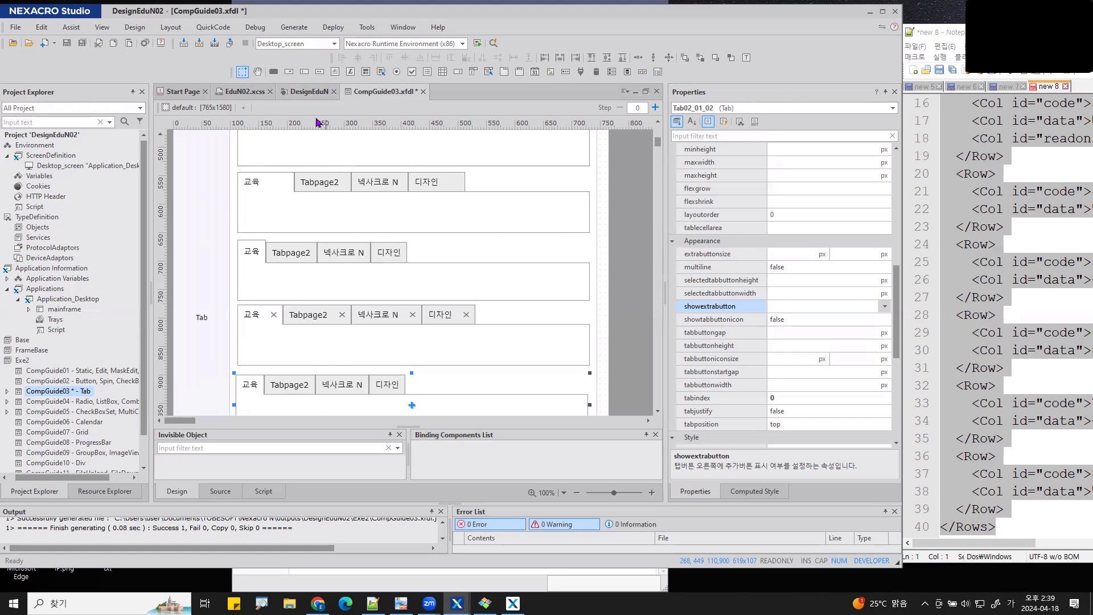
Add a .Tab .tabbuttonitem .tabbuttonitemicon selector to the DesignEduN theme.
click(309, 91)
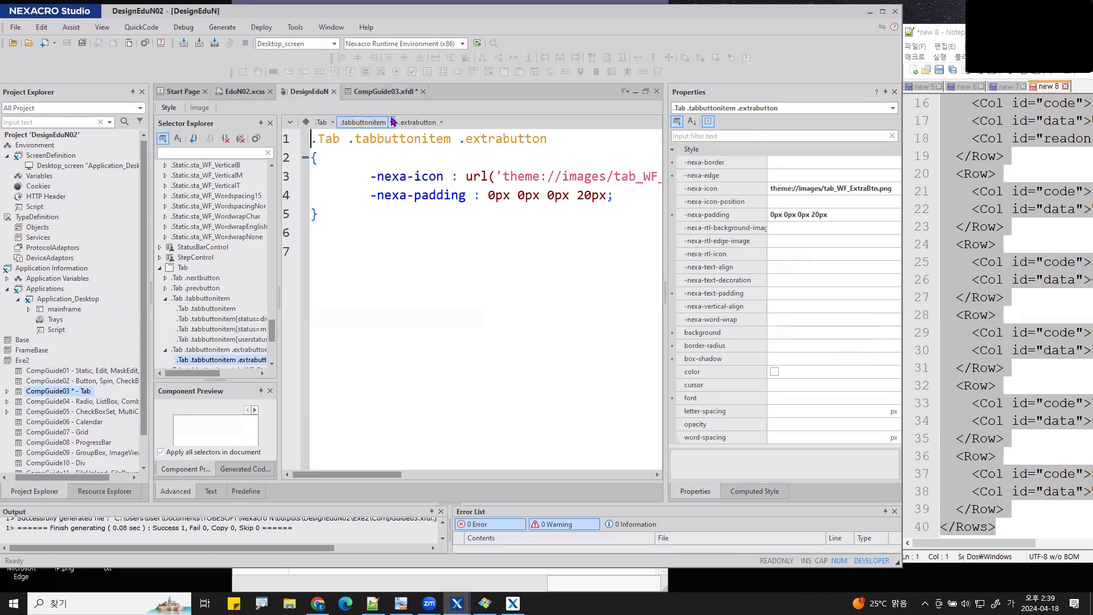
click(391, 122)
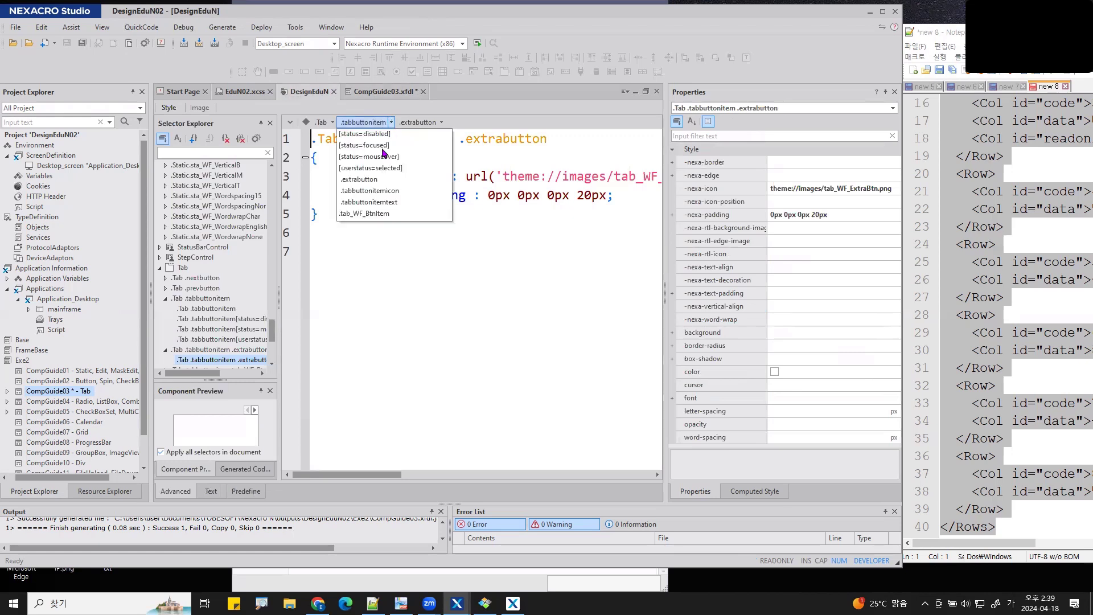
click(383, 193)
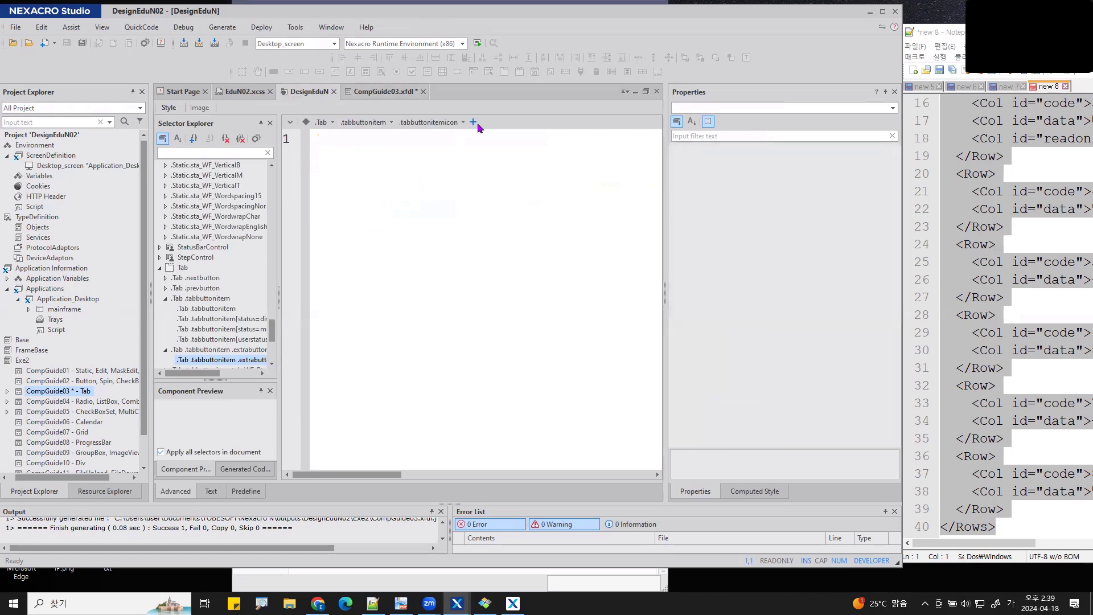
click(473, 122)
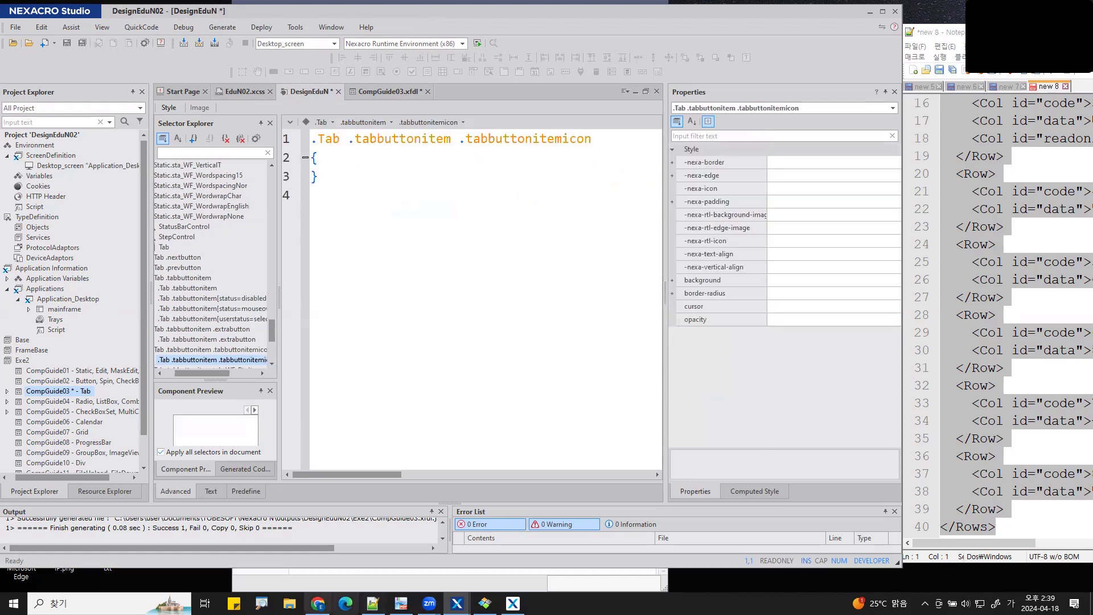
key(Hangul)
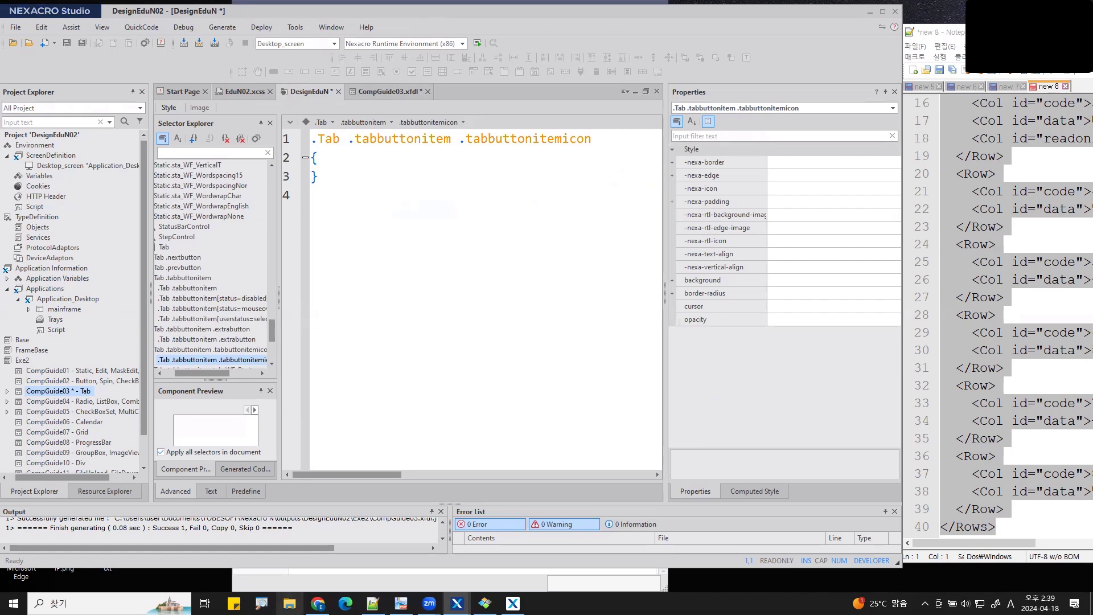
Locate tab_WF_BtnIcon.png in the 01. Image folder of Nexacro N 퍼블리싱 심화과정 in File Explorer, and return to Nexacro Studio.
click(289, 602)
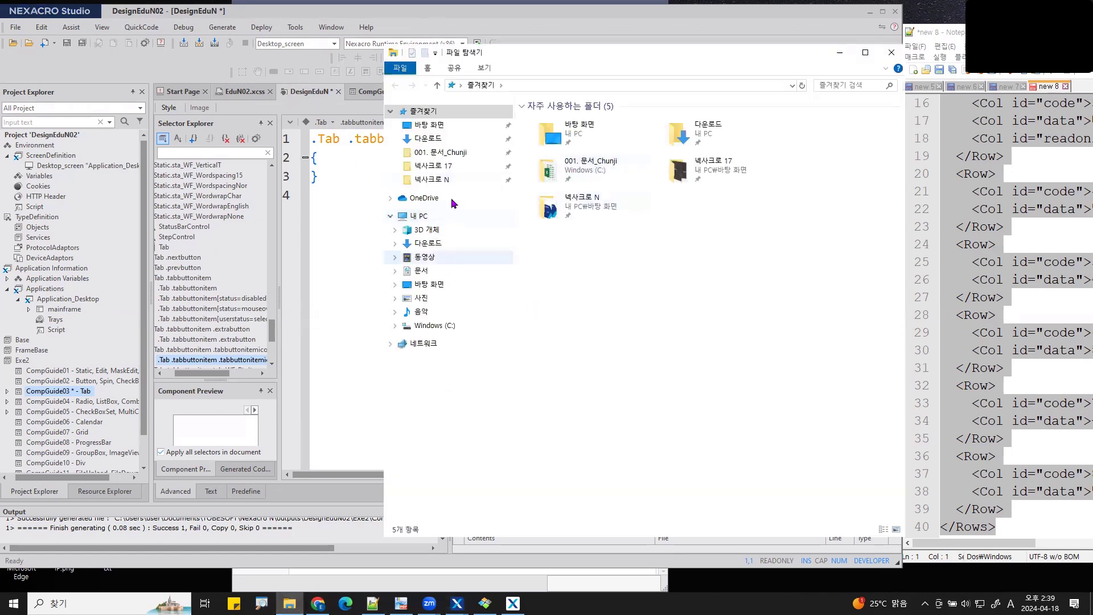
click(496, 179)
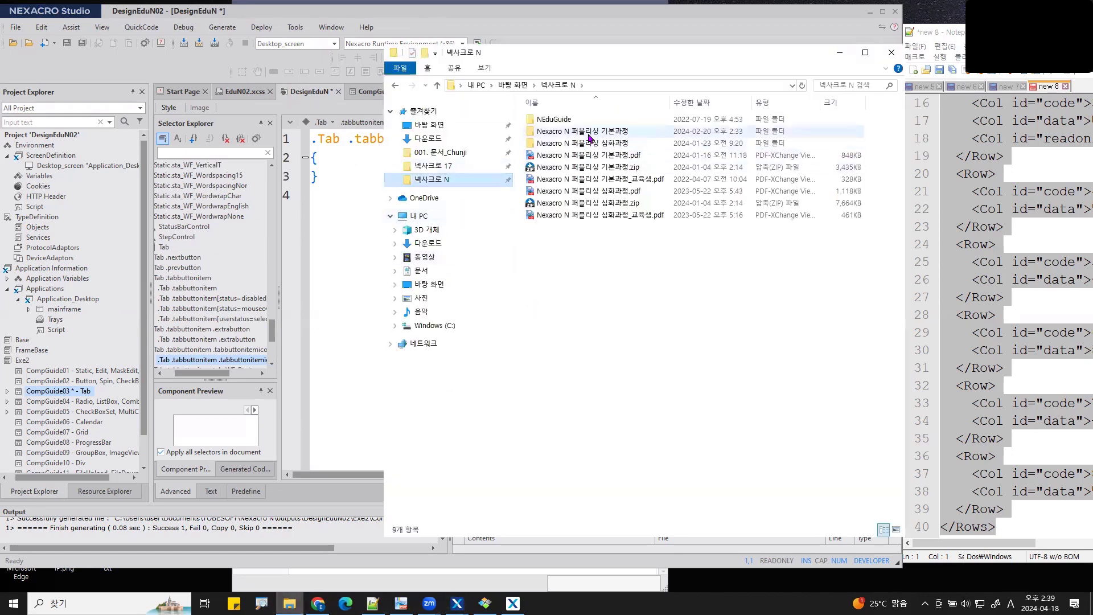
double_click(570, 143)
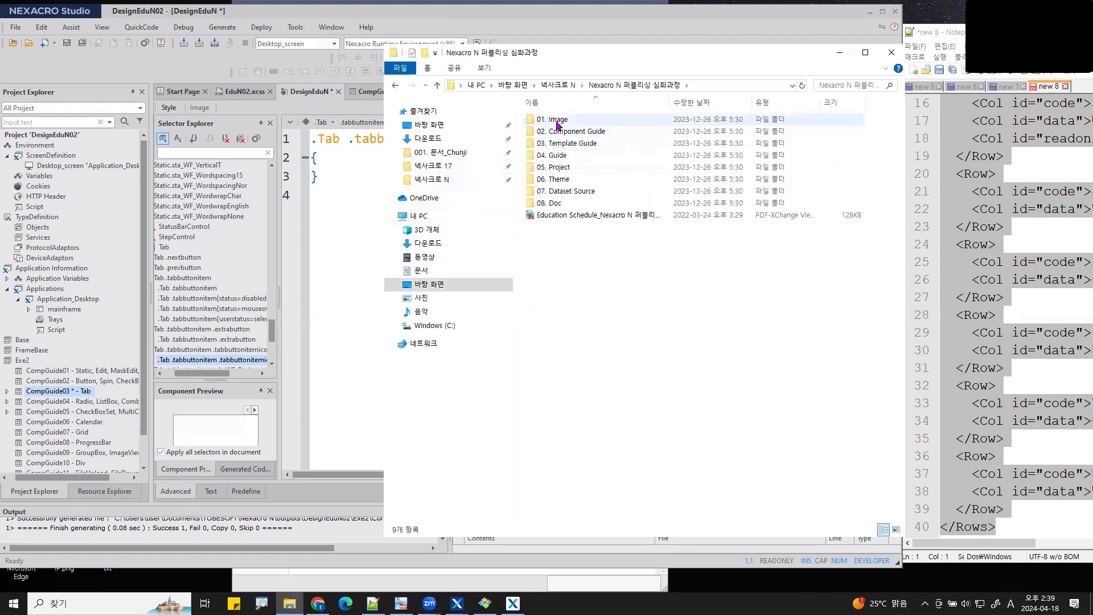
double_click(556, 122)
scroll(892, 405, down, 5)
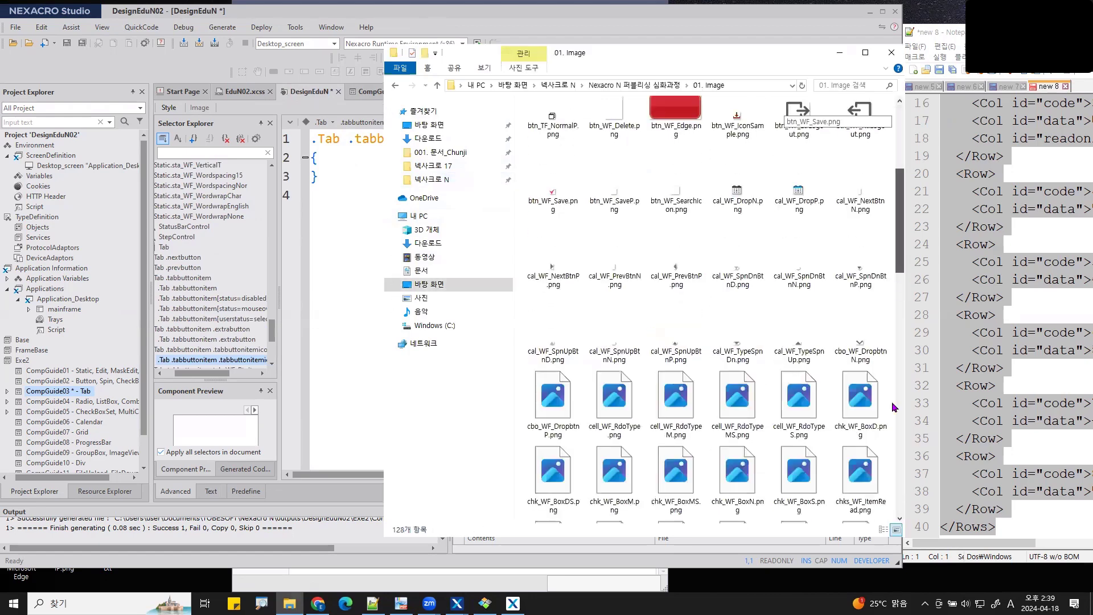
scroll(894, 406, down, 10)
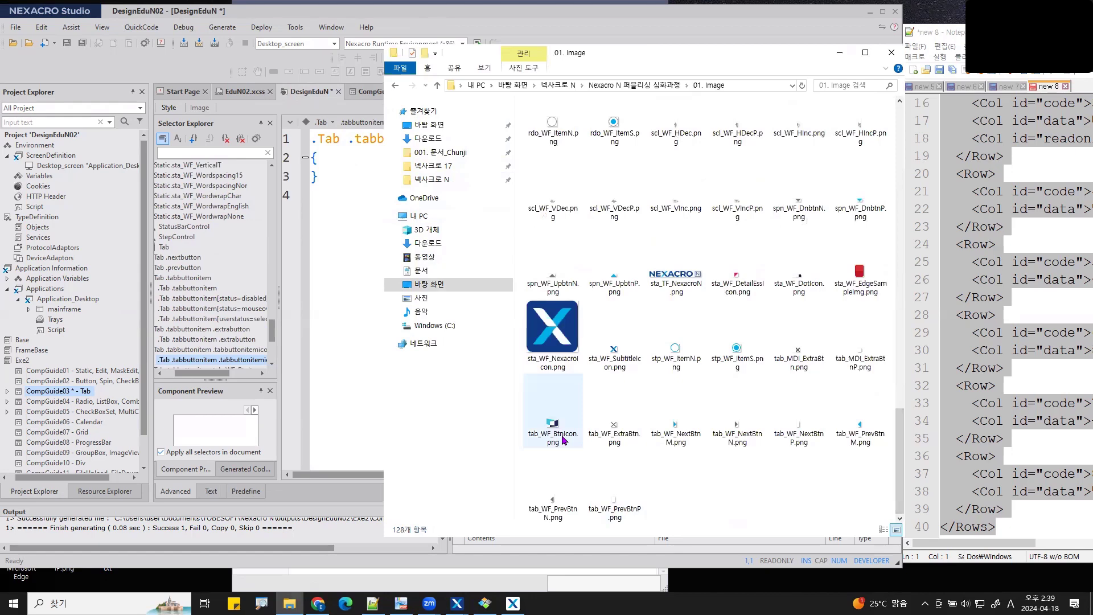
mouse_move(562, 438)
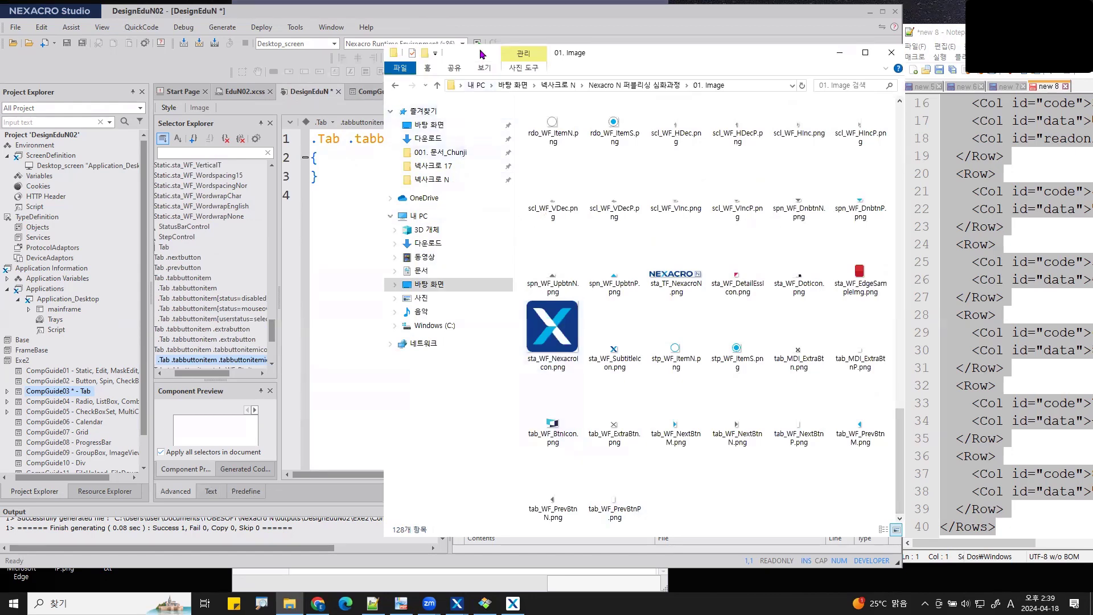
drag(481, 54, 973, 51)
click(752, 344)
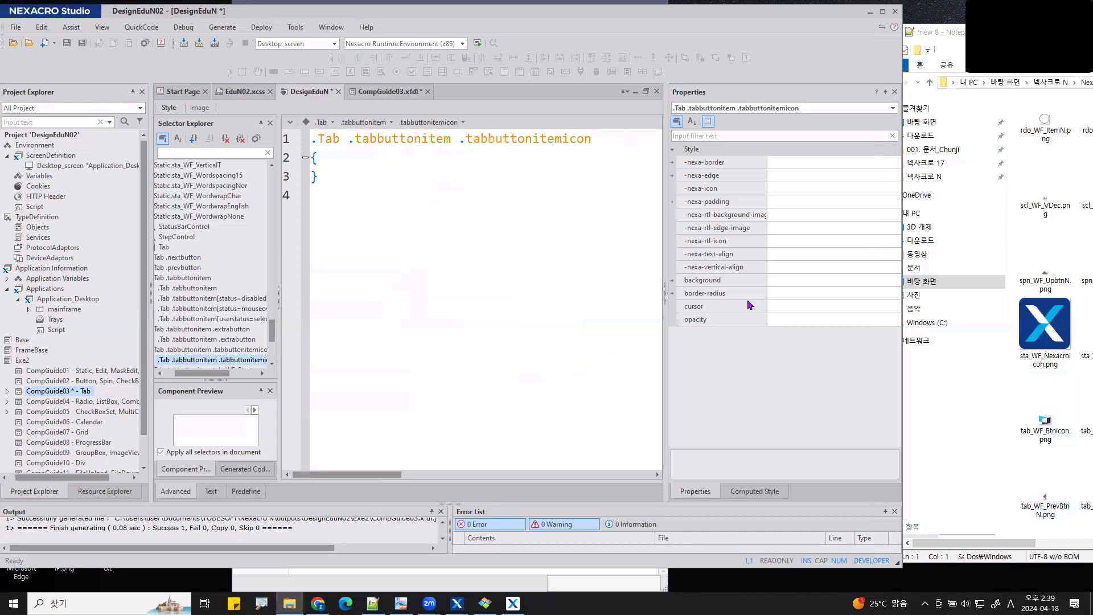
Set the tabbuttonitemicon selector's -nexa-icon to theme://images/tab_WF_BtnIcon.png and save all open files.
click(726, 188)
click(881, 188)
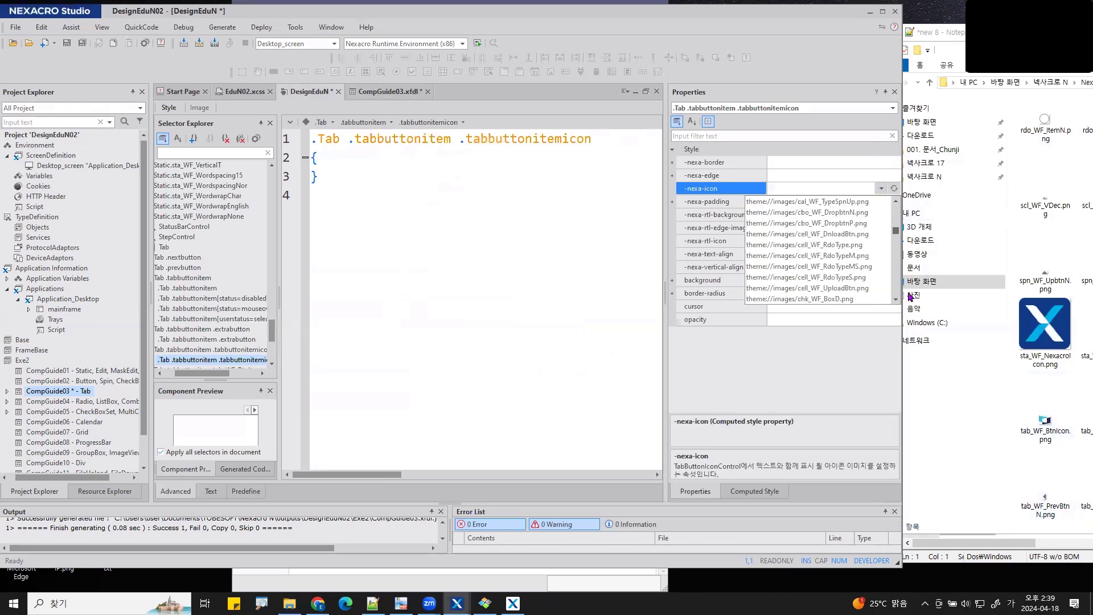
scroll(911, 296, down, 5)
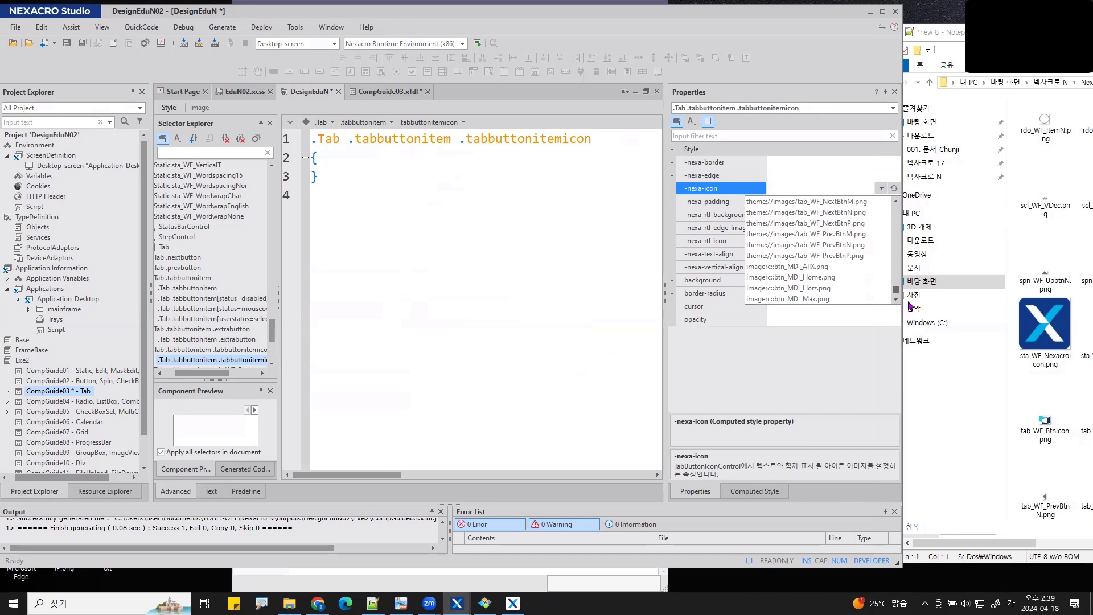
scroll(908, 299, up, 3)
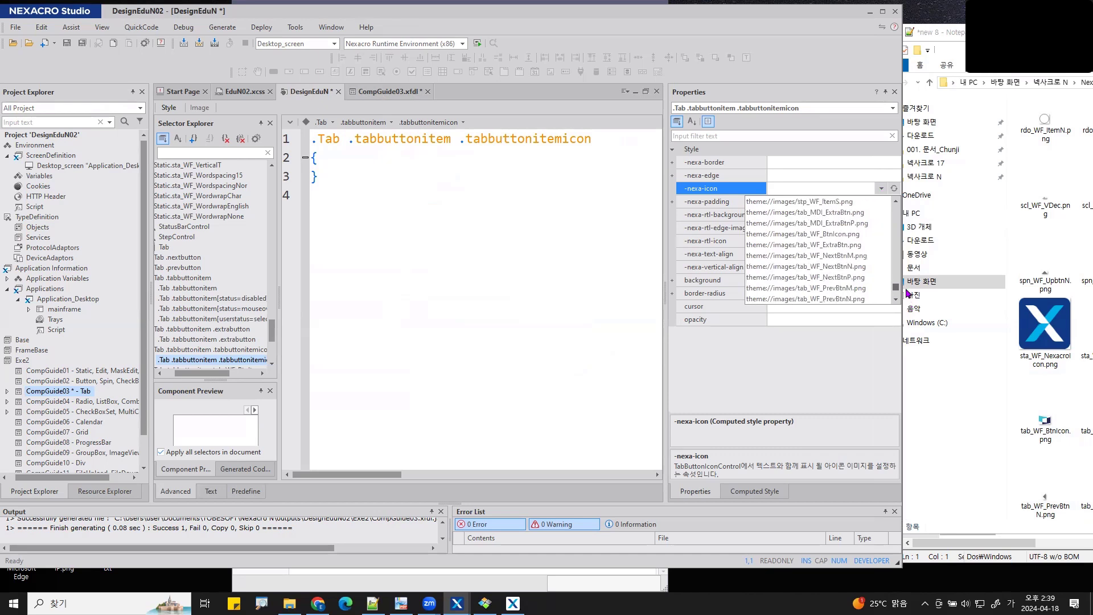
click(844, 235)
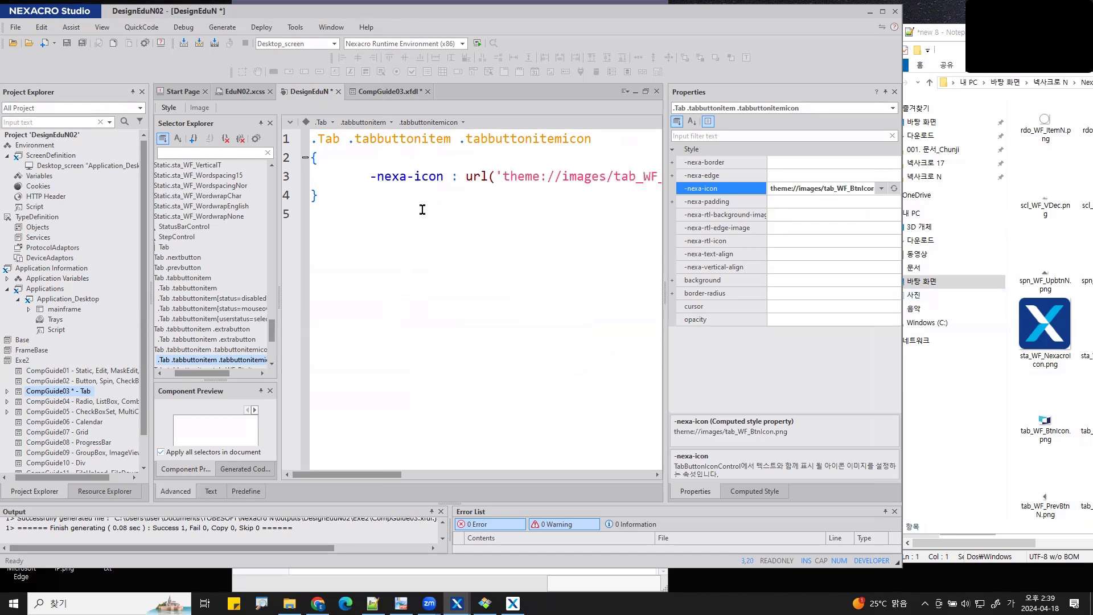
scroll(442, 259, down, 2)
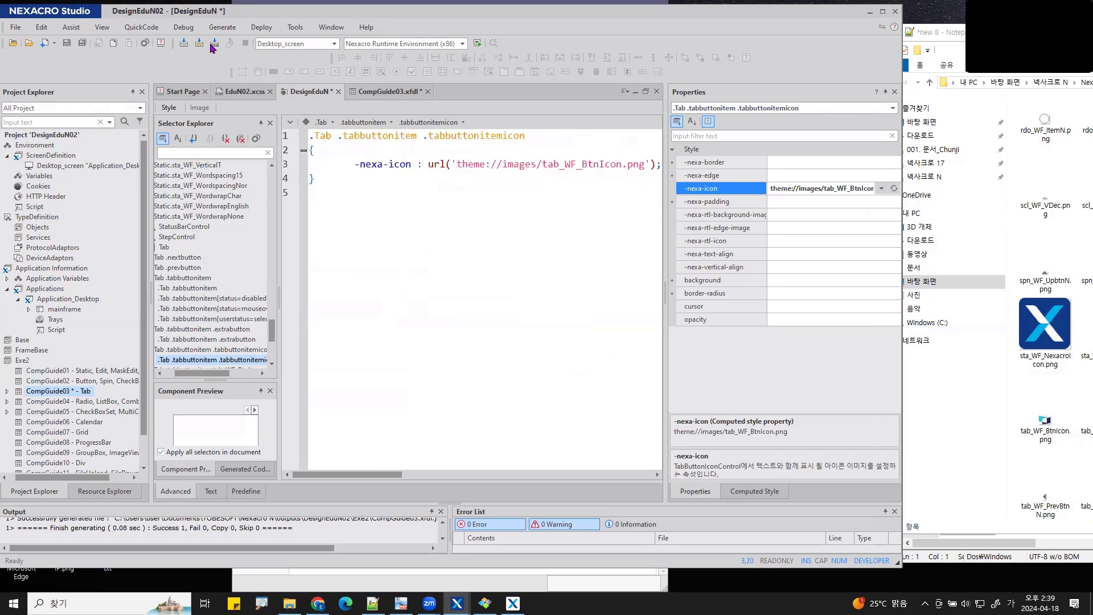
click(82, 43)
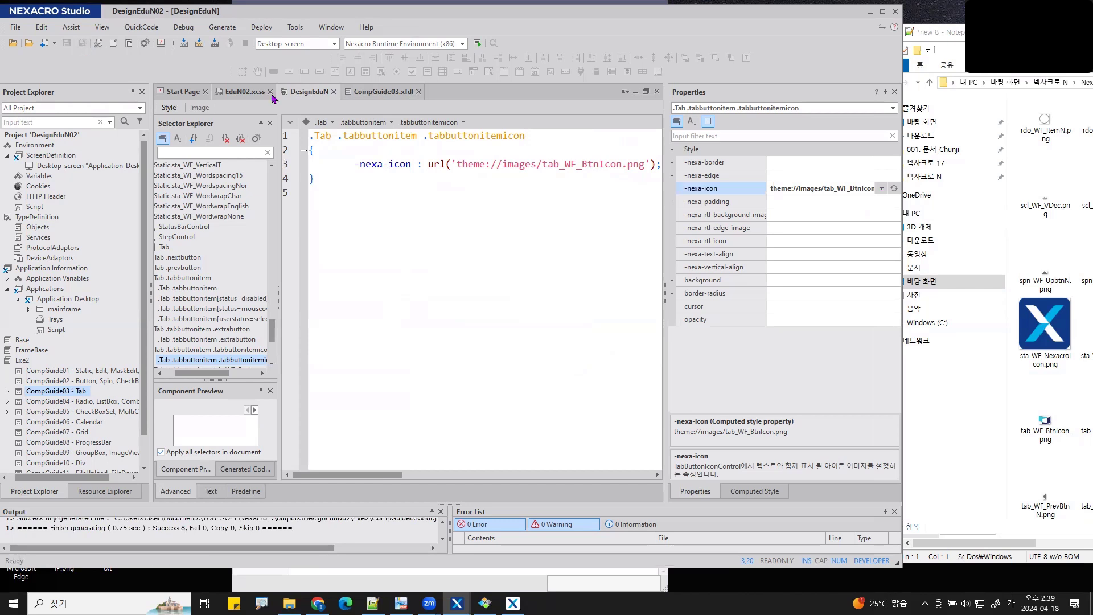
Set showtabbuttonicon to true for the Tab02_01_02 component on the CompGuide03 form.
click(379, 92)
scroll(419, 312, down, 7)
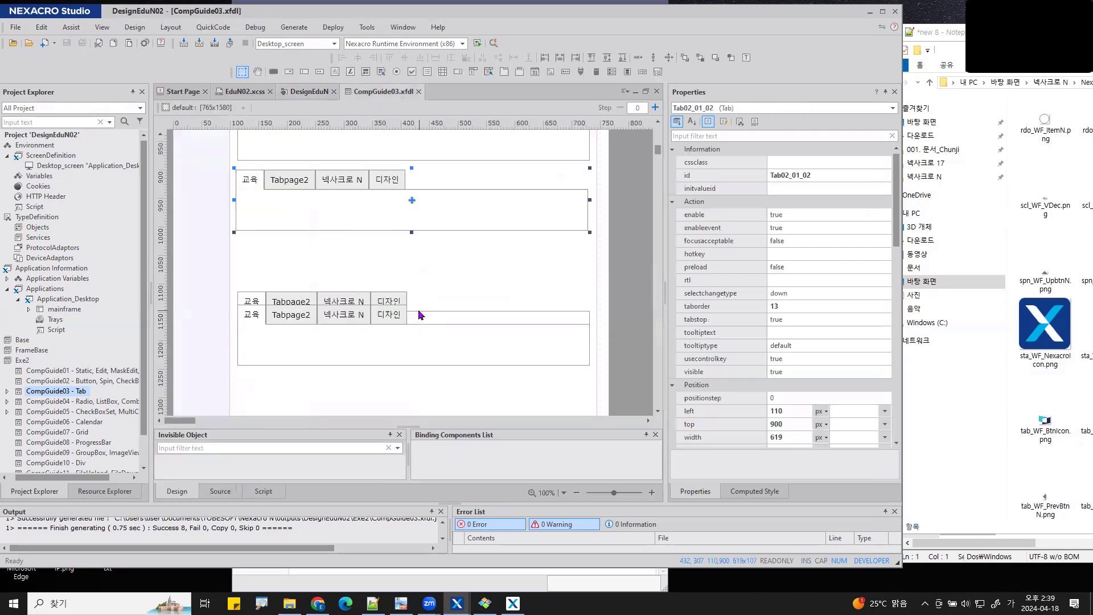
scroll(338, 266, up, 1)
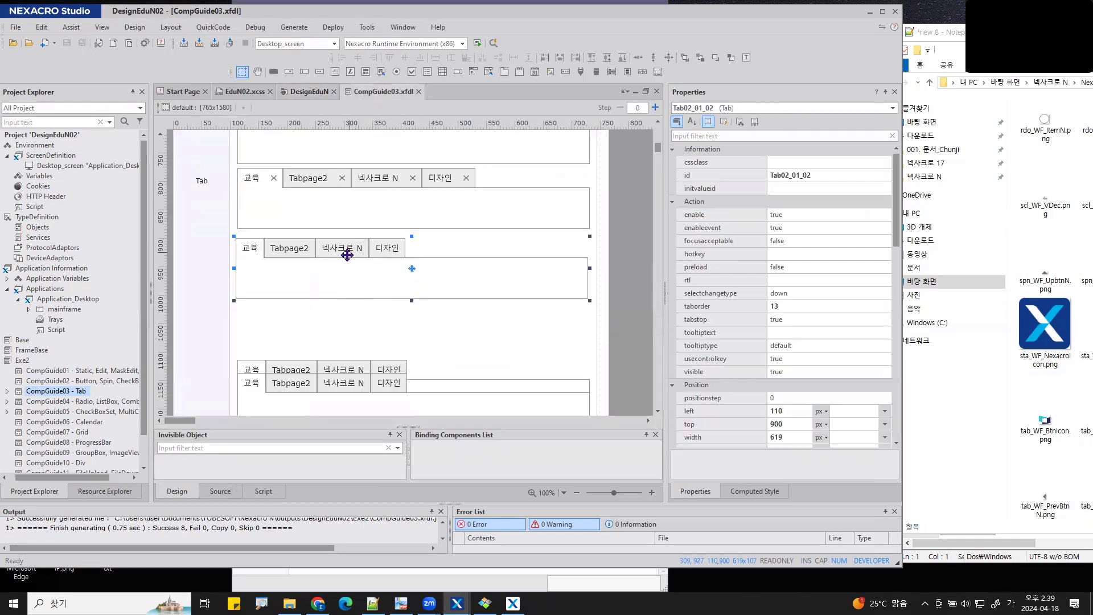
scroll(885, 339, down, 10)
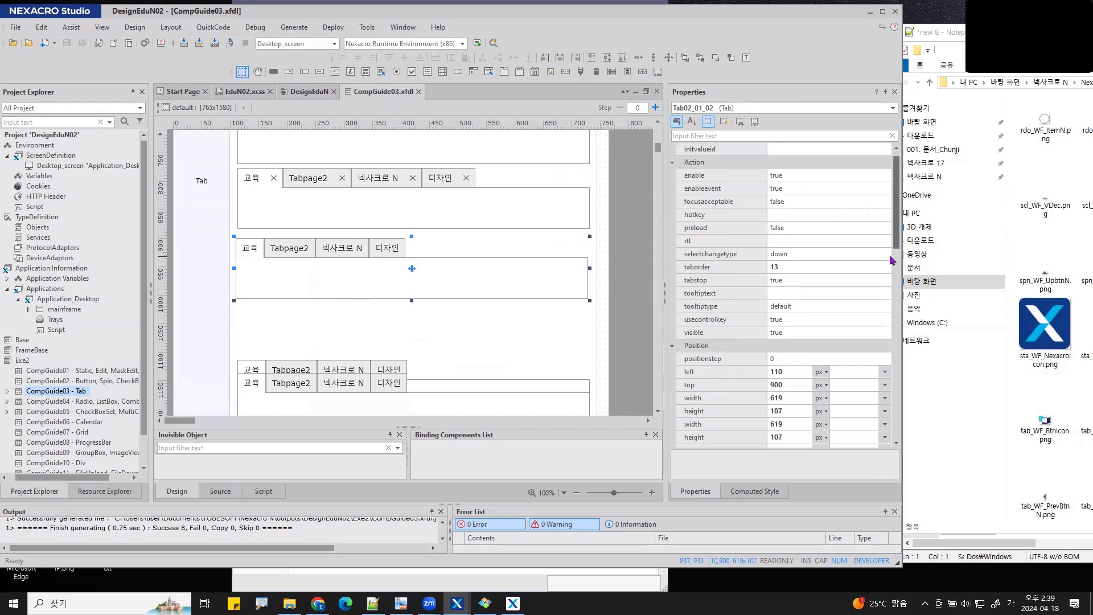
scroll(885, 338, up, 2)
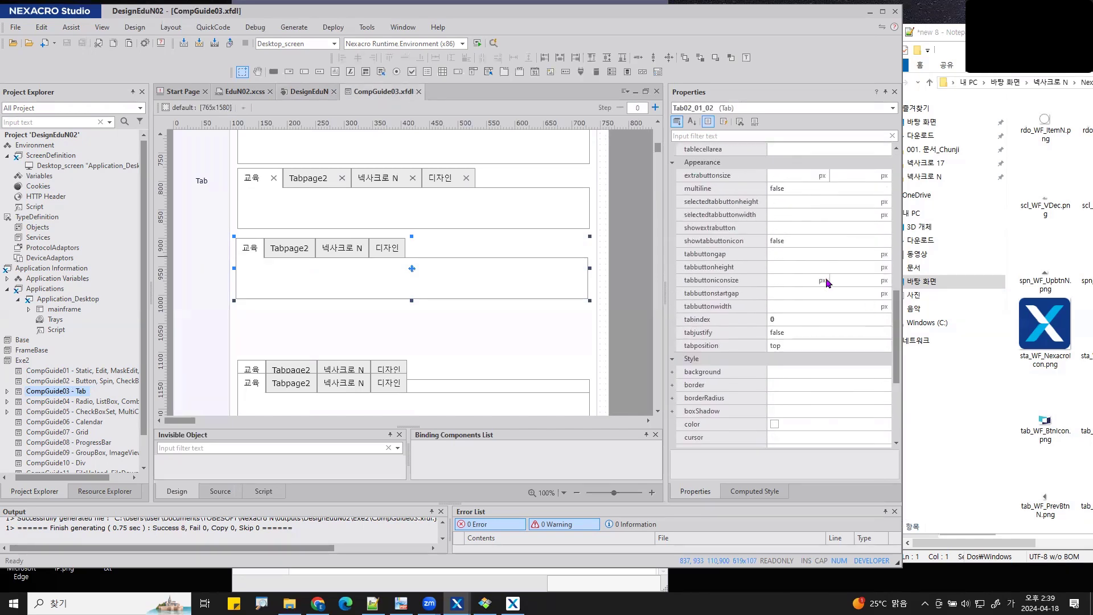
click(721, 242)
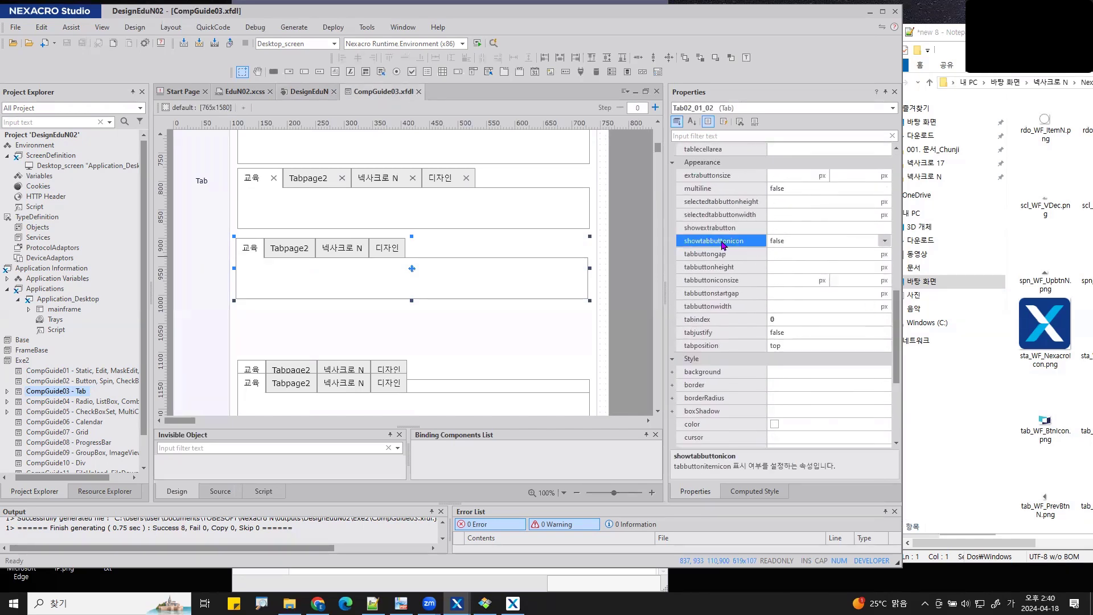
click(885, 241)
click(791, 257)
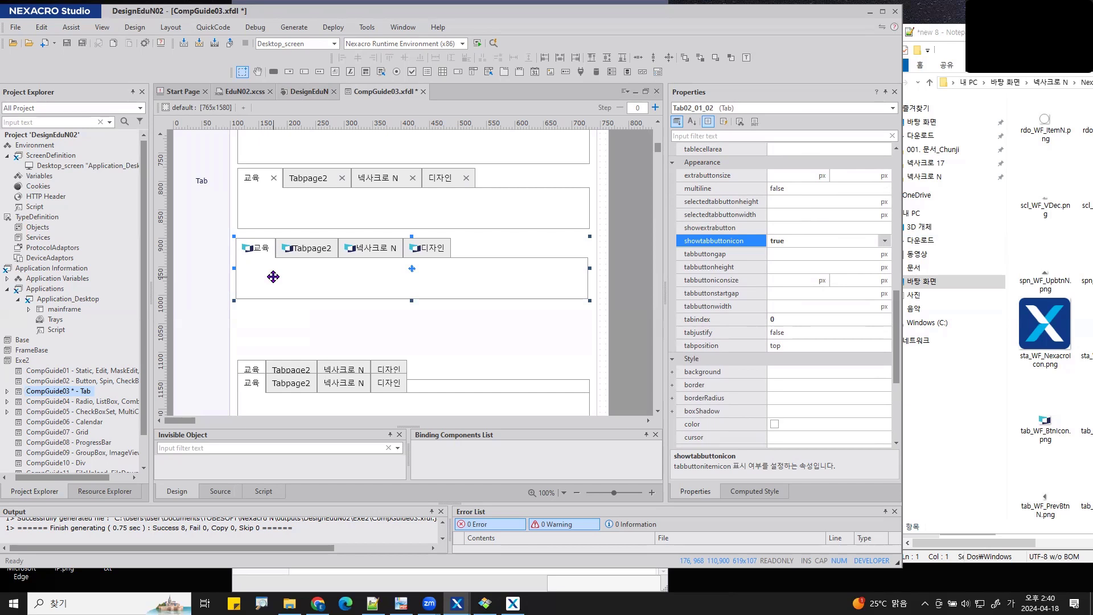
mouse_move(277, 261)
mouse_down()
mouse_move(268, 238)
mouse_move(273, 263)
mouse_move(327, 232)
mouse_move(331, 259)
mouse_move(357, 264)
mouse_up()
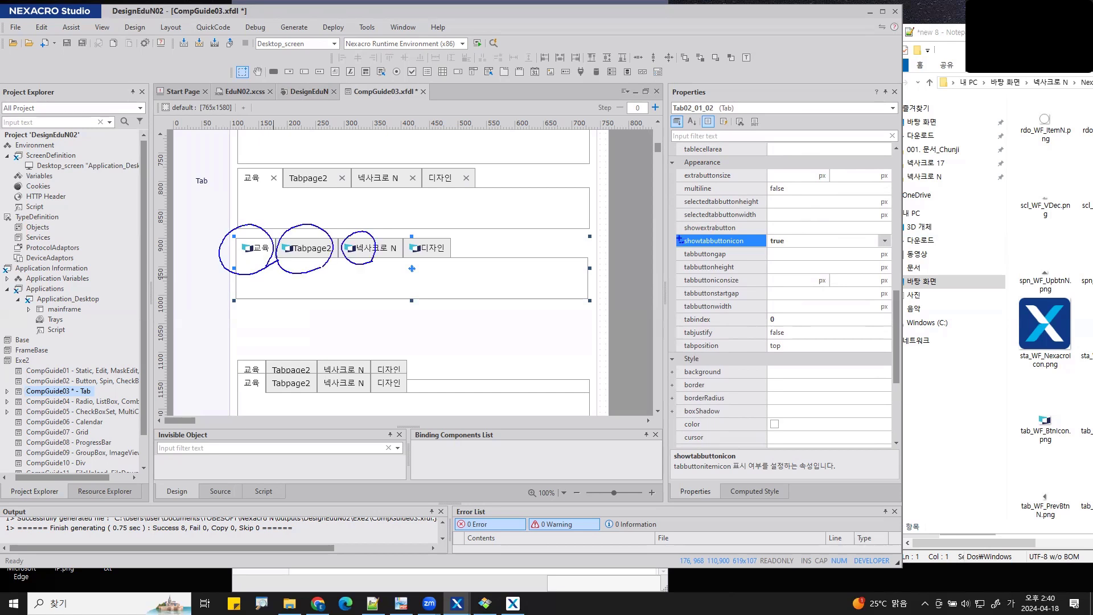
mouse_move(886, 273)
mouse_down()
mouse_move(672, 281)
mouse_move(688, 294)
mouse_move(883, 288)
mouse_move(878, 264)
mouse_up()
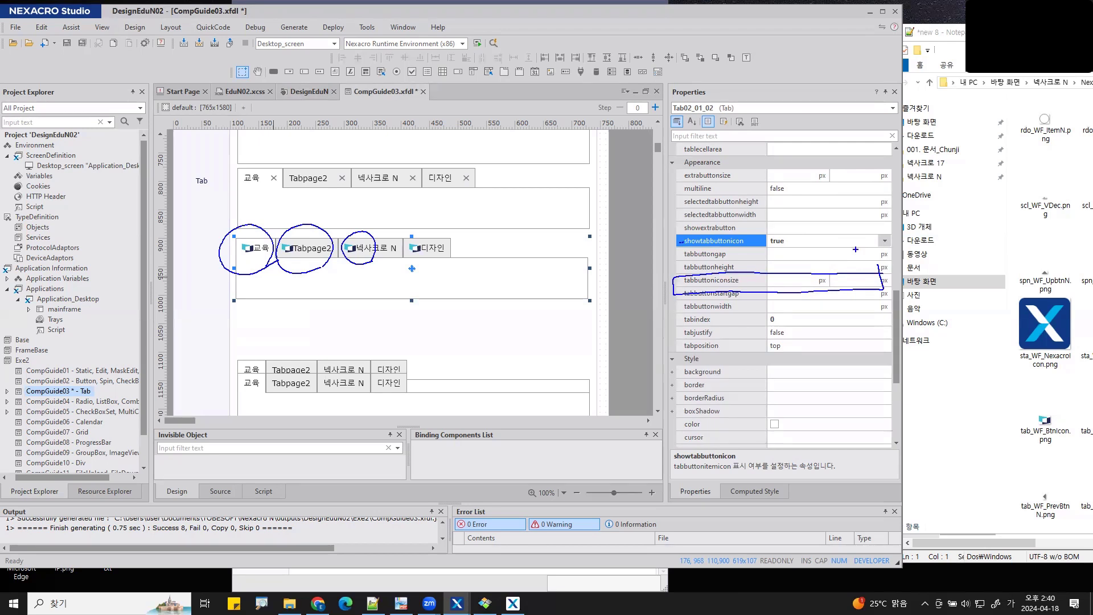
mouse_move(1059, 445)
mouse_down()
mouse_move(1039, 450)
mouse_move(1039, 406)
mouse_move(1066, 435)
mouse_up()
mouse_move(932, 400)
mouse_down()
mouse_move(984, 395)
mouse_move(964, 392)
mouse_move(976, 380)
mouse_up()
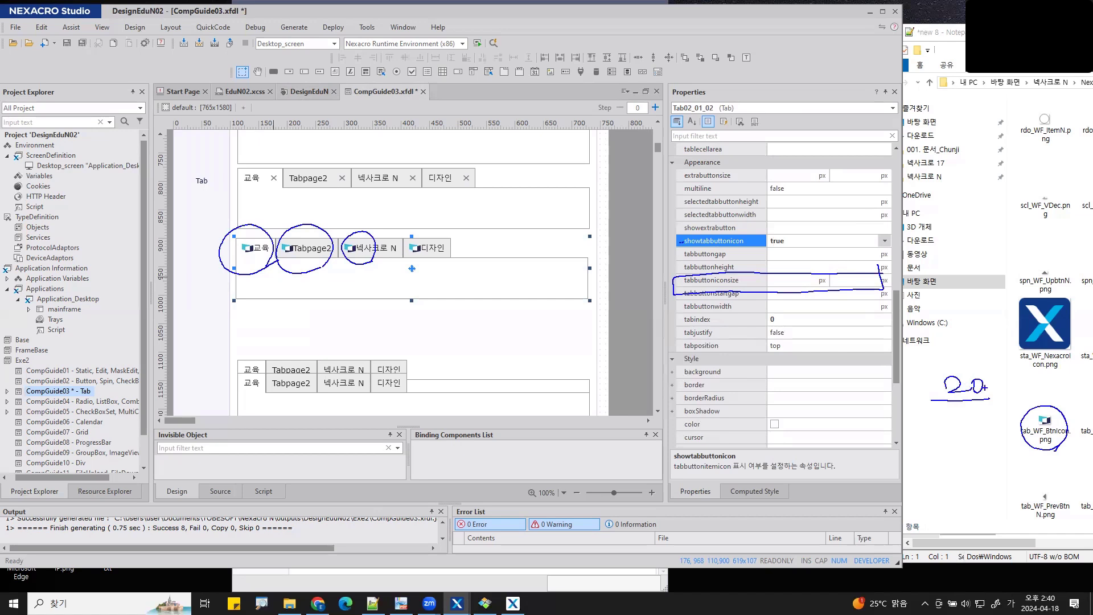
mouse_move(710, 286)
mouse_down()
mouse_move(800, 286)
mouse_move(775, 284)
mouse_move(770, 310)
mouse_up()
key(Escape)
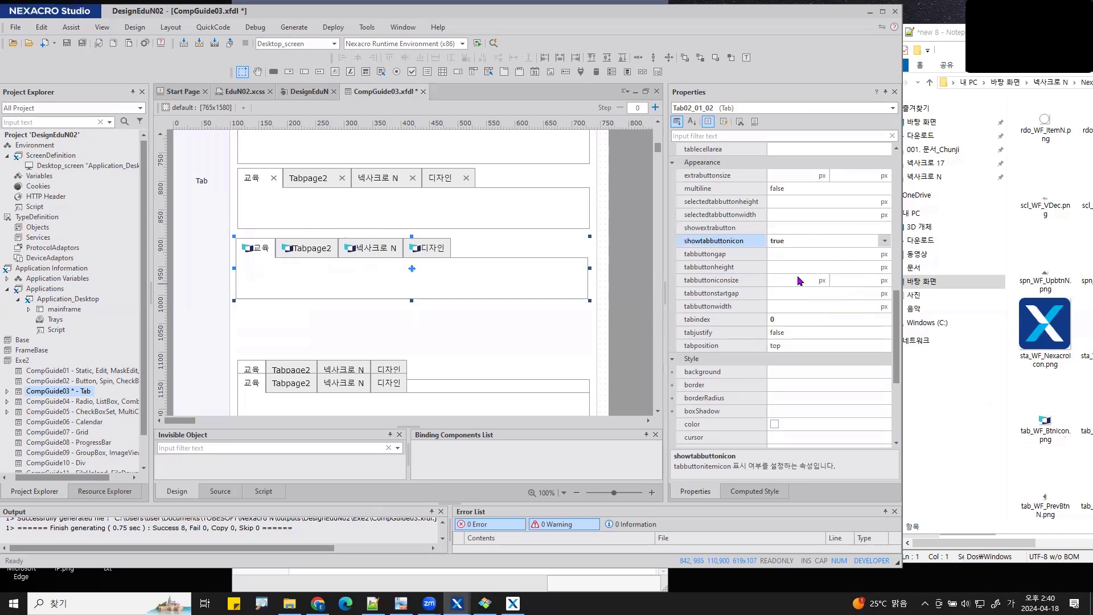
Set the width value of tabbuttoniconsize to 30 px for the Tab02_01_02 component.
click(785, 279)
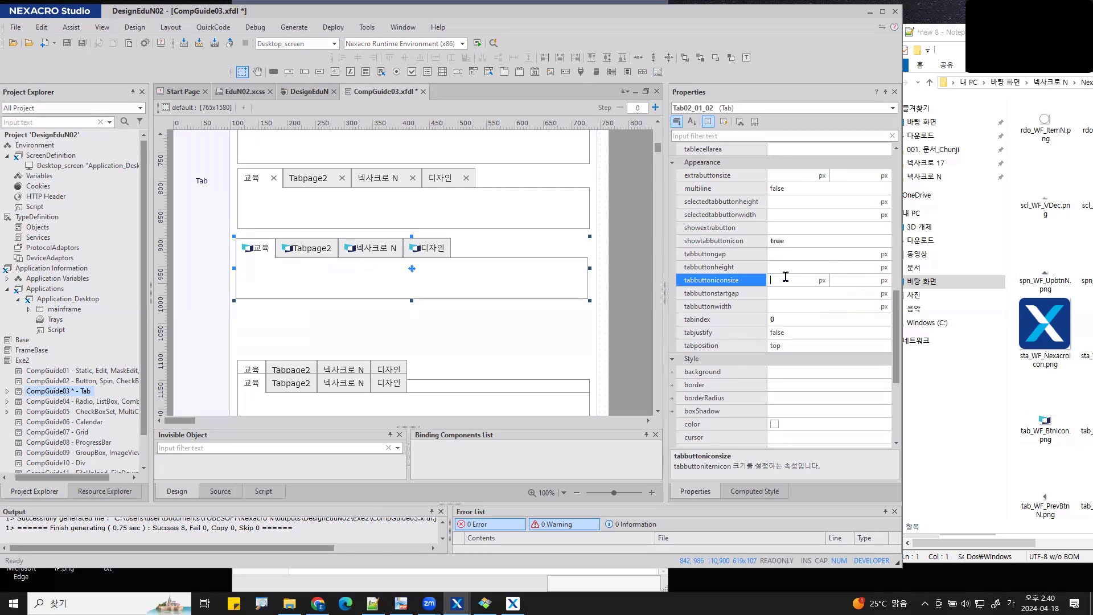
text(30)
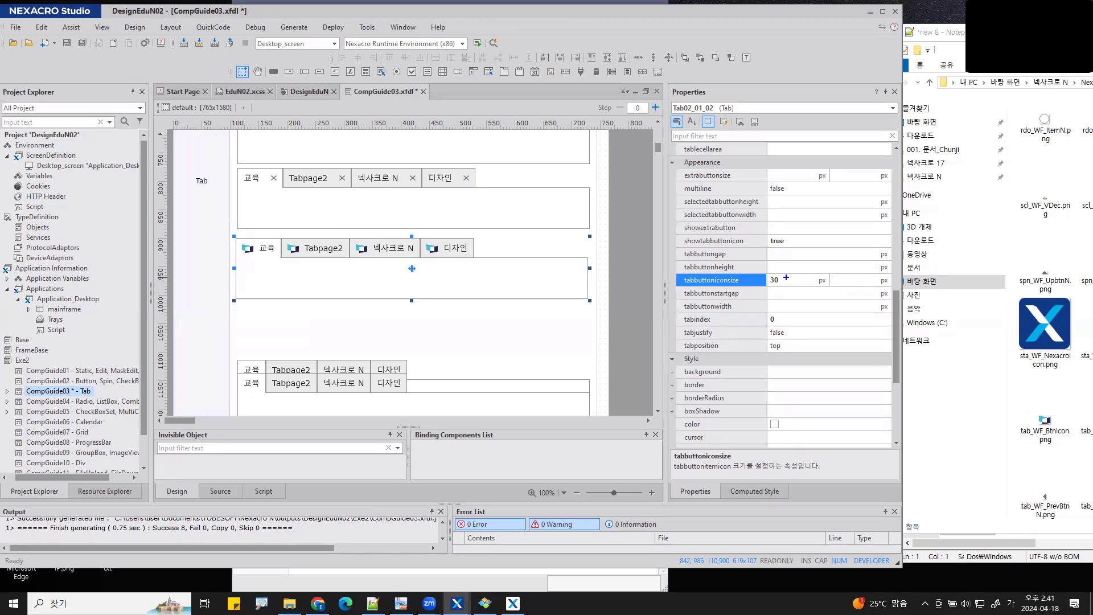
drag(266, 241, 252, 242)
drag(769, 297, 789, 291)
mouse_move(793, 260)
mouse_down()
mouse_move(759, 296)
mouse_move(770, 285)
mouse_move(778, 293)
mouse_up()
mouse_move(714, 397)
mouse_down()
mouse_move(729, 384)
mouse_move(734, 418)
mouse_move(715, 397)
mouse_move(755, 381)
mouse_move(827, 391)
mouse_move(810, 417)
mouse_move(745, 420)
mouse_move(792, 385)
mouse_move(823, 409)
mouse_up()
mouse_move(875, 328)
mouse_down()
mouse_move(878, 365)
mouse_move(782, 344)
mouse_move(877, 363)
mouse_up()
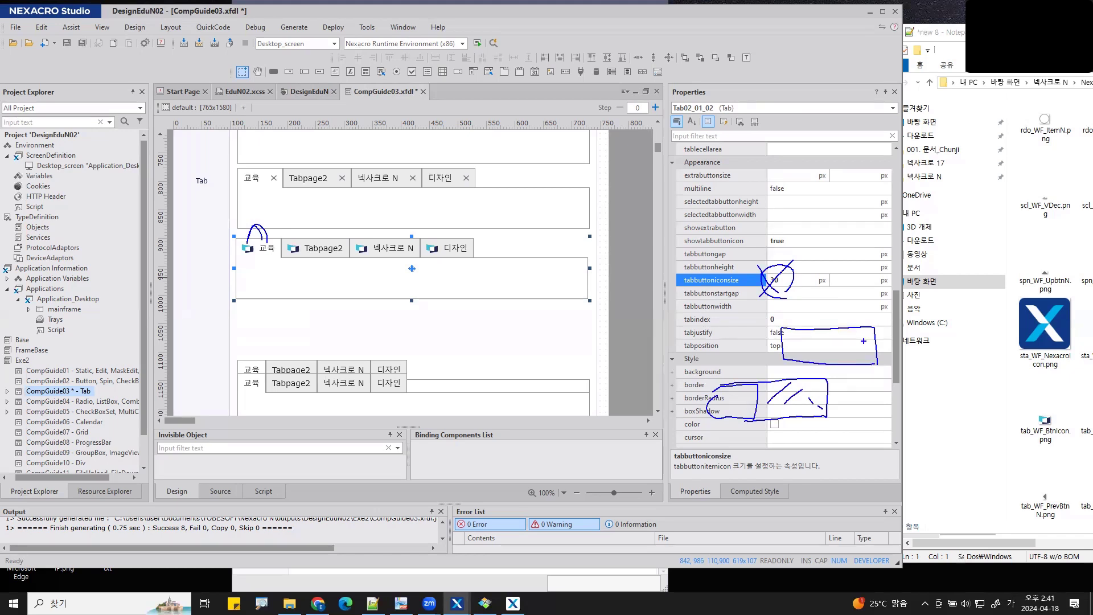
mouse_move(236, 238)
mouse_down()
mouse_move(272, 239)
mouse_move(234, 260)
mouse_move(232, 240)
mouse_up()
key(Escape)
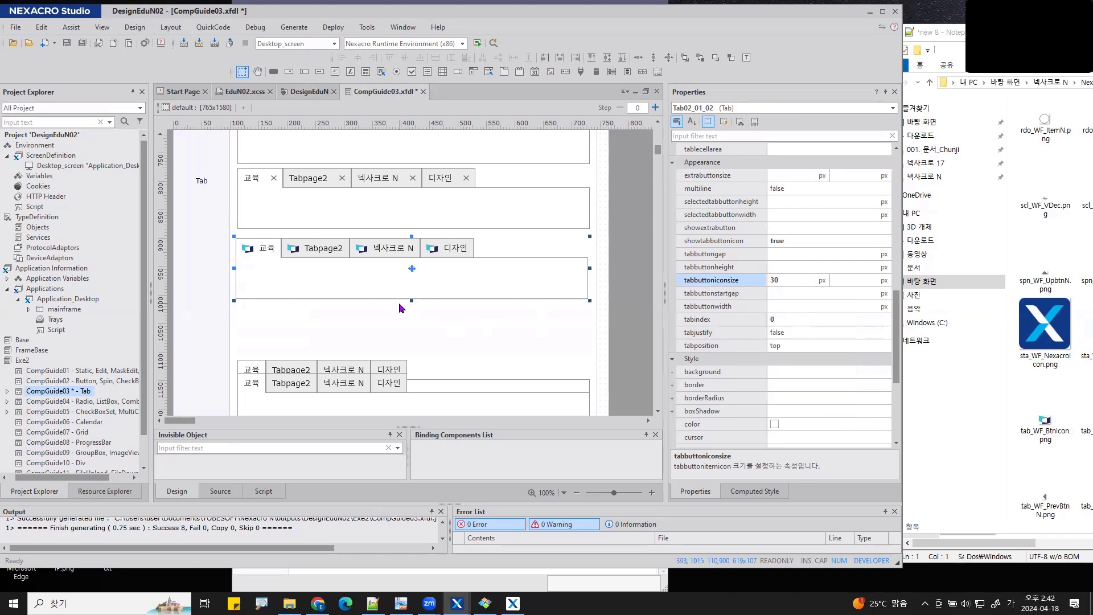
Separate the two overlapping Tab copies, moving one far down the form and placing the other just beneath the Tab with icons.
scroll(398, 304, down, 5)
drag(357, 257, 336, 412)
drag(319, 236, 321, 188)
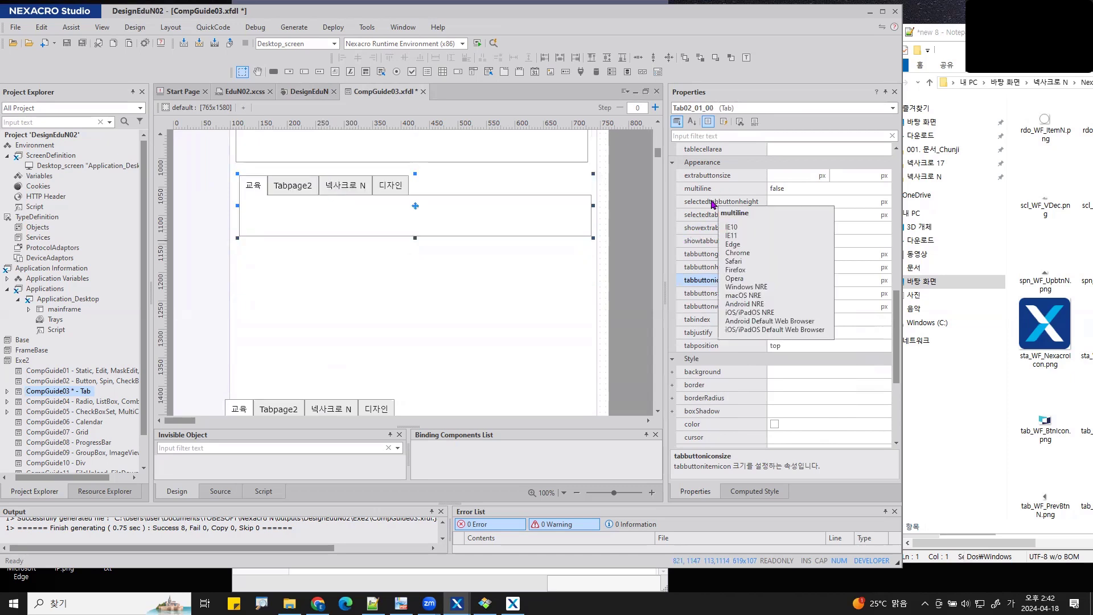
Set tabbuttongap to 5 px for Tab02_01_00 and move the remaining Tab copy directly beneath it.
click(704, 216)
click(704, 229)
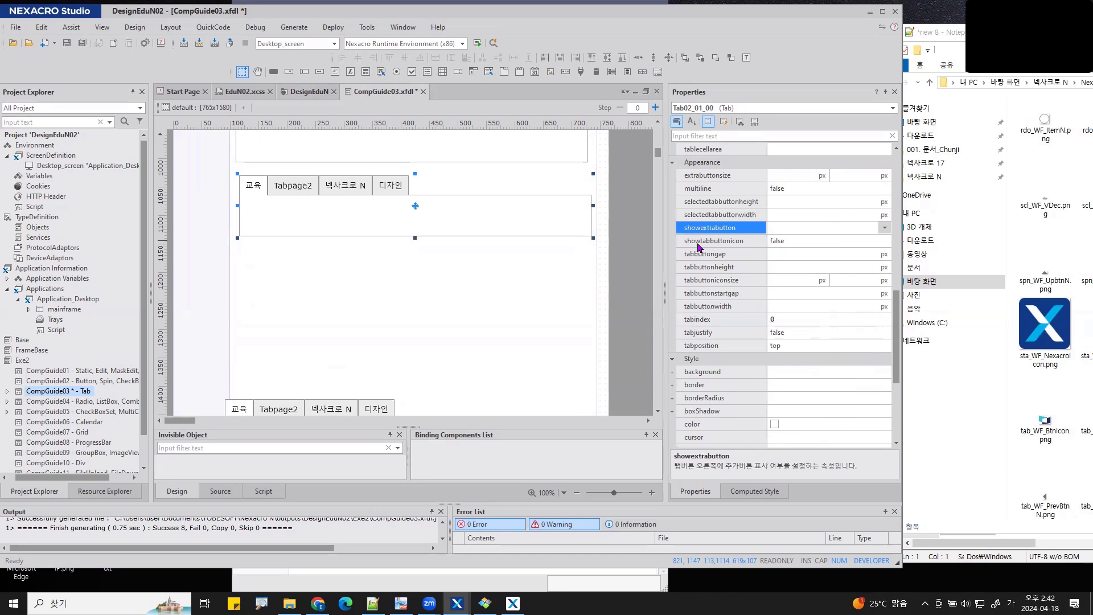
click(700, 246)
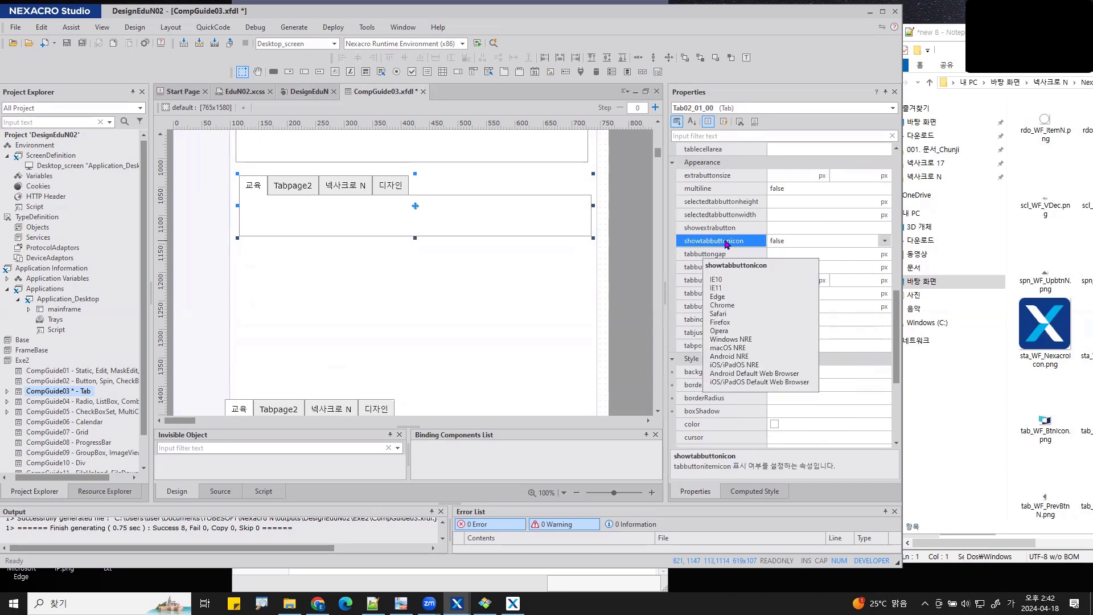
click(725, 257)
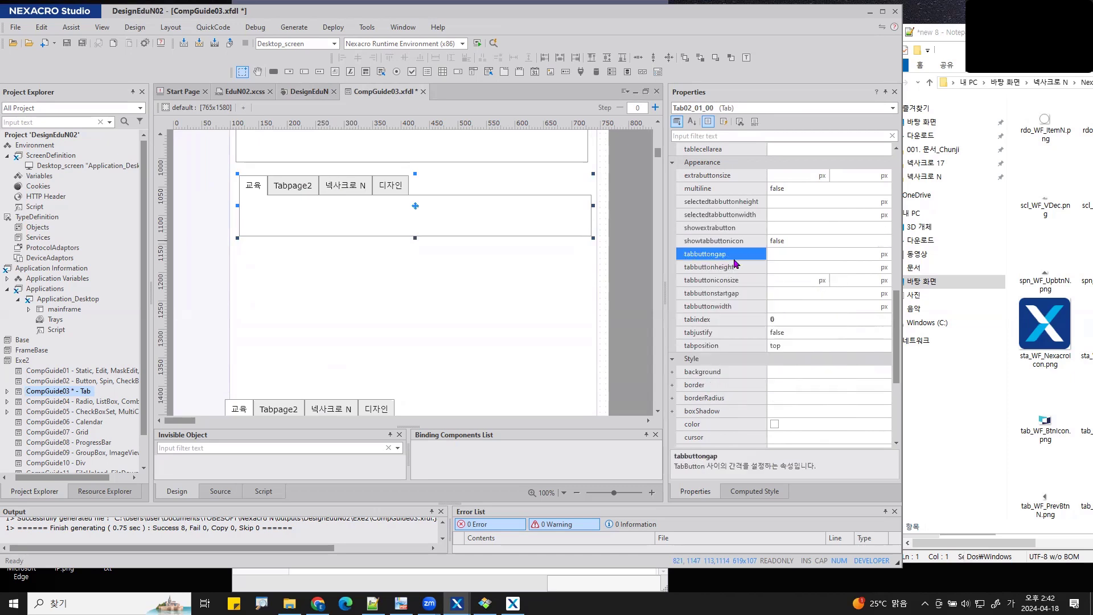
click(783, 256)
text(5)
key(Return)
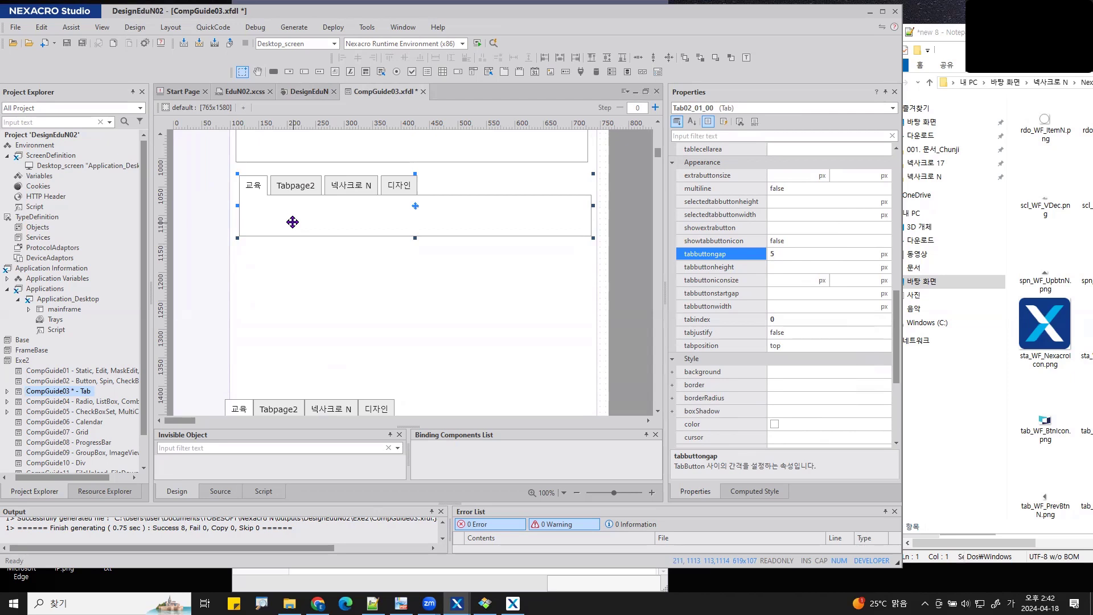
drag(260, 399, 274, 249)
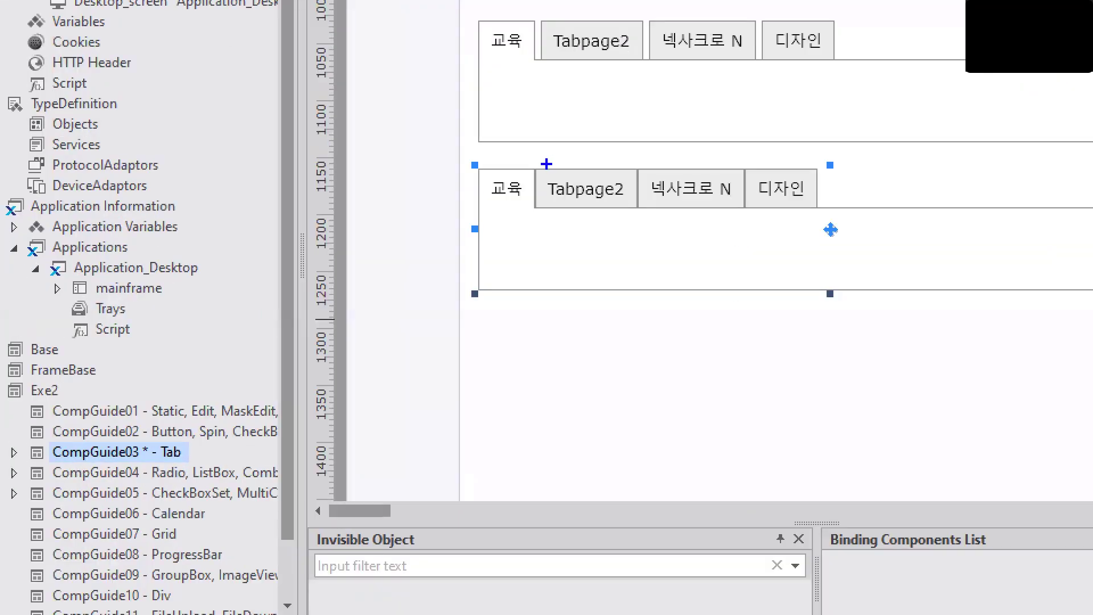
mouse_move(547, 163)
mouse_down()
mouse_move(529, 205)
mouse_move(538, 165)
mouse_up()
mouse_move(680, 153)
mouse_down()
mouse_move(850, 158)
mouse_move(477, 181)
mouse_move(678, 222)
mouse_move(837, 189)
mouse_move(836, 179)
mouse_up()
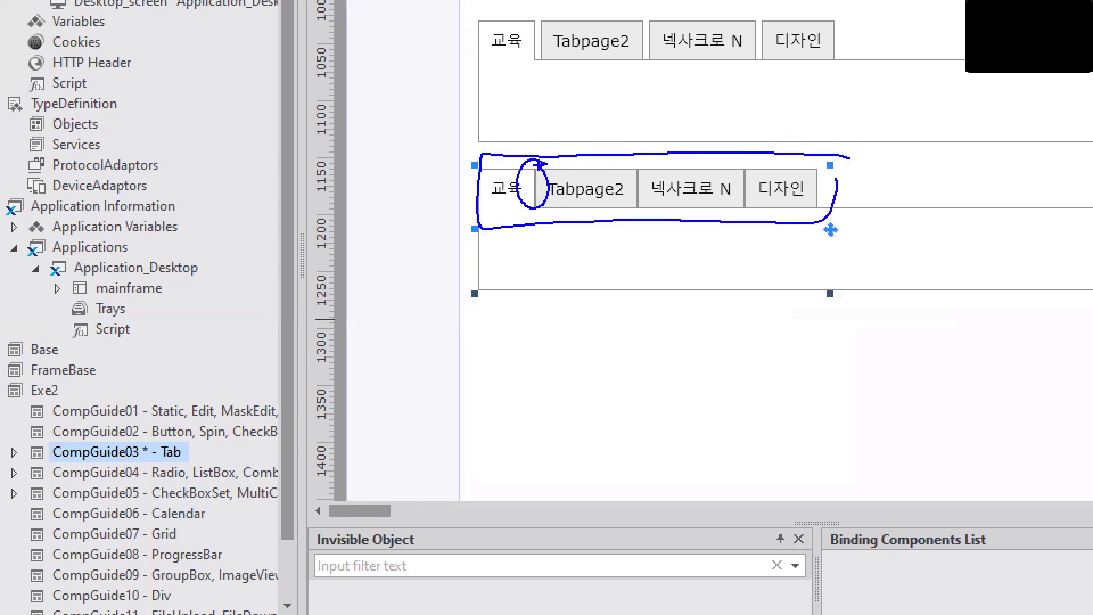
drag(534, 166, 555, 183)
drag(633, 163, 648, 180)
mouse_move(549, 55)
mouse_down()
mouse_move(532, 64)
mouse_move(554, 55)
mouse_up()
key(Escape)
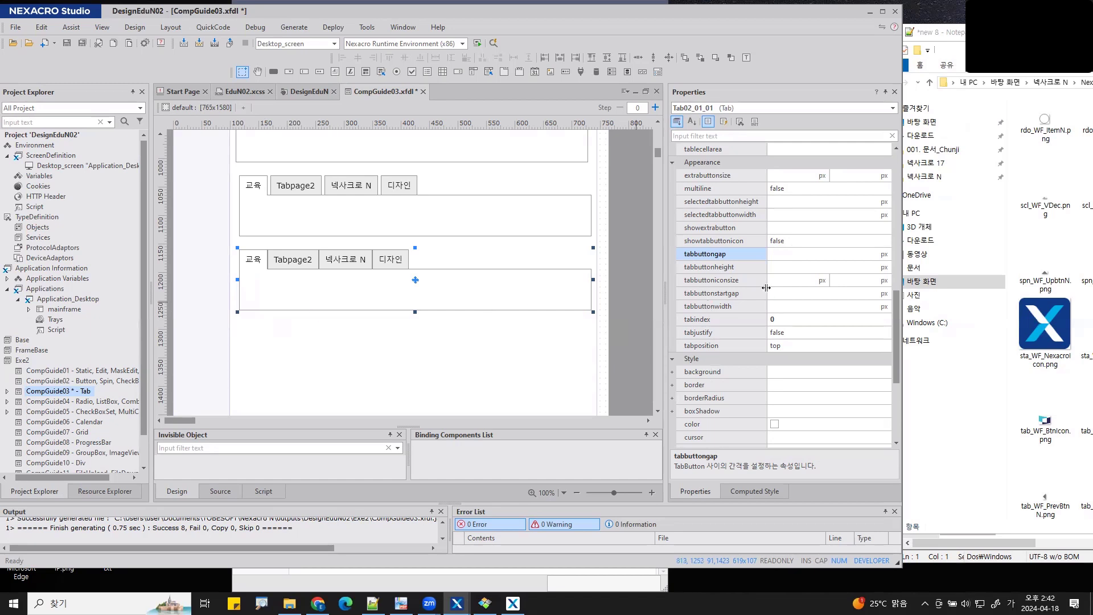
Try a negative tabbuttongap value of -1 px on the Tab02_01_01 component.
click(782, 255)
text(-)
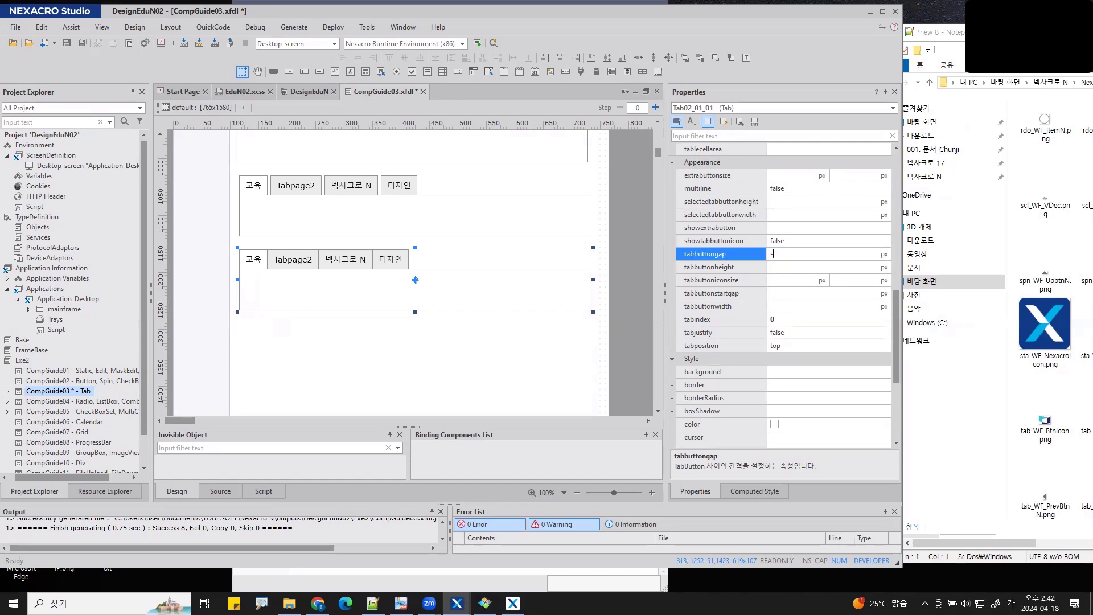
text(1)
key(Return)
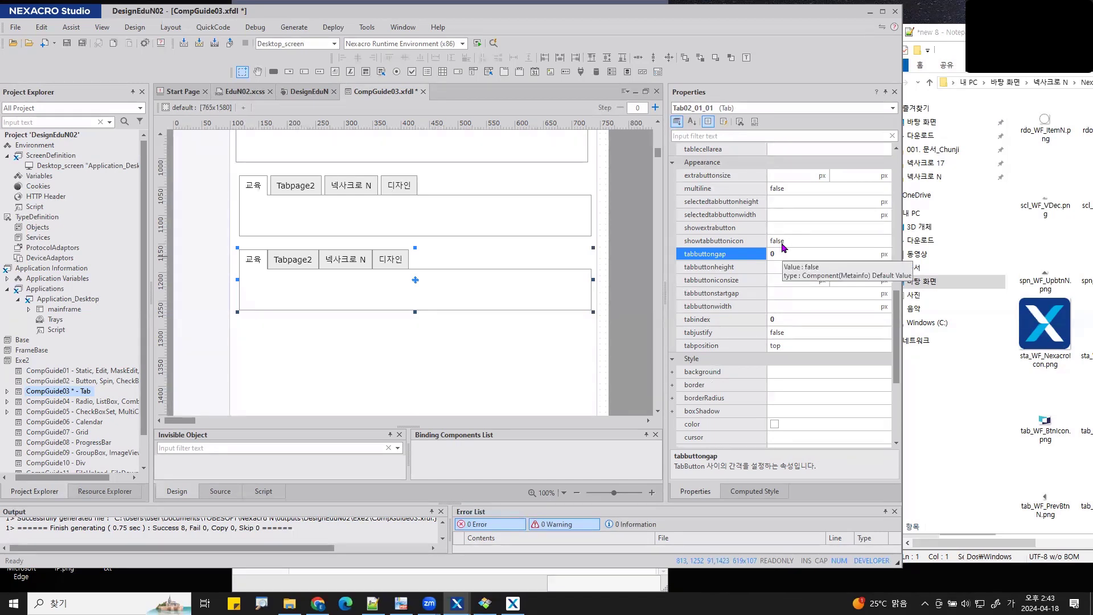
Set tabbuttonstartgap to 20 px for the Tab02_01_01 component.
click(738, 298)
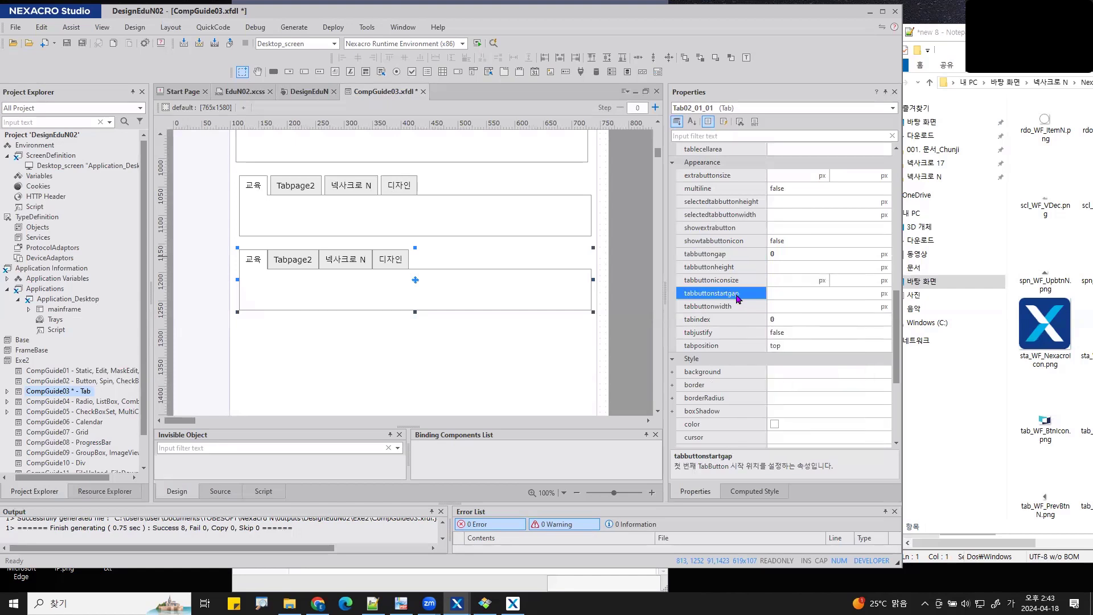
click(730, 269)
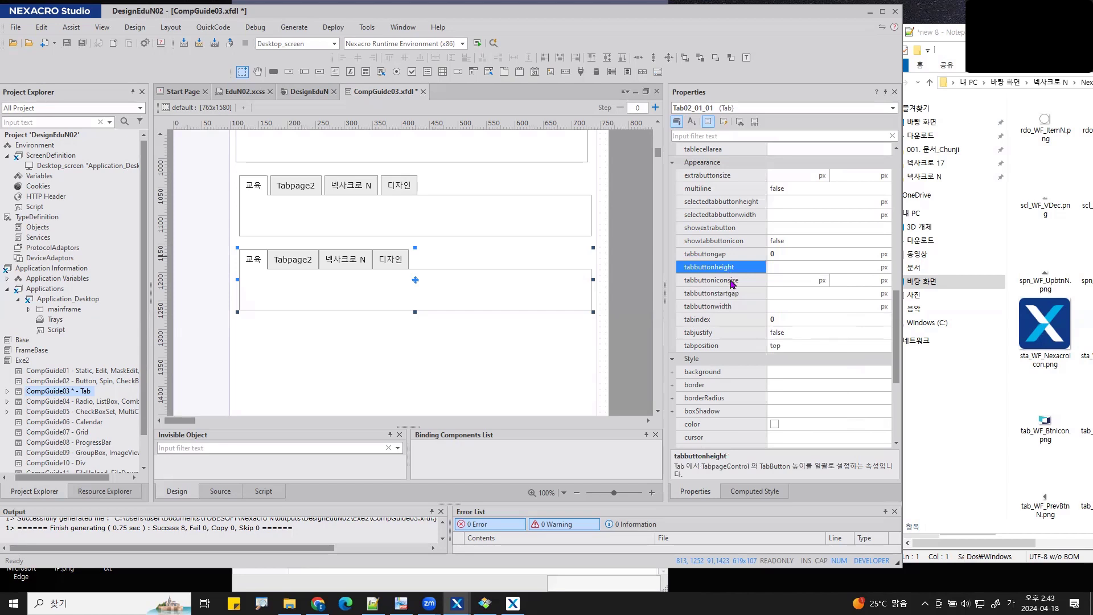
click(733, 282)
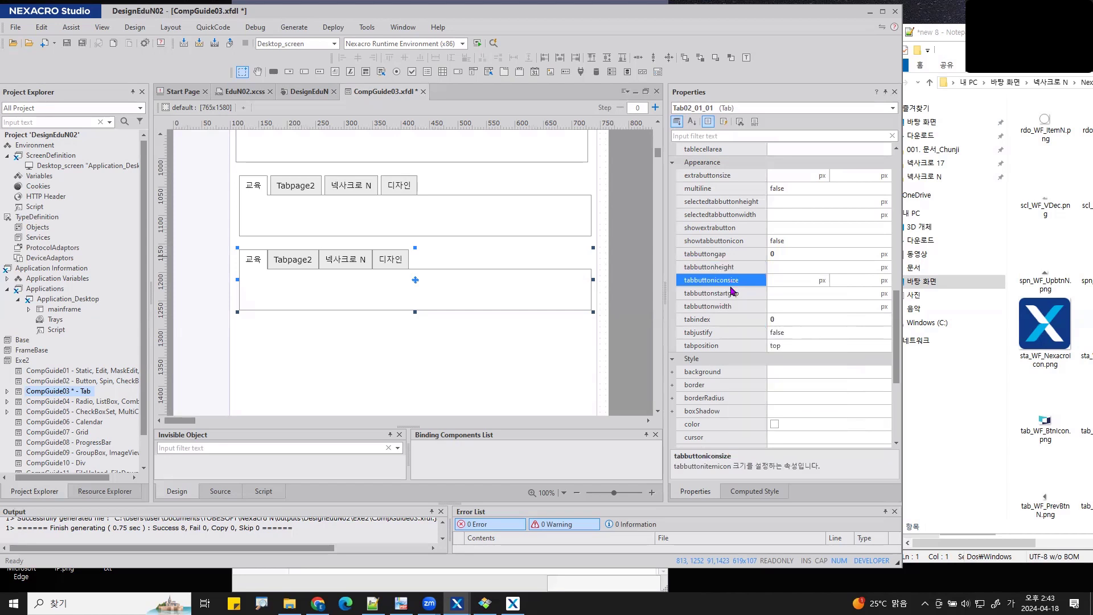
click(732, 293)
click(782, 295)
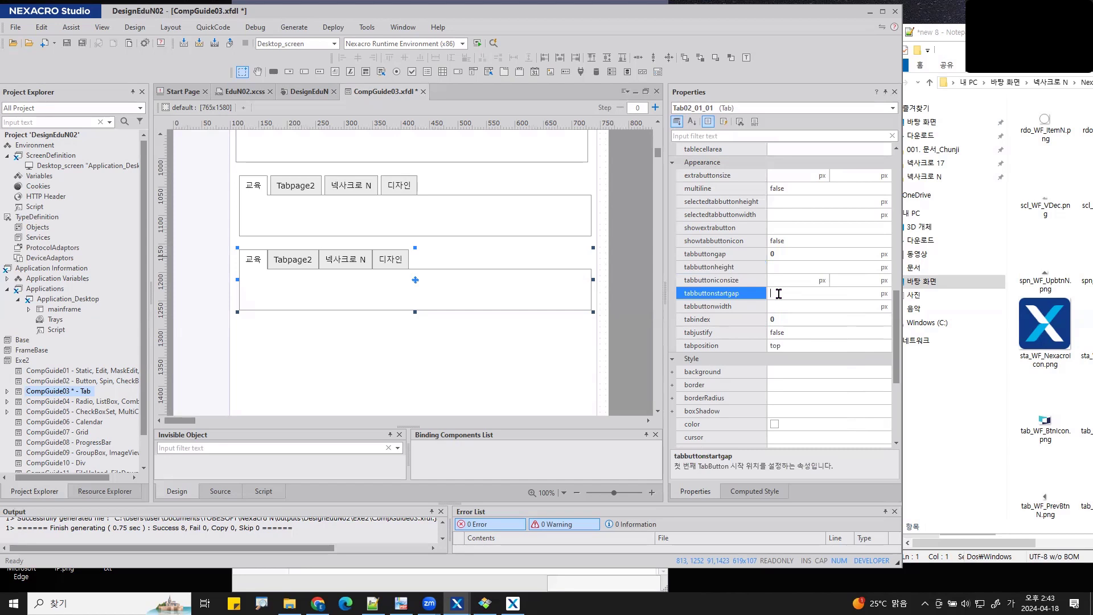
mouse_move(284, 194)
mouse_down()
mouse_move(271, 165)
mouse_move(285, 197)
mouse_move(384, 207)
mouse_up()
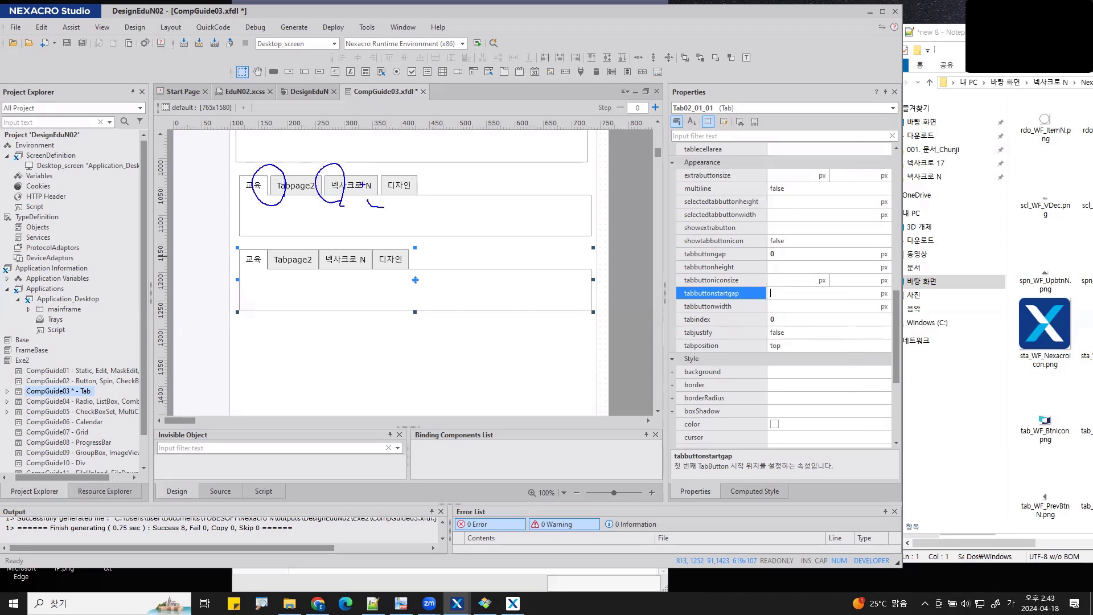
key(Escape)
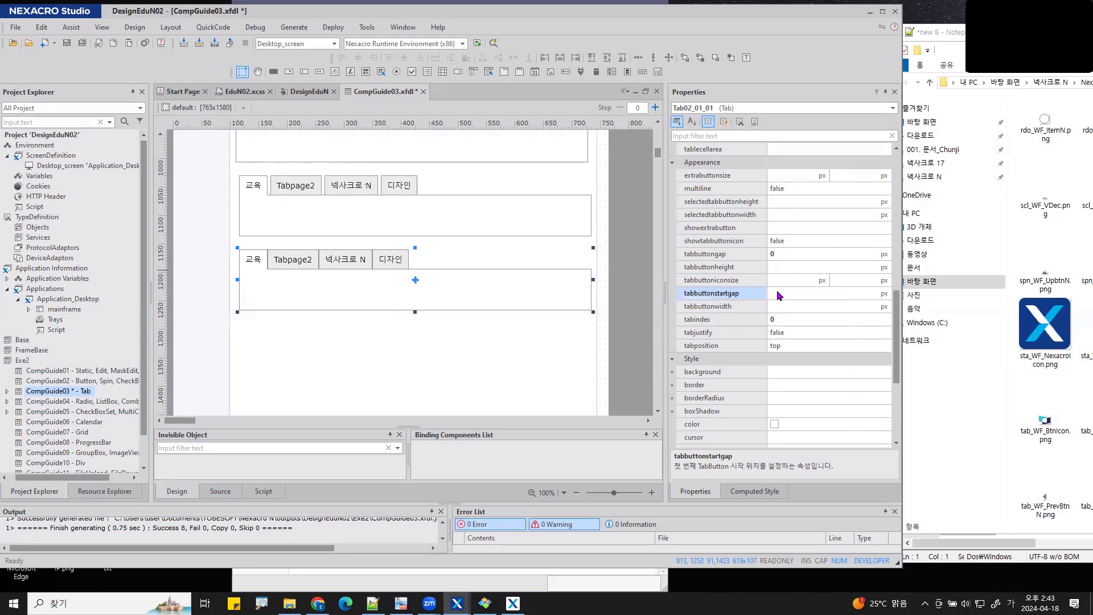
click(777, 291)
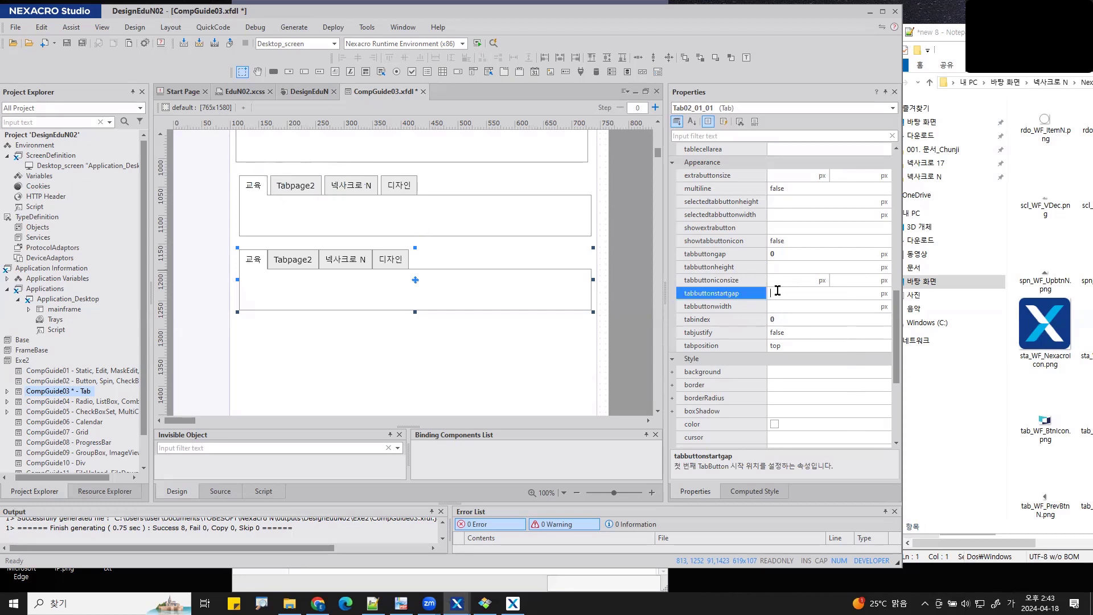
text(20)
key(Return)
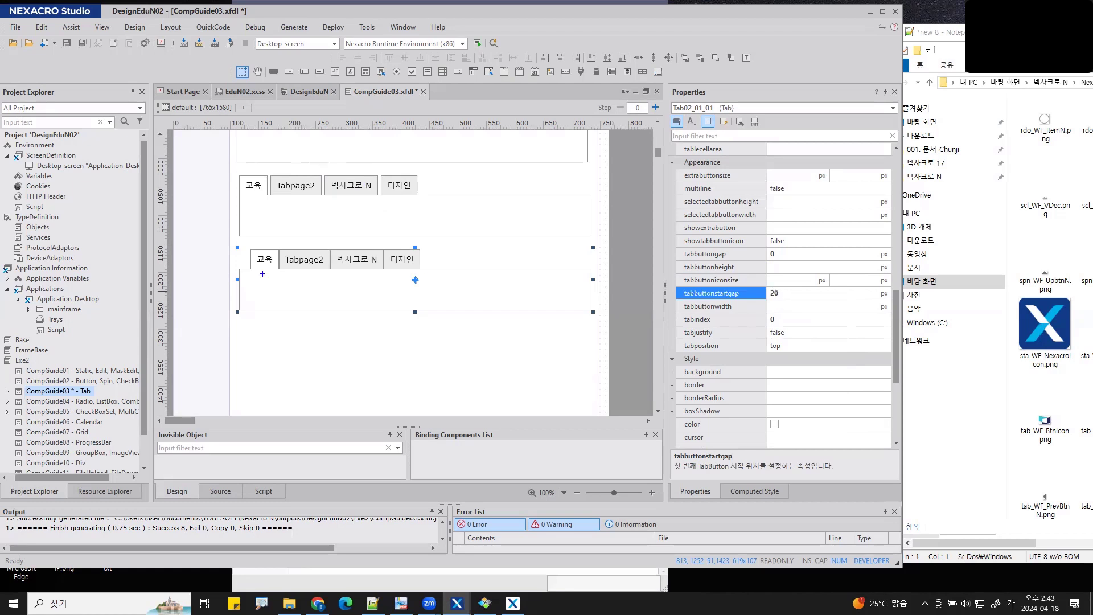
drag(263, 274, 236, 237)
mouse_move(238, 294)
mouse_down()
mouse_move(300, 270)
mouse_move(383, 265)
mouse_up()
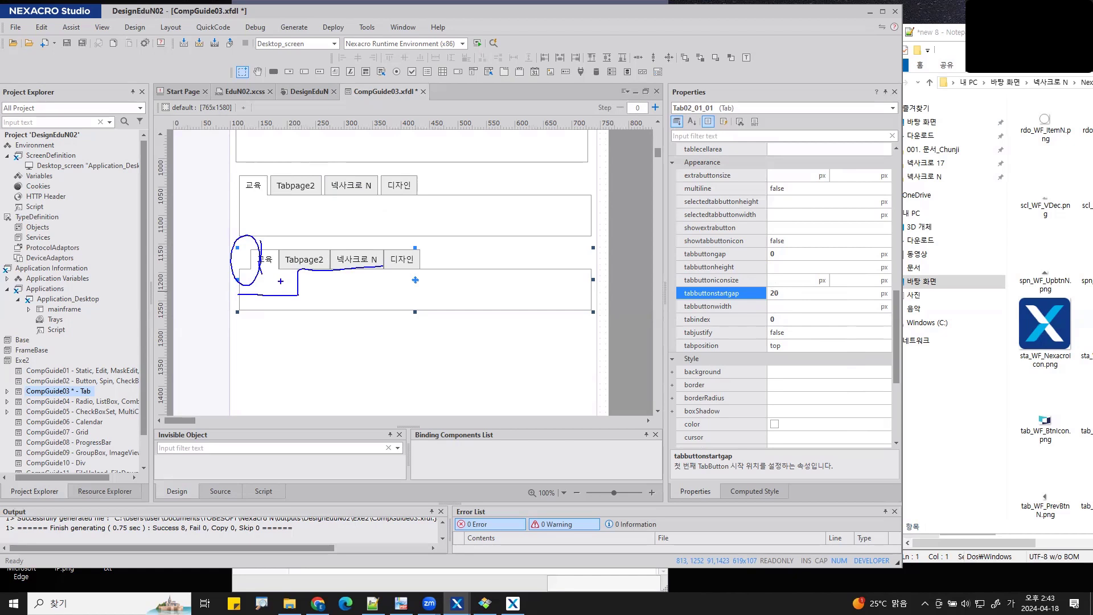
mouse_move(280, 280)
mouse_down()
mouse_move(250, 285)
mouse_move(265, 296)
mouse_up()
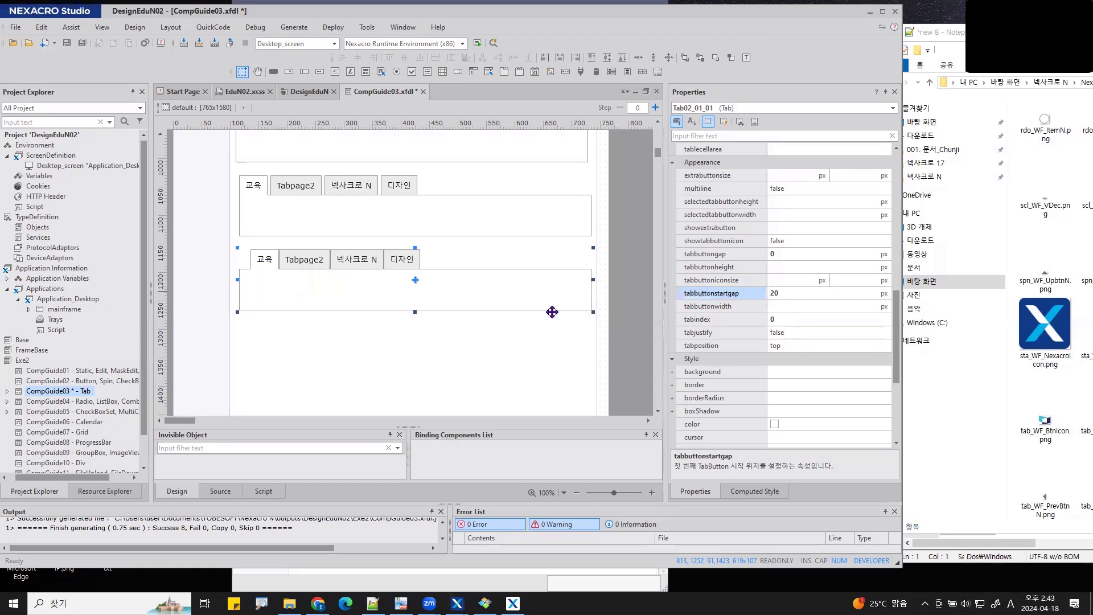
scroll(410, 310, down, 5)
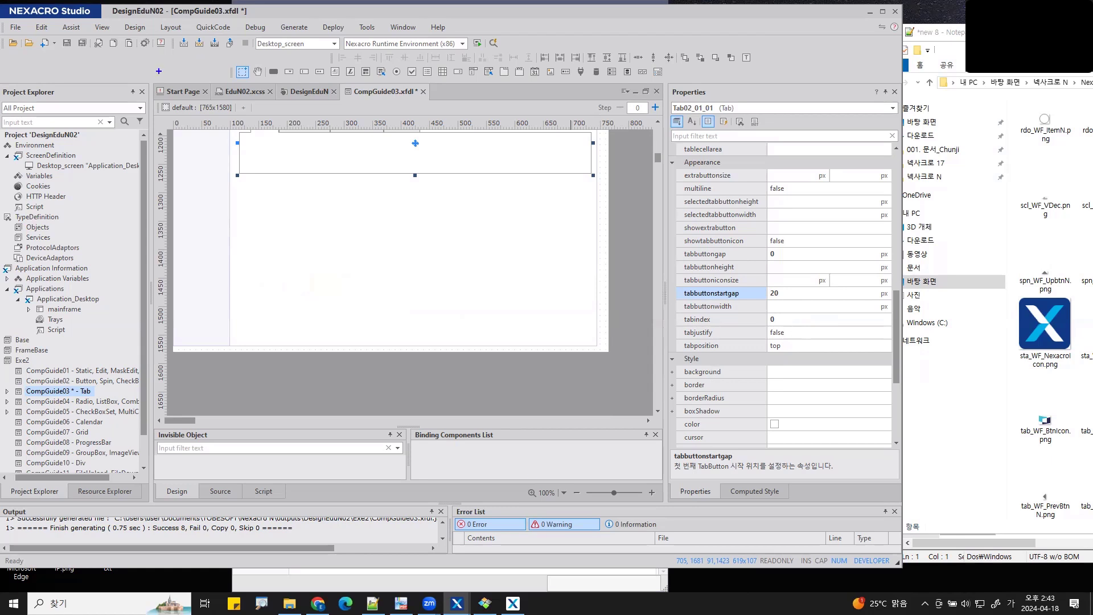
mouse_move(153, 80)
mouse_down()
mouse_move(398, 41)
mouse_move(181, 84)
mouse_up()
mouse_move(114, 508)
mouse_down()
mouse_move(20, 515)
mouse_move(122, 529)
mouse_up()
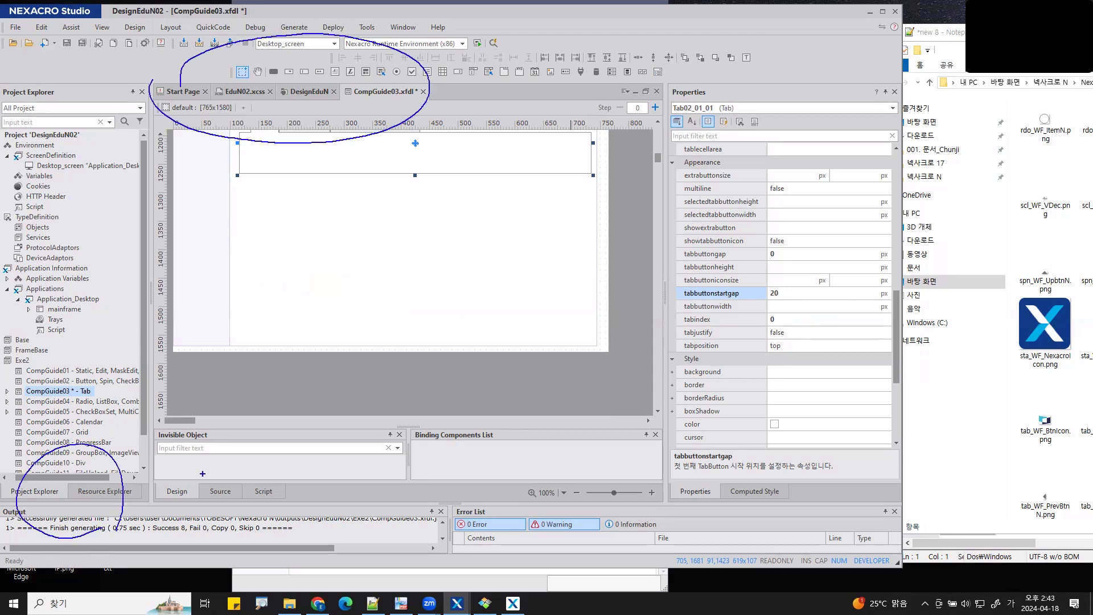
mouse_move(250, 522)
mouse_down()
mouse_move(276, 464)
mouse_move(271, 515)
mouse_up()
mouse_move(780, 508)
mouse_down()
mouse_move(760, 451)
mouse_move(751, 528)
mouse_up()
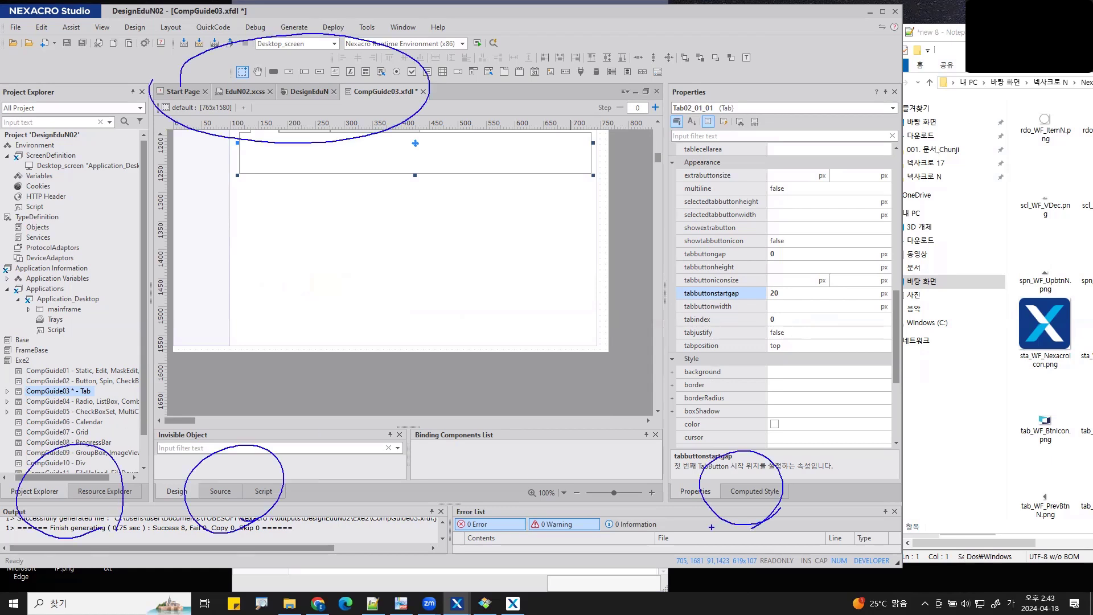
key(Escape)
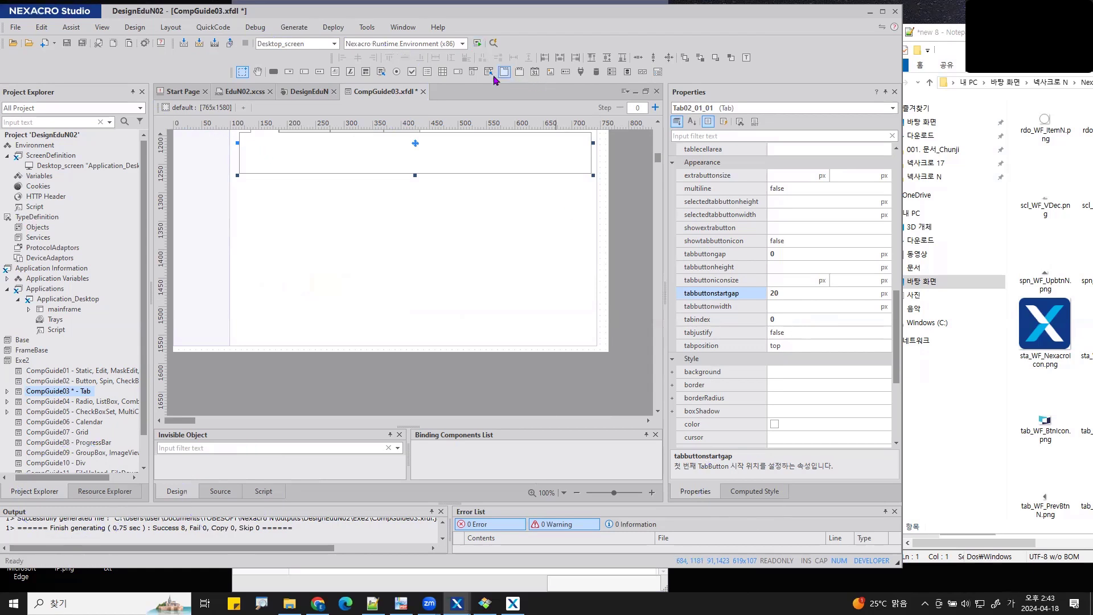
Draw a new Tab component about 256 px wide beneath Tab02_01_01, aligned near its left edge, and increase its height.
click(505, 72)
drag(242, 182, 387, 219)
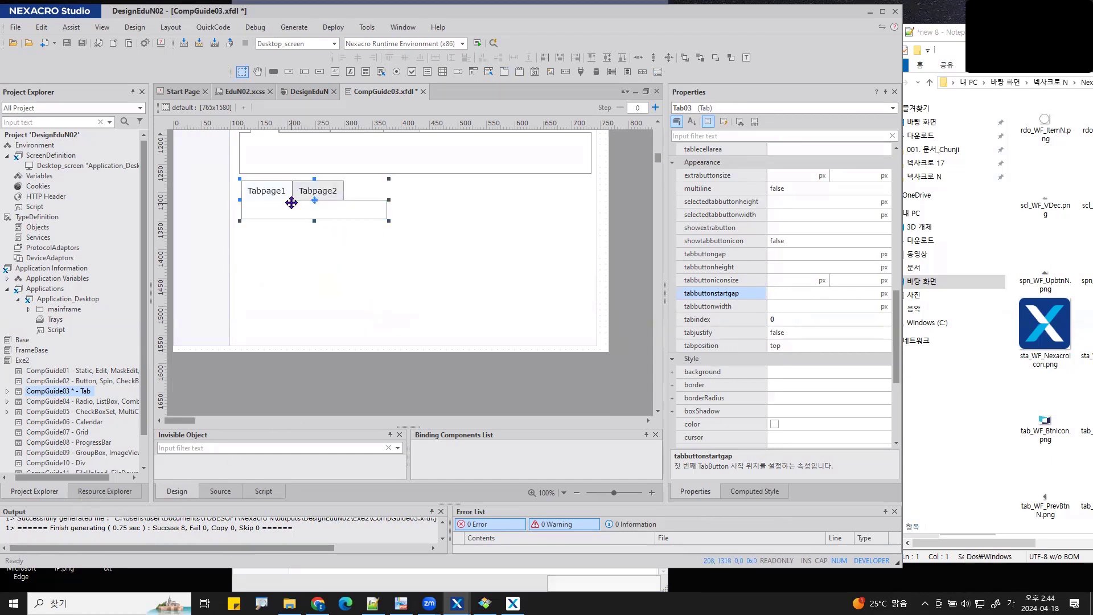
key(shift+Down)
key(shift+Down)
key(shift+Down)
key(shift+Down)
key(shift+Down)
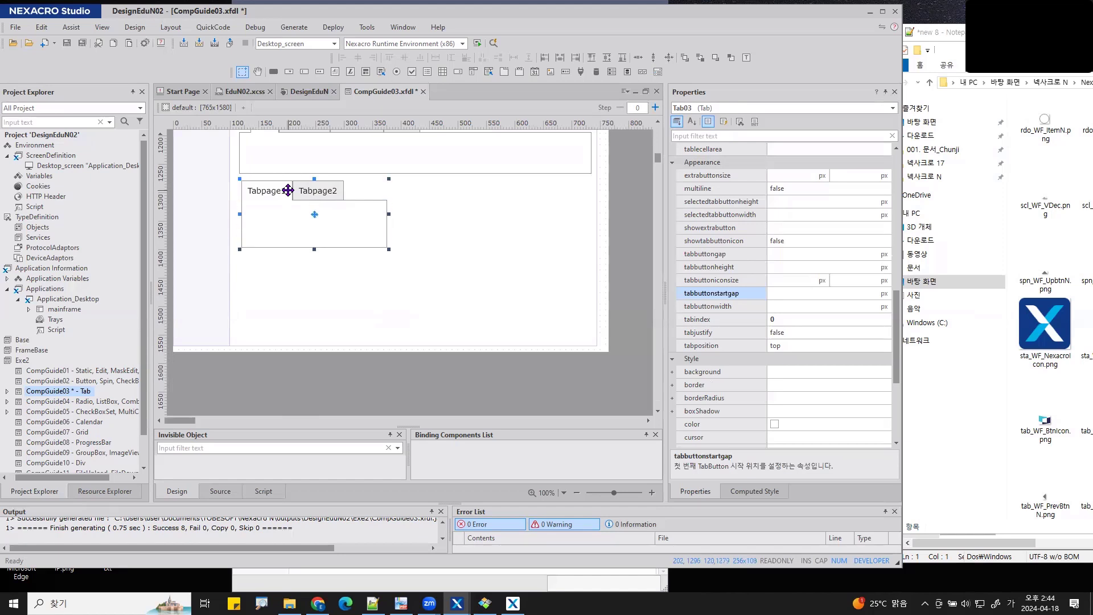
Draw a second Tab component of similar size to the right of the new two-page Tab.
click(503, 72)
drag(421, 181, 570, 244)
drag(771, 493, 714, 511)
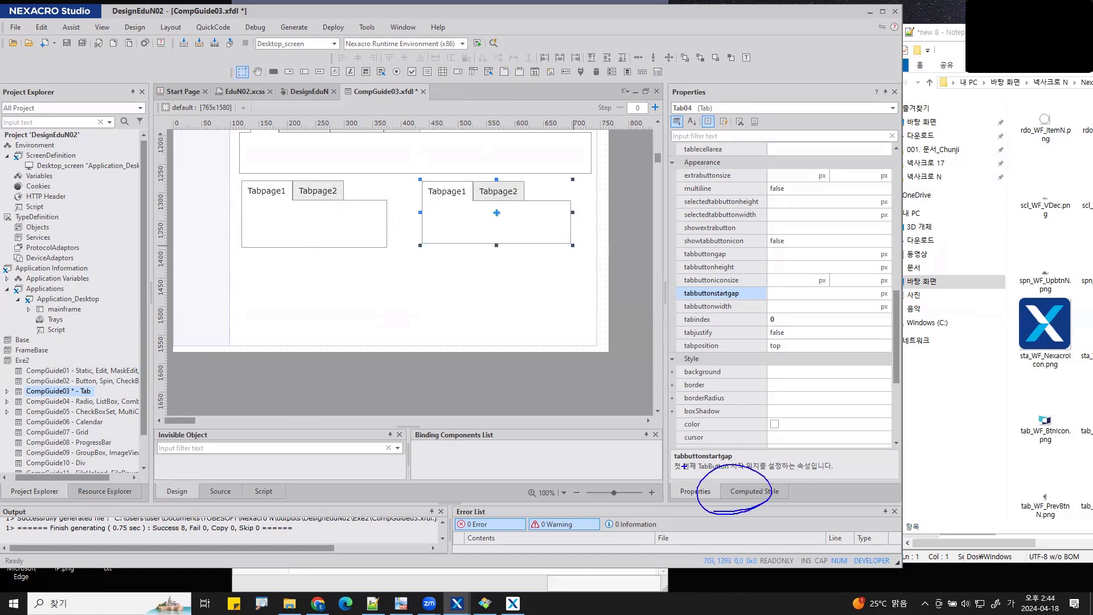
Set tabposition to left for the Tab04 component.
mouse_move(66, 519)
mouse_down()
mouse_move(45, 501)
mouse_move(85, 515)
mouse_up()
key(Escape)
click(720, 349)
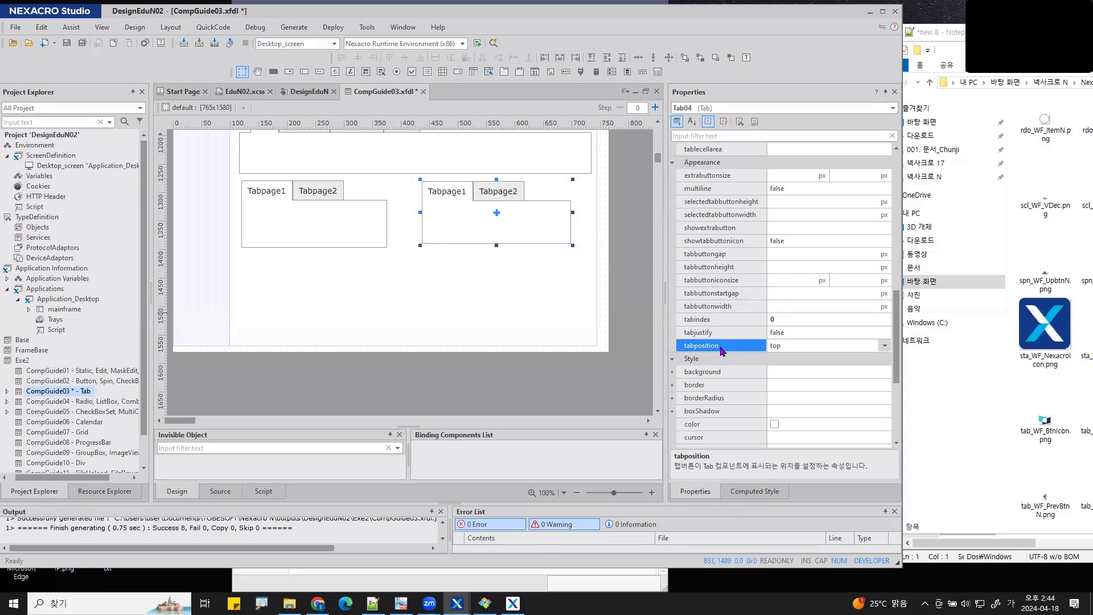
click(885, 347)
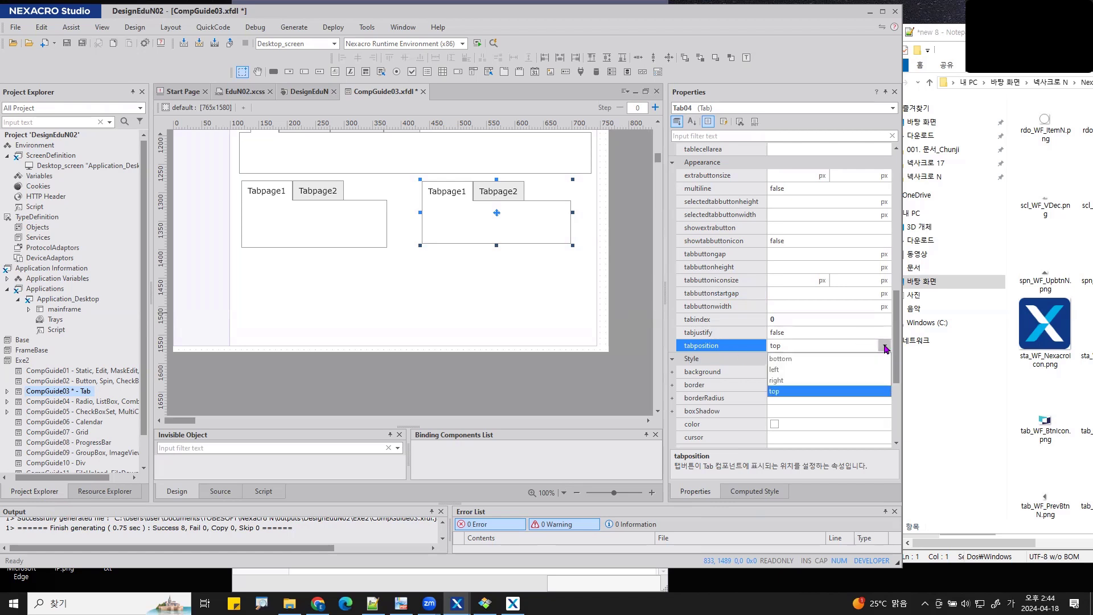
click(787, 369)
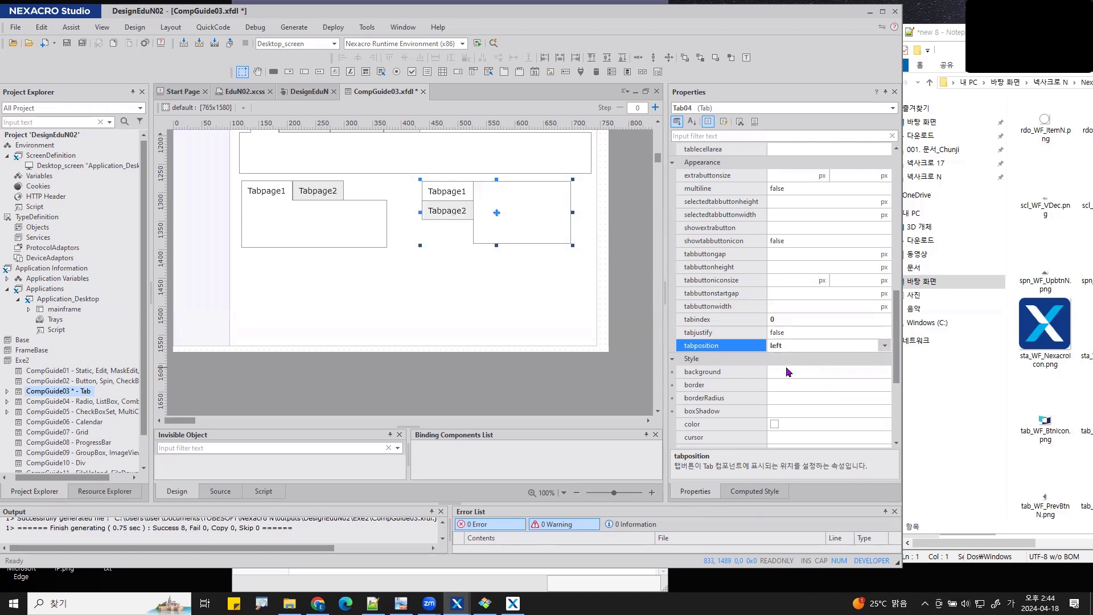
click(884, 345)
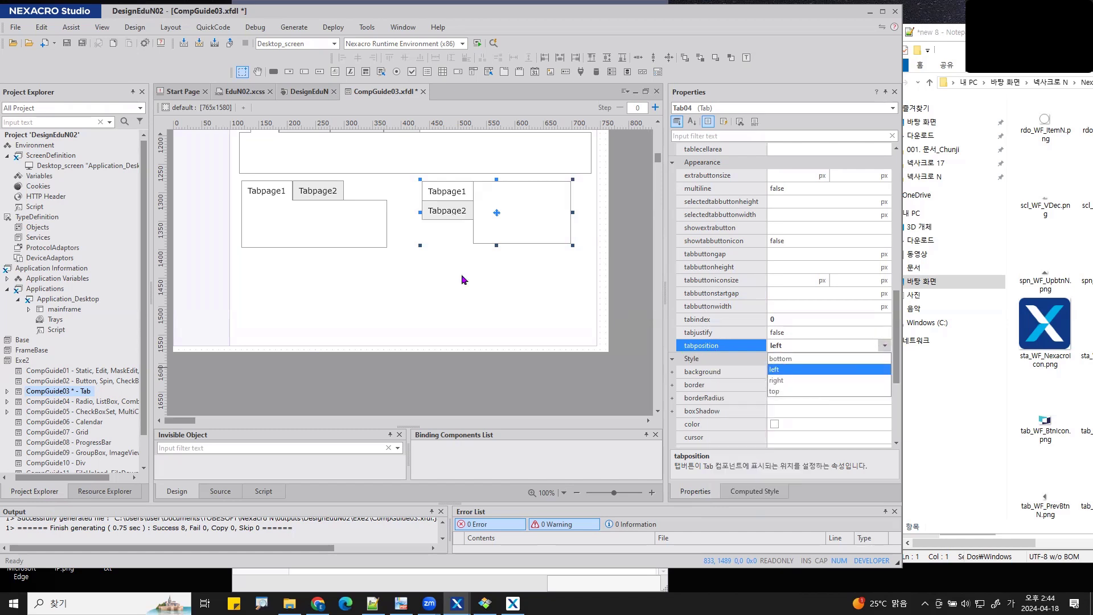
scroll(408, 299, up, 3)
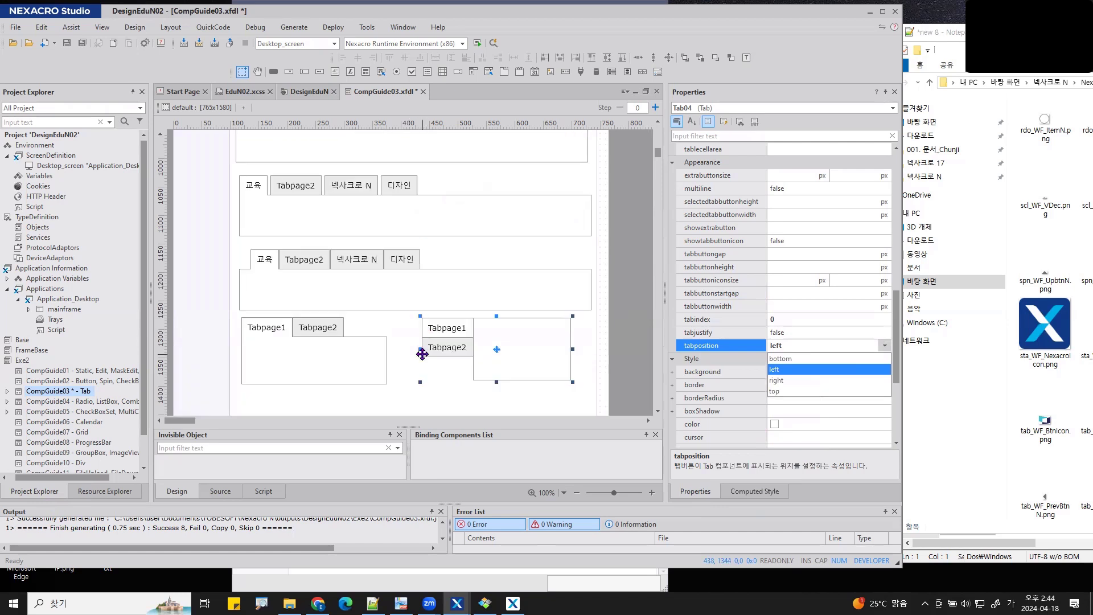
scroll(422, 354, up, 3)
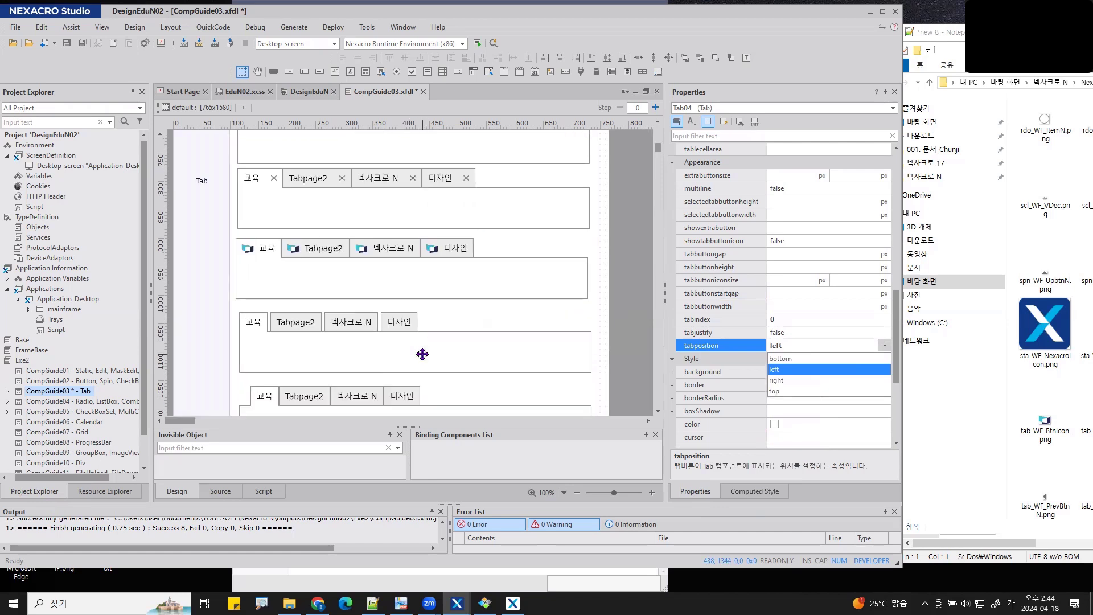
scroll(422, 354, down, 2)
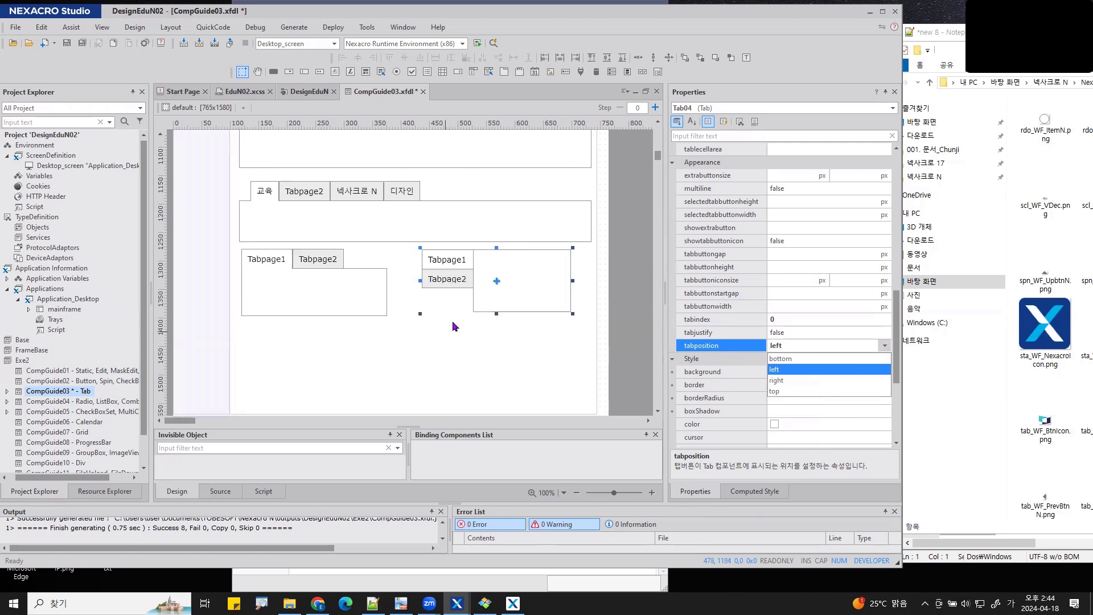
scroll(444, 330, down, 3)
click(503, 285)
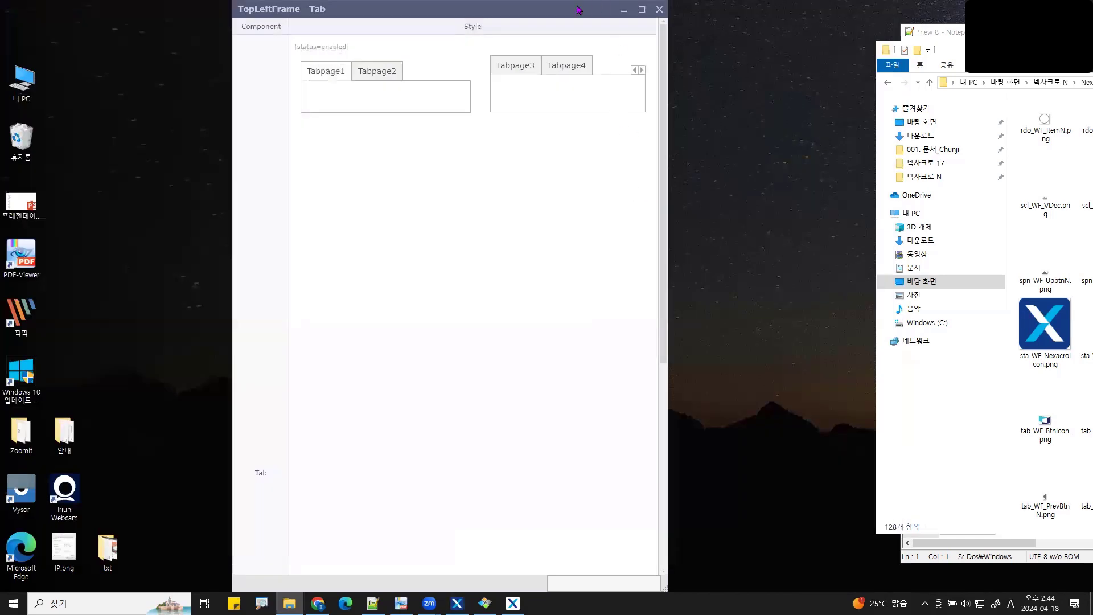
Relaunch Nexacro Studio from the desktop and reopen the DesignEduN02 project, declining recovery of its temporary files.
drag(576, 8, 582, 110)
double_click(497, 24)
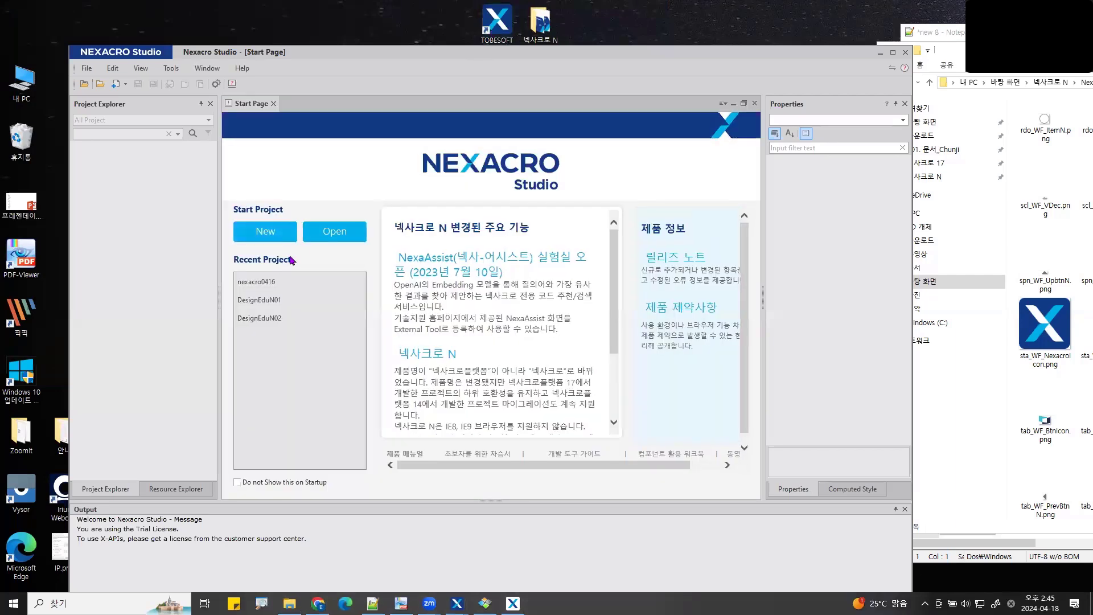
click(268, 319)
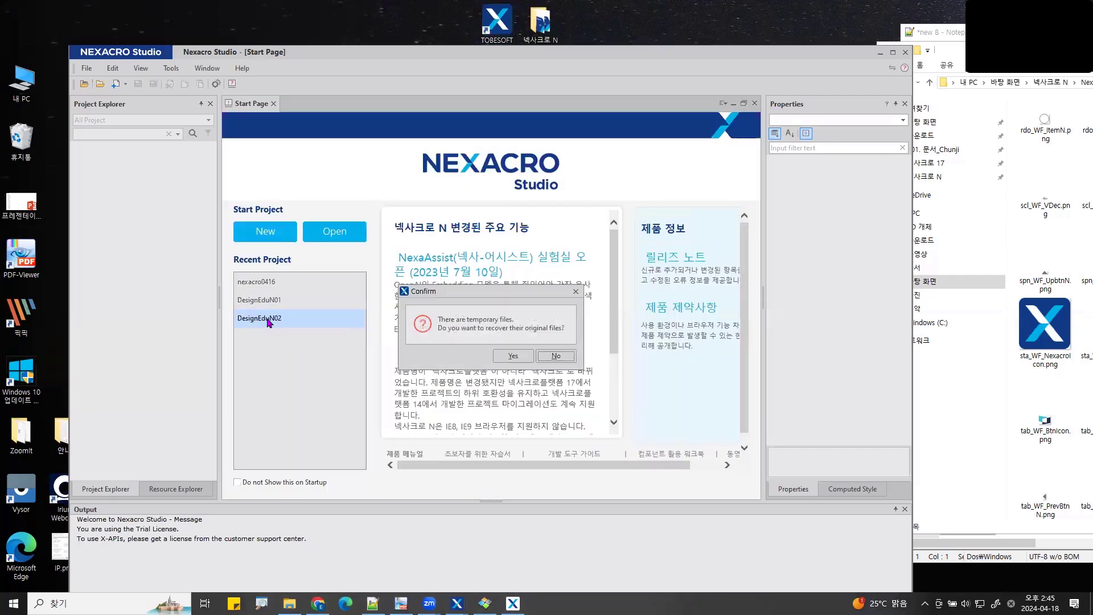
click(556, 355)
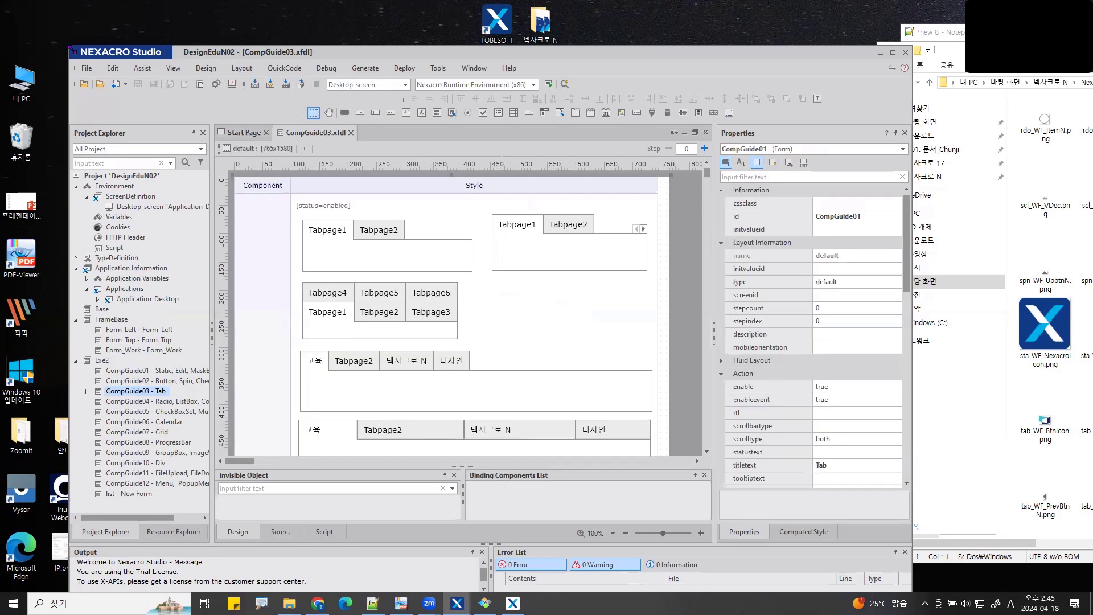
drag(72, 49, 22, 8)
Move the lowest Tab component further down the form to free space beneath Tab02_01_00.
scroll(539, 262, down, 4)
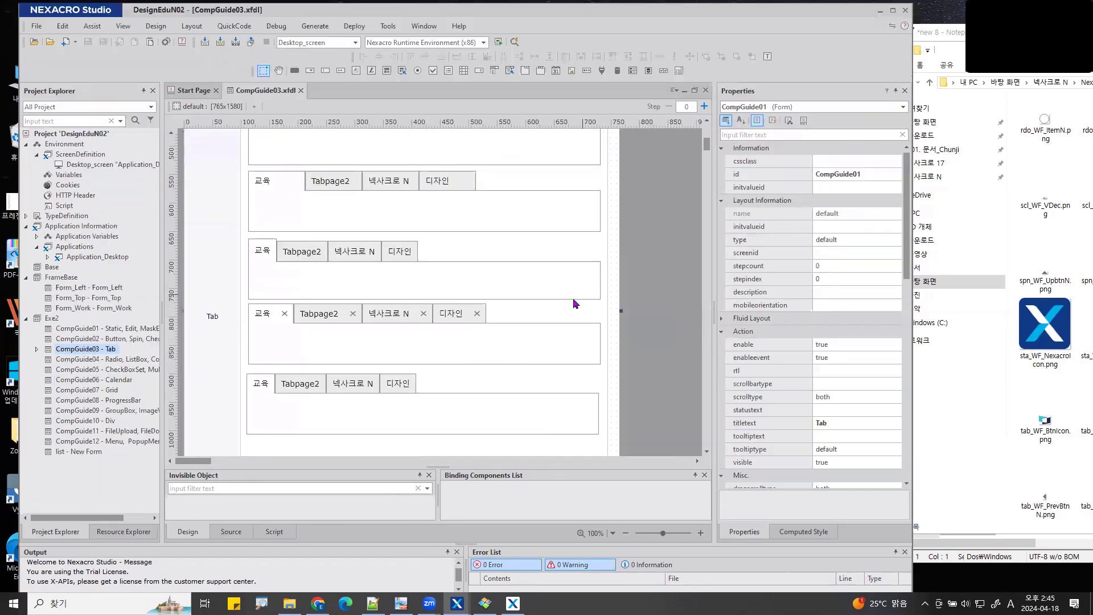
scroll(577, 308, down, 4)
drag(349, 244, 357, 433)
Move Tab02_01_00 up to left 109 px, top 1037 px and increase its height to 403 px.
click(327, 230)
drag(325, 222, 323, 178)
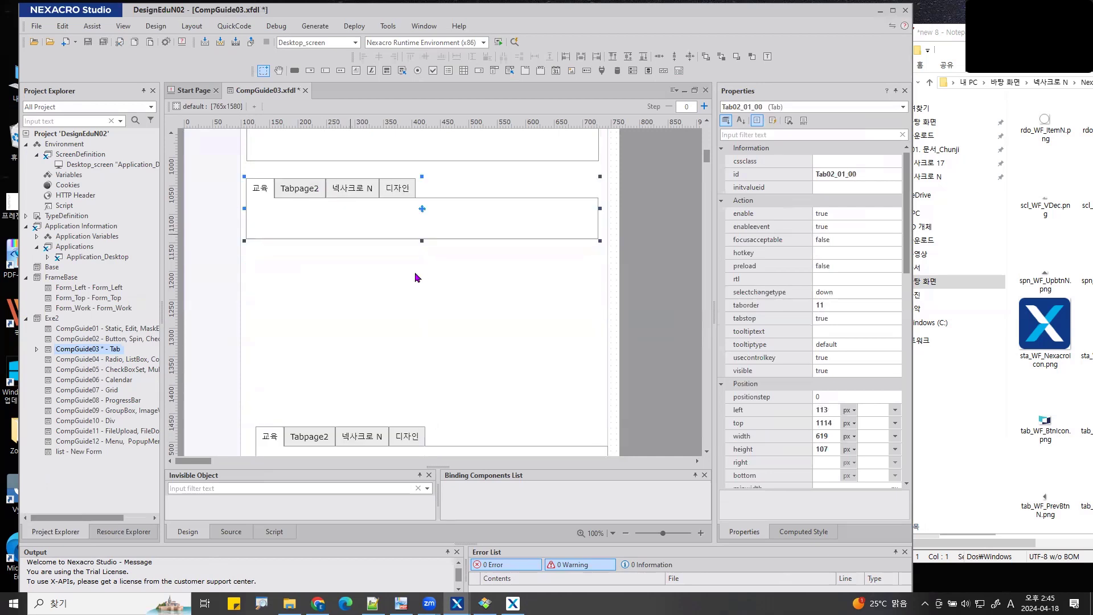
drag(422, 242, 422, 409)
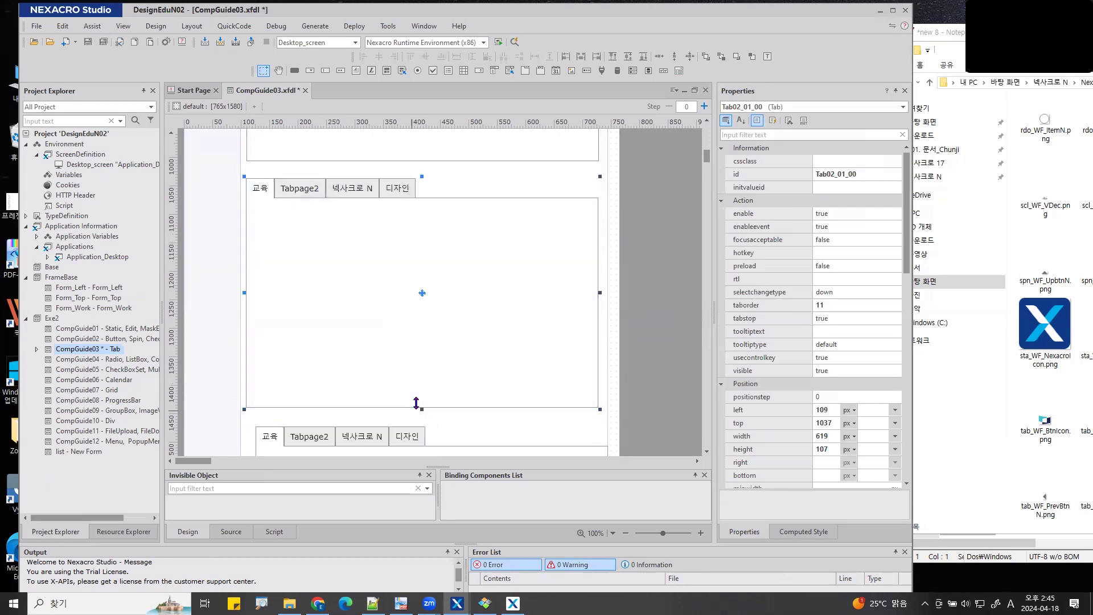
Save the changes to CompGuide03.xfdl and run the form in QuickView.
click(514, 42)
click(610, 410)
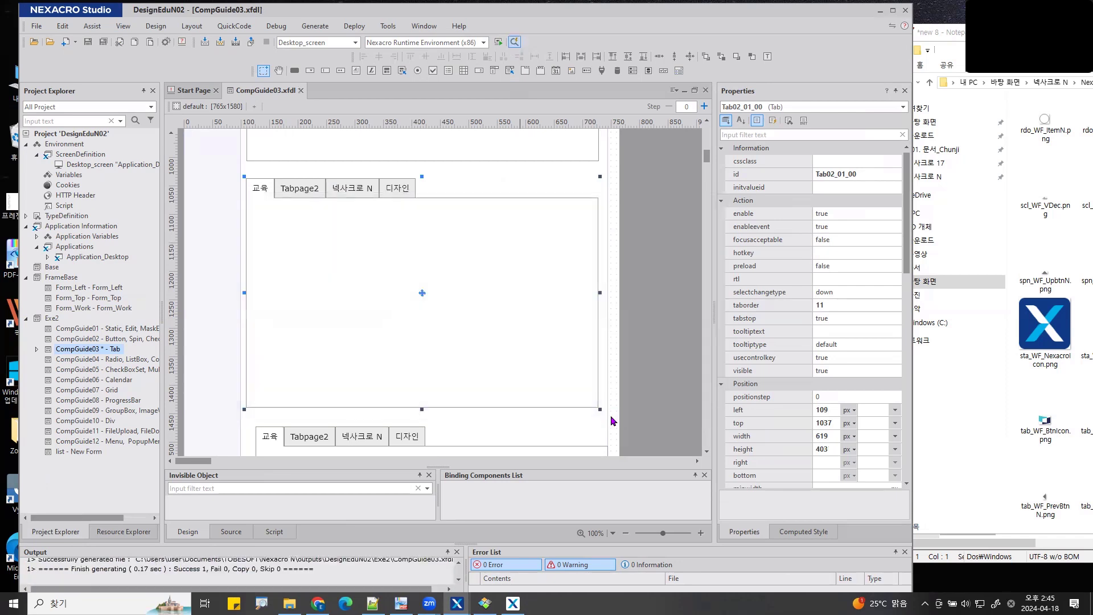
click(544, 395)
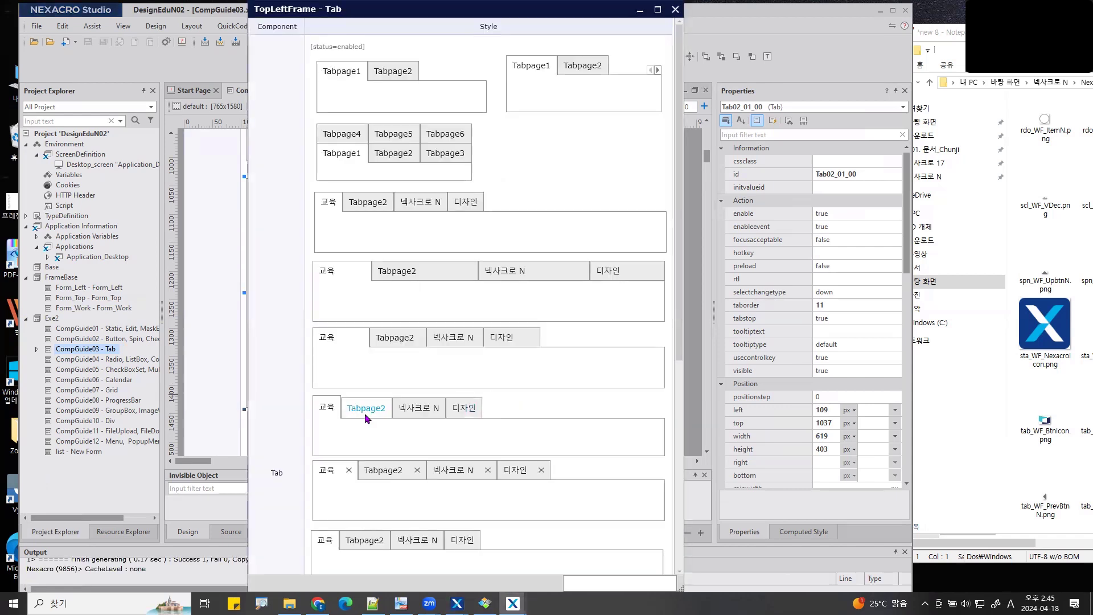
Check the Tabpage2 and 넥사크로 N pages of the tall Tab in the preview, and close the preview.
scroll(385, 439, down, 5)
click(365, 276)
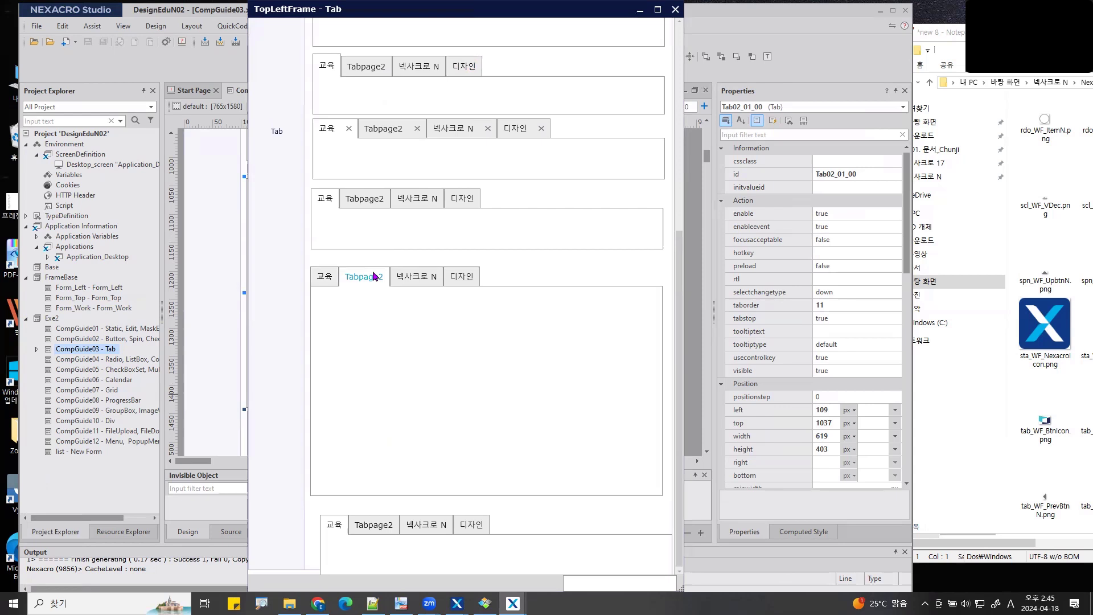
click(418, 276)
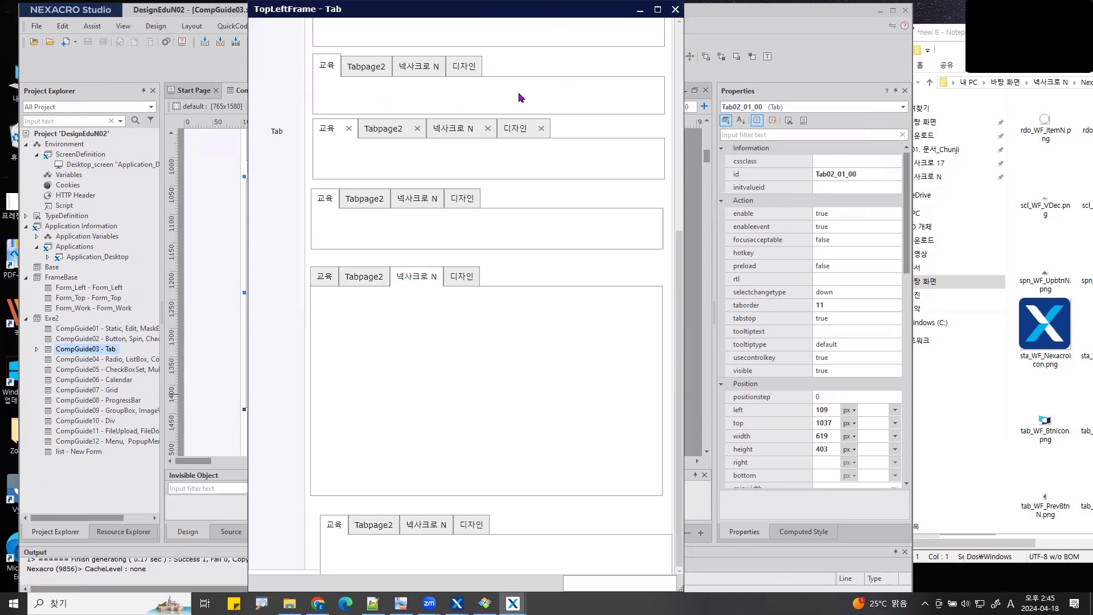
click(676, 9)
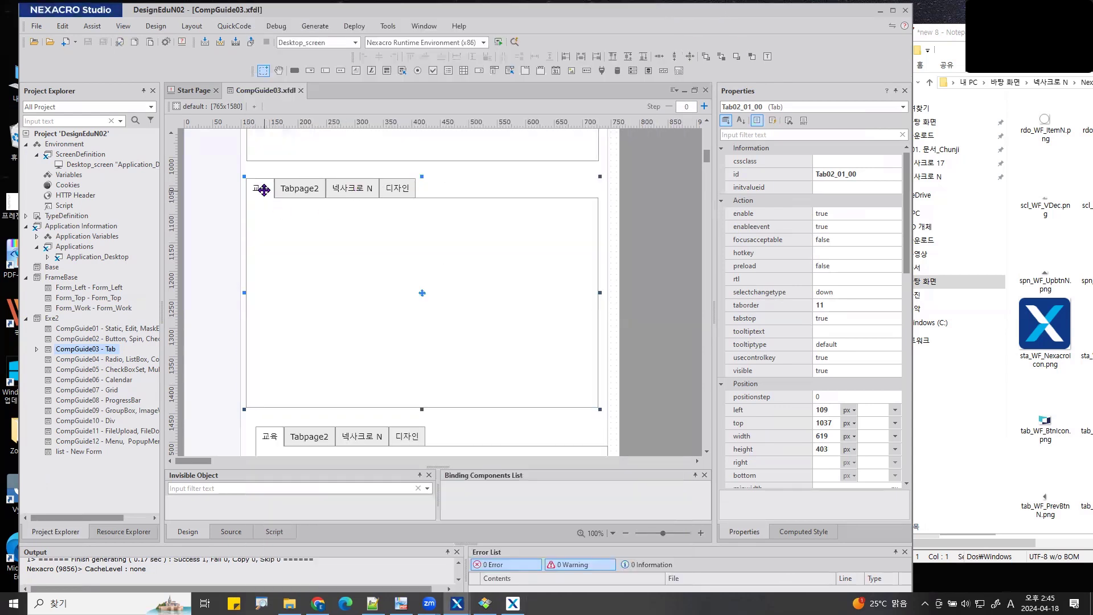
Add a Button, a Static and a CheckBox inside the first page of Tab02_01_00.
mouse_move(268, 199)
mouse_down()
mouse_move(242, 176)
mouse_move(266, 185)
mouse_move(268, 200)
mouse_up()
mouse_move(272, 213)
mouse_down()
mouse_move(284, 374)
mouse_move(491, 189)
mouse_move(290, 220)
mouse_move(374, 267)
mouse_move(557, 269)
mouse_up()
key(Escape)
click(294, 71)
click(371, 70)
drag(364, 310, 547, 368)
Switch Tab02_01_00 to Tabpage3 and link that page's url to the form Exe2::CompGuide01.xfdl.
click(375, 200)
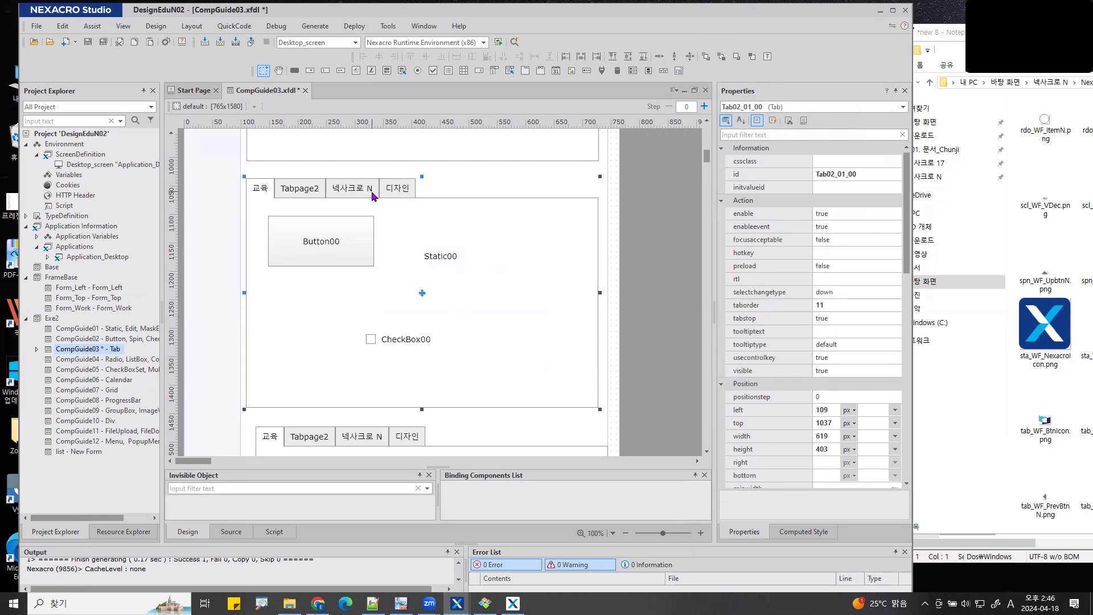
right_click(374, 195)
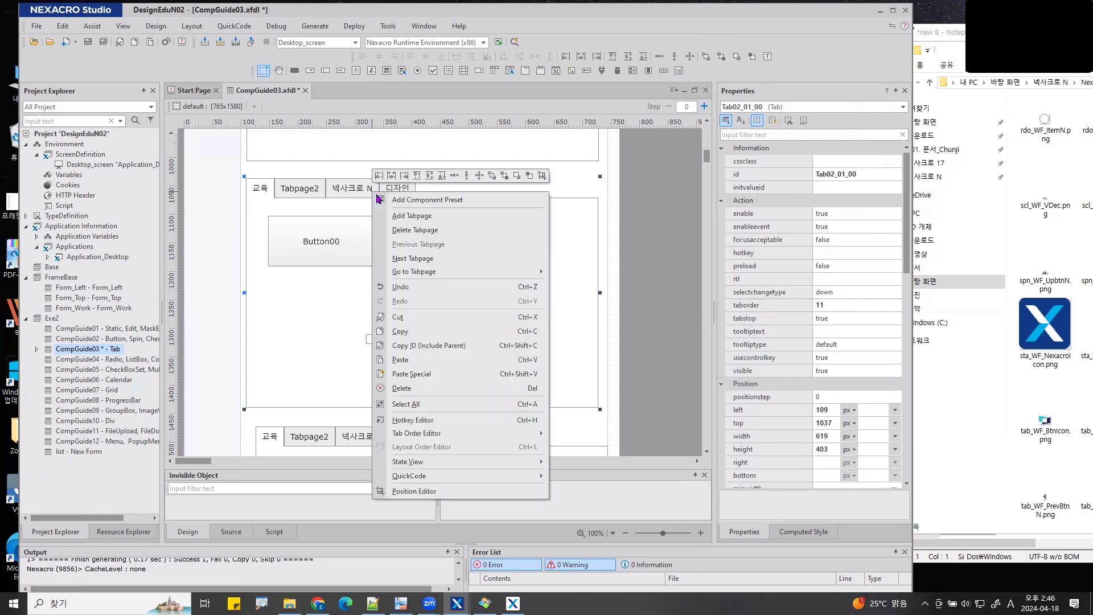
mouse_move(542, 276)
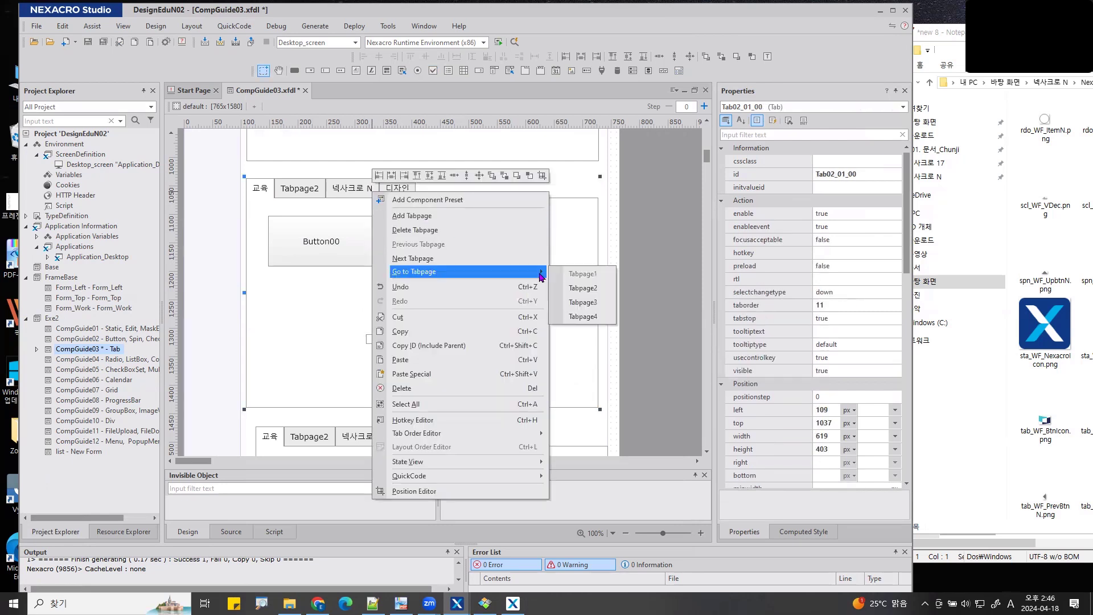
click(598, 303)
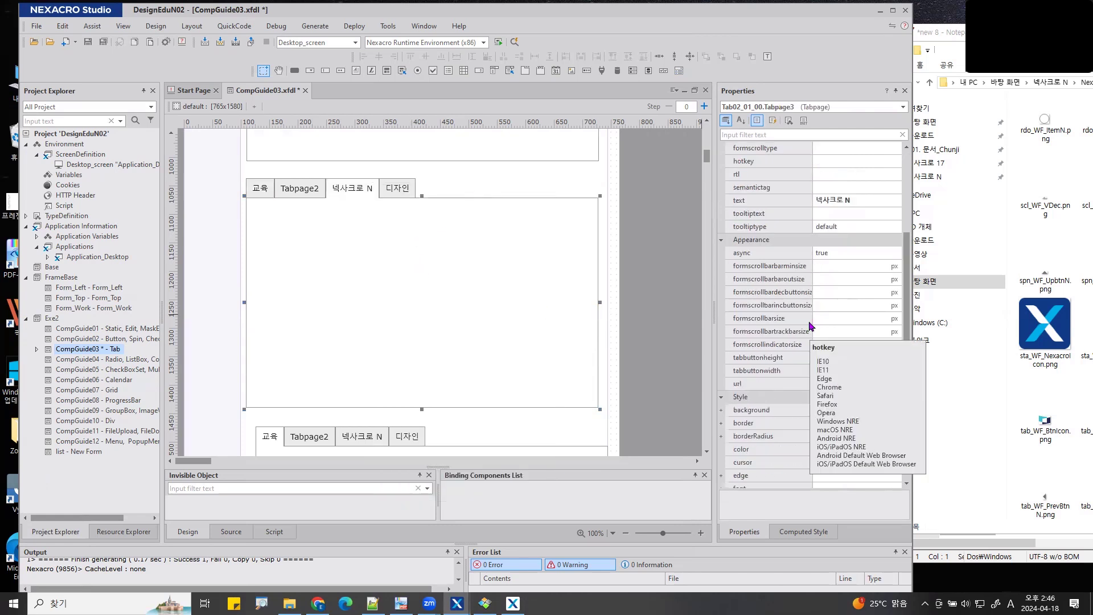
scroll(769, 306, down, 6)
mouse_move(763, 311)
mouse_down()
mouse_move(722, 318)
mouse_move(758, 291)
mouse_move(757, 325)
mouse_up()
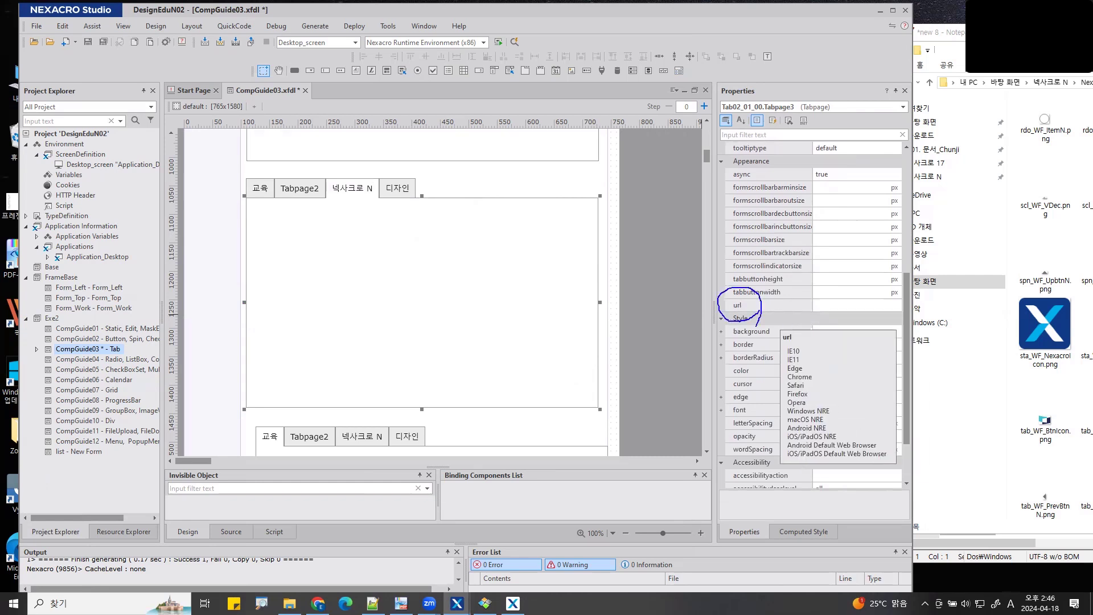
key(Escape)
click(897, 307)
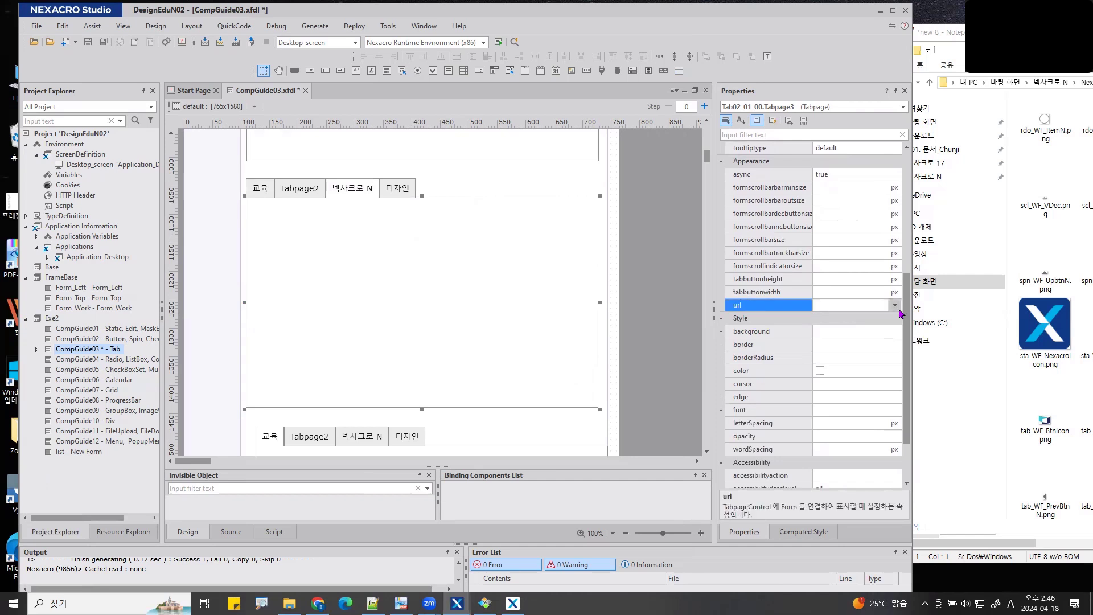
click(896, 307)
click(878, 319)
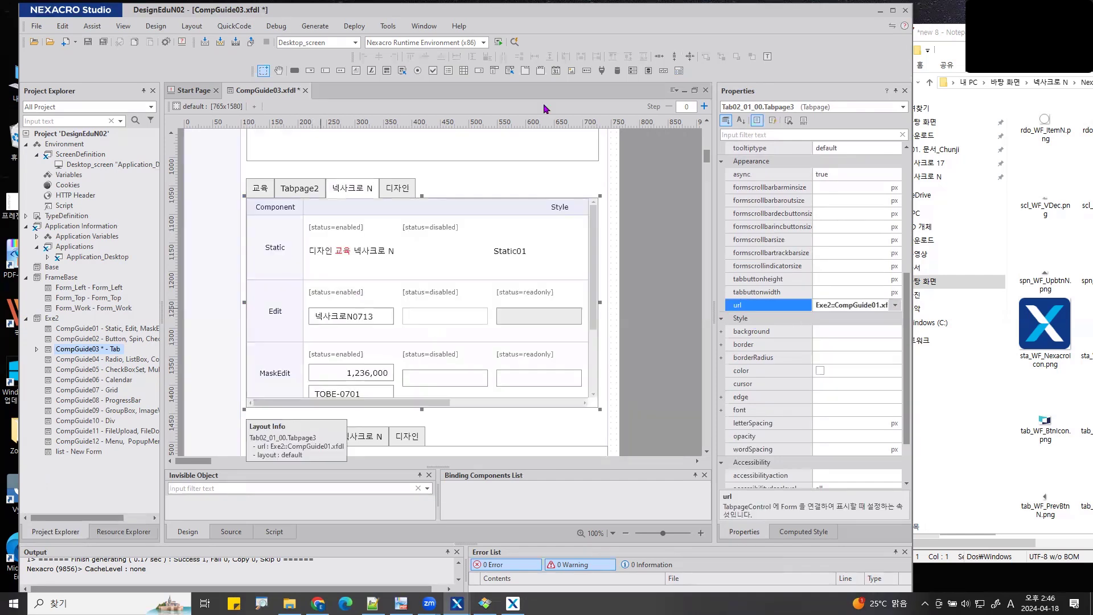
Save CompGuide03.xfdl, run it in QuickView and show the tall Tab's 넥사크로 N page.
click(514, 44)
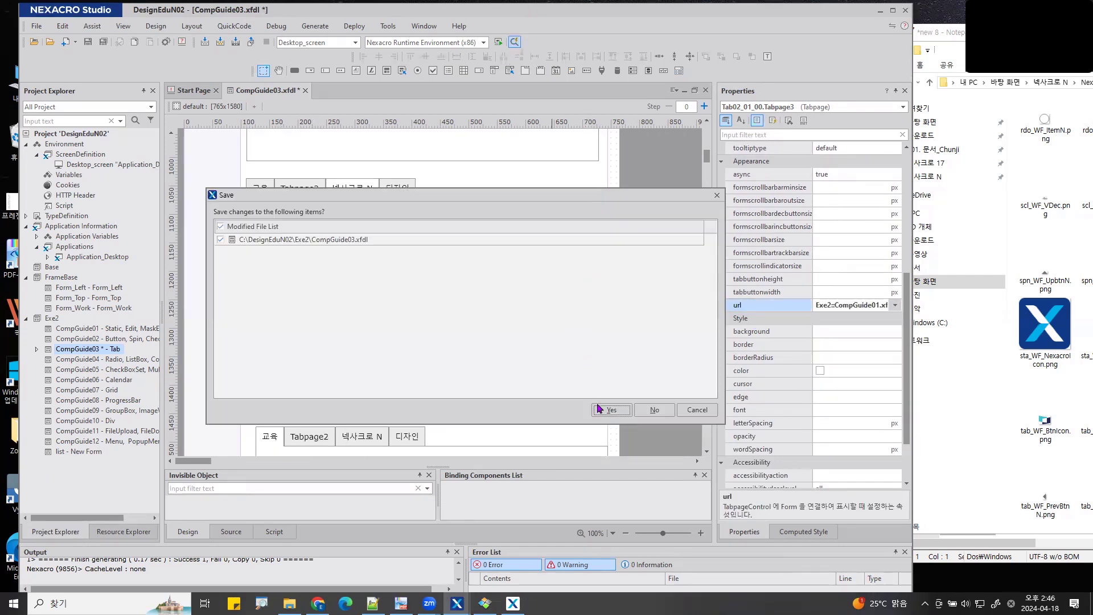
click(614, 413)
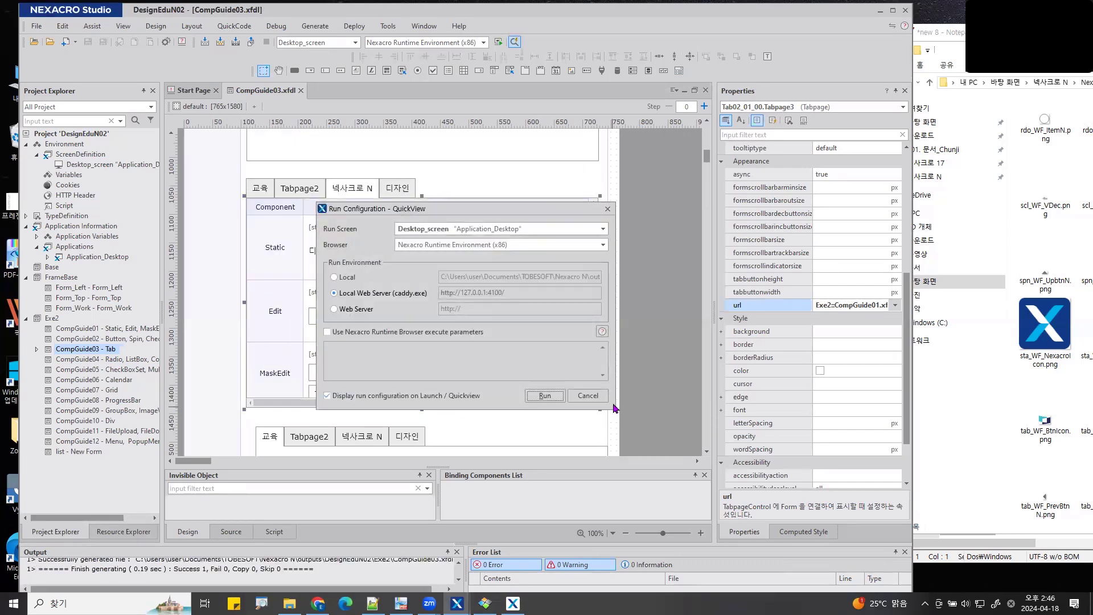
click(551, 395)
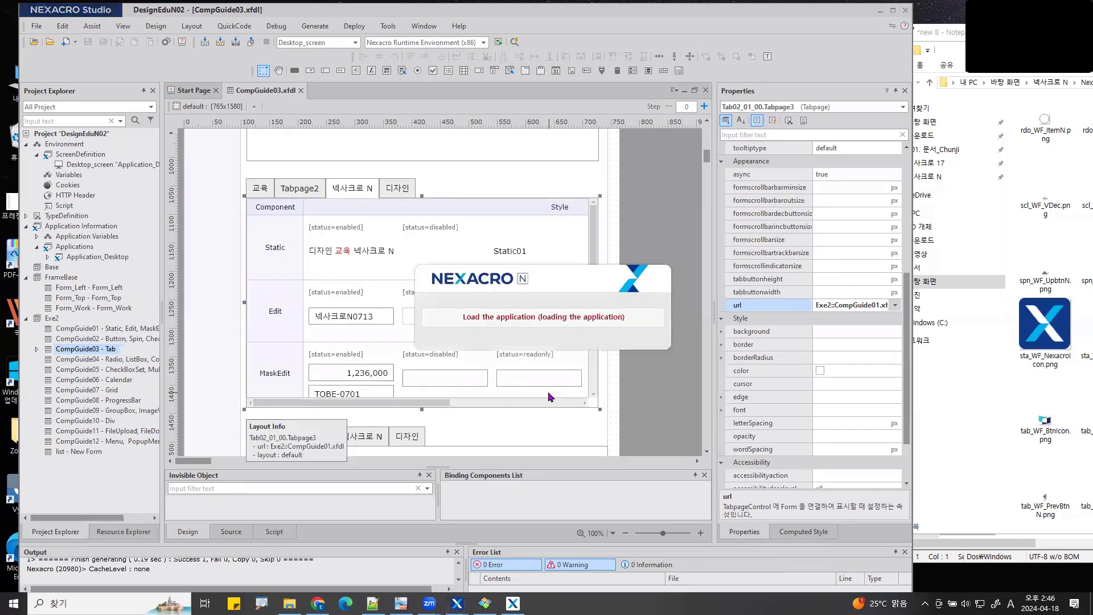
scroll(549, 392, down, 5)
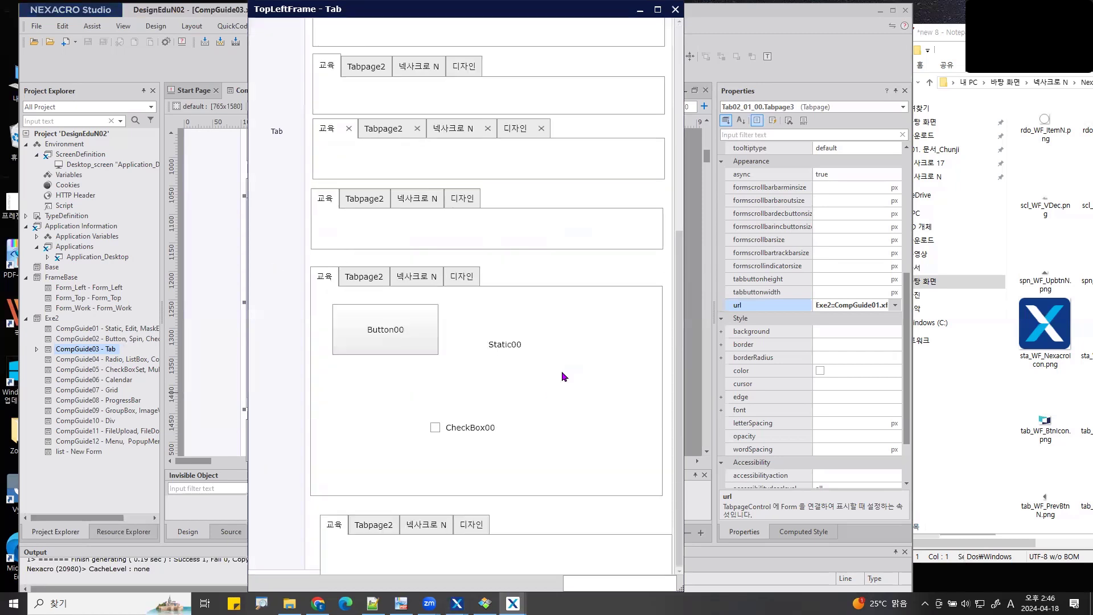
click(421, 282)
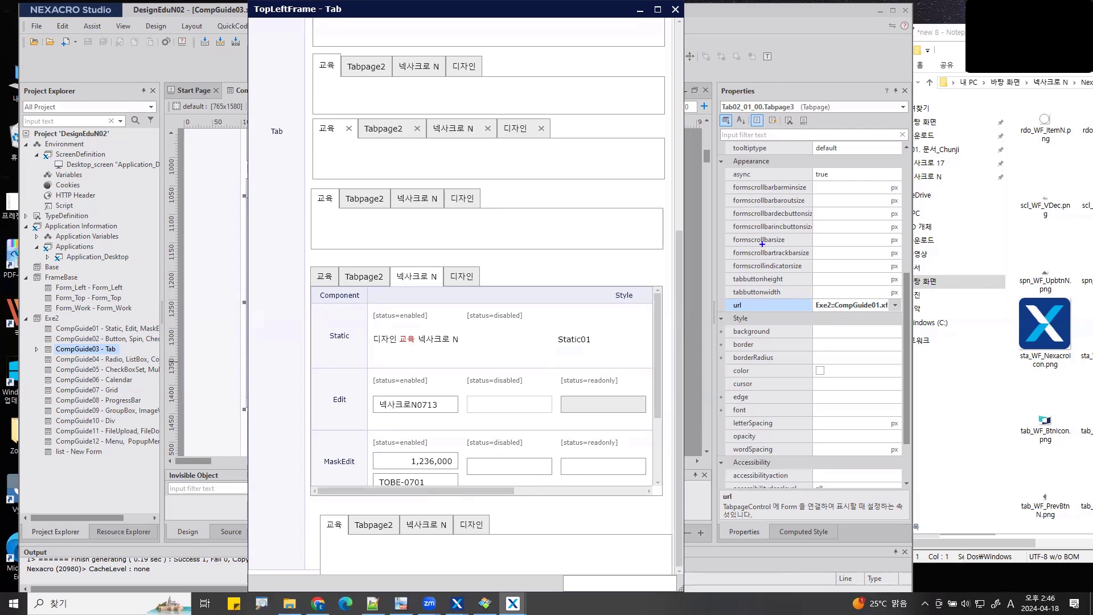
drag(811, 90, 801, 93)
drag(873, 73, 874, 126)
mouse_move(861, 105)
mouse_down()
mouse_move(913, 105)
mouse_move(930, 119)
mouse_up()
mouse_move(925, 97)
mouse_down()
mouse_move(937, 110)
mouse_move(977, 100)
mouse_move(958, 113)
mouse_up()
drag(990, 119, 892, 126)
drag(912, 133, 999, 131)
mouse_move(765, 296)
mouse_down()
mouse_move(740, 328)
mouse_move(742, 291)
mouse_up()
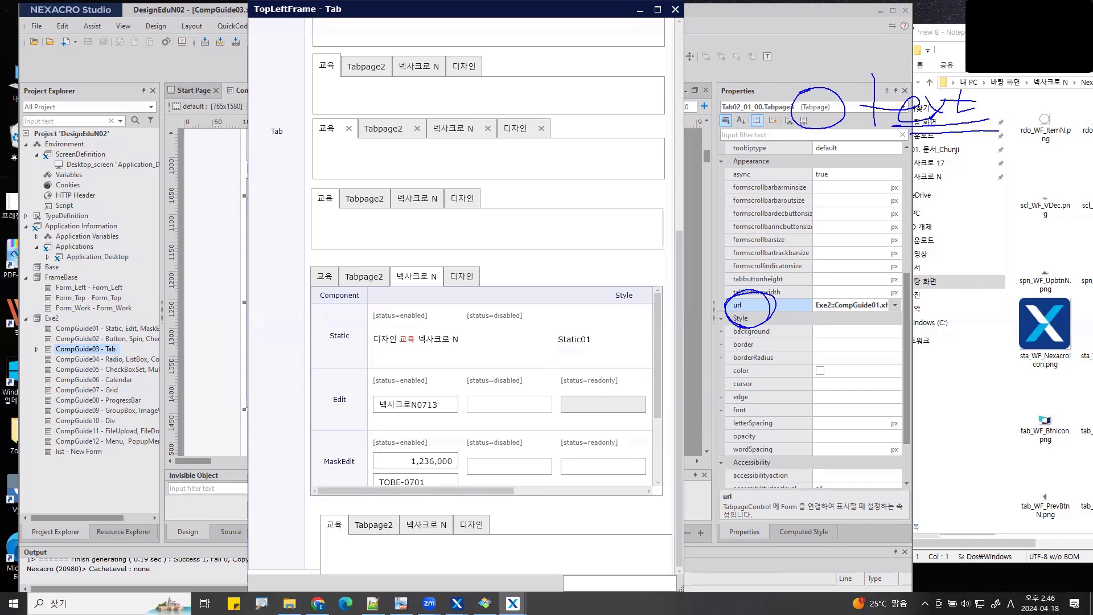
key(Escape)
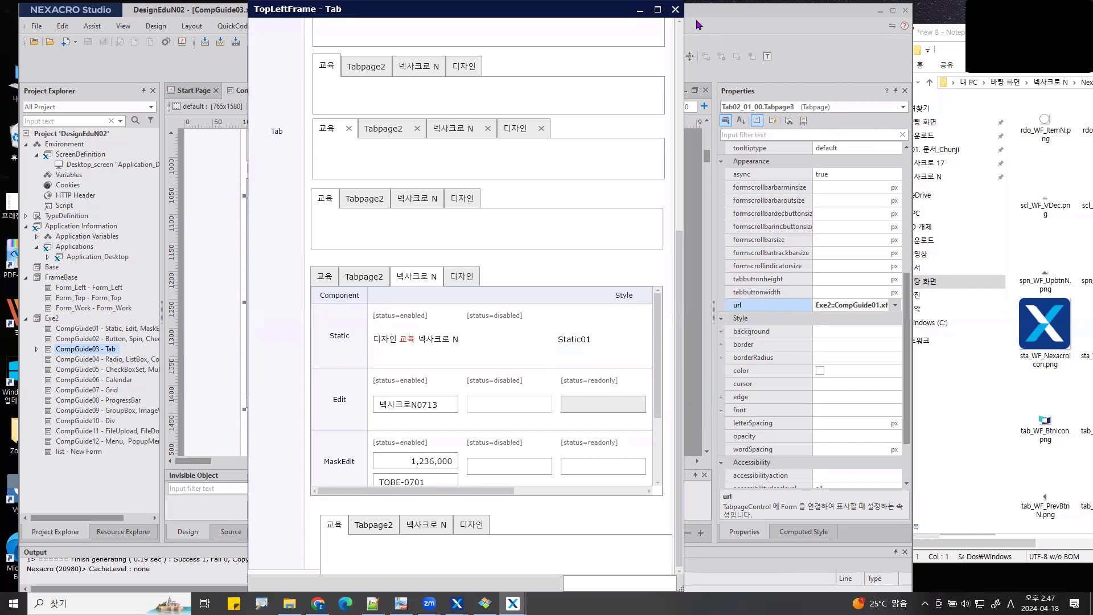
Close the QuickView preview and the remaining Nexacro N runtime window.
click(675, 9)
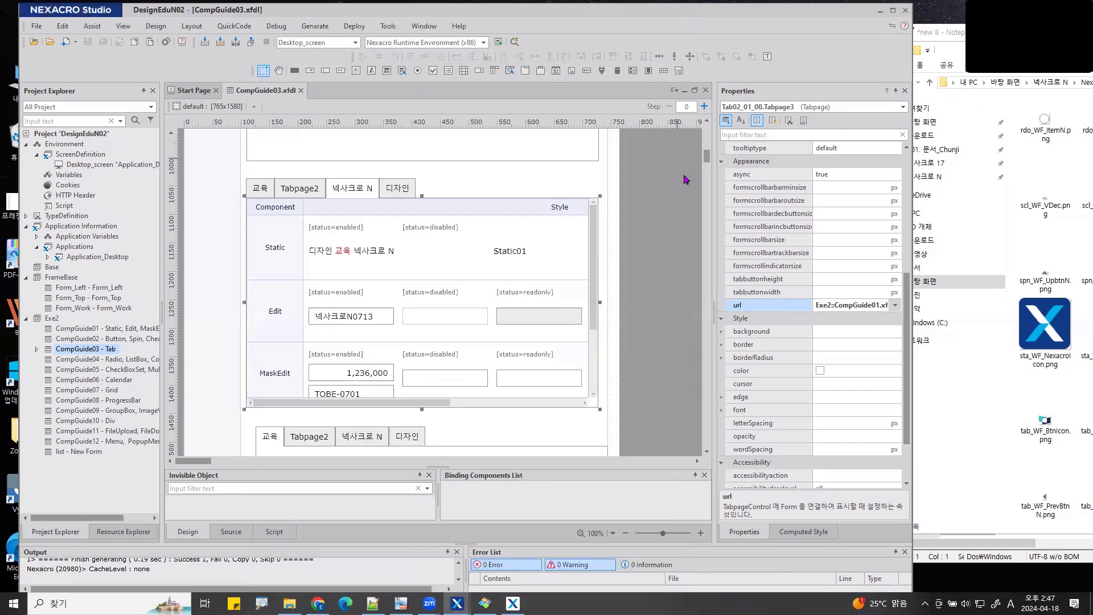
right_click(512, 603)
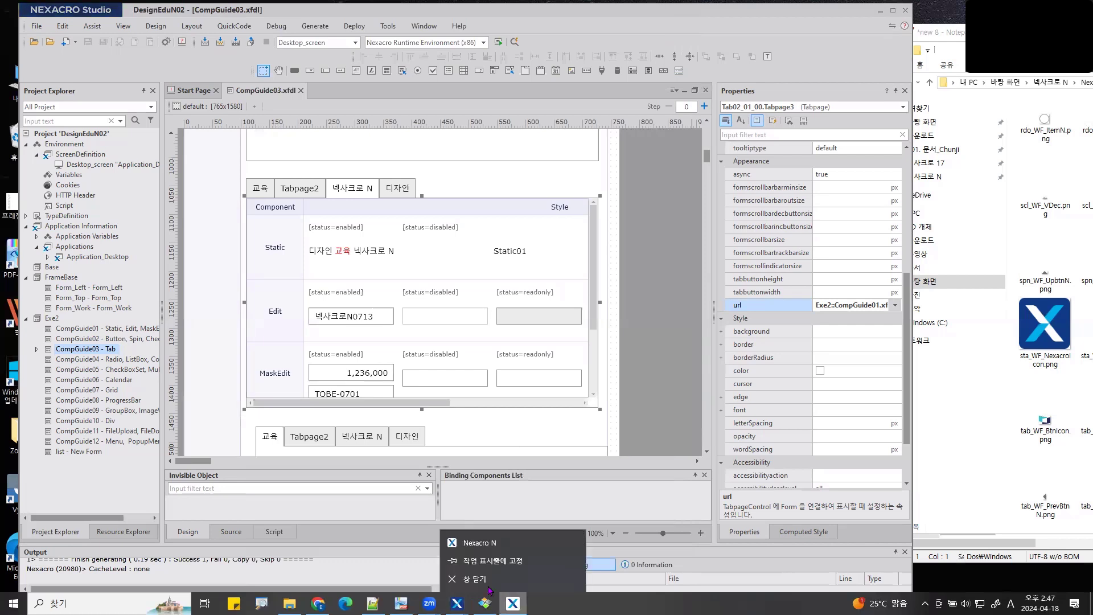
click(485, 579)
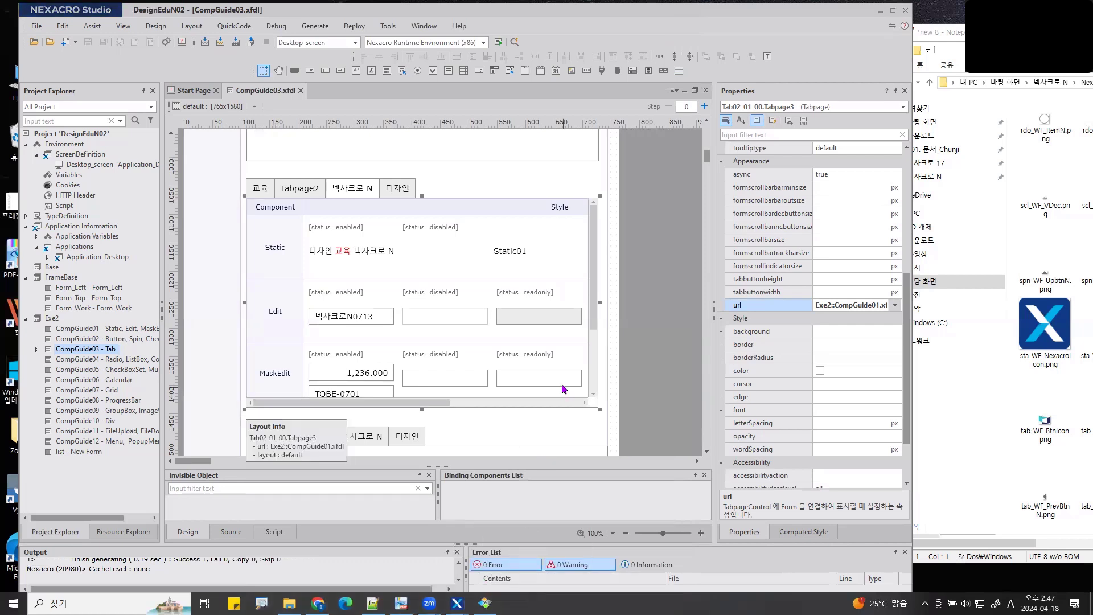
Select the linked page Tabpage3 and its parent Tab02_01_00 to view their properties.
click(644, 312)
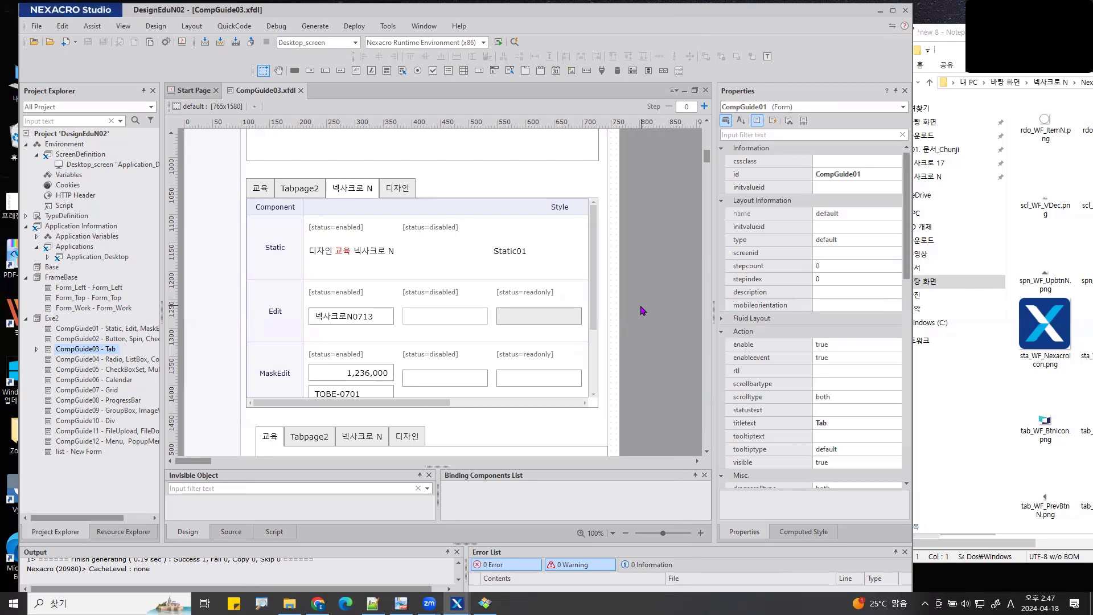
click(567, 299)
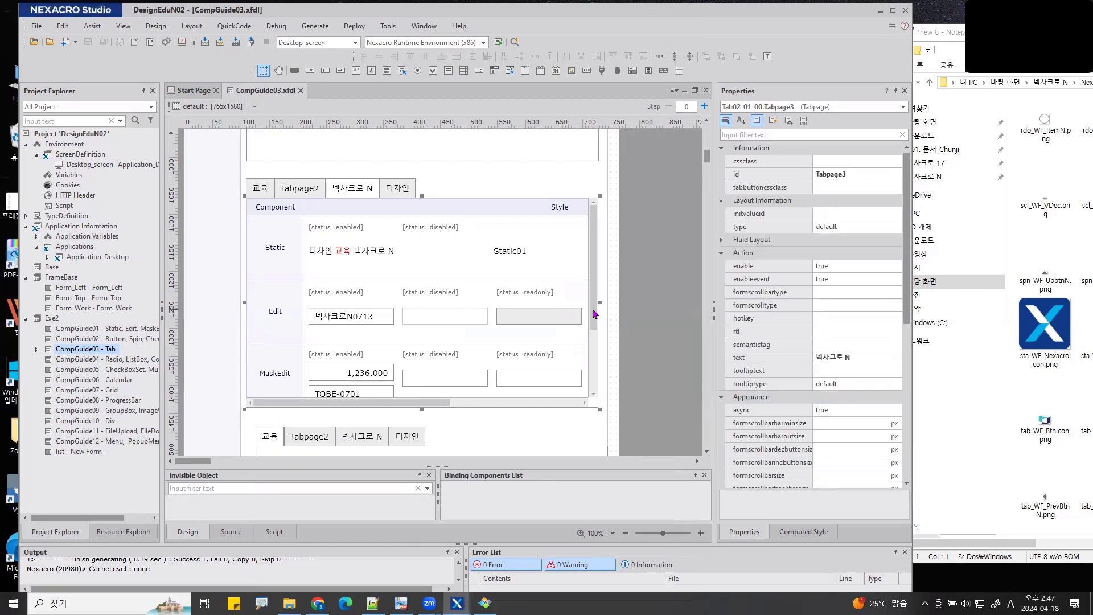
click(376, 191)
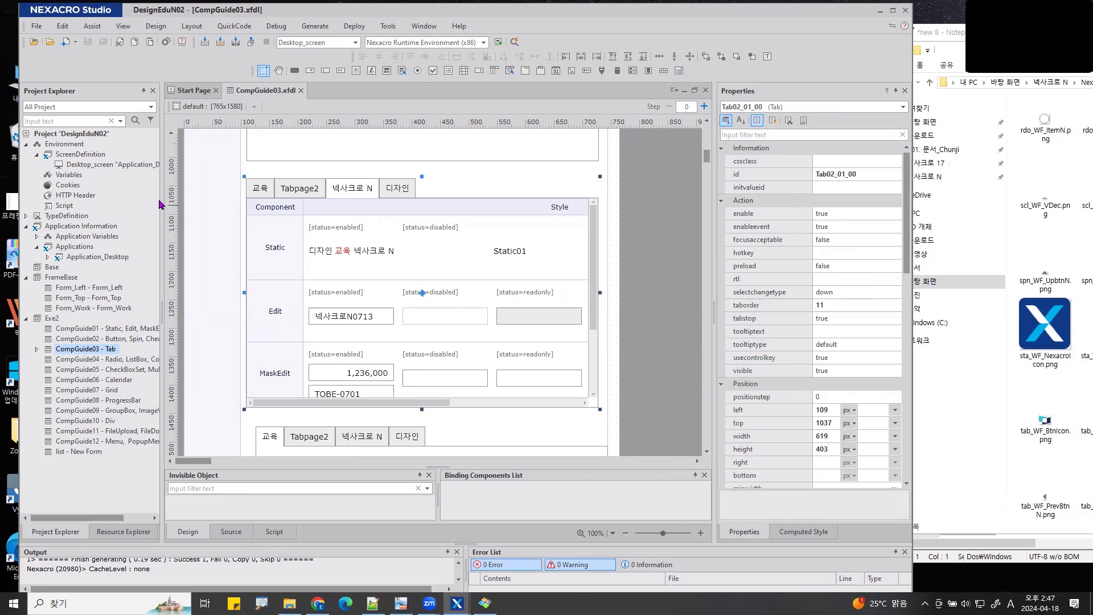
Widen the project tree slightly and select the CompGuide06 - Calendar form in the Exe2 group.
drag(161, 200, 176, 198)
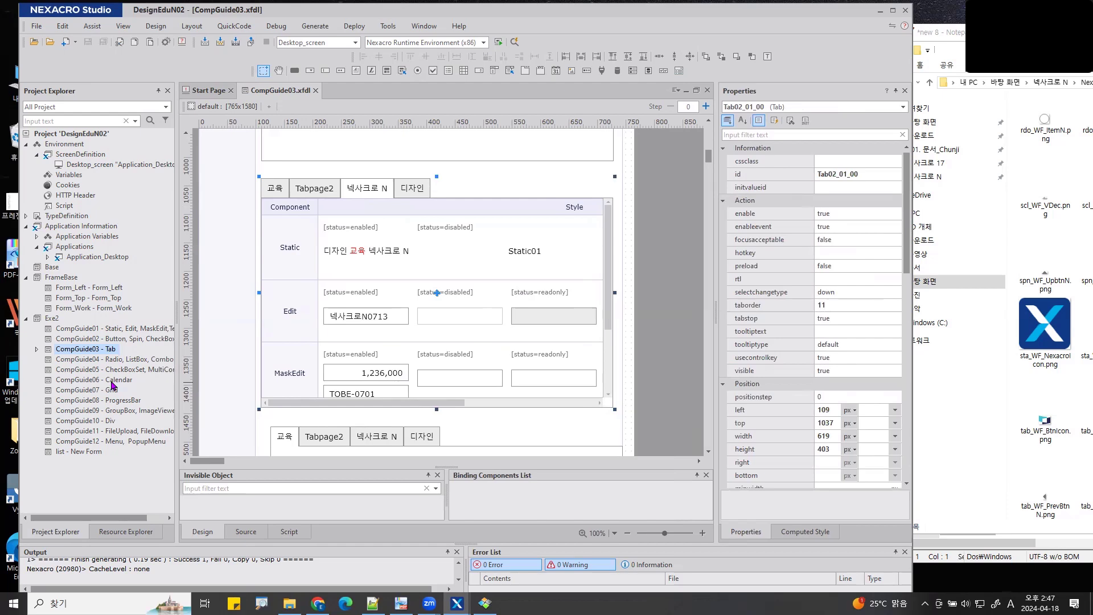
click(112, 383)
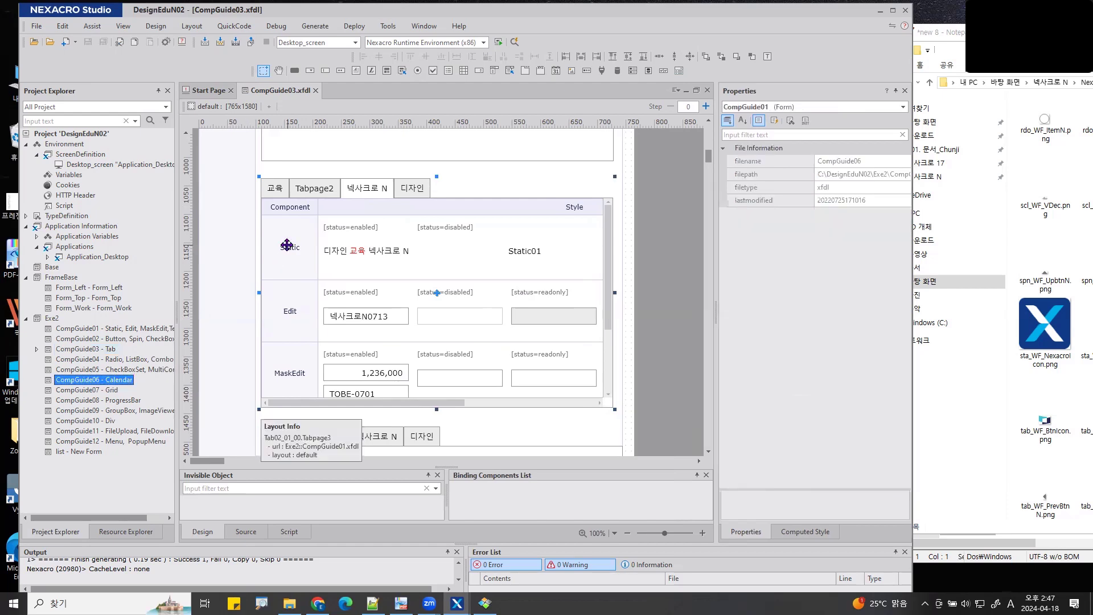